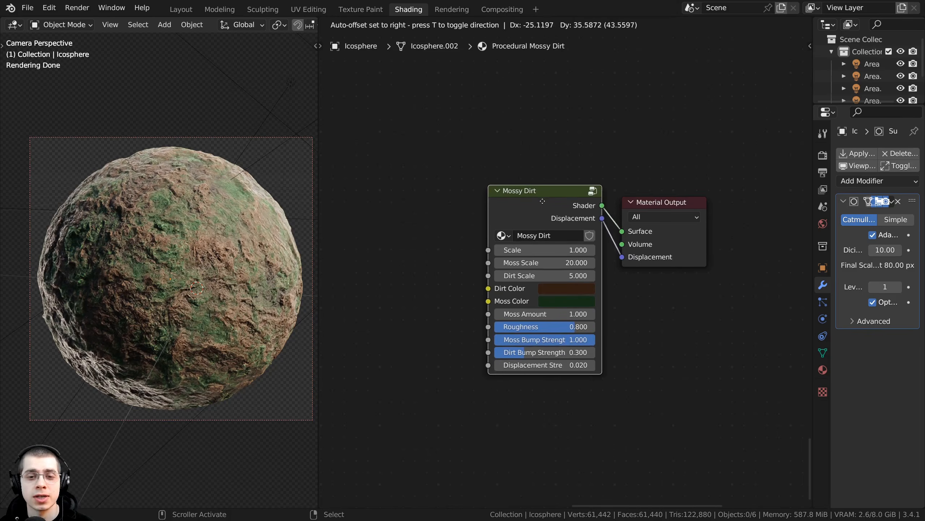
Inspect the mossy dirt sphere up close and turn off its Subdivision modifier's viewport display
scroll(543, 203, "up", 4)
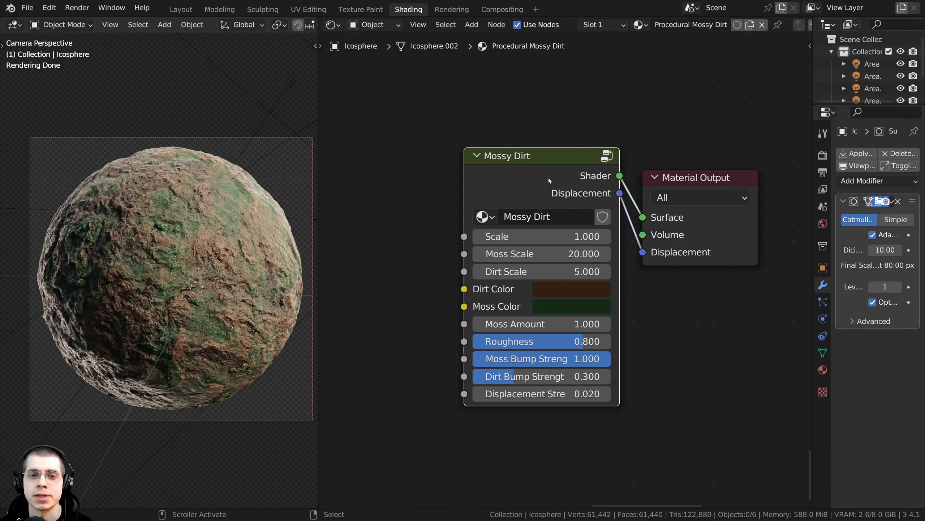
middle_click_drag(550, 180, 557, 162)
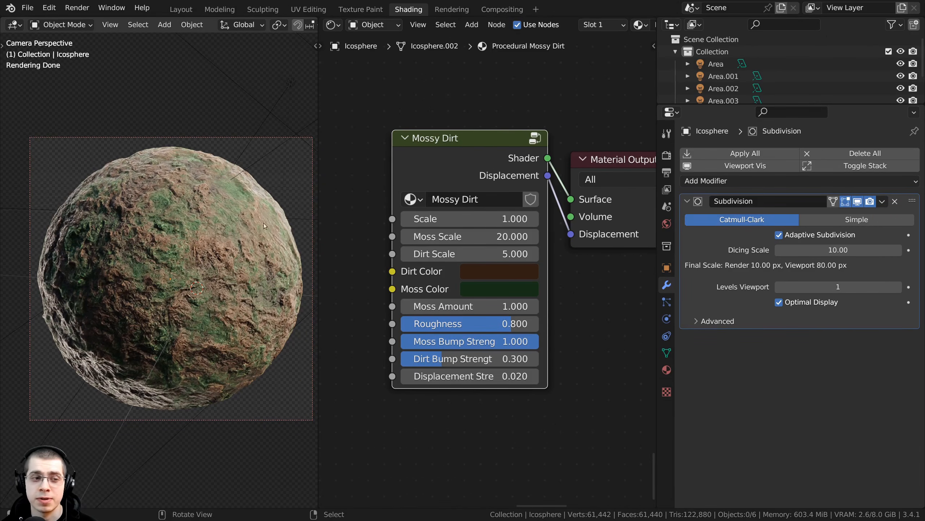
scroll(122, 196, "up", 5)
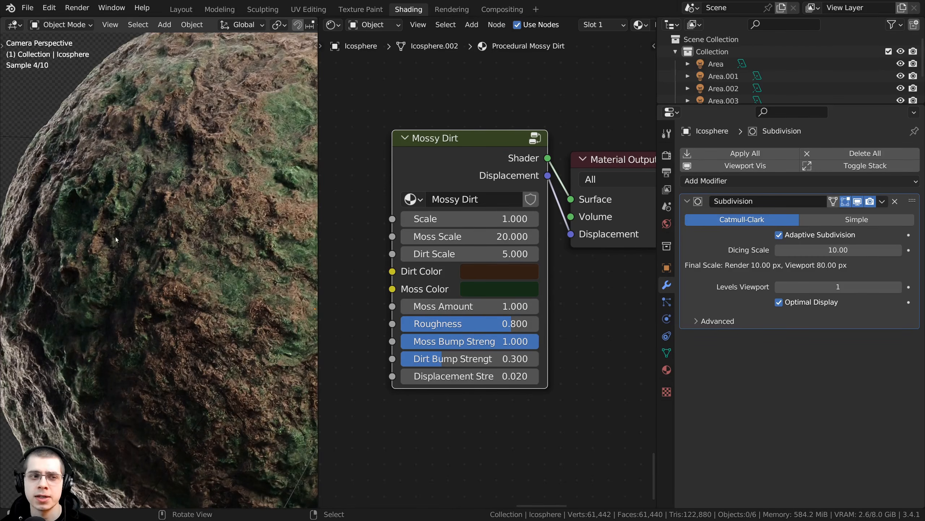
scroll(100, 278, "up", 3)
scroll(101, 279, "down", 8)
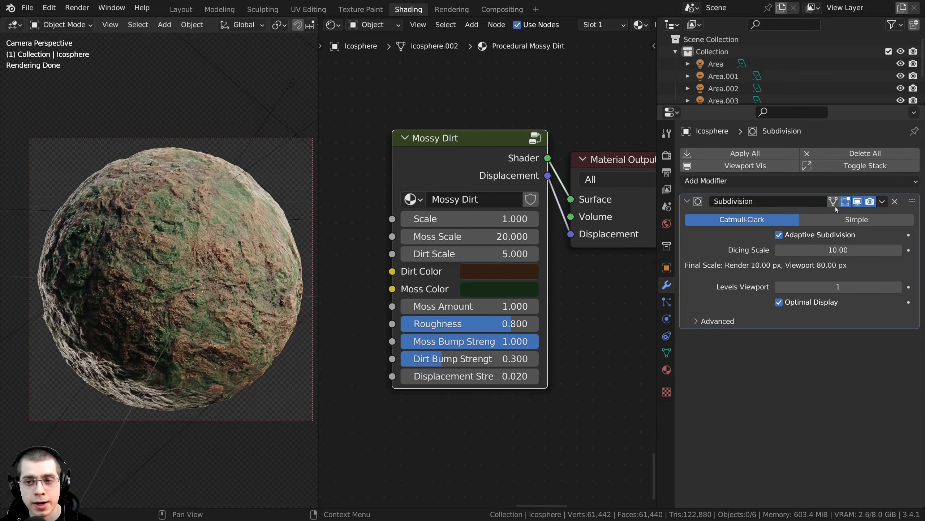
left_click(858, 204)
scroll(219, 270, "up", 1)
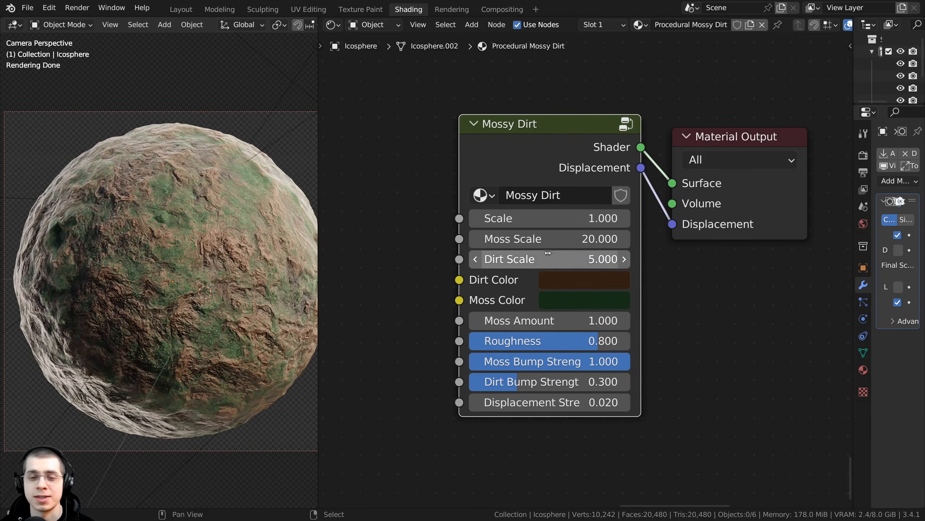
Try brighter Dirt Color and Moss Color values and a different moss hue on the Mossy Dirt node group
left_click_drag(522, 225, 536, 260)
left_click(584, 279)
left_click_drag(601, 126, 605, 147)
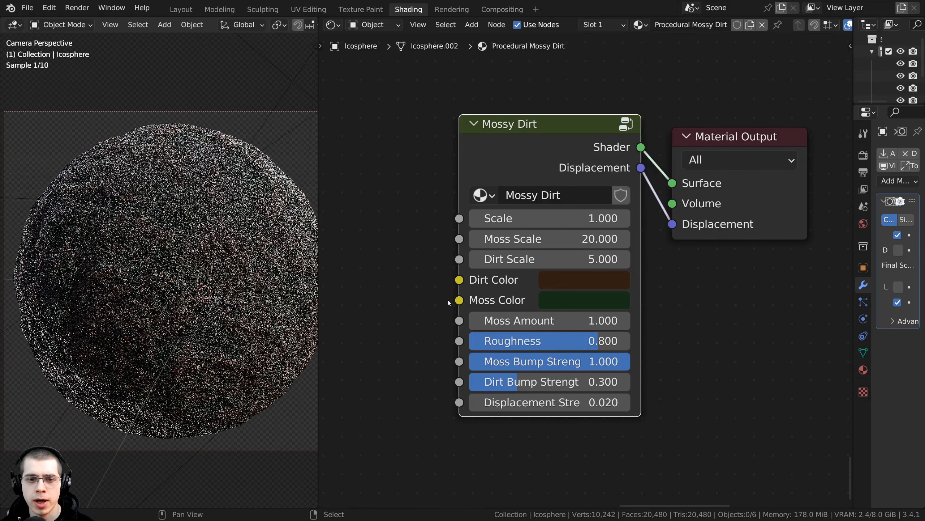
left_click(584, 300)
left_click_drag(700, 140, 701, 91)
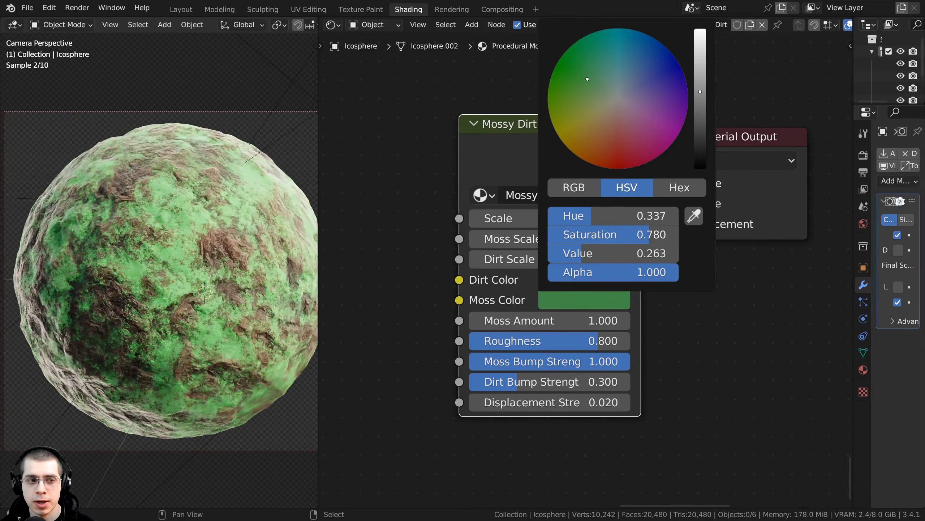
right_click(700, 96)
left_click_drag(576, 84, 559, 137)
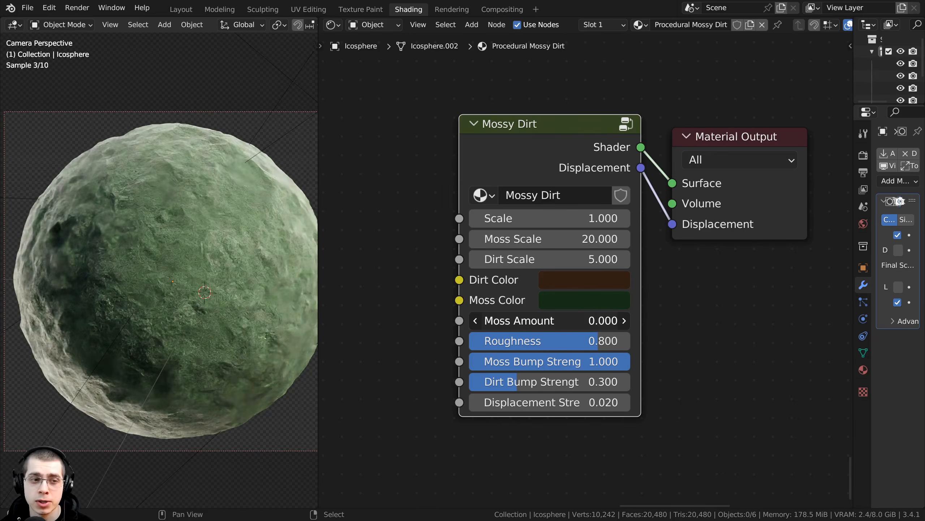
Try a Moss Amount of 0 and a lower Roughness on the Mossy Dirt node group
right_click(547, 316)
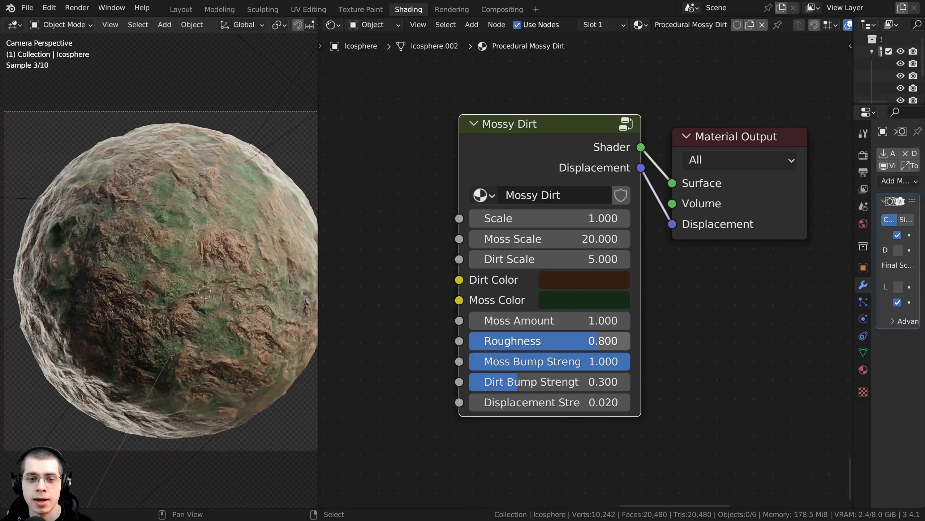
left_click_drag(565, 343, 546, 343)
right_click(561, 341)
middle_click_drag(225, 276, 210, 265, "shift")
middle_click_drag(543, 318, 534, 278)
scroll(534, 281, "up", 1)
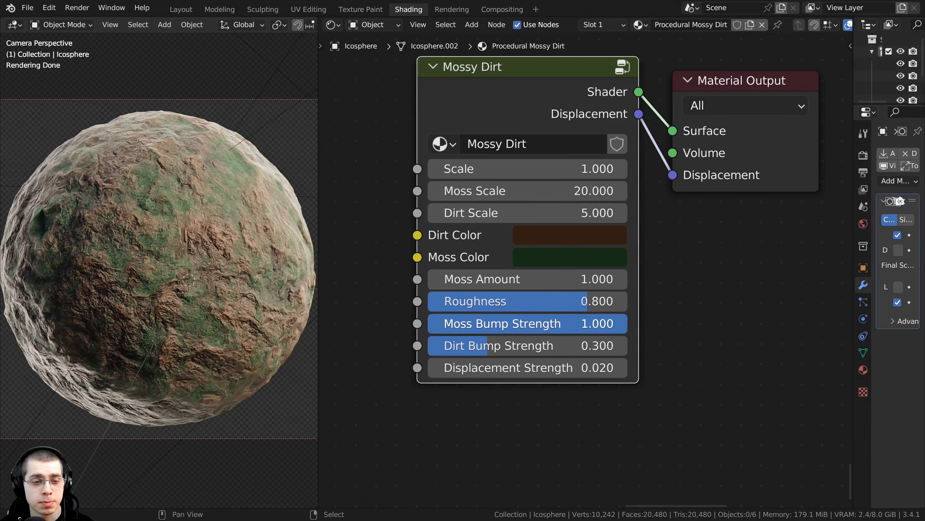
Try a lower Moss Bump Strength, a higher Dirt Bump Strength and a Displacement Strength of 0.120
left_click_drag(534, 324, 485, 324)
right_click(485, 323)
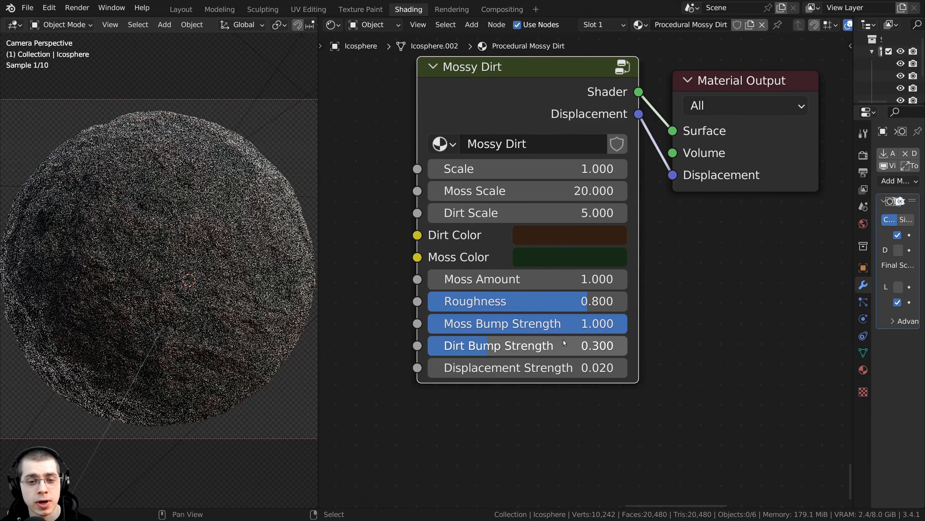
left_click_drag(568, 345, 603, 345)
right_click(603, 345)
left_click_drag(517, 369, 558, 369)
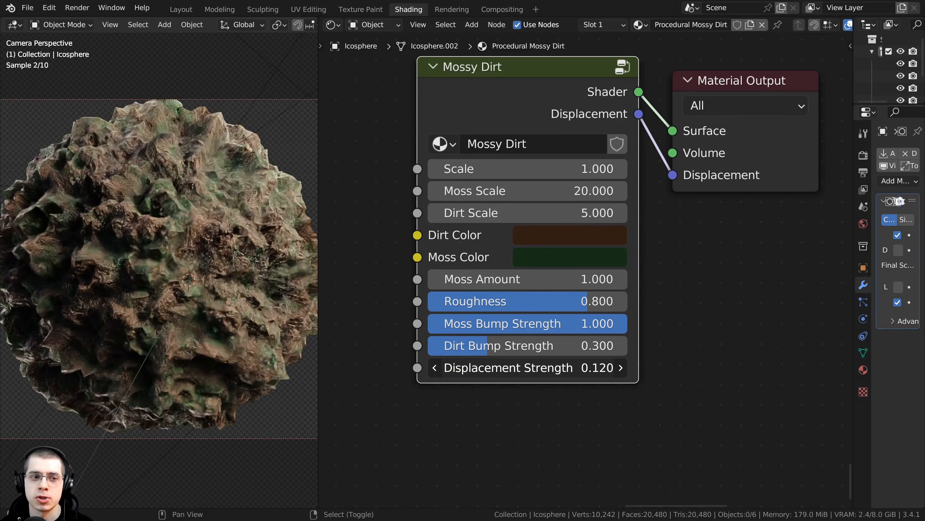
right_click(559, 369)
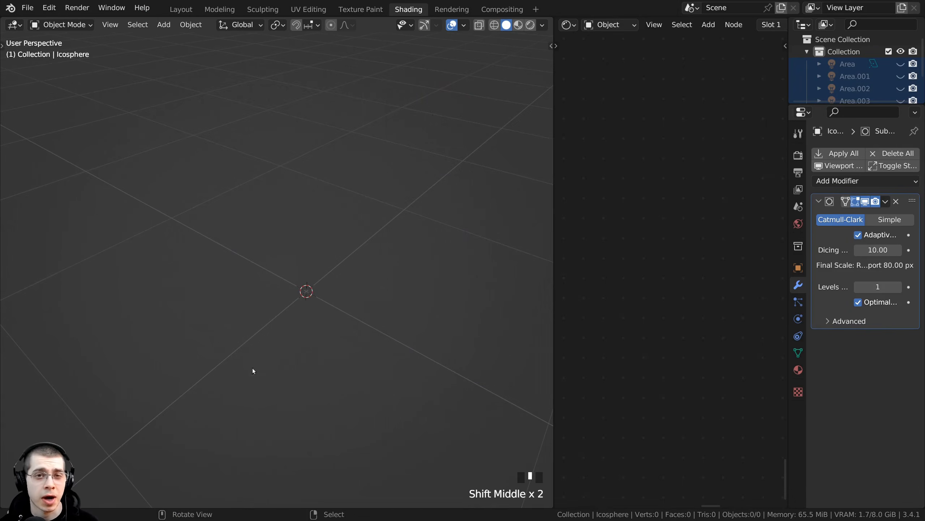
Add an Ico Sphere mesh at the world origin with 6 subdivisions
middle_click_drag(330, 186, 306, 171, "shift")
key("shift+a")
mouse_move(298, 174)
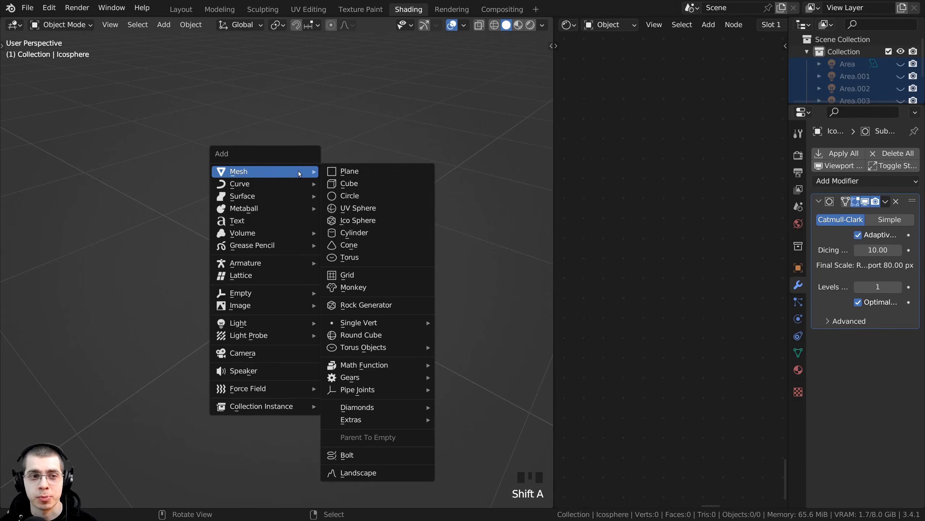
left_click(384, 220)
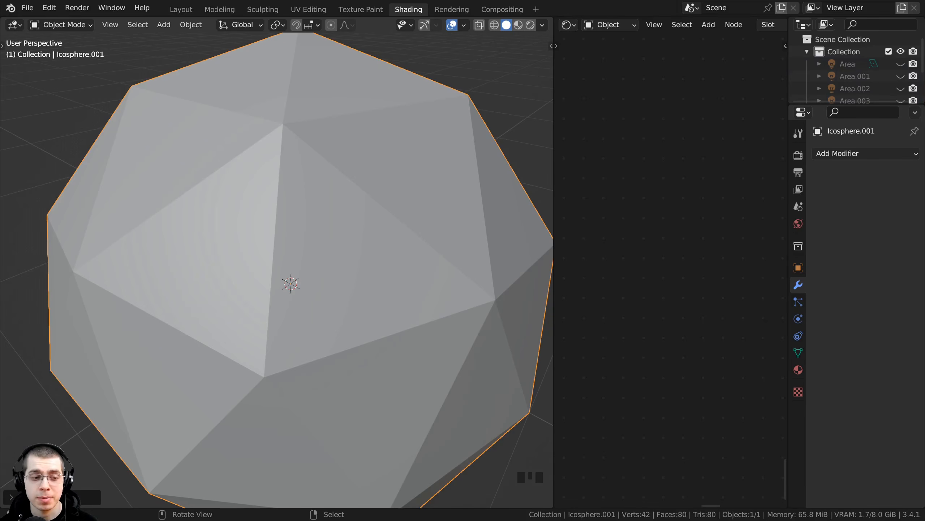
left_click(11, 498)
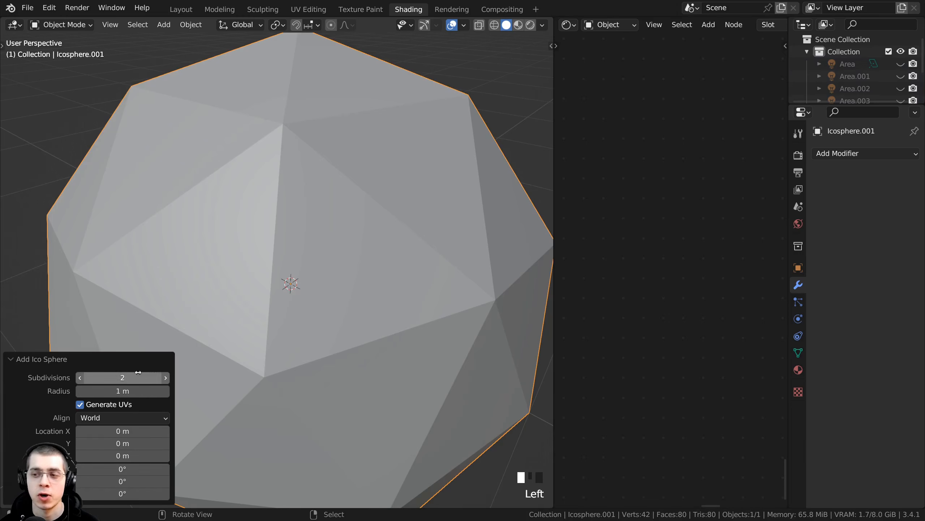
left_click(102, 375)
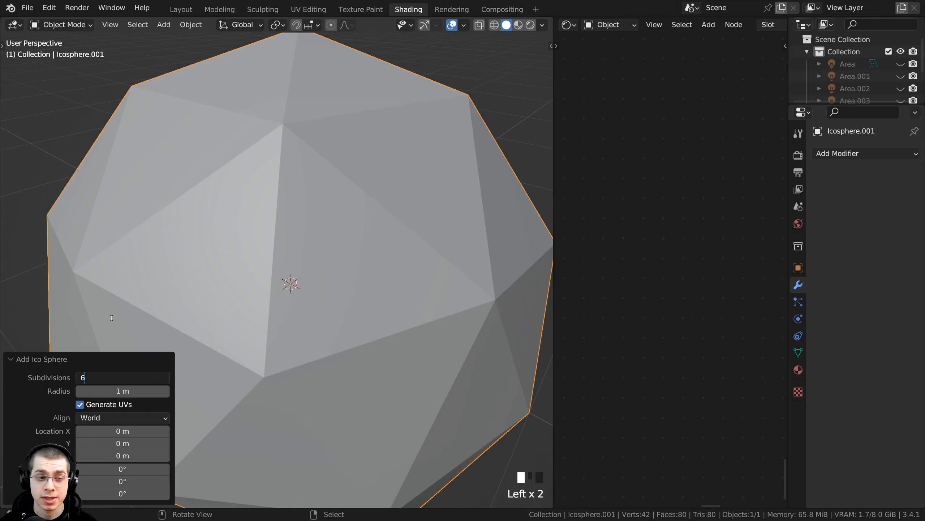
key("Return")
scroll(248, 149, "down", 2)
middle_click_drag(248, 148, 261, 356)
left_click(57, 362)
Inspect the ico sphere's mesh density in Edit Mode and return to Object Mode
key("Tab")
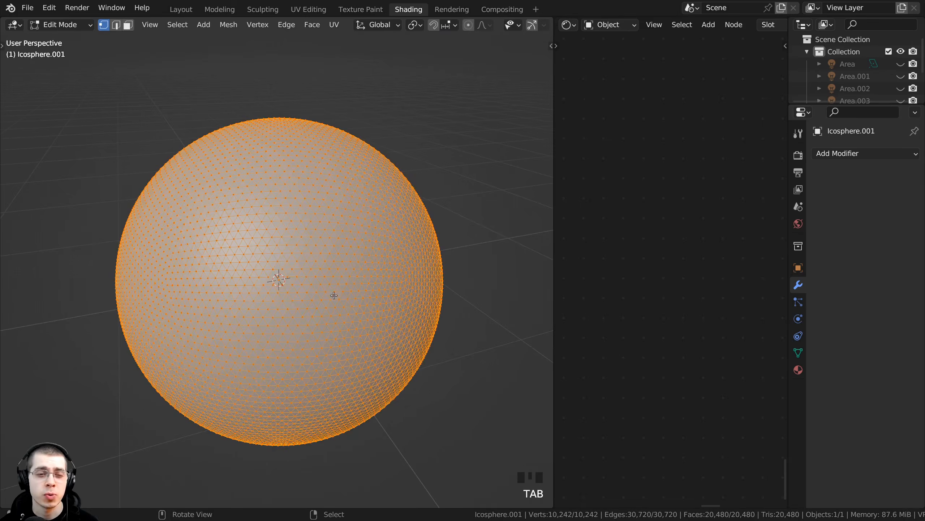
scroll(334, 295, "up", 2)
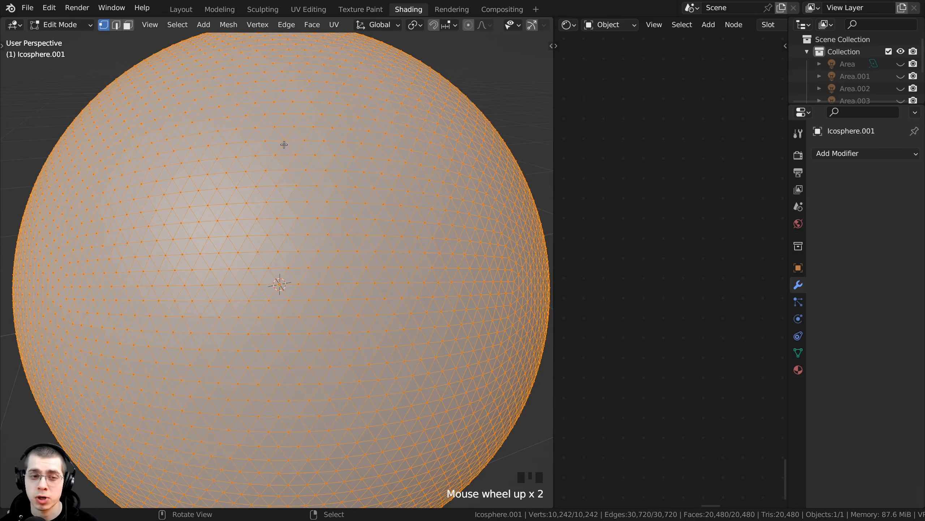
key("Tab")
scroll(357, 157, "down", 1)
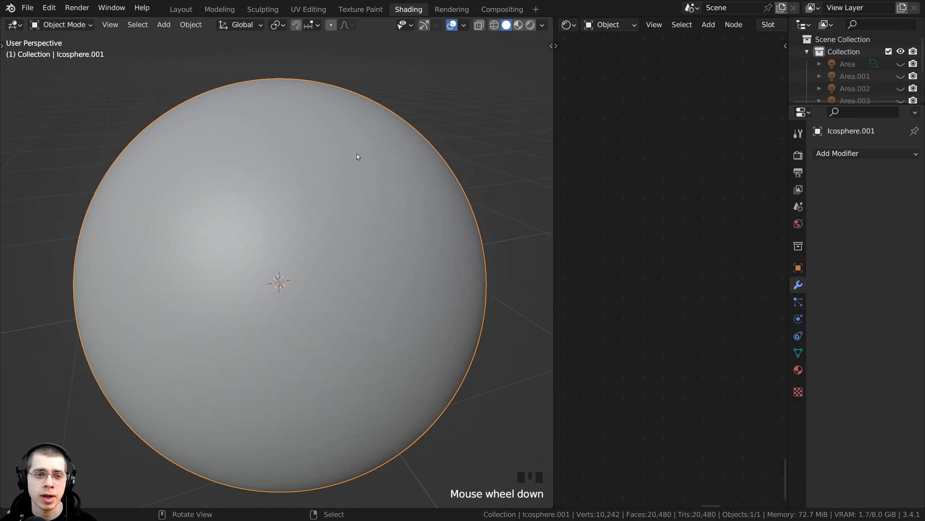
Scale the ico sphere uniformly by a factor of 0.2
middle_click_drag(485, 219, 443, 196)
scroll(419, 225, "down", 1)
middle_click_drag(415, 225, 379, 175, "shift")
scroll(412, 212, "down", 2)
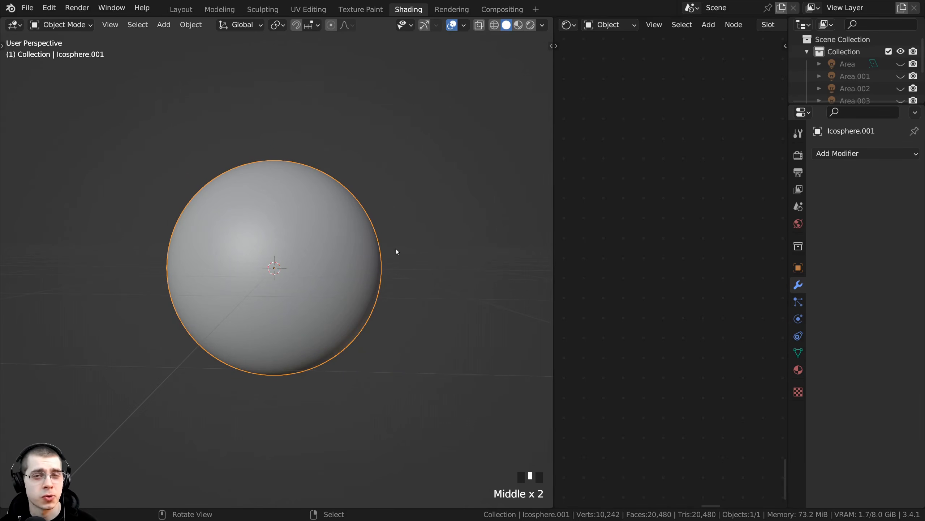
middle_click_drag(392, 257, 380, 256)
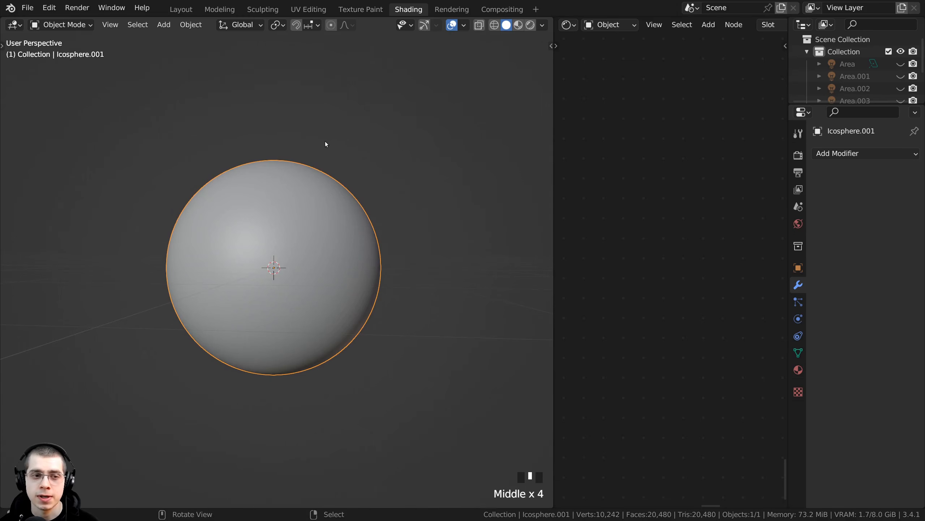
middle_click_drag(306, 166, 312, 171)
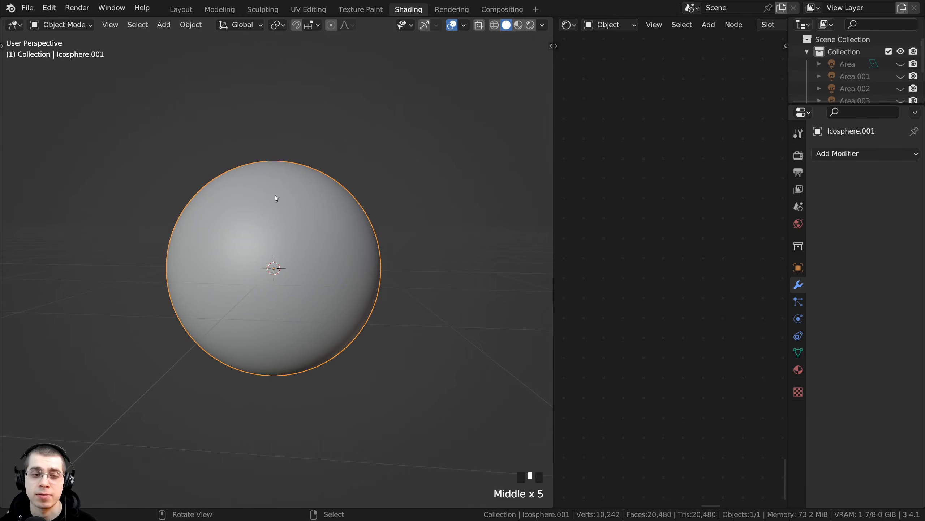
middle_click_drag(276, 197, 303, 212)
key("s")
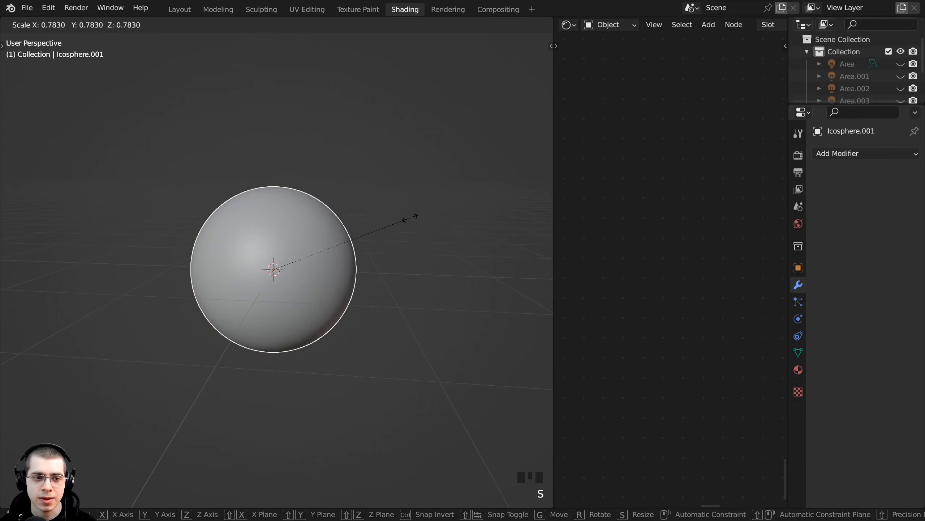
type(".2")
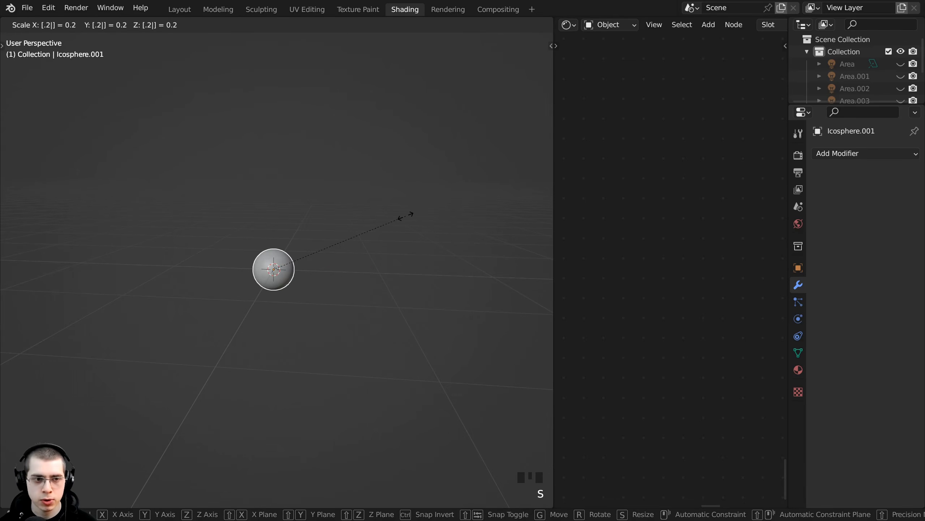
key("Return")
scroll(360, 264, "up", 5)
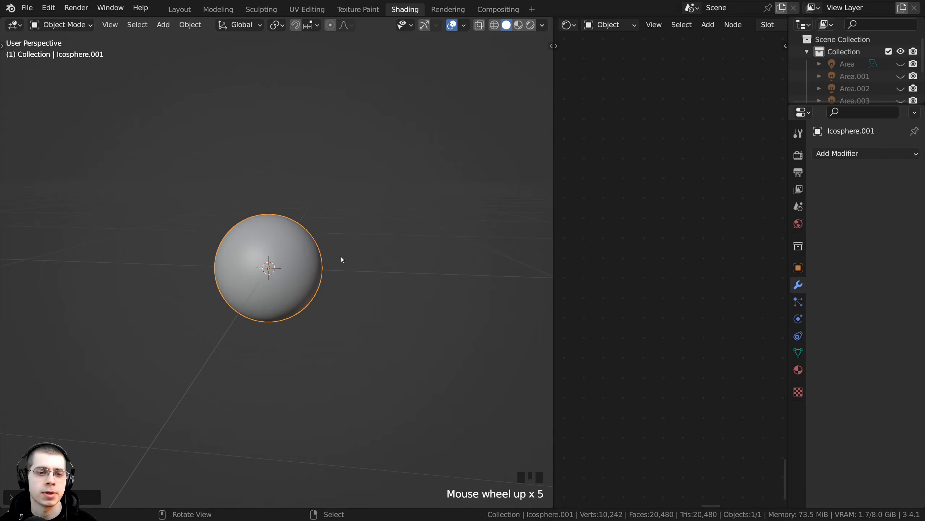
scroll(301, 187, "up", 2)
Apply the ico sphere's scale and shade it smooth
key("ctrl+a")
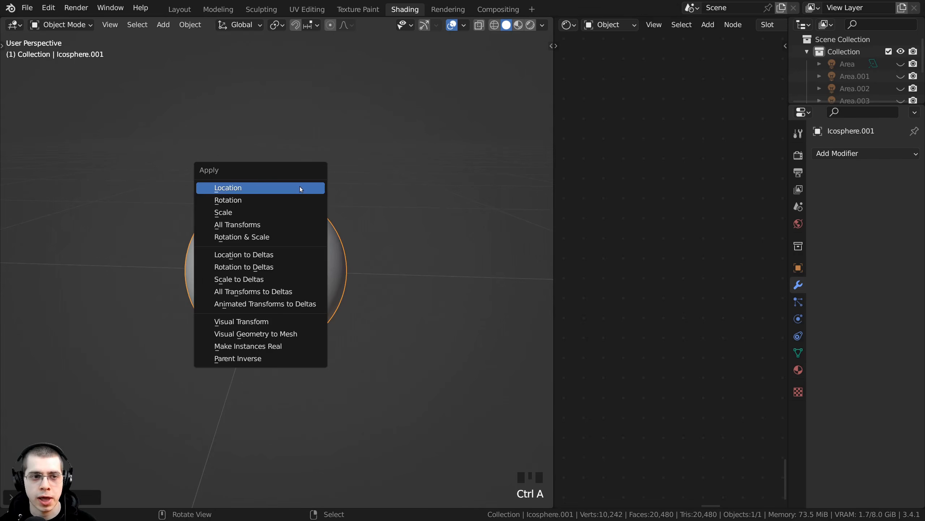
left_click(243, 212)
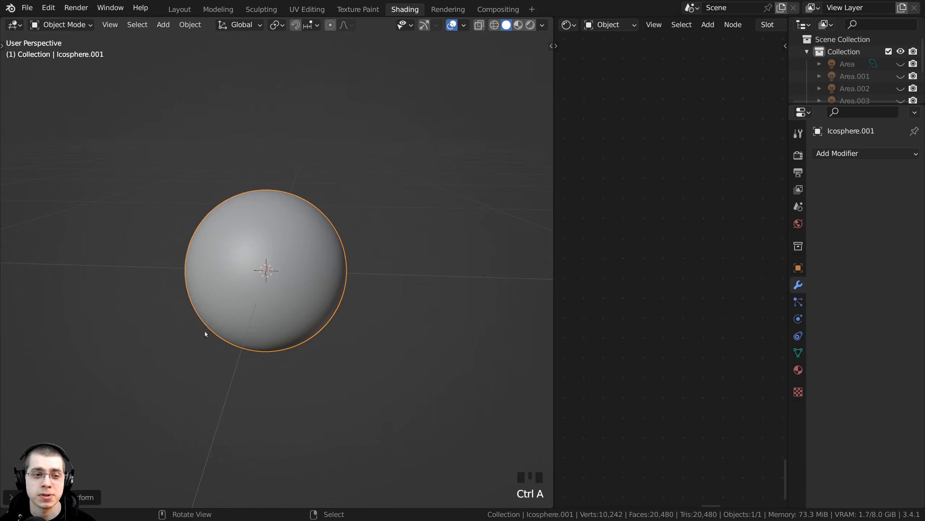
scroll(268, 207, "up", 3)
scroll(271, 207, "up", 1)
scroll(285, 207, "down", 1)
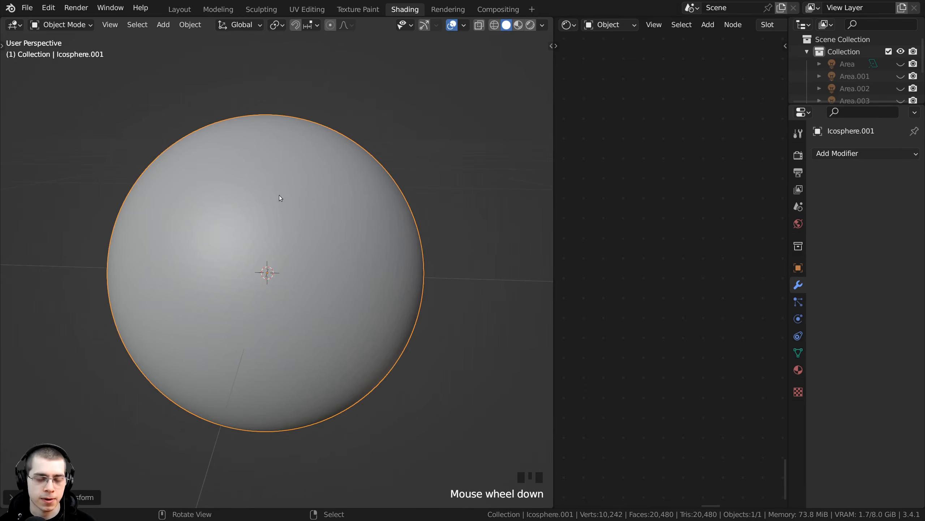
key("w")
left_click(221, 190)
Examine how the scene camera is placed and aimed in relation to the sphere
middle_click_drag(268, 231, 275, 242)
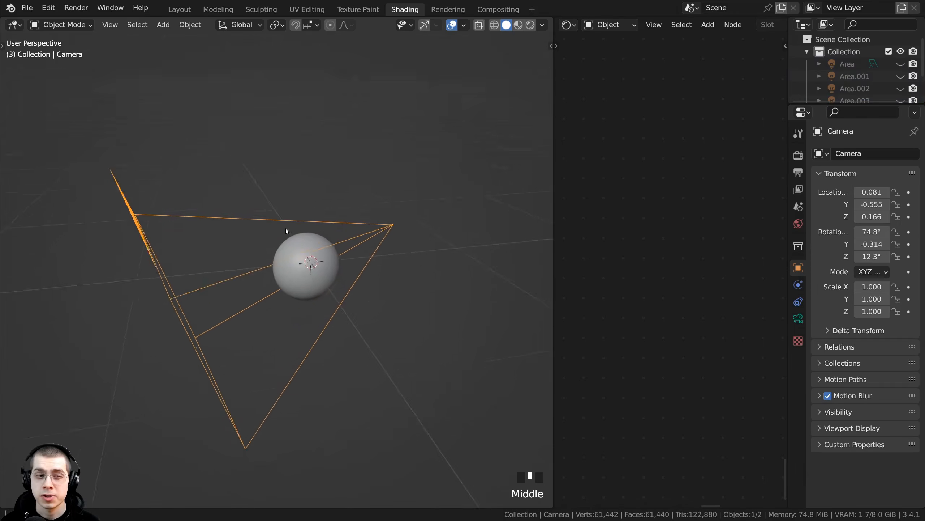
middle_click_drag(286, 229, 237, 237)
key("KP_0")
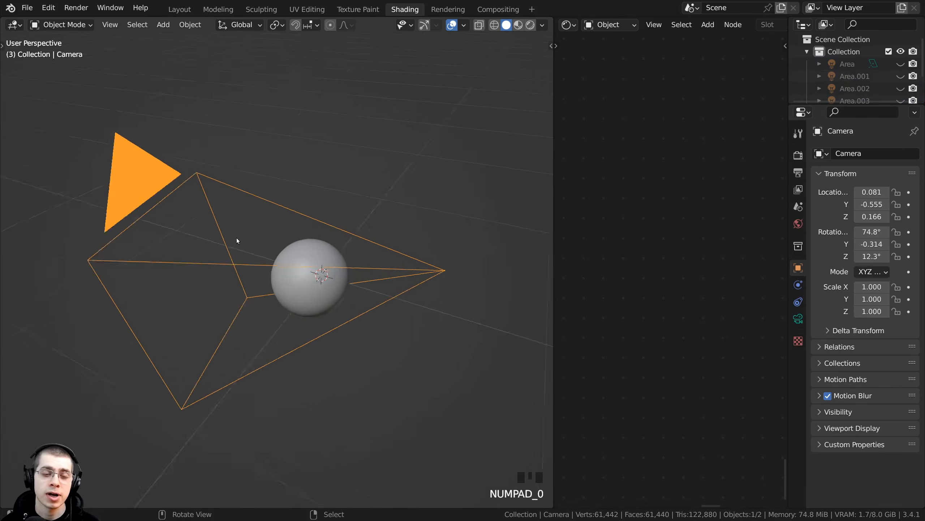
scroll(211, 83, "up", 1)
mouse_move(333, 214)
middle_mouse_down("shift")
mouse_move(328, 206)
mouse_move(366, 207)
mouse_move(332, 206)
middle_mouse_up("shift")
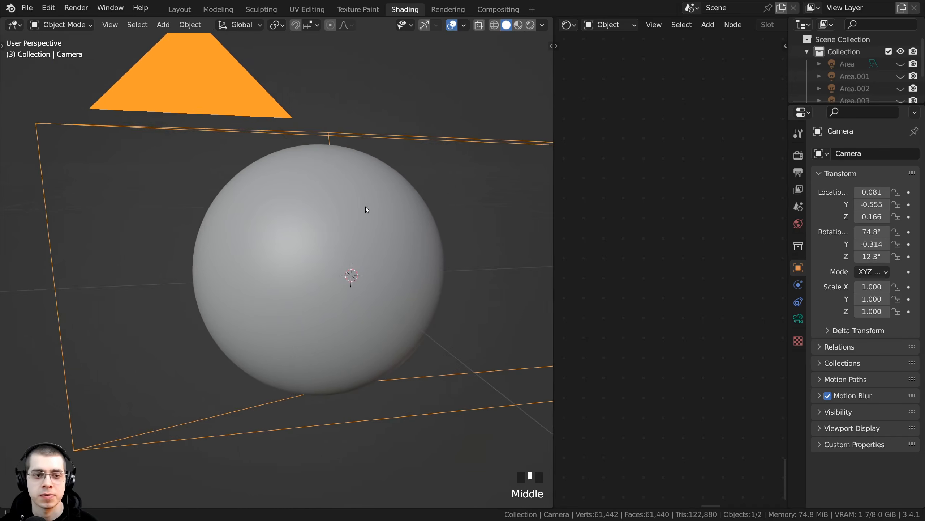
scroll(332, 206, "down", 1)
middle_click_drag(412, 252, 412, 179)
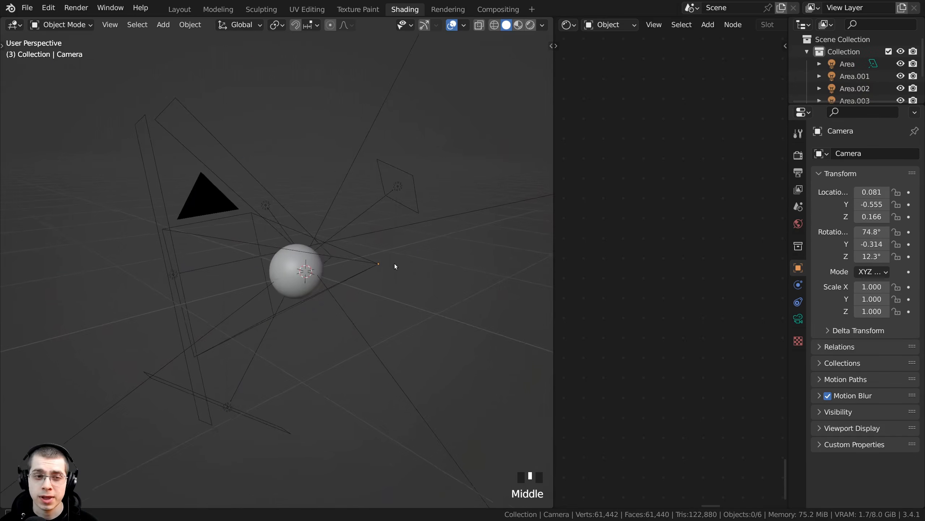
Select the small area light above the sphere and try moving it farther away
right_click(405, 219)
key("g")
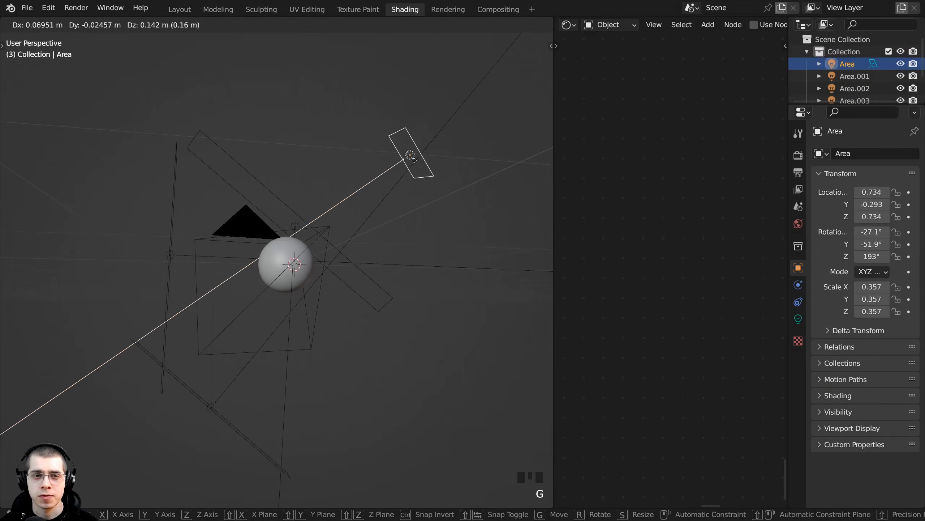
right_click(446, 145)
middle_click_drag(449, 146, 437, 124)
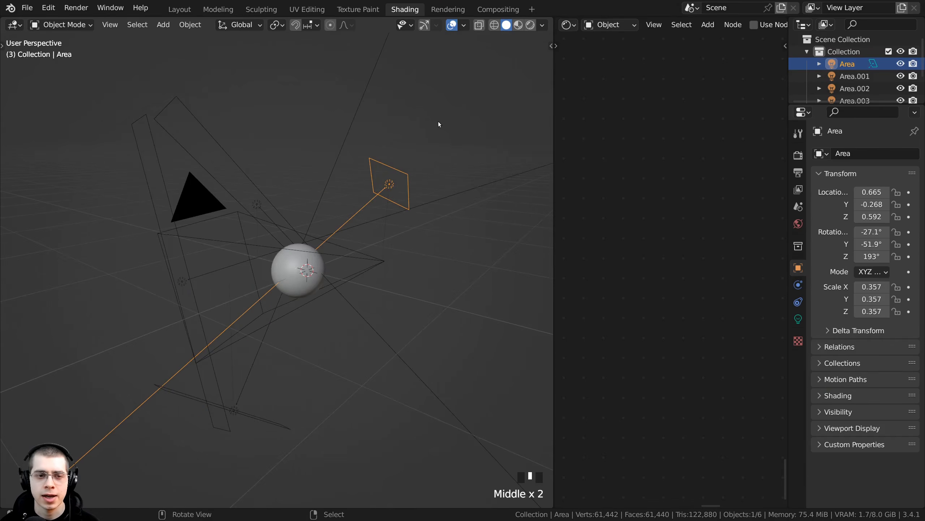
Preview the sphere's lighting in rendered shading through the camera and from outside, and return to solid shading
scroll(405, 190, "up", 3)
key("KP_0")
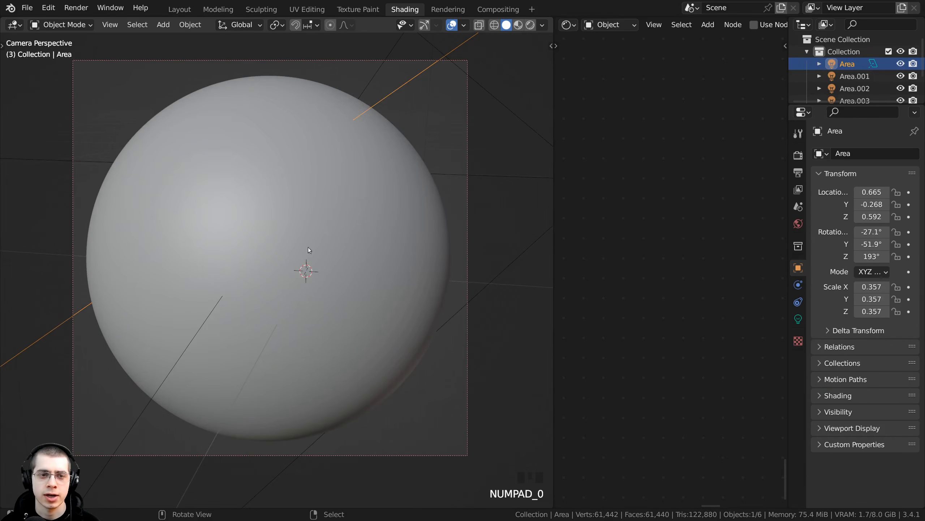
key("z")
left_click(283, 67)
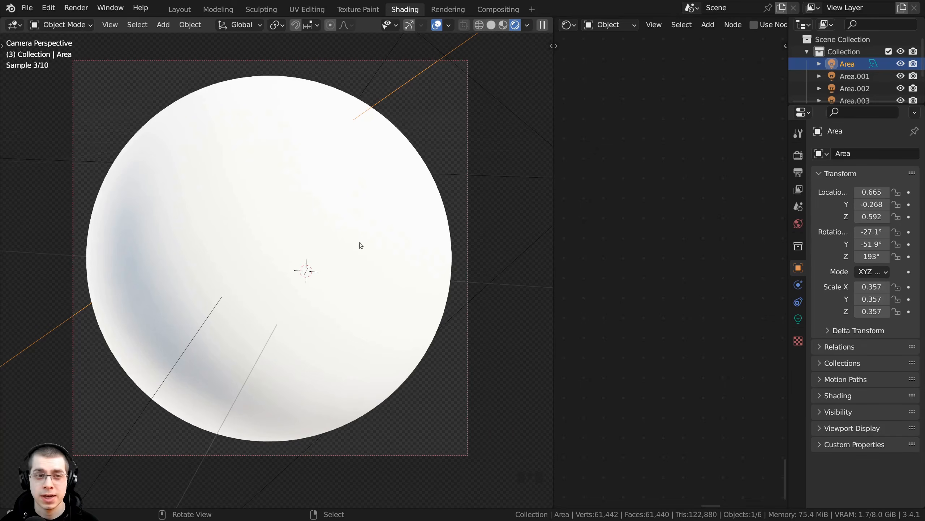
scroll(342, 165, "down", 5)
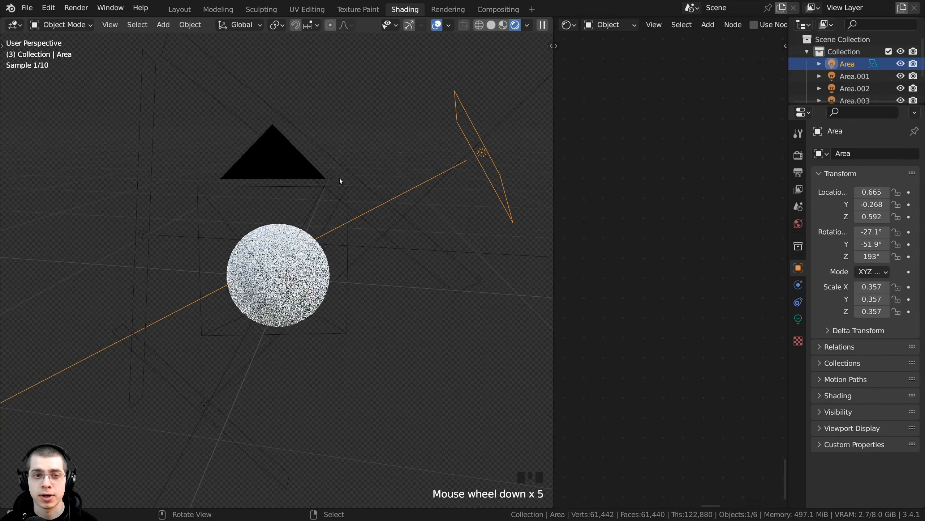
scroll(346, 197, "up", 1)
middle_click_drag(351, 215, 283, 235)
key("z")
Select the three long, narrow area lights around the sphere together, cancelling any move of them
right_click(318, 213)
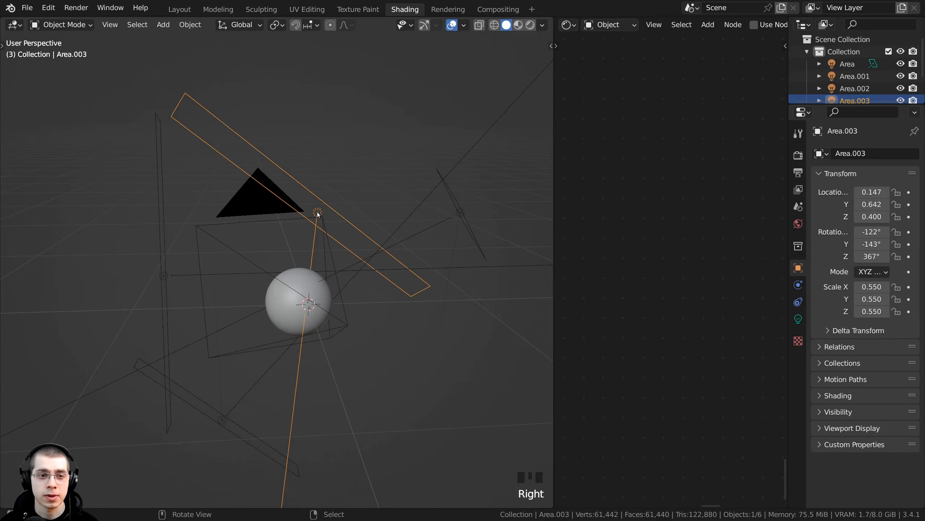
key("g")
right_click(325, 169)
right_click(169, 270, "shift")
middle_click_drag(169, 270, 194, 197, "shift")
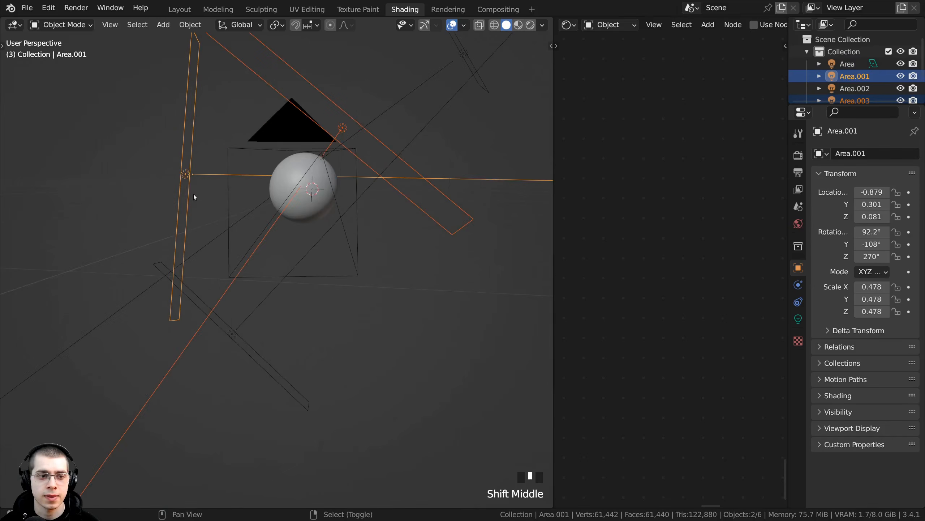
right_click(229, 333, "shift")
middle_click_drag(235, 275, 255, 263)
Open the selected light's data settings in a wider properties editor and inspect its shape and size
left_click(798, 318)
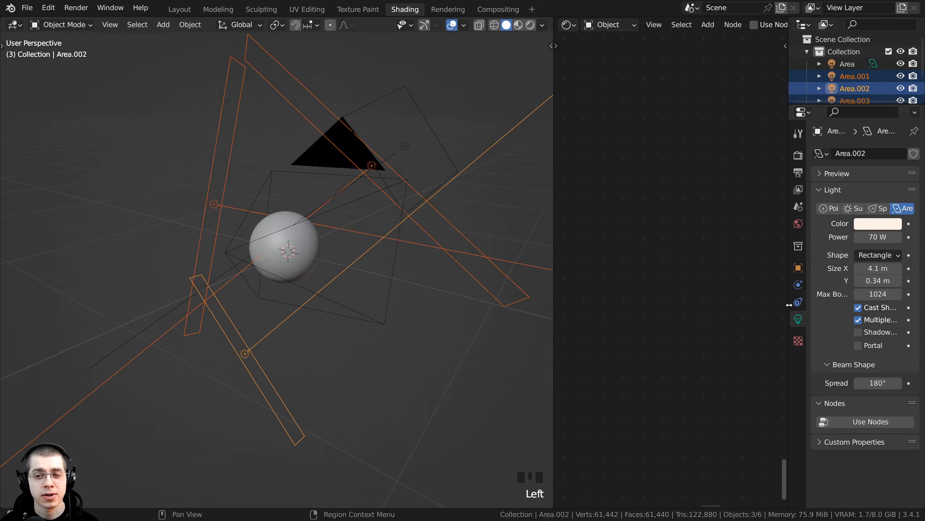
left_click_drag(788, 304, 714, 303)
middle_click_drag(444, 268, 426, 300, "shift")
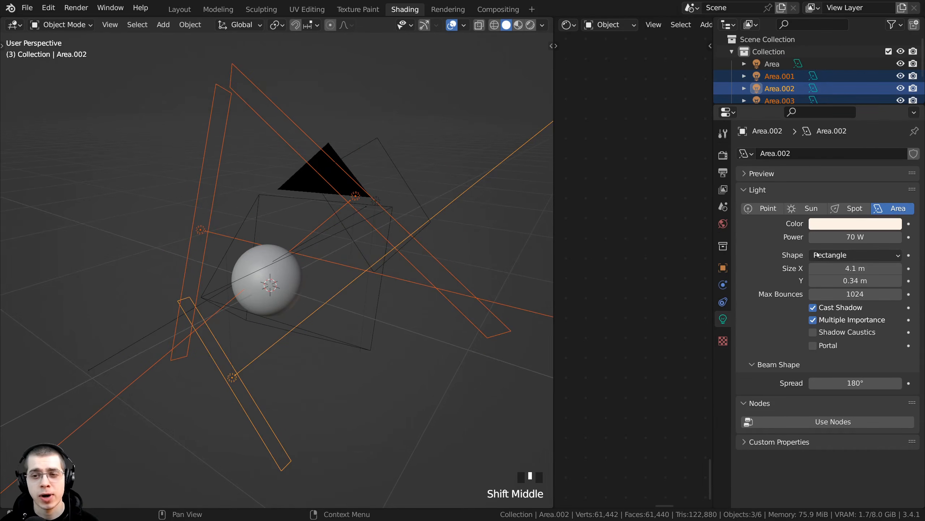
left_click(839, 259)
left_click(838, 257)
left_click_drag(841, 266, 856, 266)
right_click(842, 267)
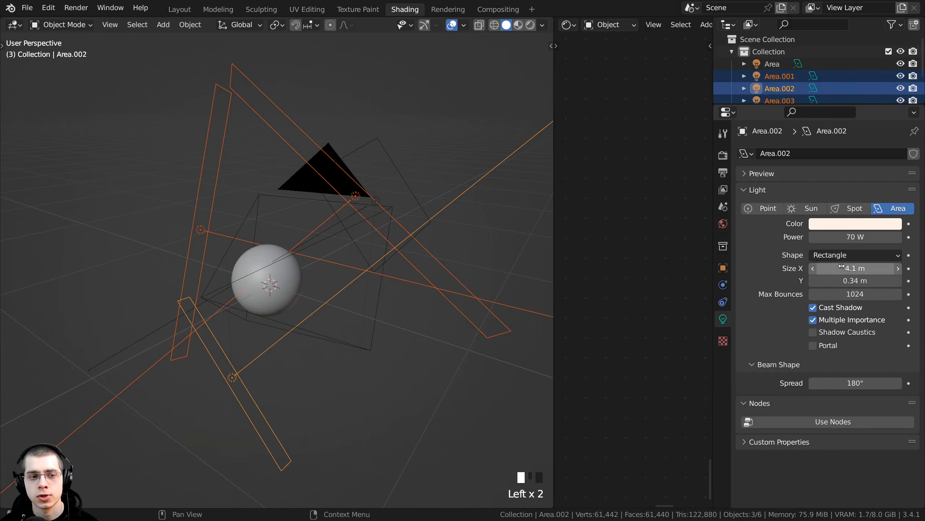
Reselect the three long area lights while inspecting their arrangement around the sphere from another angle
middle_click_drag(302, 339, 377, 223)
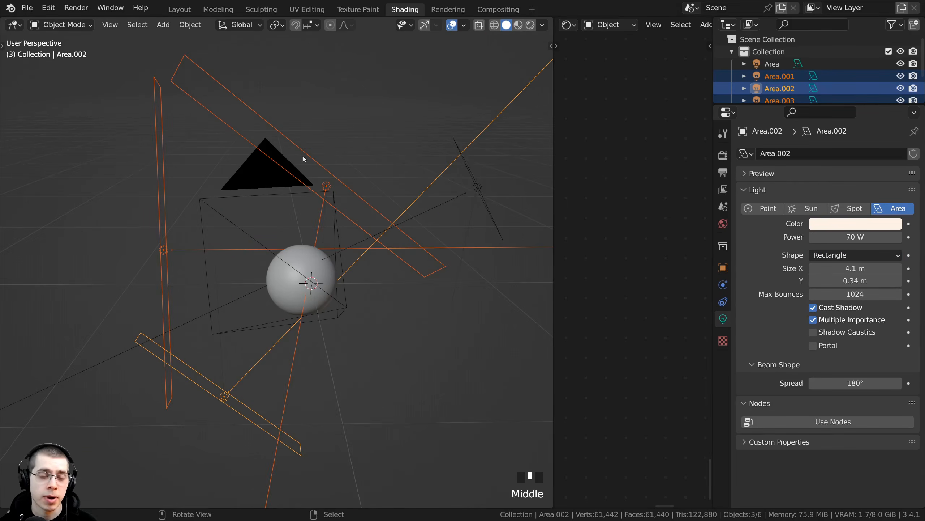
middle_click_drag(303, 157, 257, 364)
right_click(200, 236)
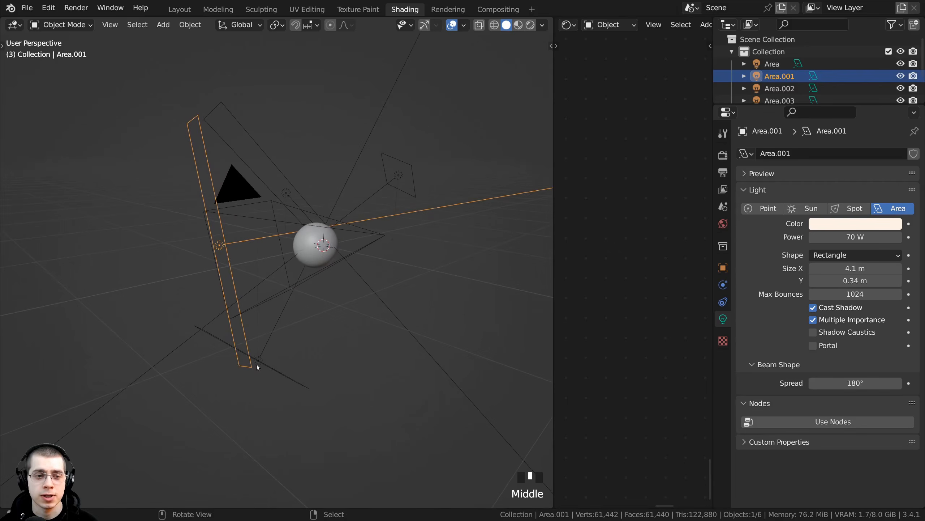
right_click(269, 217, "shift")
right_click(292, 198, "shift")
scroll(363, 160, "up", 4)
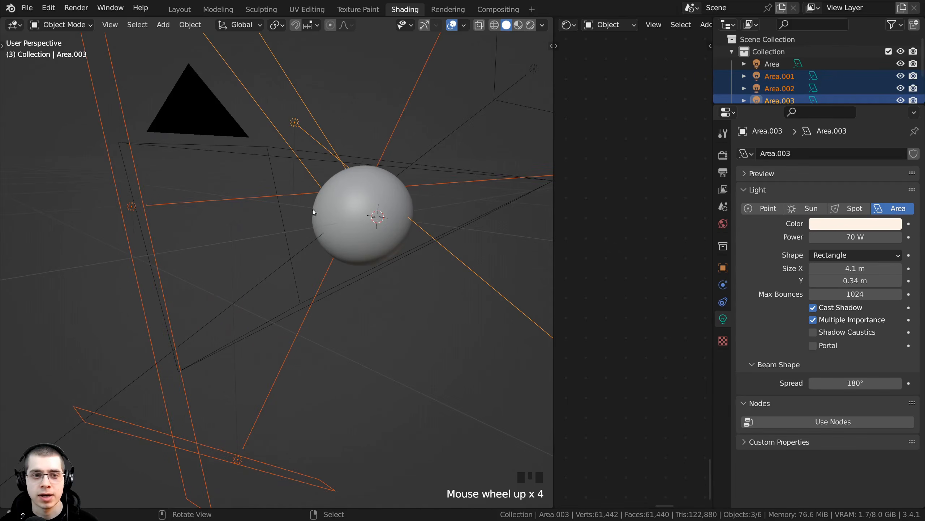
Check the long area lights' placement through the scene camera and inspect their color and power settings
middle_click_drag(384, 187, 350, 223, "shift")
middle_click_drag(350, 224, 312, 251)
key("KP_0")
middle_click_drag(178, 226, 159, 223, "shift")
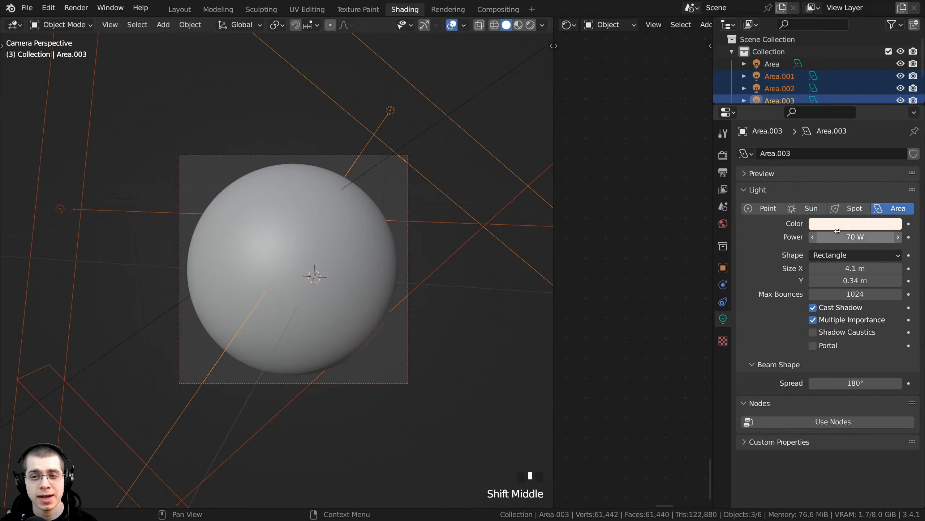
left_click(836, 227)
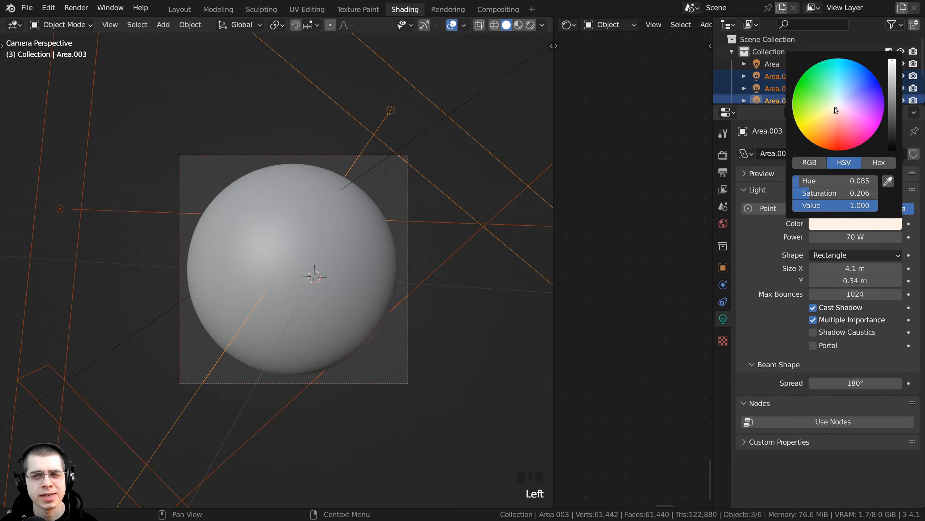
left_click(824, 238)
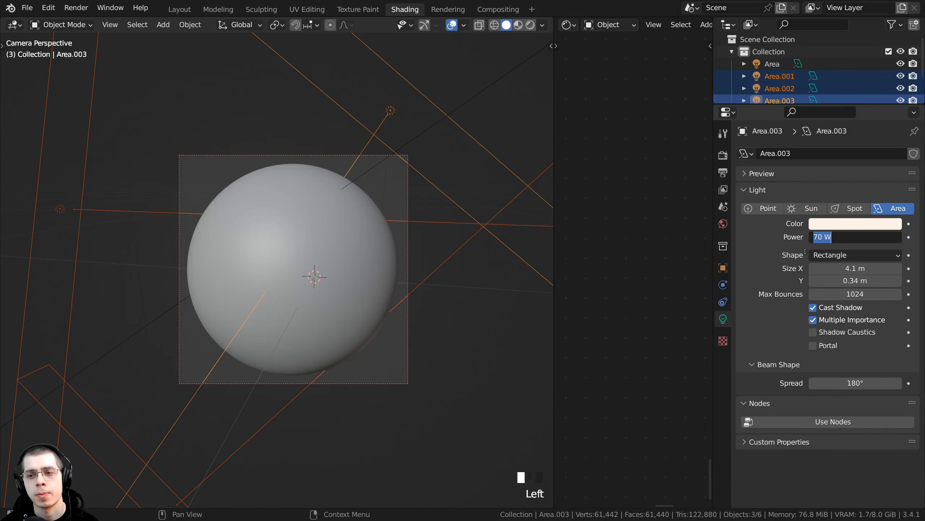
left_click(678, 262)
middle_click_drag(410, 315, 407, 300, "shift")
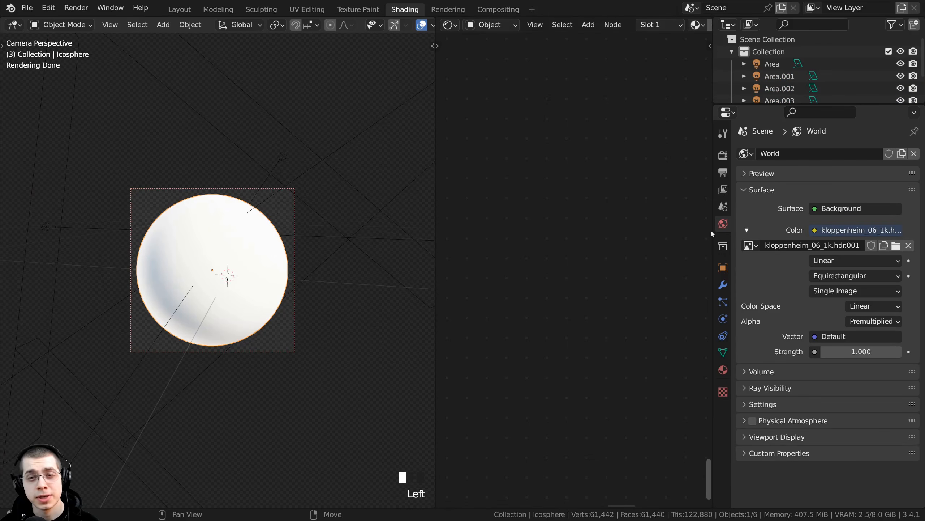
Examine the name of the HDR image used for the world background in a widened properties editor
left_click_drag(712, 231, 657, 233)
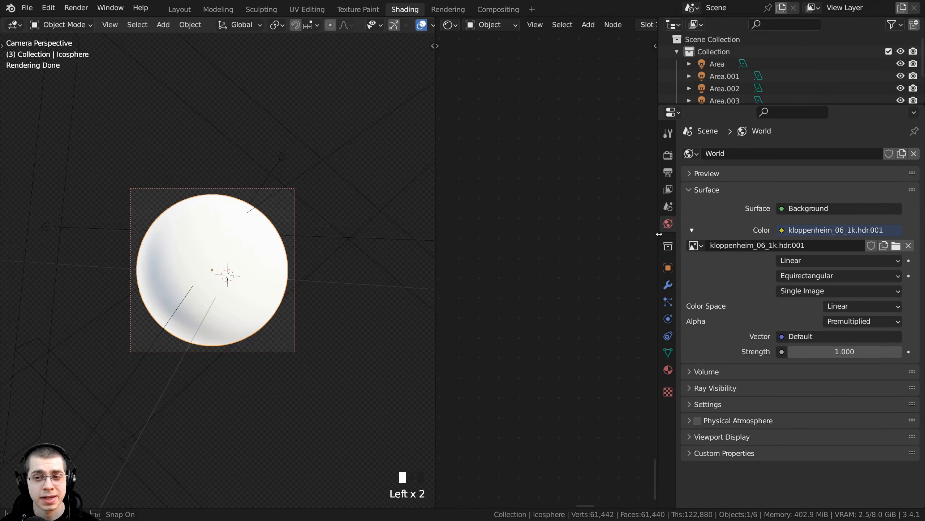
left_click(732, 248)
left_click_drag(766, 249, 712, 284)
left_click(722, 268)
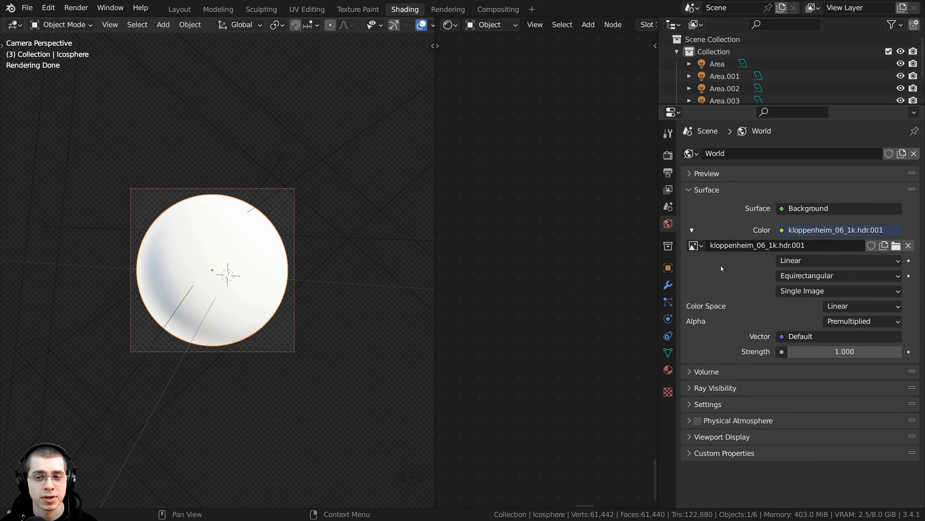
left_click(712, 248)
left_click_drag(711, 248, 800, 247)
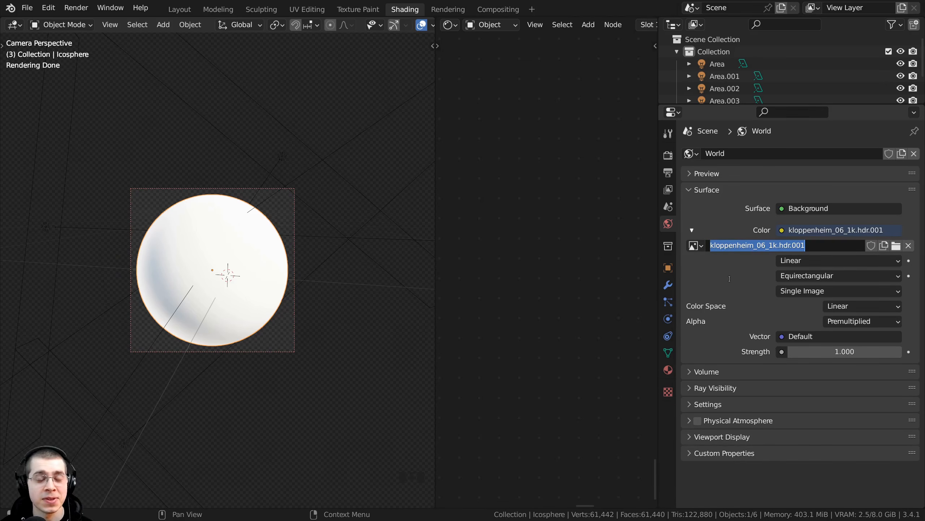
left_click(748, 264)
left_click(777, 248)
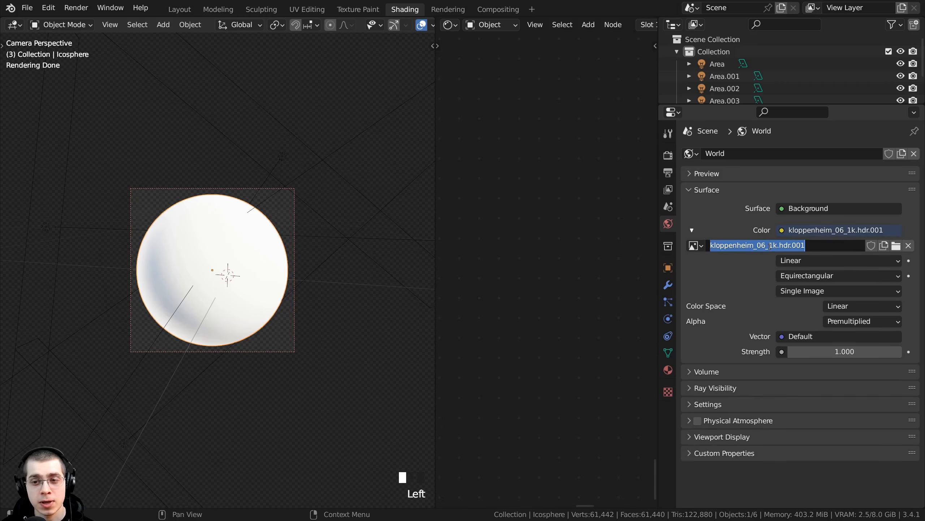
left_click_drag(770, 247, 796, 247)
left_click(728, 321)
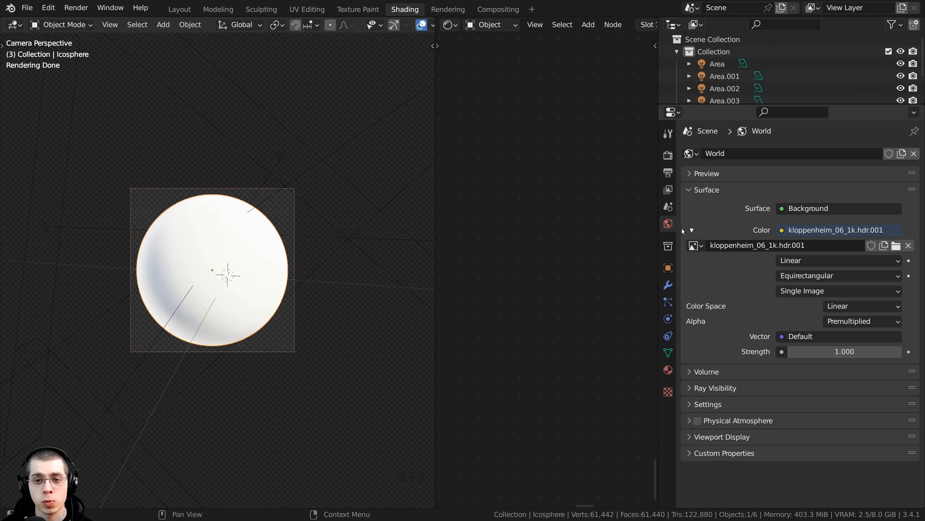
Choose Environment Texture as the source for the world background's color
left_click(783, 231)
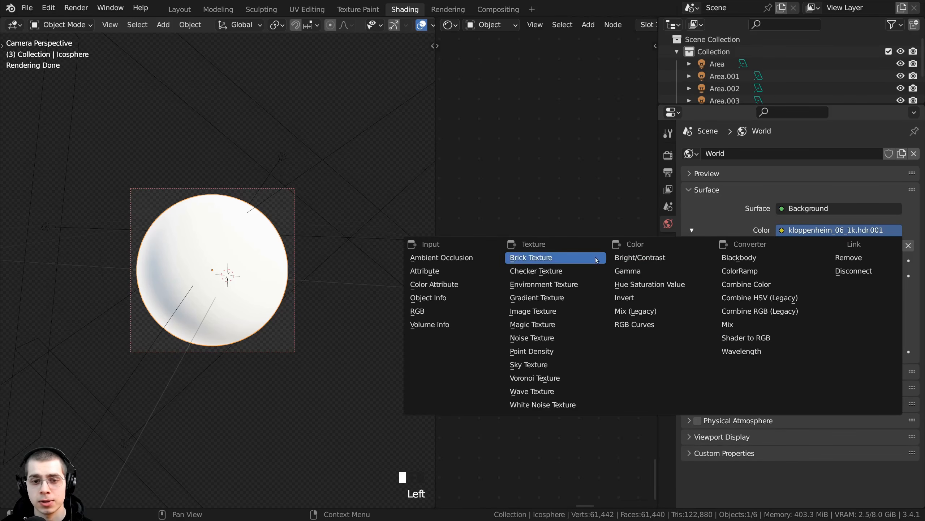
left_click(524, 284)
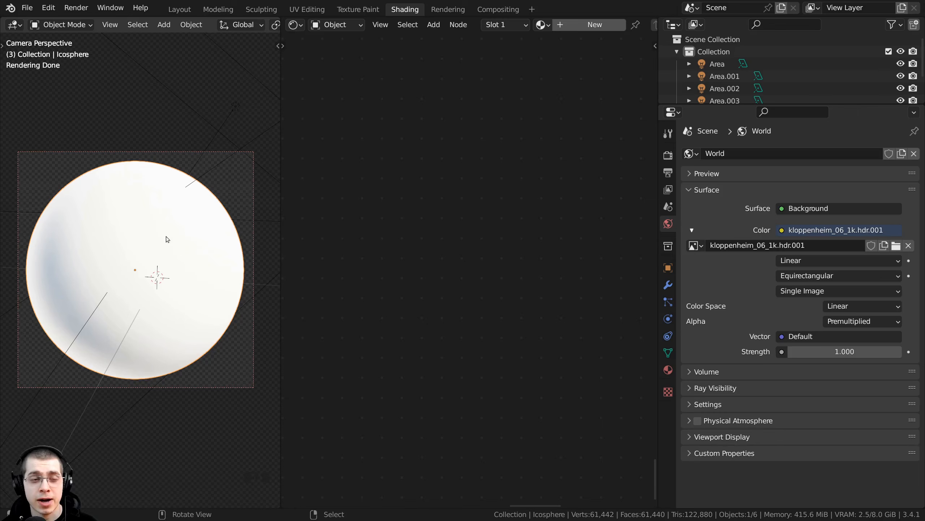
Turn the render film's Transparent option off to show the HDR background and turn it back on
left_click(665, 174)
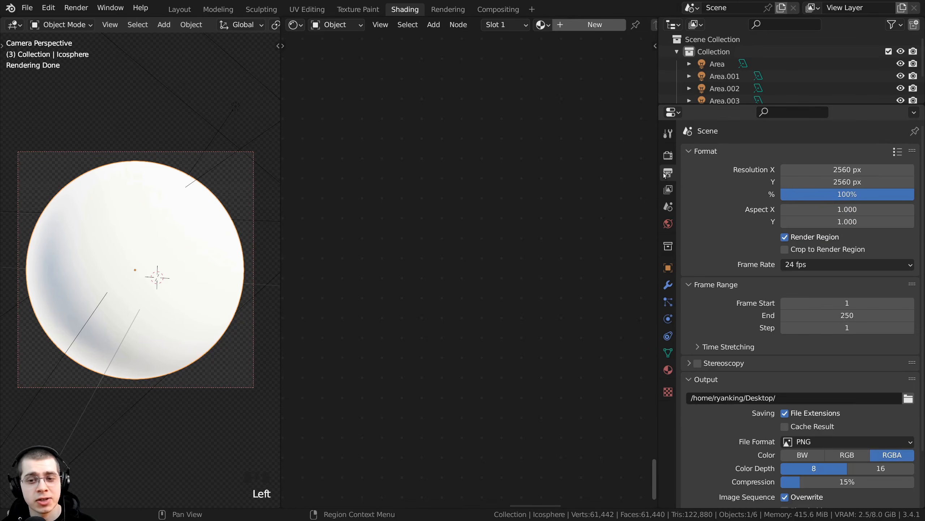
left_click(667, 157)
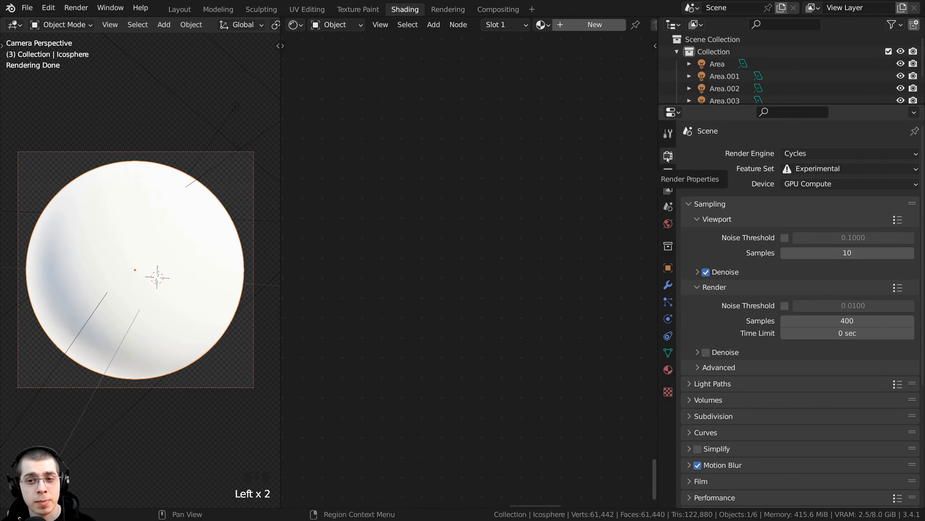
scroll(709, 202, "down", 10)
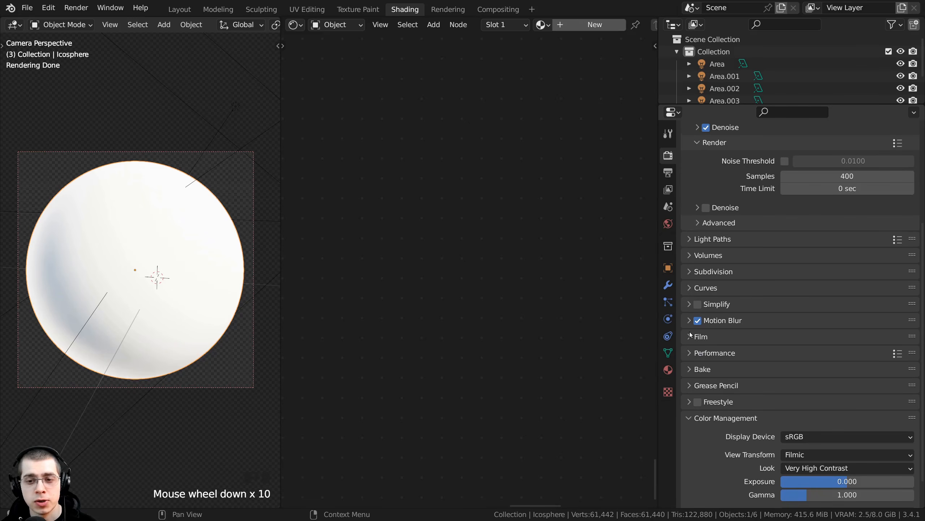
left_click(691, 335)
scroll(691, 332, "down", 4)
left_click(705, 367)
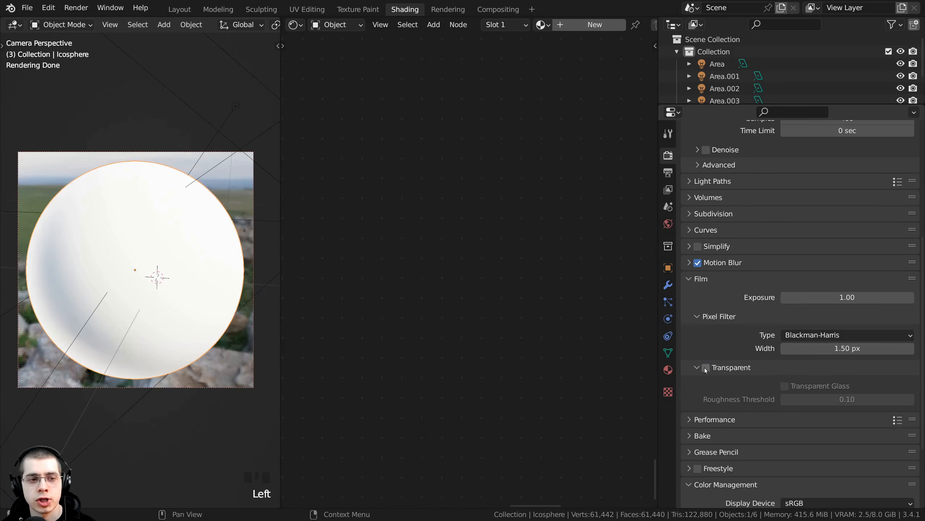
left_click(705, 367)
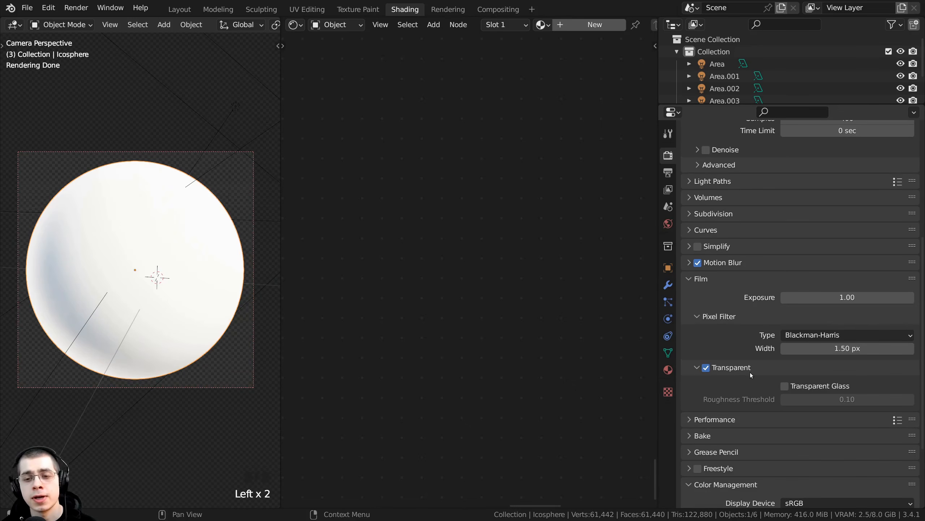
Inspect the view transform and look choices in the scene's color management without changing them
scroll(750, 372, "down", 2)
scroll(754, 350, "down", 5)
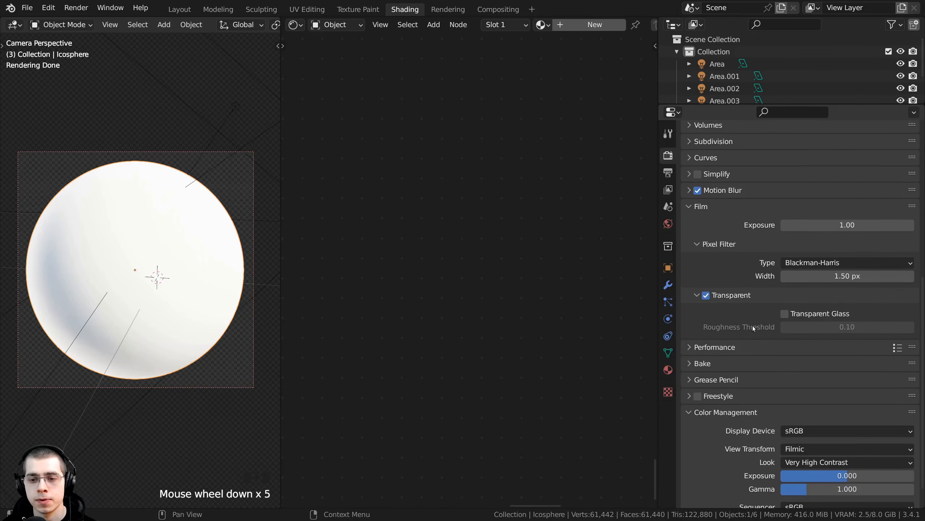
scroll(813, 383, "down", 5)
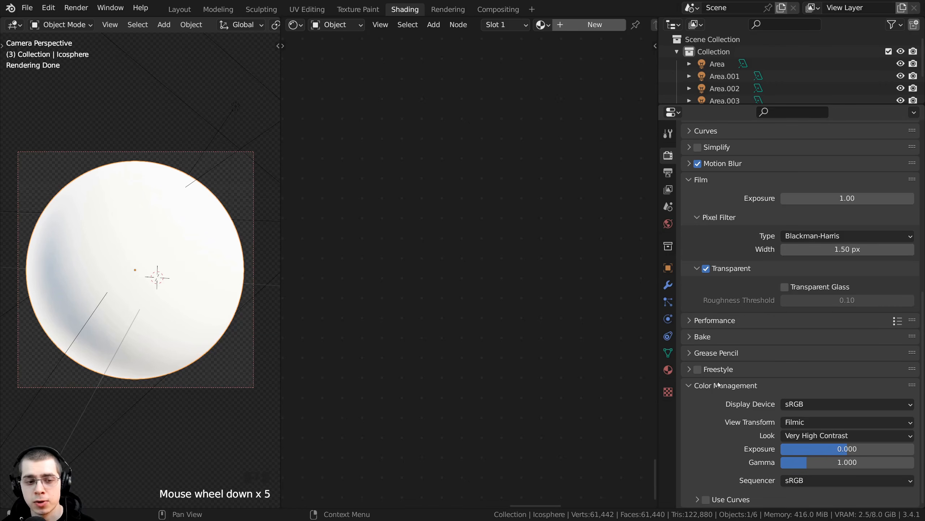
left_click(794, 423)
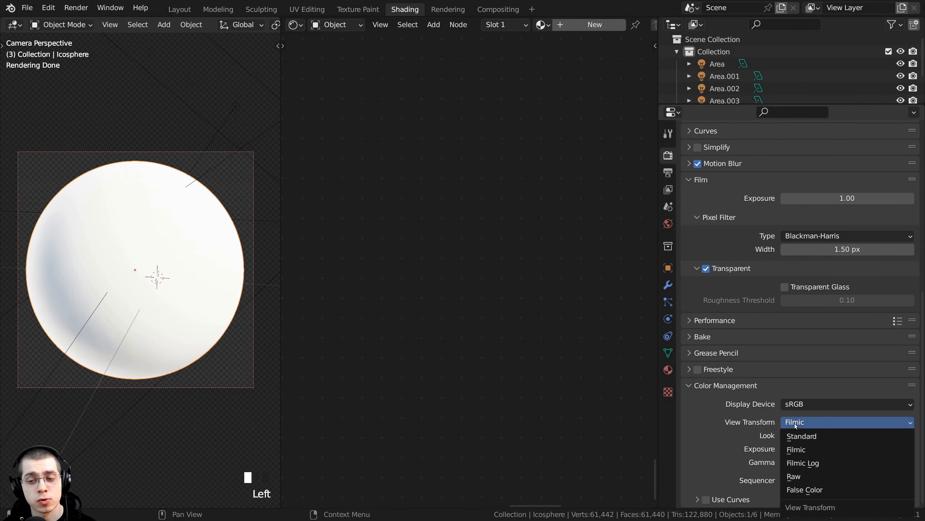
left_click(789, 437)
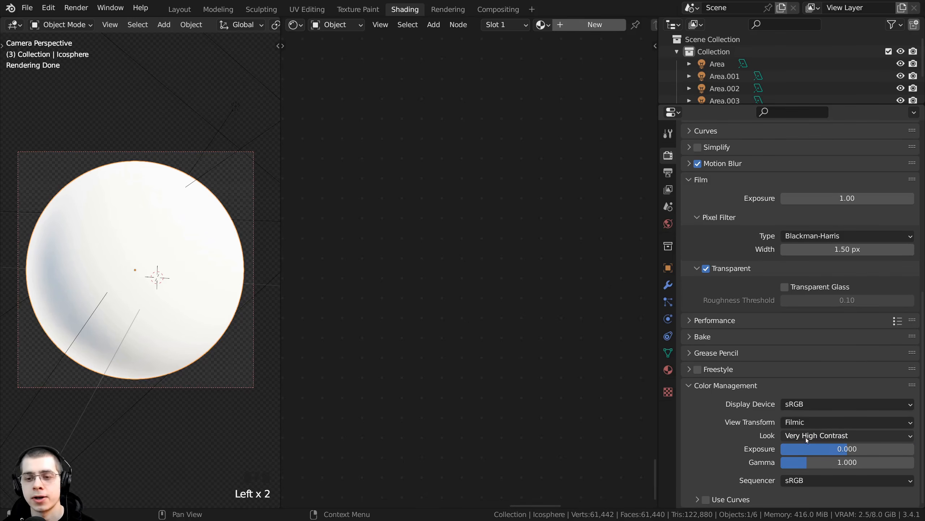
left_click(805, 437)
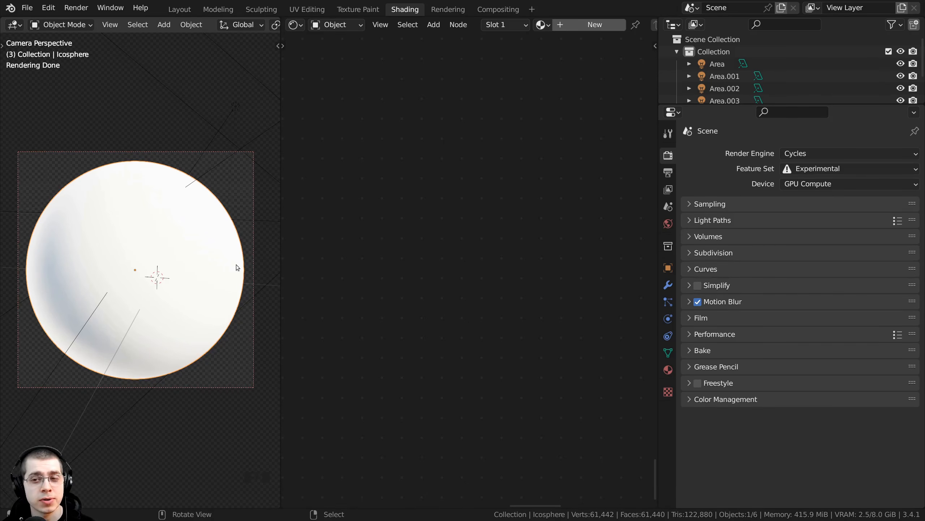
Check which render engine and feature set the scene uses
left_click(801, 153)
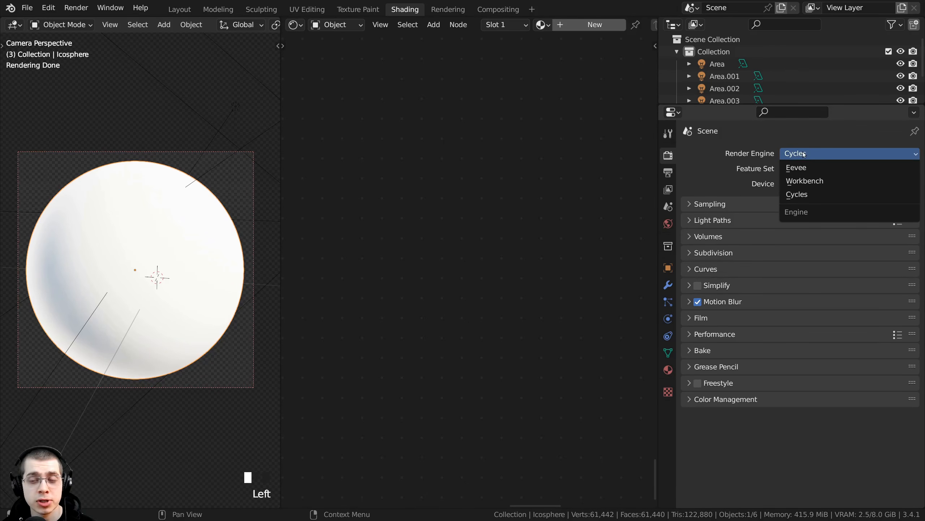
left_click(803, 155)
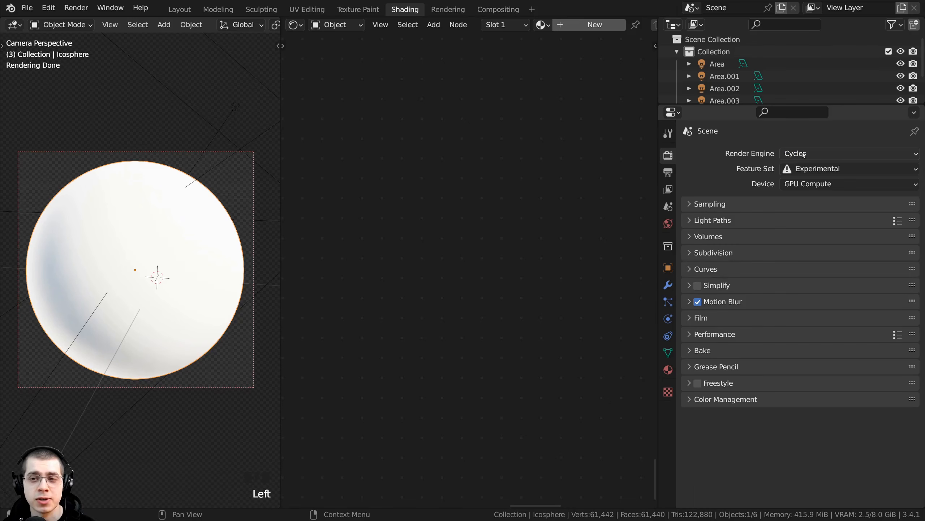
left_click(794, 169)
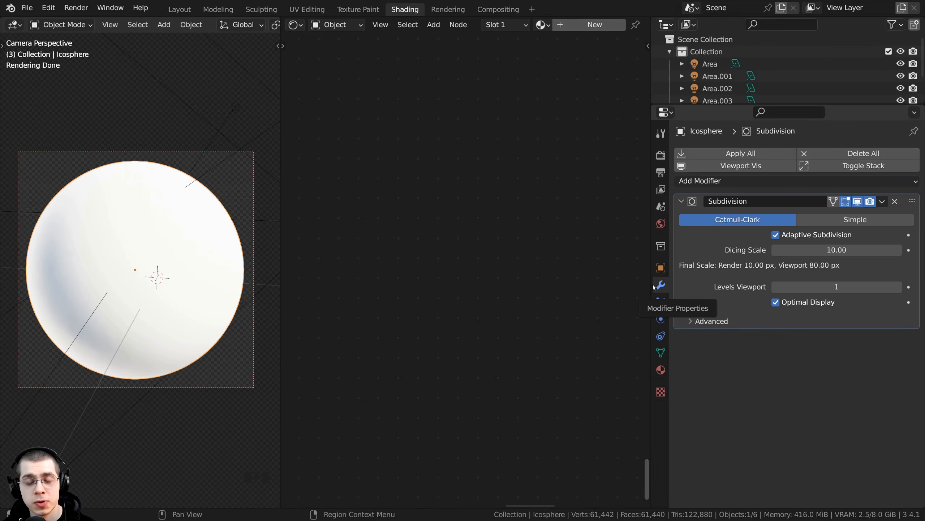
Look up Subdivision Surface among the available modifiers and inspect the icosphere's adaptive subdivision settings
left_click(733, 183)
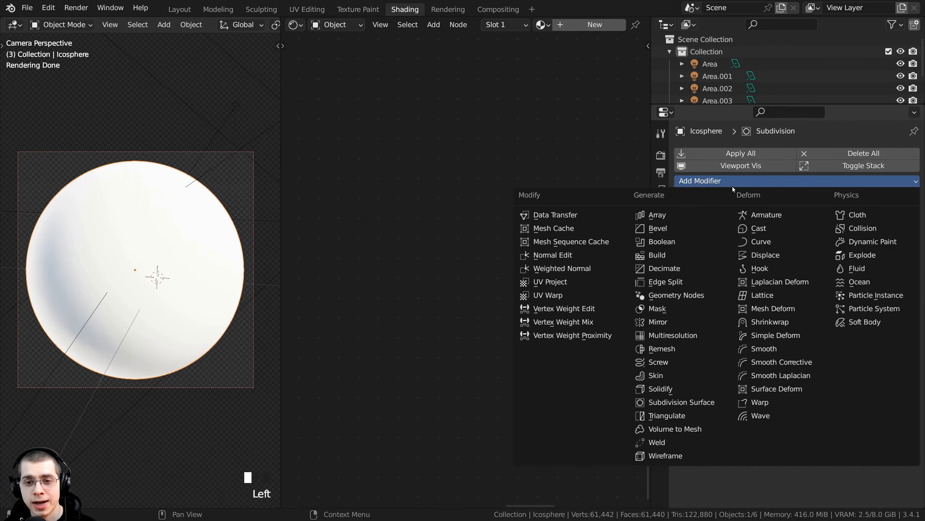
left_click(685, 403)
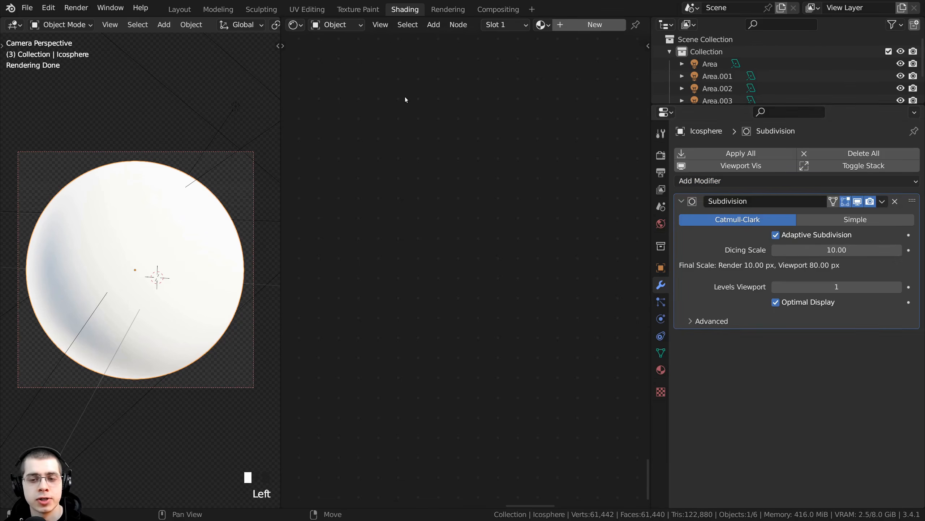
middle_click_drag(187, 193, 146, 251)
key("KP_0")
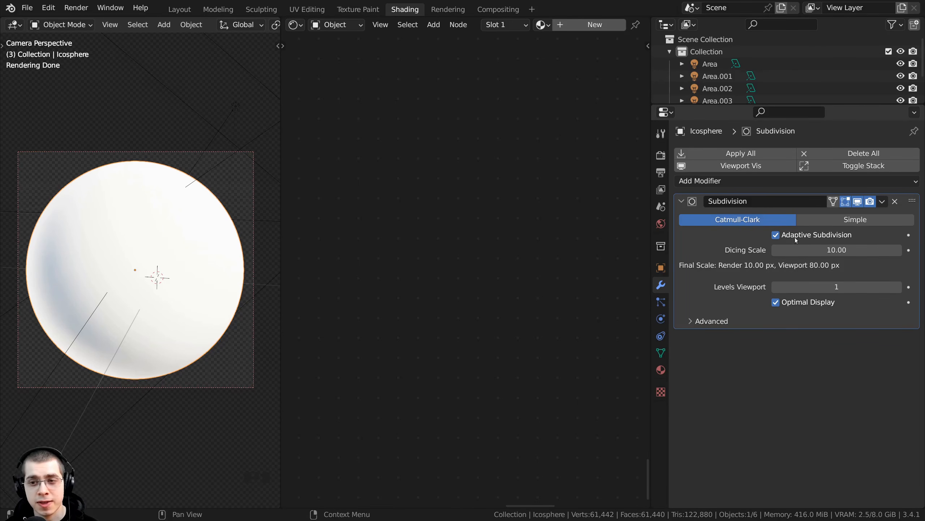
scroll(123, 338, "up", 2)
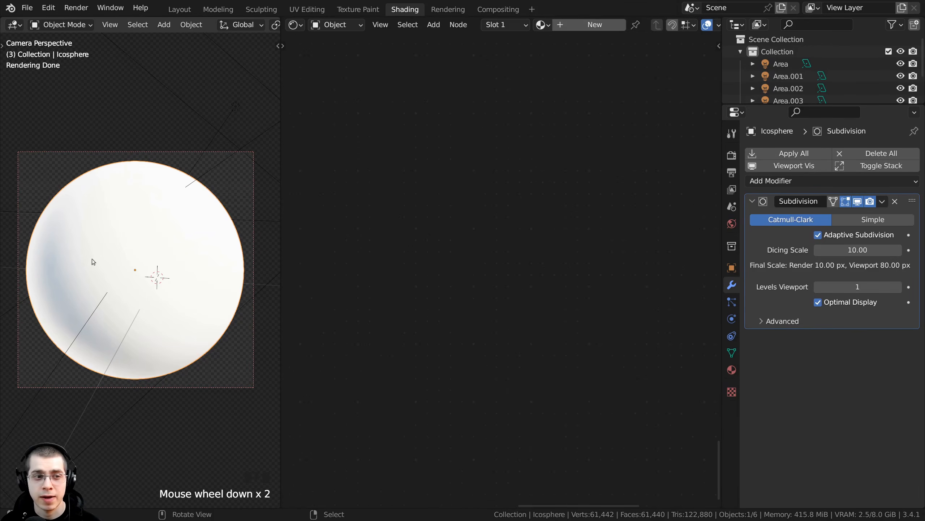
Set the viewport shading to Rendered and create a new material on the icosphere, selecting its Principled BSDF node
key("z")
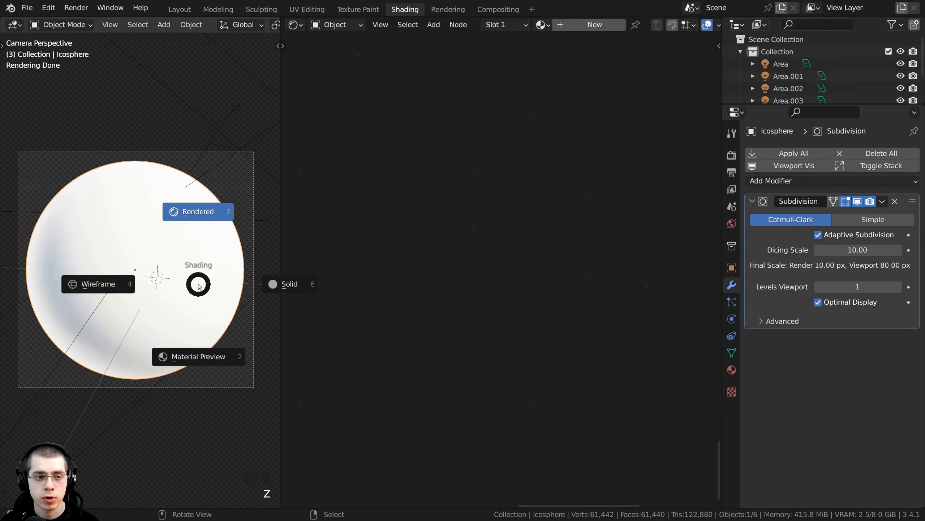
left_click(191, 211)
scroll(474, 25, "down", 4)
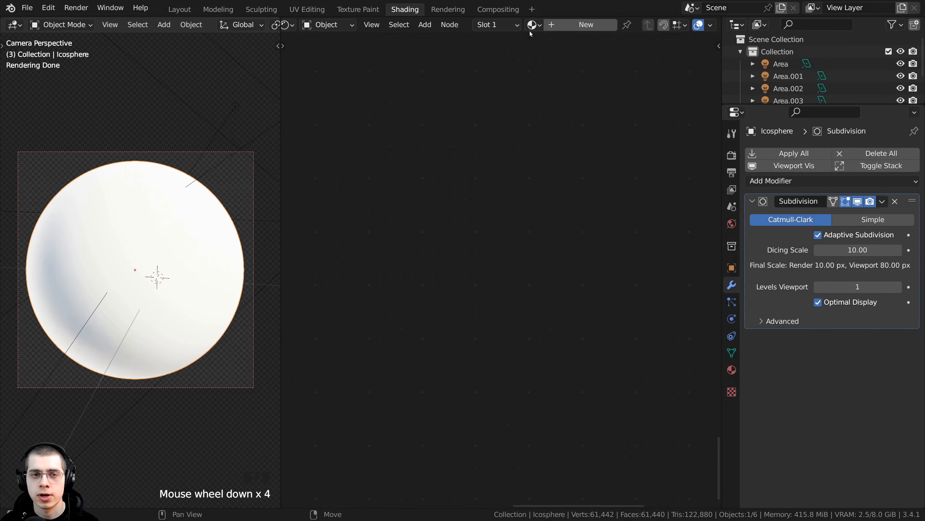
scroll(529, 30, "down", 2)
left_click(565, 26)
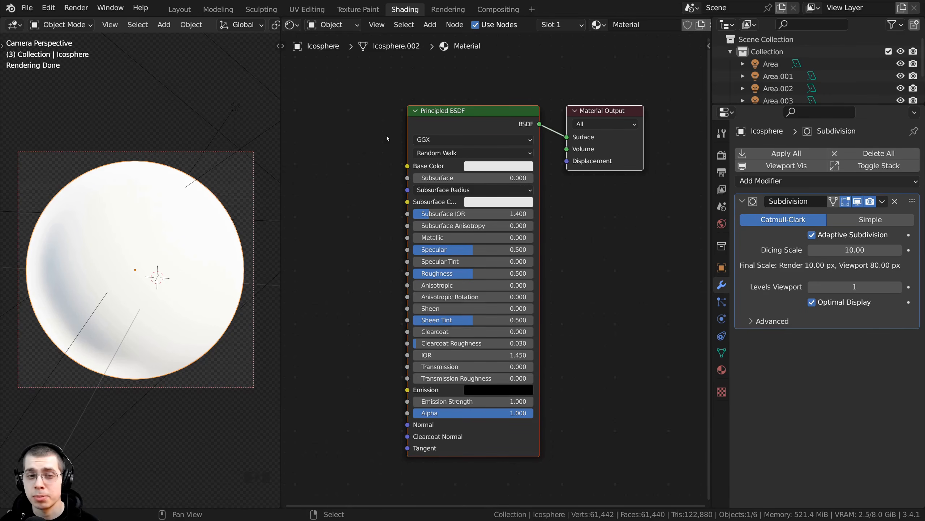
left_click(451, 128)
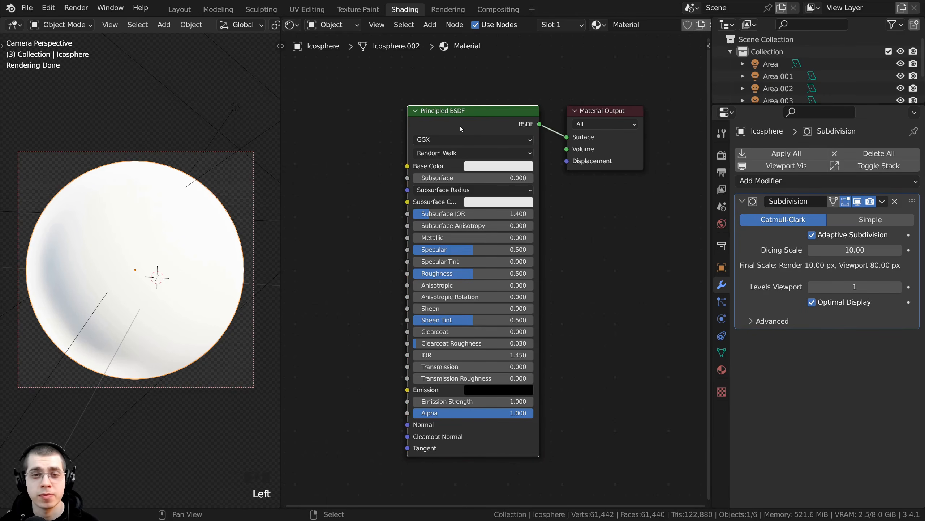
Turn off the Subdivision modifier's viewport display and rename the icosphere's material Mossy Dirt
left_click(858, 202)
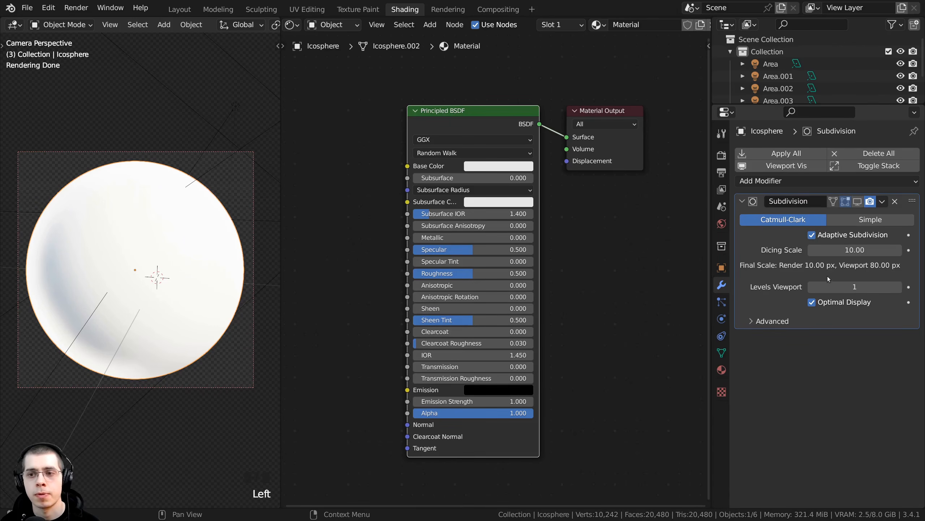
double_click(555, 26)
type("Moss")
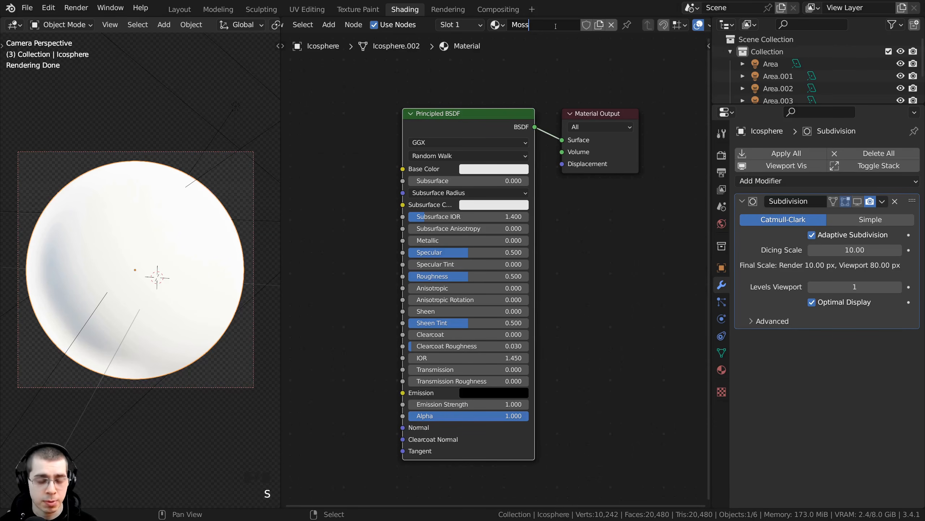
type("y Dirt")
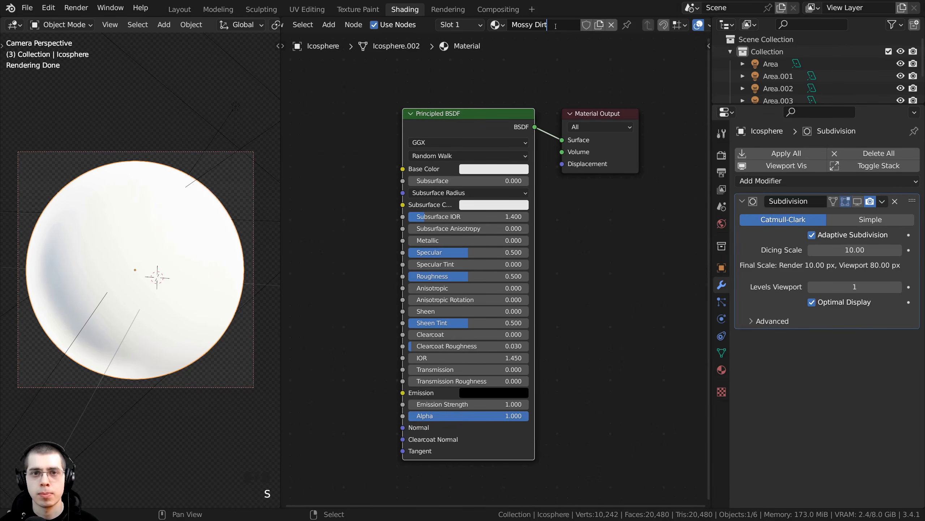
key("Return")
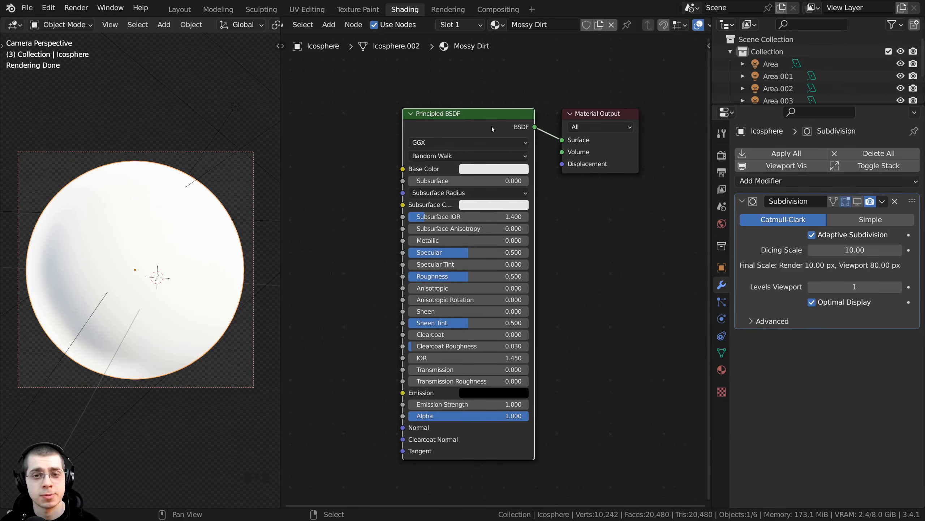
Set the Mossy Dirt material's surface displacement method to Displacement and Bump
left_click_drag(492, 126, 504, 127)
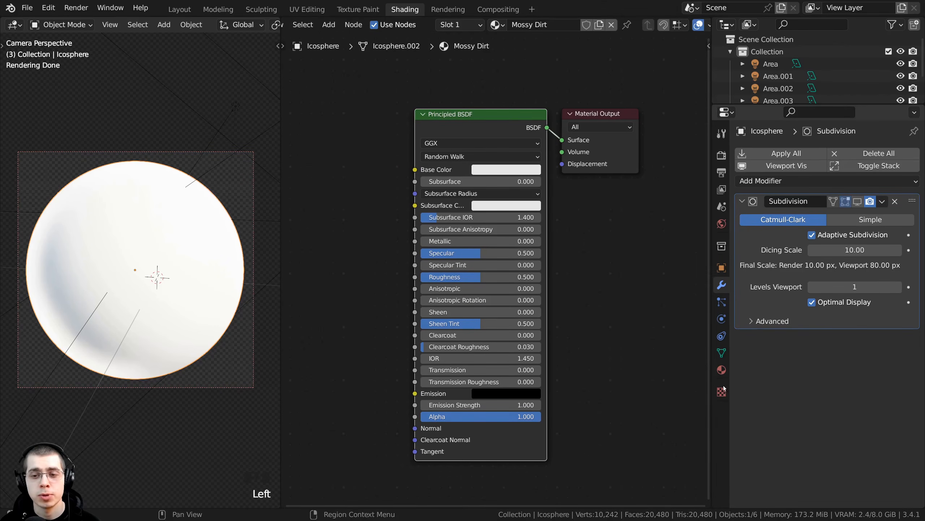
left_click(722, 371)
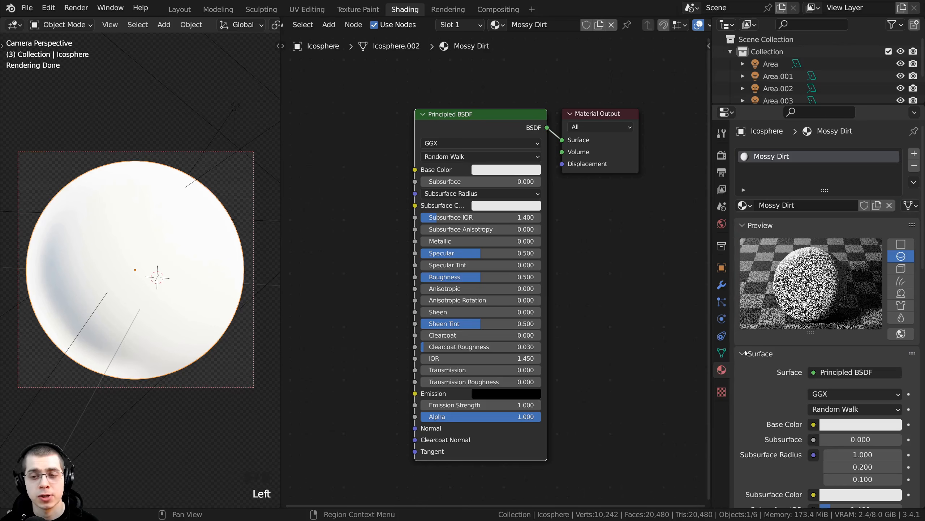
scroll(775, 296, "down", 15)
scroll(775, 294, "down", 20)
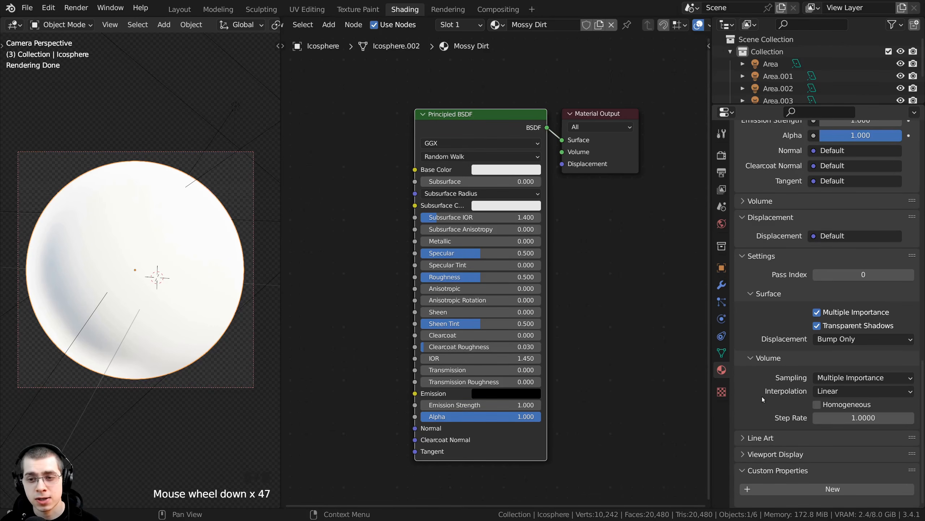
left_click(836, 343)
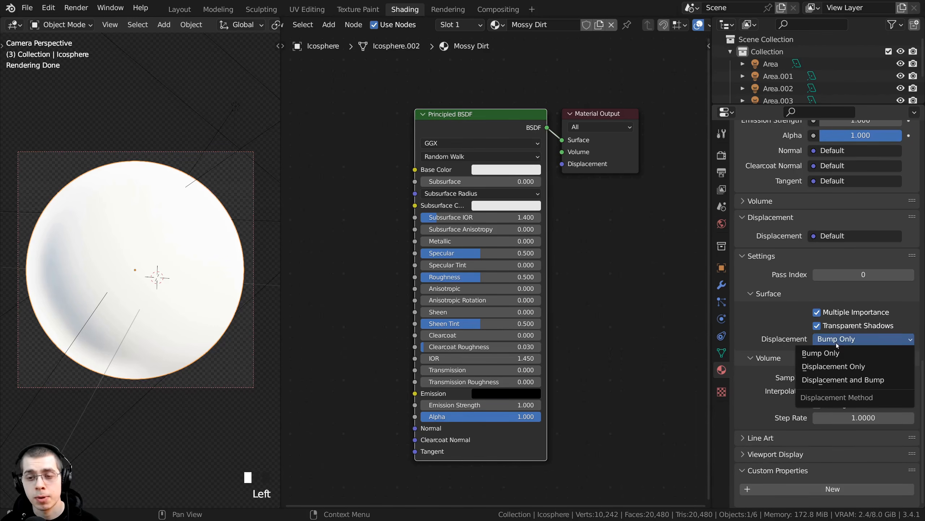
left_click(835, 379)
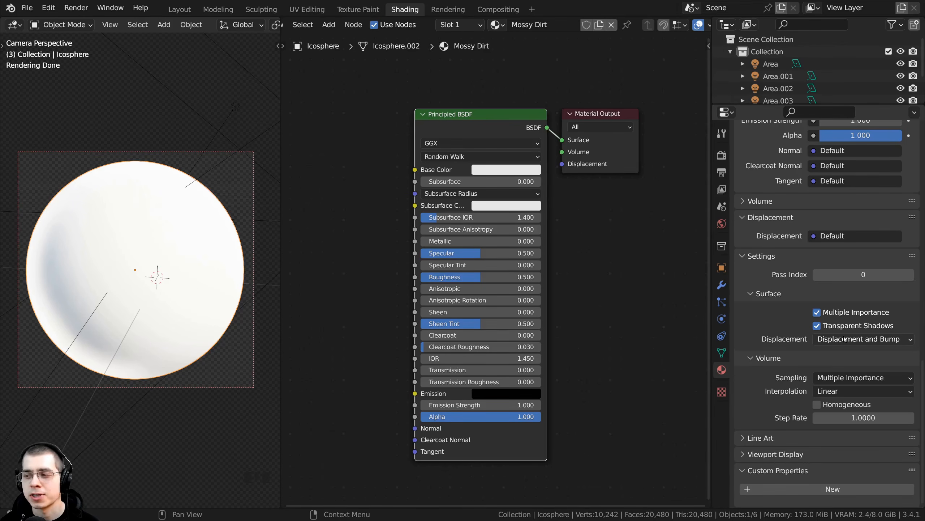
Widen the node editor by narrowing the properties area beside it
middle_click_drag(580, 266, 630, 268)
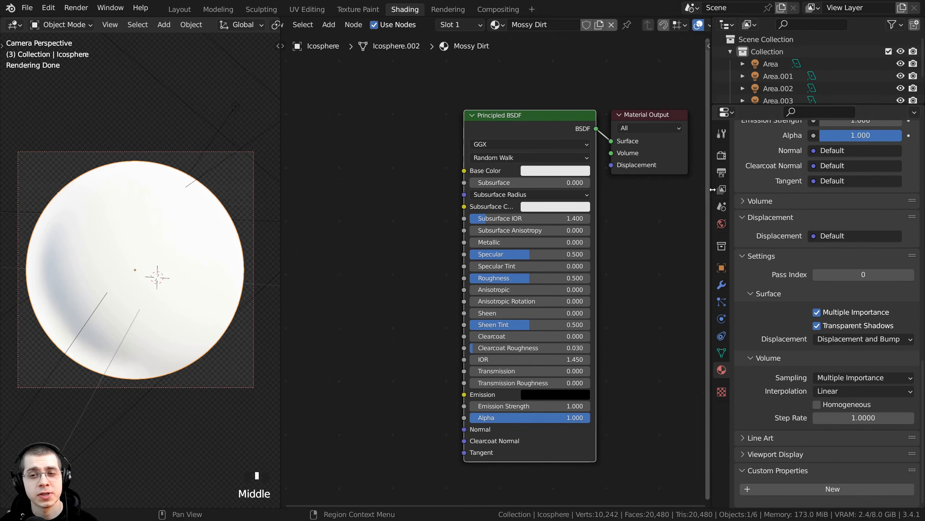
left_click_drag(713, 190, 901, 191)
middle_click_drag(678, 210, 756, 202)
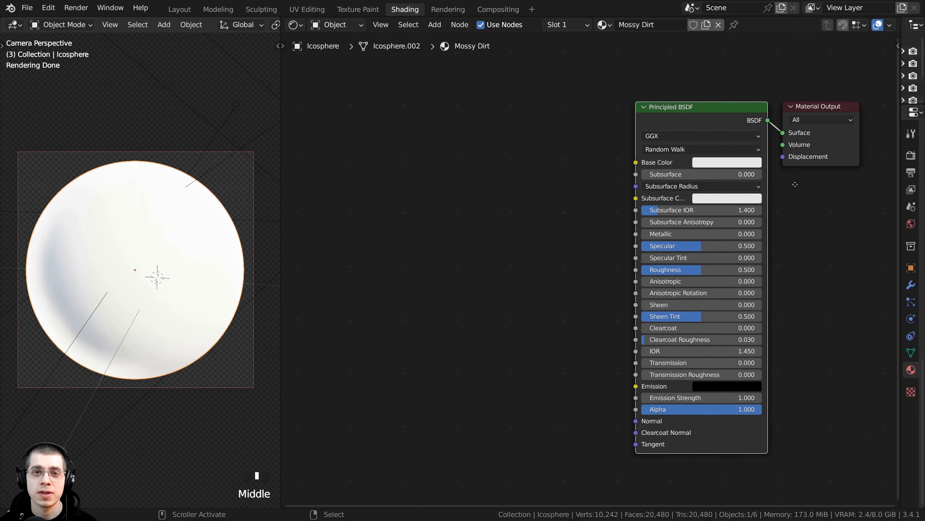
Check in the Blender preferences that the Node Wrangler add-on is enabled
left_click(50, 10)
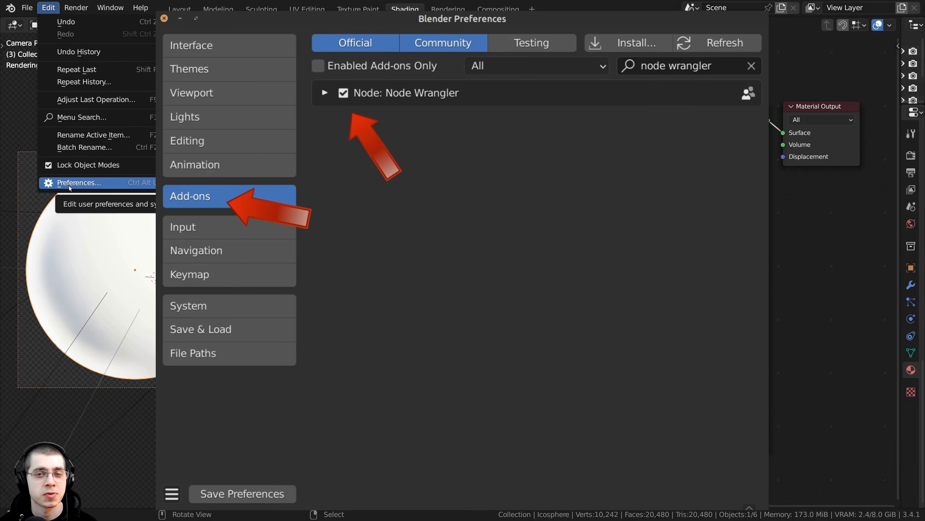
left_click(69, 183)
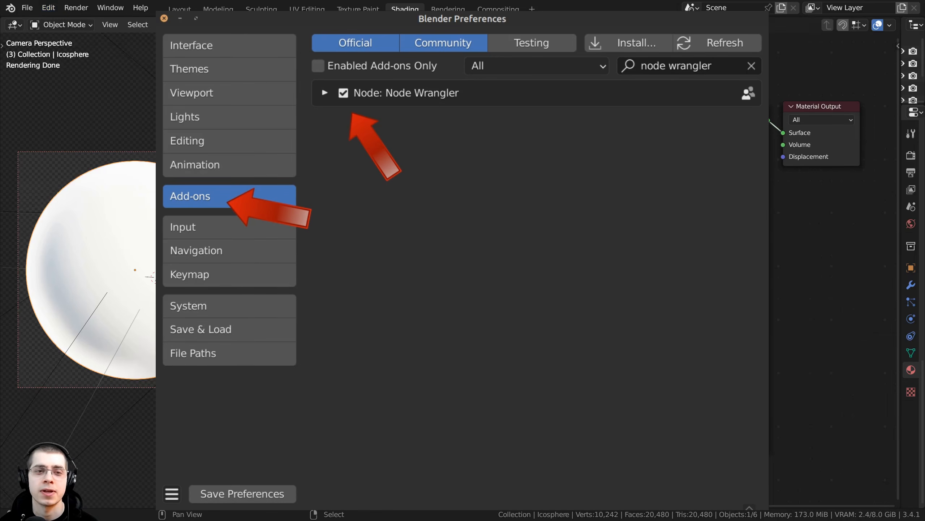
Move the Principled BSDF node farther from the Material Output node to leave a gap between them
mouse_move(573, 280)
middle_mouse_down()
mouse_move(580, 266)
mouse_move(588, 272)
middle_mouse_up()
scroll(588, 272, "down", 2)
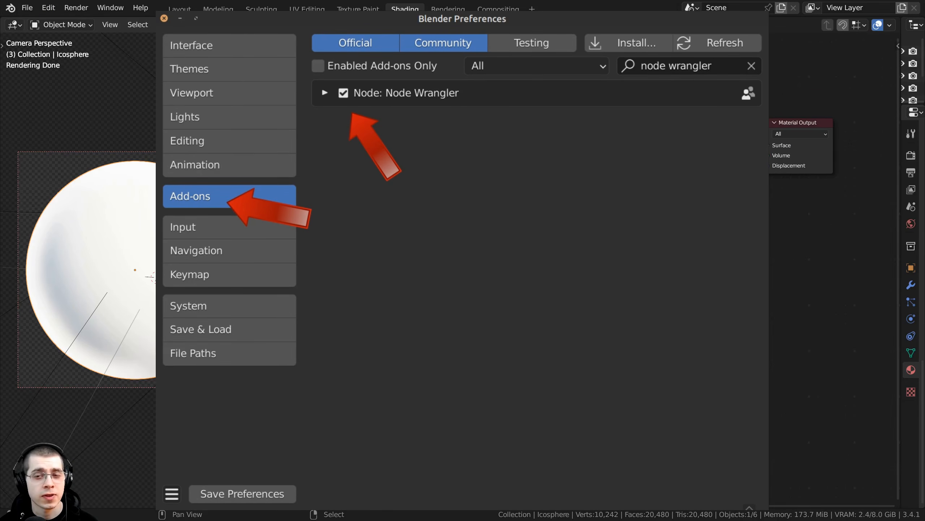
left_click_drag(701, 128, 667, 100)
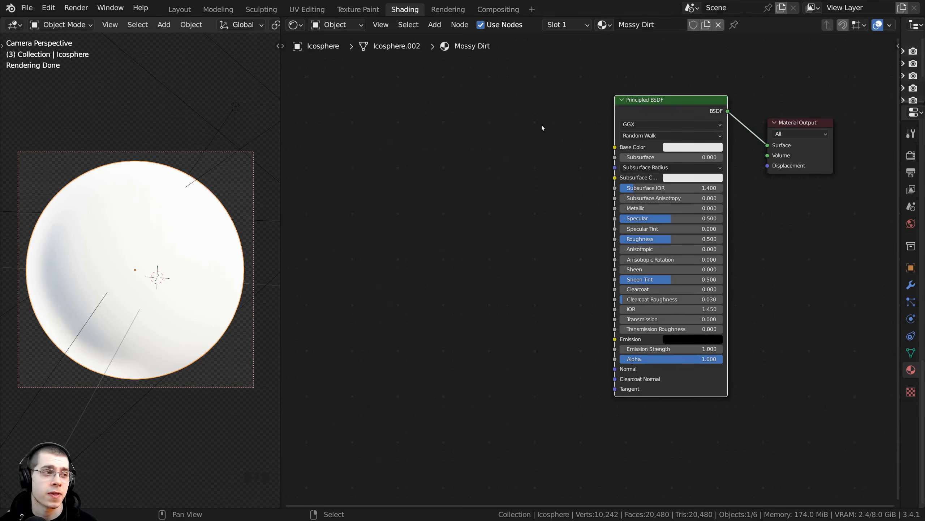
Set the Principled BSDF's Base Color to a dark moss green with hue 0.257, saturation 0.800 and value 0.029
middle_click_drag(542, 124, 549, 126)
scroll(545, 168, "up", 3)
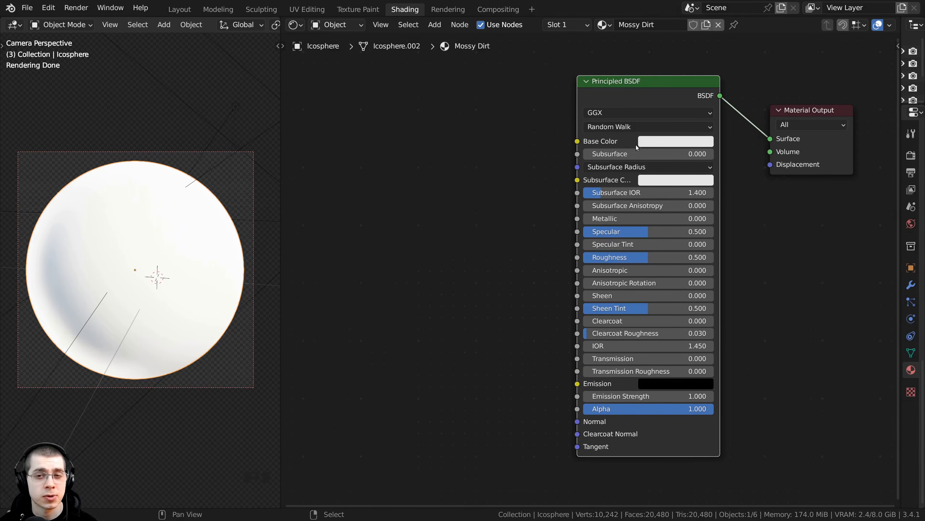
left_click(652, 143)
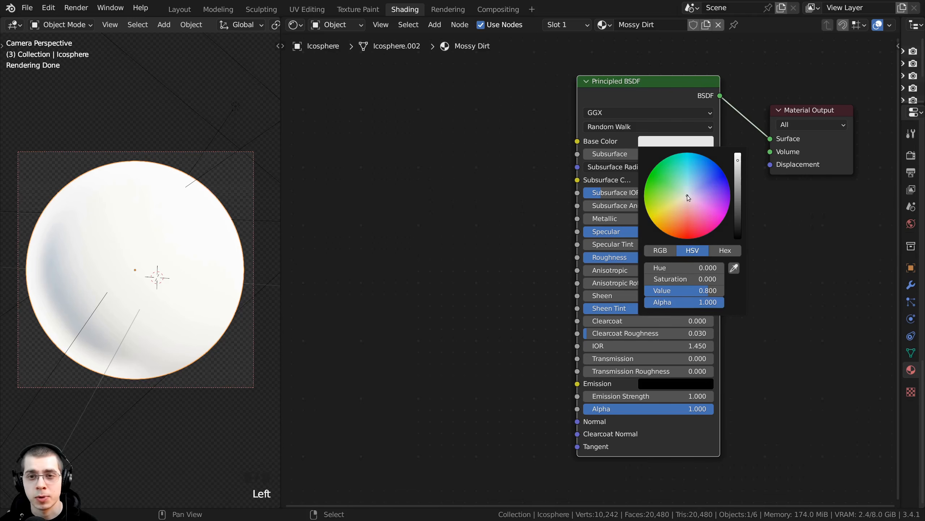
left_click_drag(687, 197, 666, 189)
left_click_drag(738, 163, 738, 199)
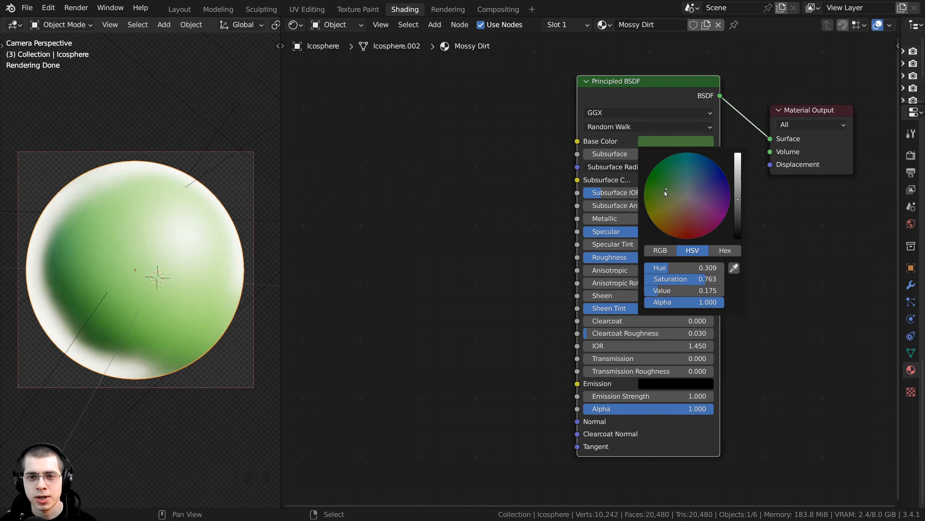
left_click_drag(665, 191, 659, 190)
left_click_drag(738, 199, 738, 209)
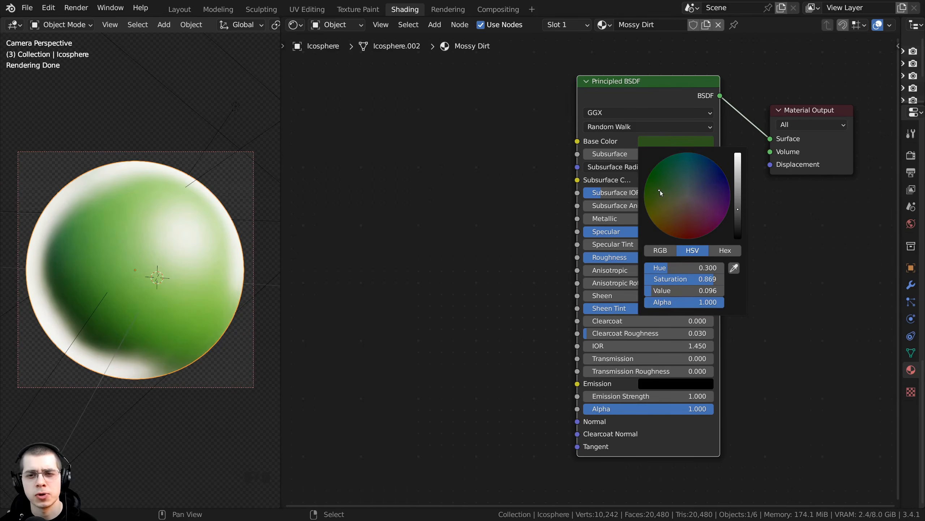
left_click_drag(660, 190, 659, 193)
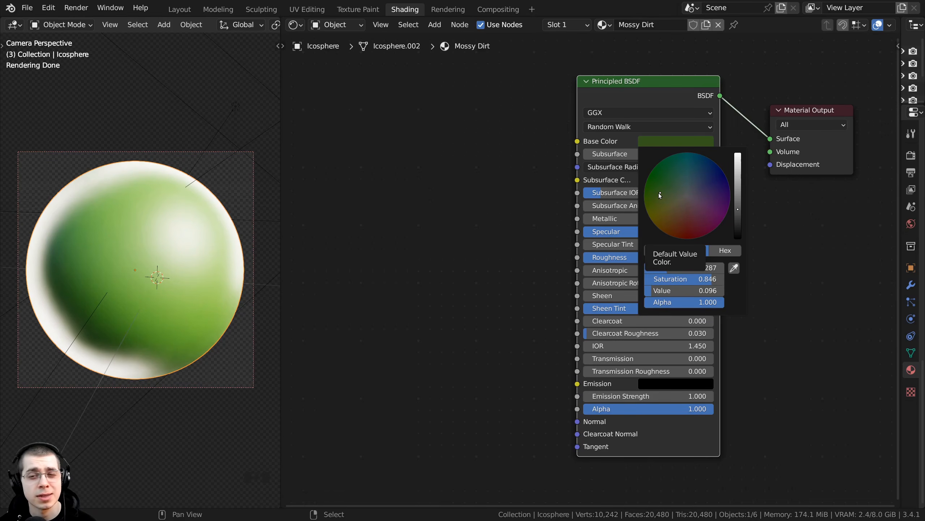
mouse_move(660, 194)
left_mouse_down()
mouse_move(656, 178)
mouse_move(660, 195)
left_mouse_up()
left_click(659, 193)
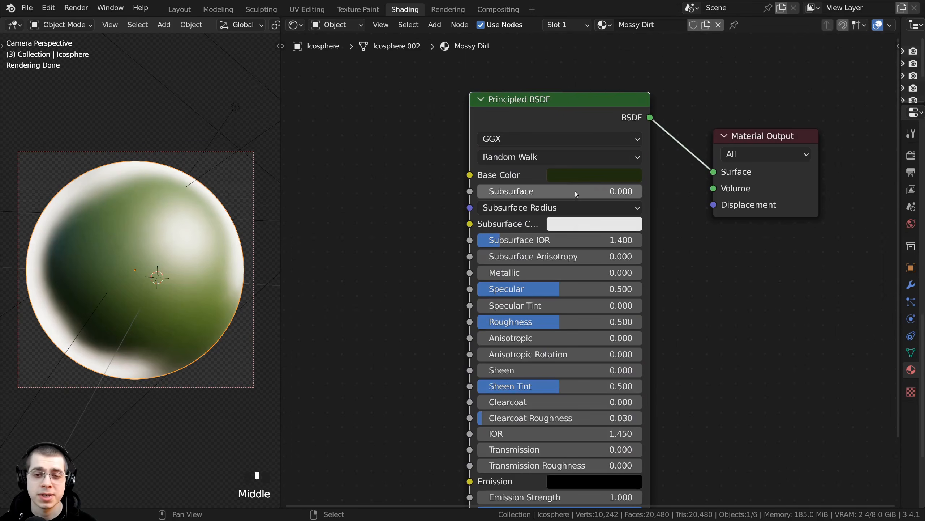
Display the Principled BSDF's Base Color as a hex code
middle_click_drag(576, 191, 512, 149)
left_click(560, 149)
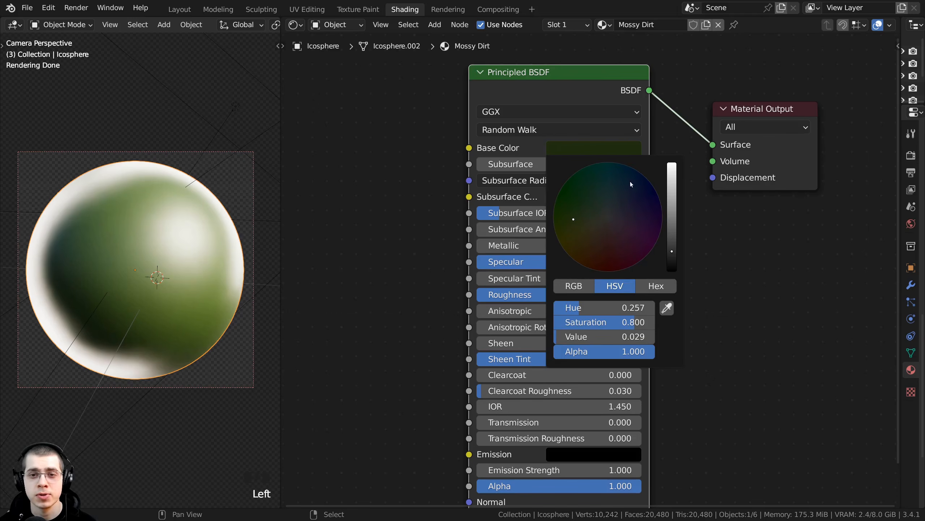
left_click(654, 286)
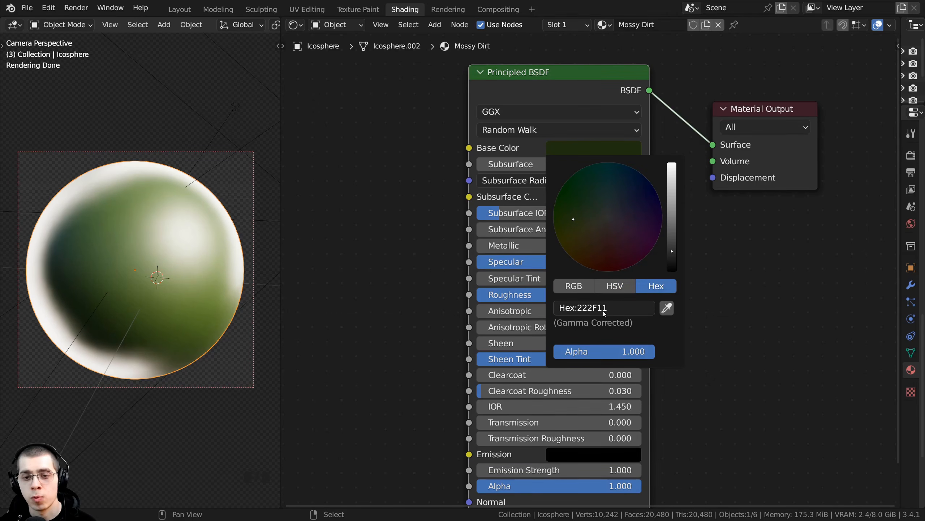
Set the Principled BSDF's Roughness to 0.8
middle_click_drag(399, 277, 394, 264)
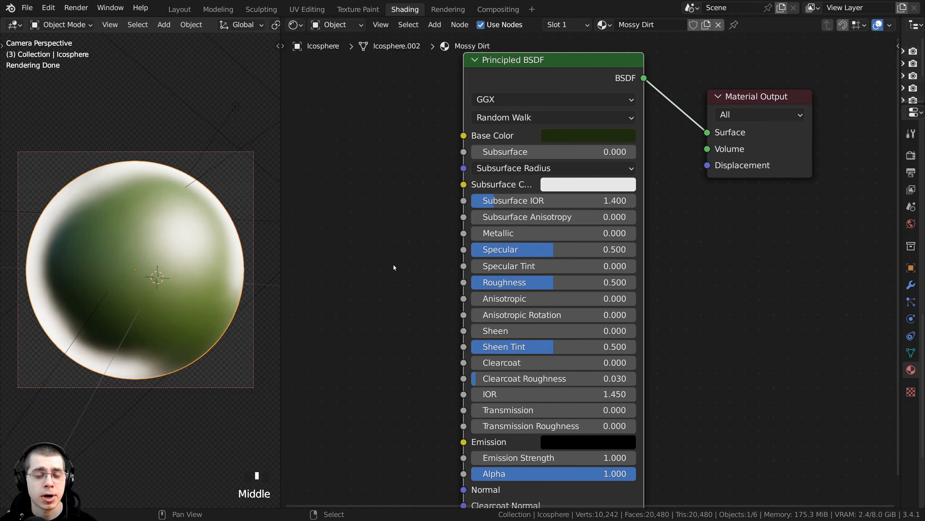
left_click(548, 286)
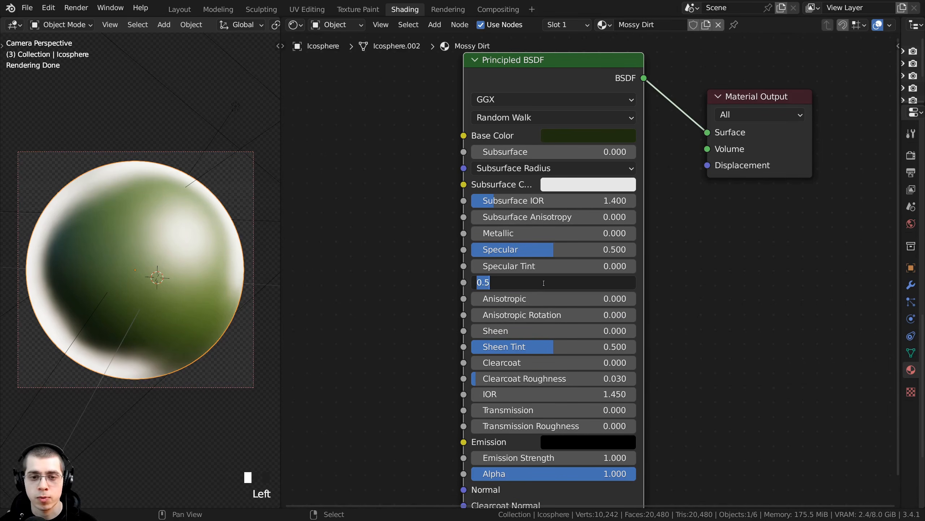
type(".8")
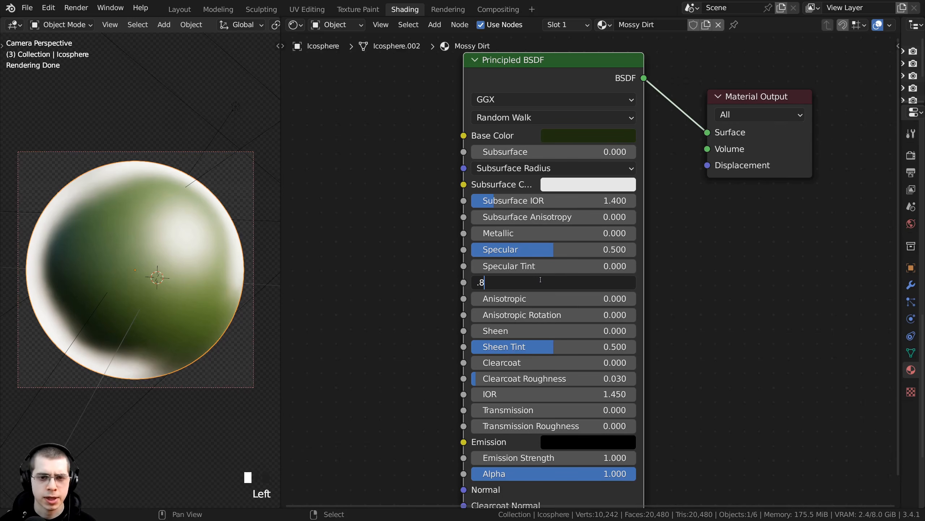
key("Return")
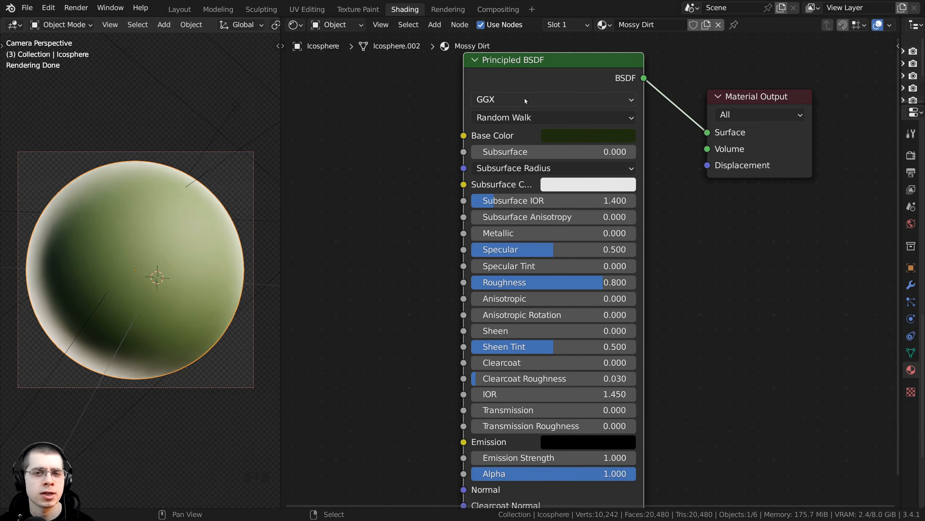
Set the Principled BSDF's Subsurface to 0.001
left_click_drag(474, 197, 483, 199)
left_click_drag(501, 156, 505, 156)
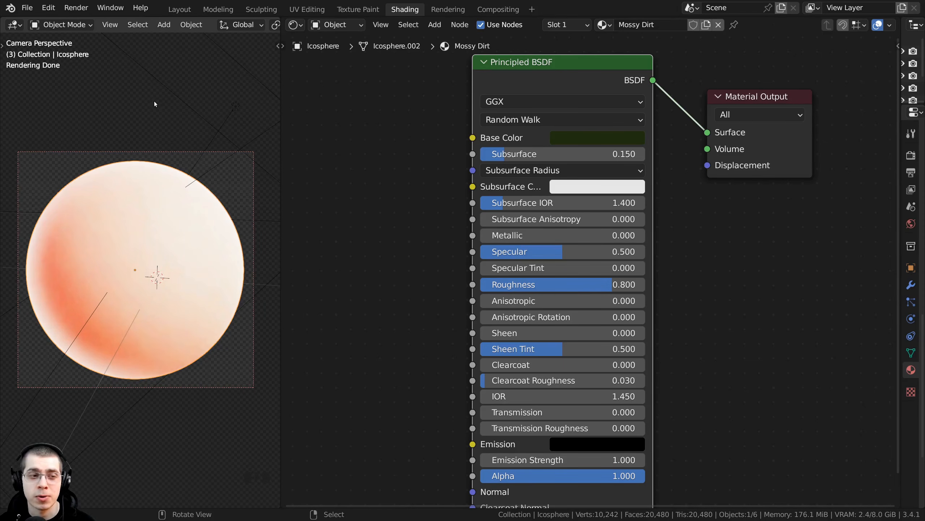
left_click(527, 155)
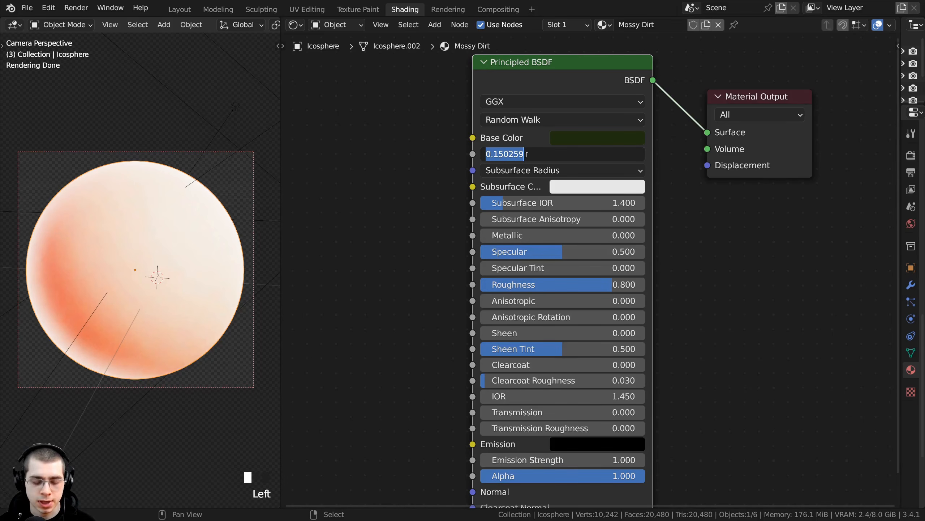
type("0.001")
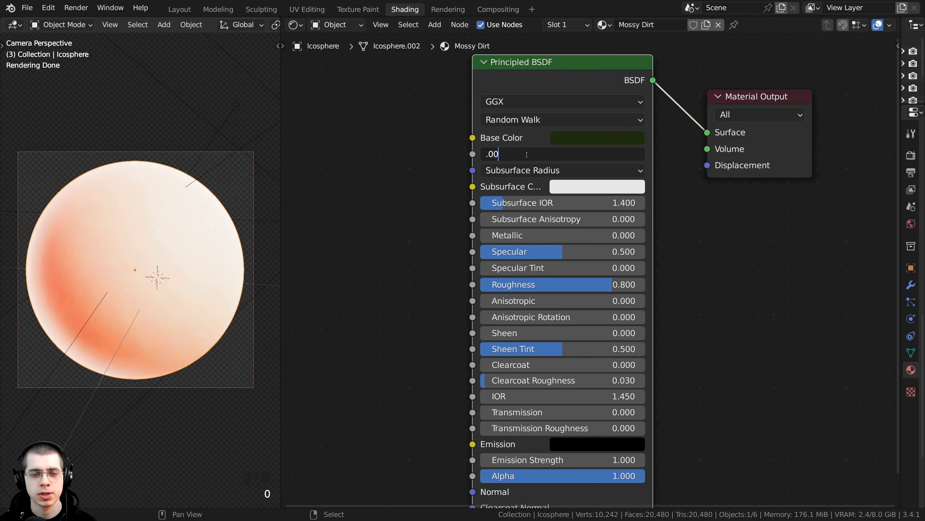
key("Return")
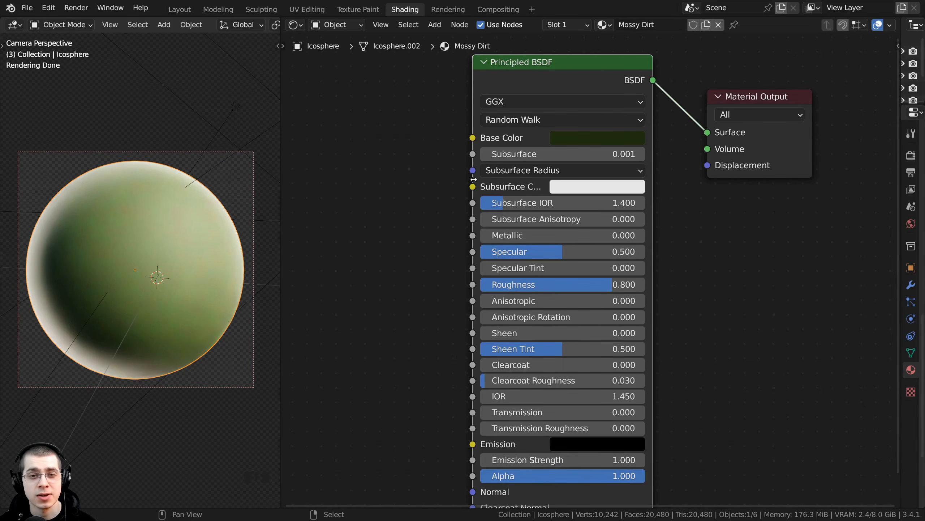
Widen the Principled BSDF node and set its Subsurface Color to a dark green with hex code 1A220D
left_click_drag(472, 178, 432, 178)
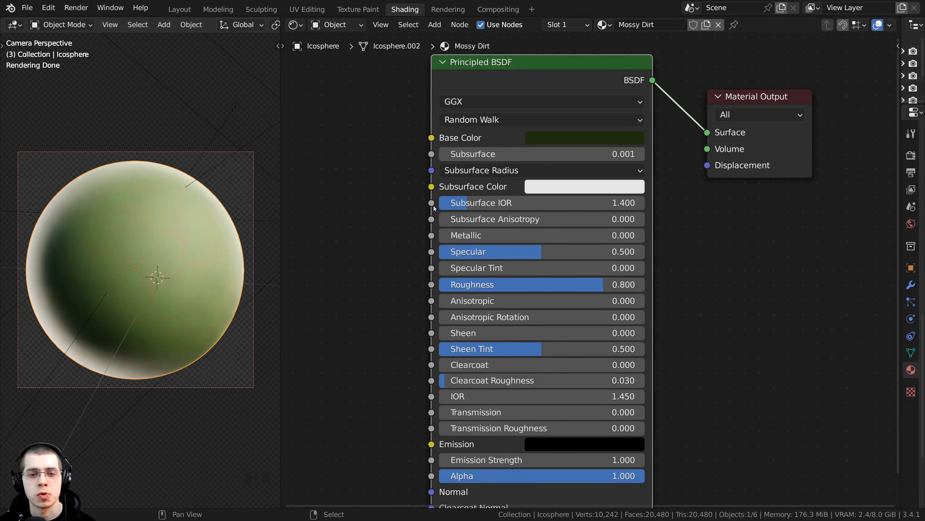
left_click(551, 188)
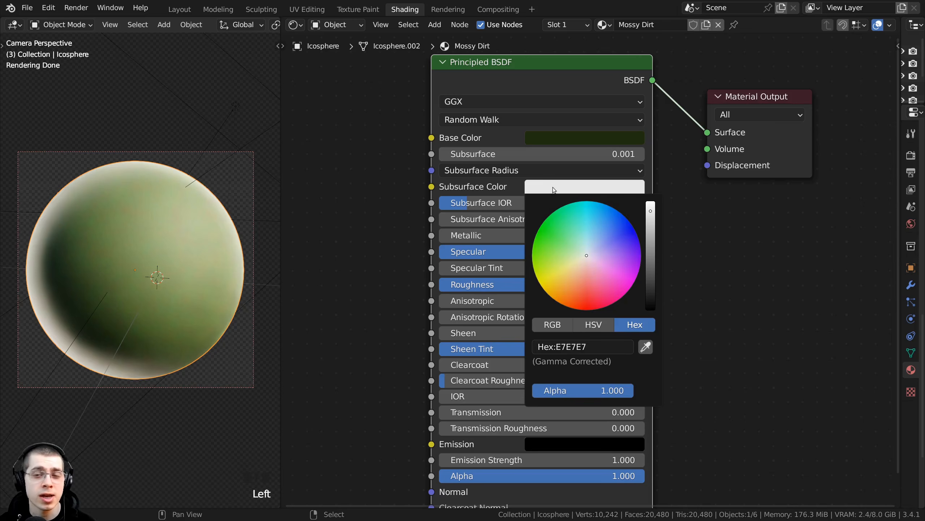
left_click_drag(649, 234, 651, 271)
left_click_drag(586, 255, 535, 238)
left_click_drag(651, 270, 647, 288)
left_click(555, 166)
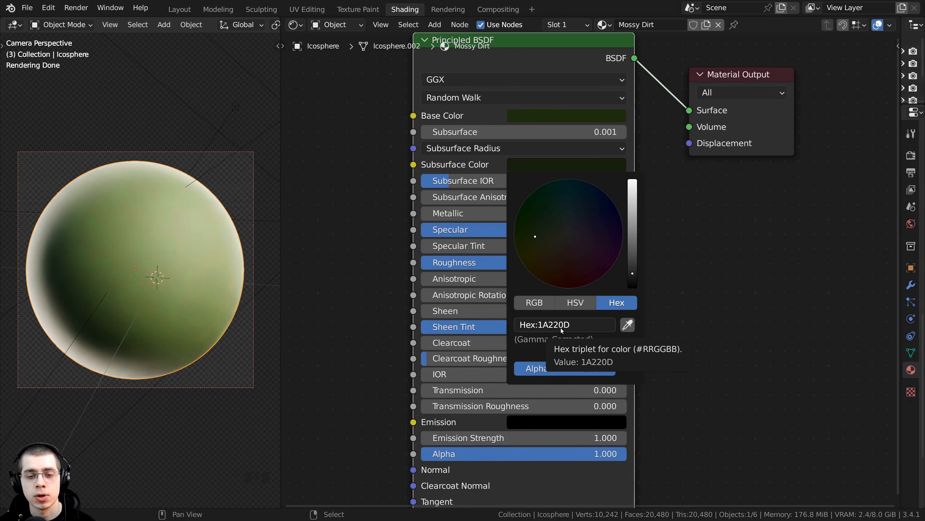
Add a Noise Texture node in the empty space ahead of the Principled BSDF's inputs
scroll(816, 330, "down", 3)
scroll(190, 282, "up", 1)
scroll(135, 191, "up", 1)
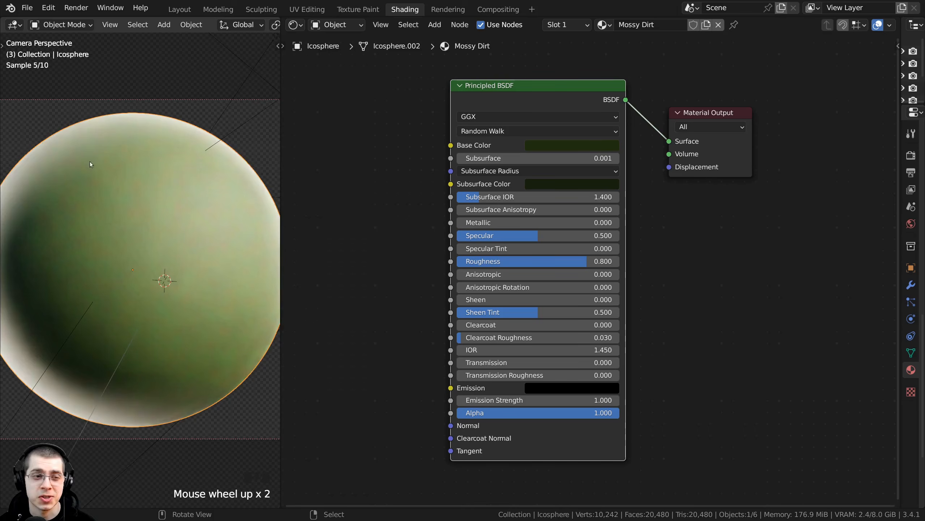
middle_click_drag(445, 203, 523, 183)
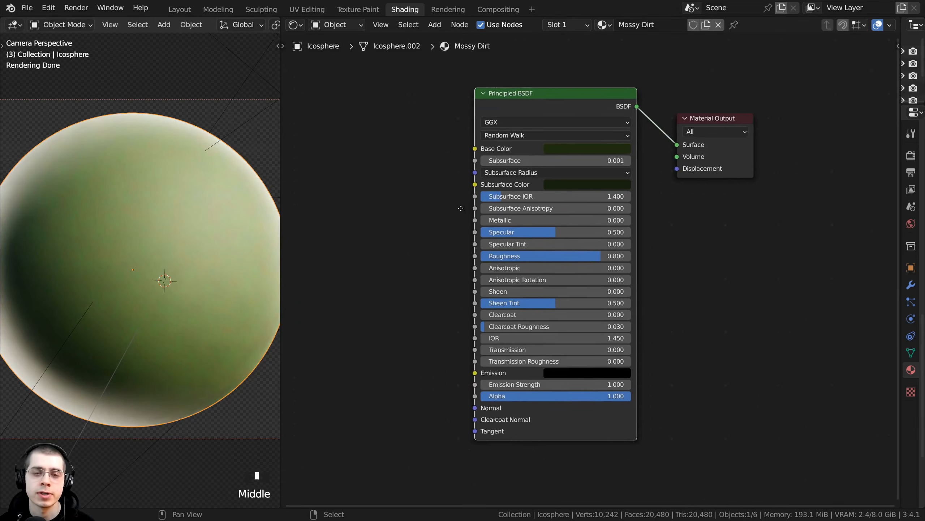
scroll(458, 187, "down", 2)
middle_click_drag(458, 188, 503, 220)
key("shift+a")
left_click(438, 189)
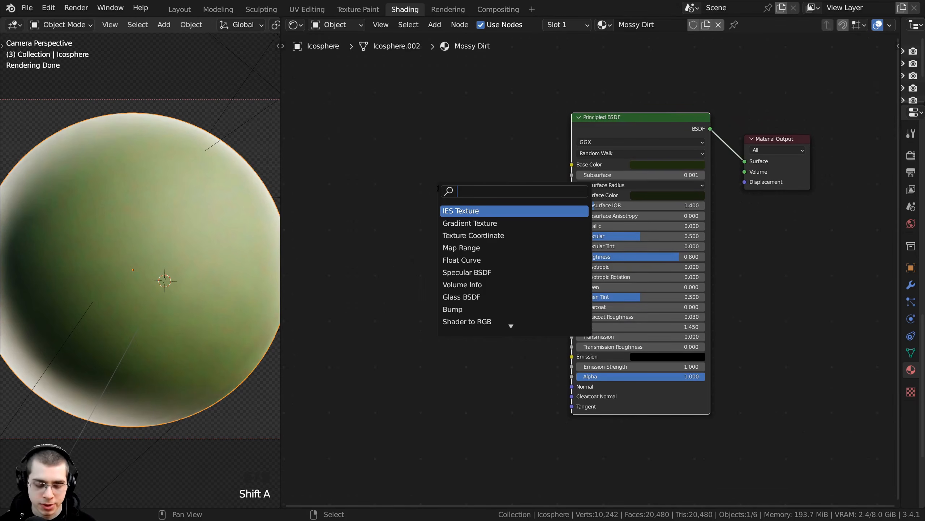
type("noise")
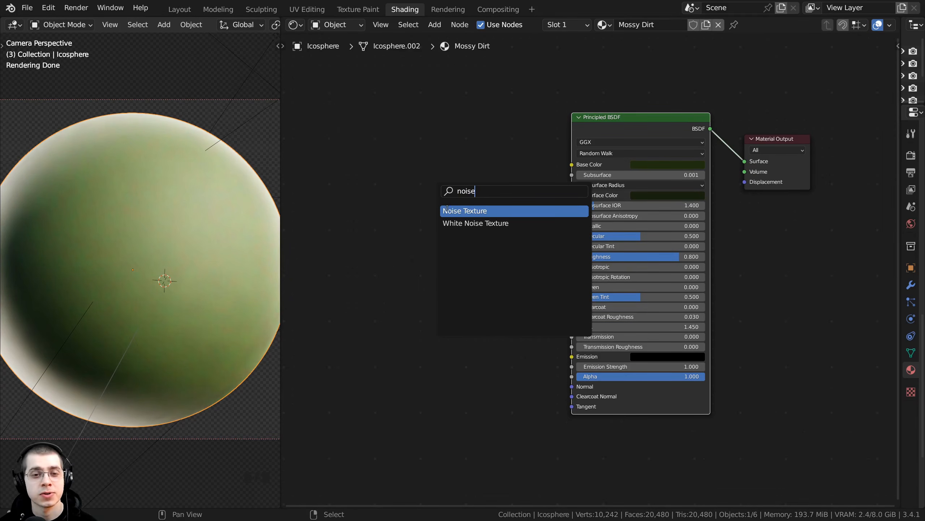
left_click(445, 211)
left_click(384, 263)
scroll(385, 263, "down", 1)
middle_click_drag(385, 263, 463, 179)
scroll(463, 178, "up", 1)
left_click_drag(463, 178, 463, 182)
middle_click_drag(501, 196, 483, 249)
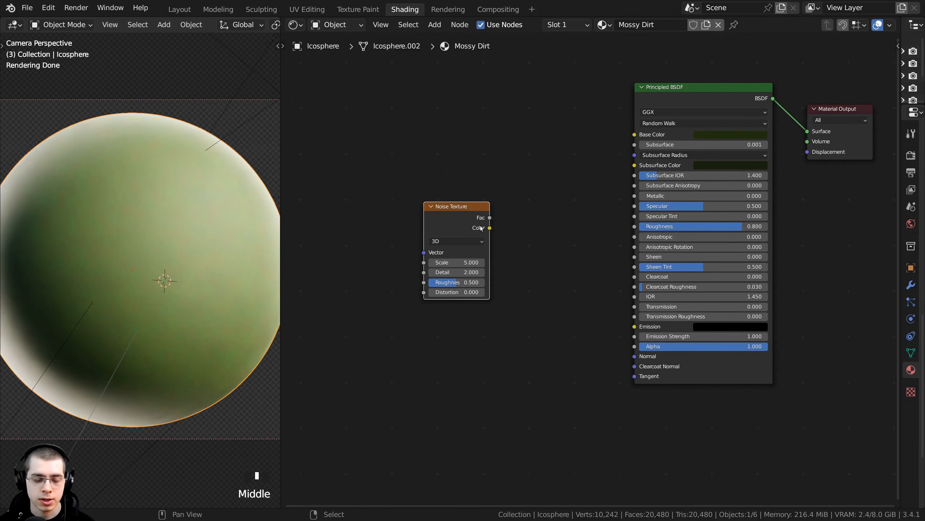
Compare the Noise Texture and Principled BSDF on the sphere, leaving the Noise Texture's Fac previewed through the Material Output's Surface
left_click(450, 215, "ctrl+shift")
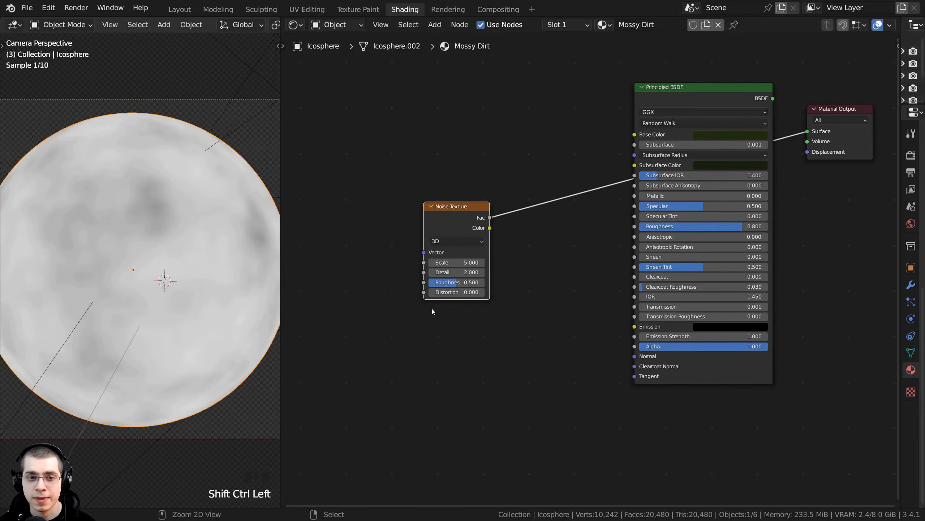
left_click(458, 218, "ctrl+shift")
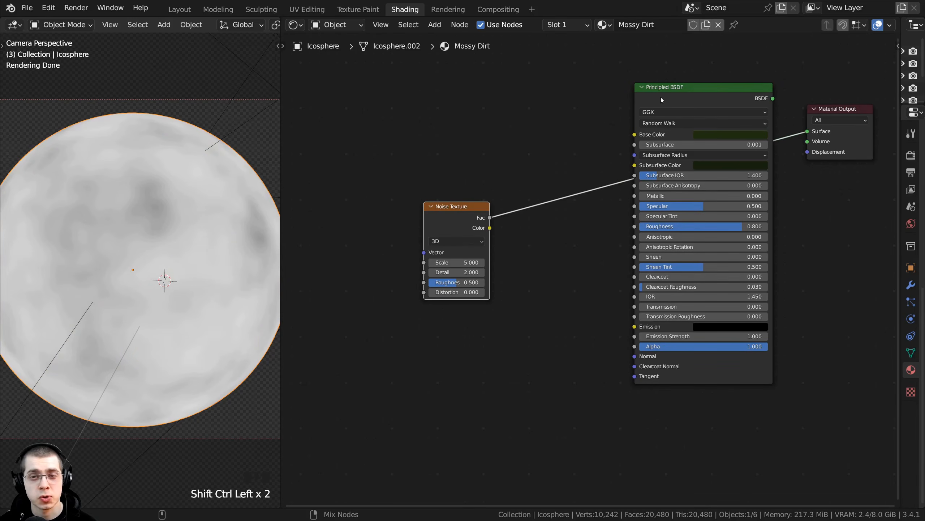
left_click(671, 92, "ctrl+shift")
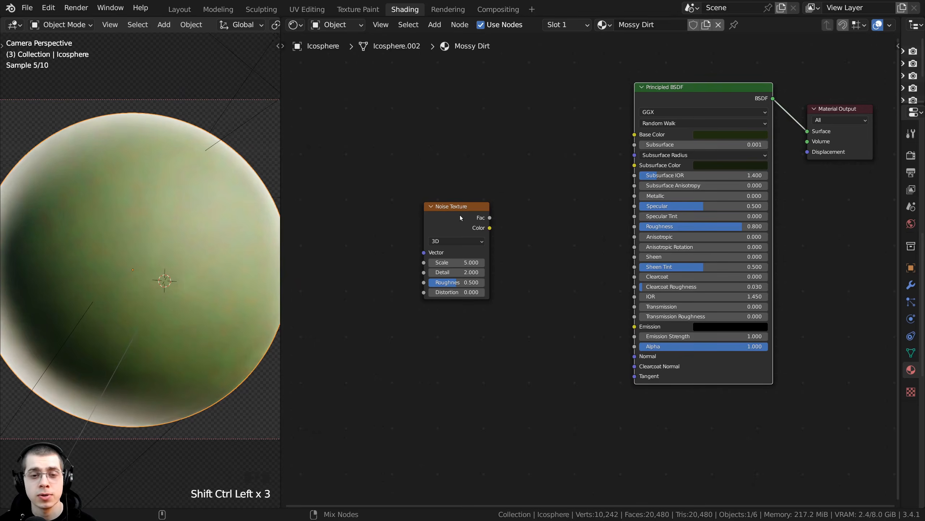
left_click(460, 214, "ctrl+shift")
left_click(672, 98, "ctrl+shift")
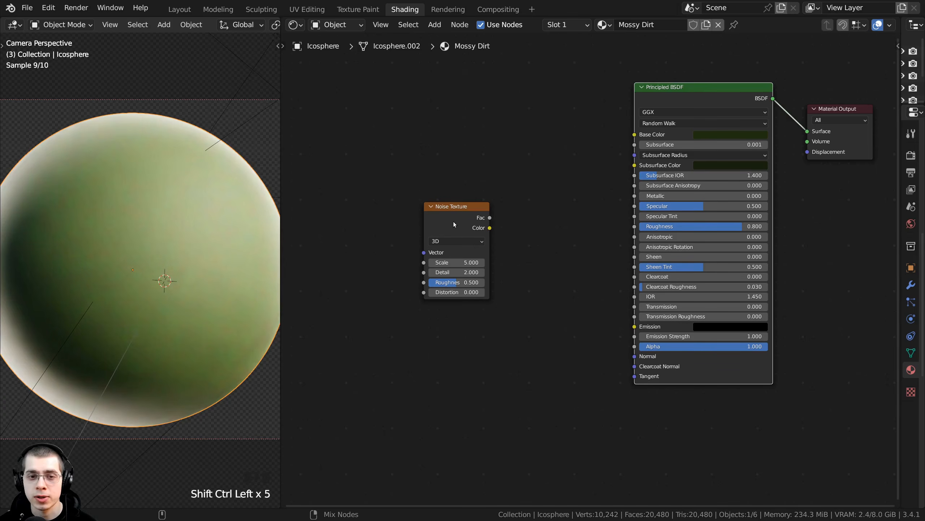
left_click(453, 221, "ctrl+shift")
Add Texture Coordinate and Mapping nodes that feed the Noise Texture's Vector input
left_click_drag(460, 229, 450, 199)
scroll(449, 193, "up", 2)
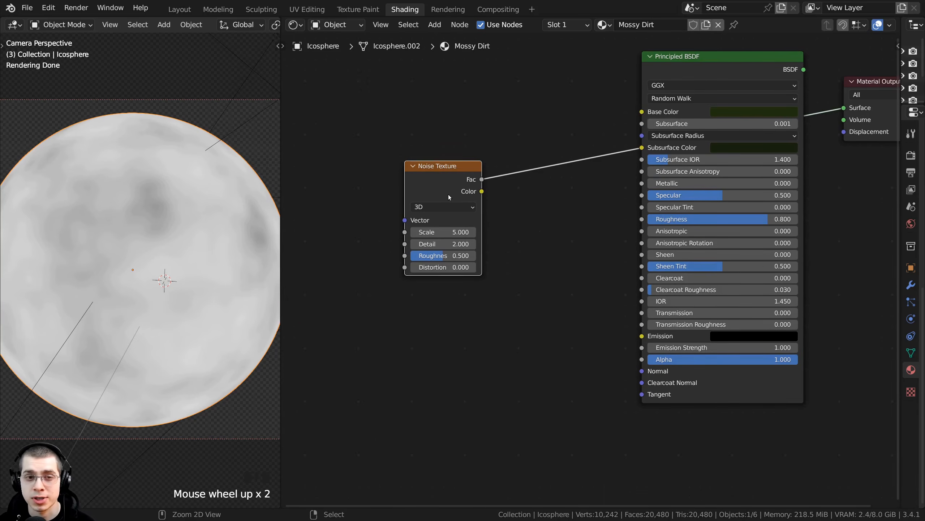
key("ctrl+t")
middle_click_drag(448, 193, 551, 197)
key("a")
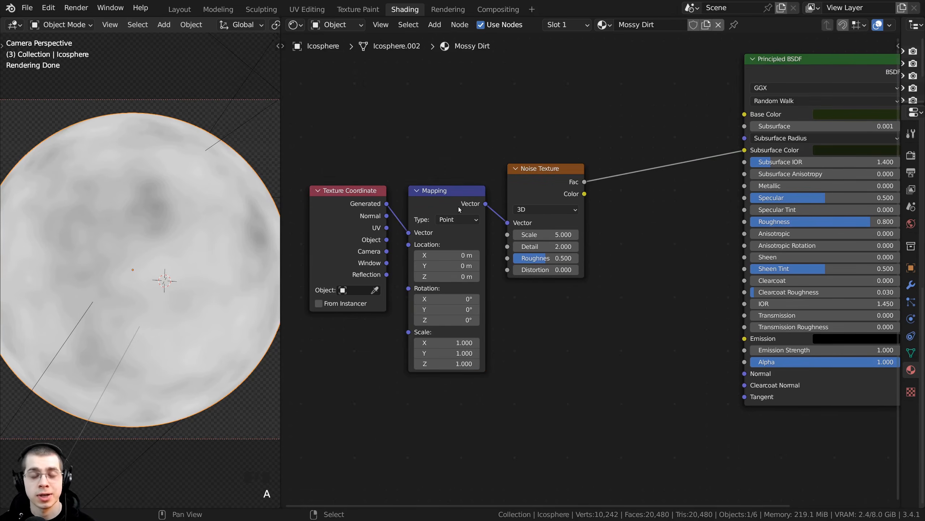
left_click(352, 201)
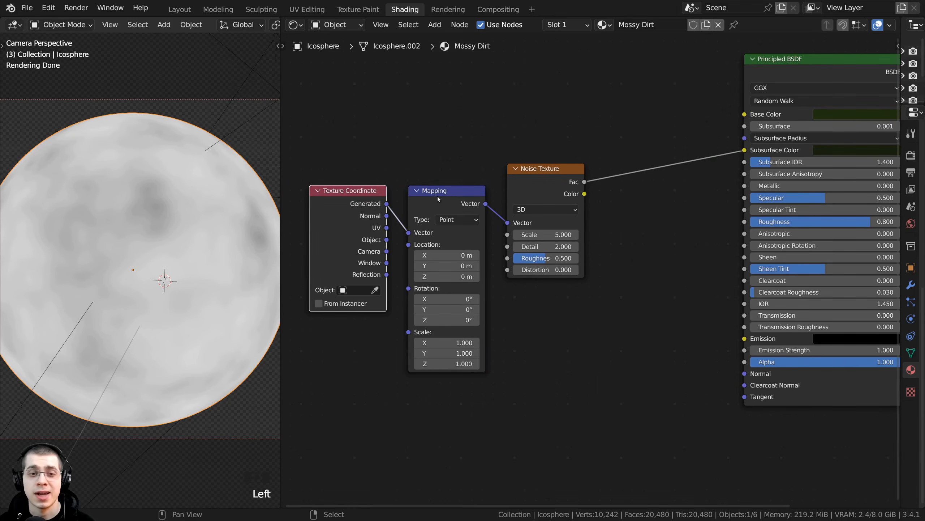
left_click(437, 196)
left_click(351, 199)
Move the Texture Coordinate and Mapping nodes together away from the Noise Texture to leave a gap
scroll(357, 262, "up", 2)
left_click_drag(321, 127, 427, 251)
middle_click_drag(443, 195, 520, 188)
left_click_drag(487, 187, 423, 206)
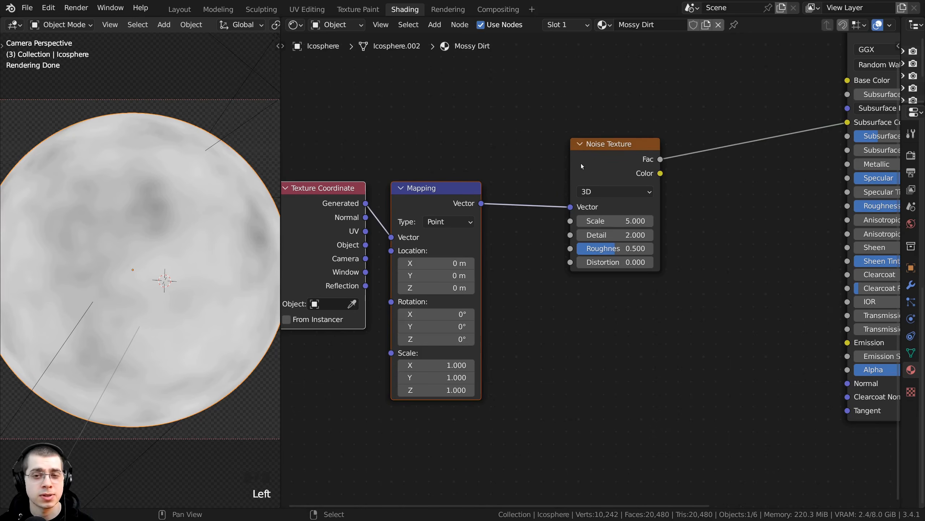
left_click_drag(581, 166, 584, 153)
Connect the Texture Coordinate's Object output to the Mapping node's Vector input in place of Generated
middle_click_drag(380, 274, 450, 270)
left_click_drag(416, 236, 438, 221)
scroll(402, 244, "up", 2)
left_click_drag(378, 233, 391, 231)
scroll(345, 220, "down", 3)
middle_click_drag(345, 220, 545, 193)
Cycle the sphere preview through the Noise Texture's outputs and return to Fac
left_click(558, 189, "ctrl+shift")
left_click(546, 184, "ctrl+shift")
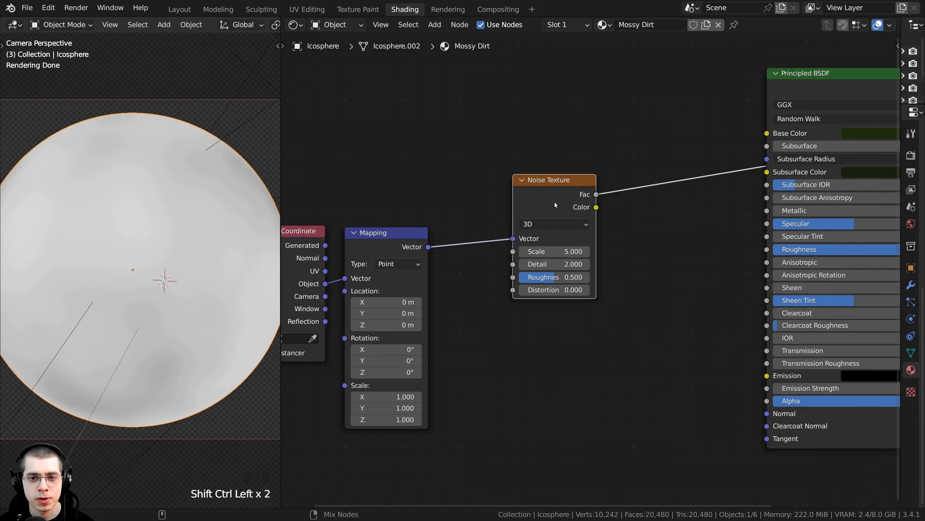
scroll(554, 204, "up", 1)
left_click(555, 187, "ctrl+shift")
left_click(583, 194, "ctrl+shift")
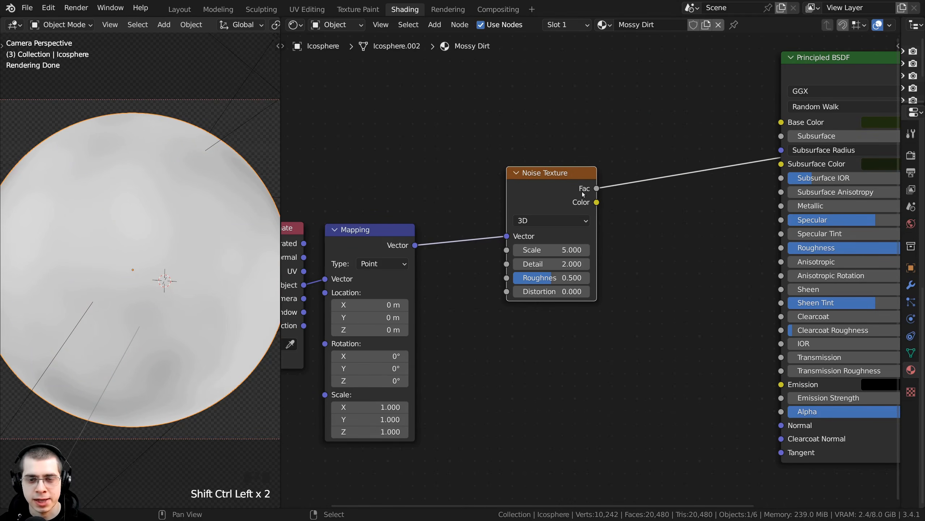
Set the Noise Texture's Scale to 20 and Detail to 15
scroll(588, 289, "up", 2)
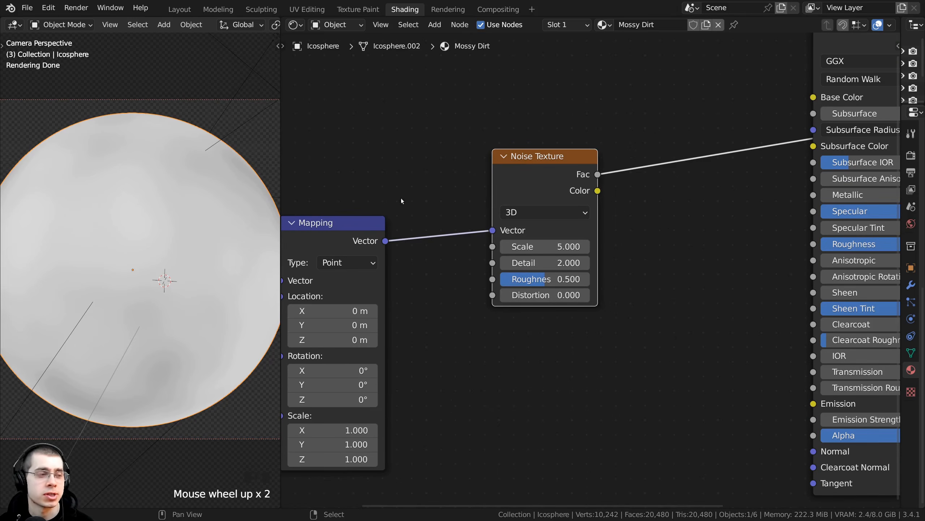
left_click(552, 248)
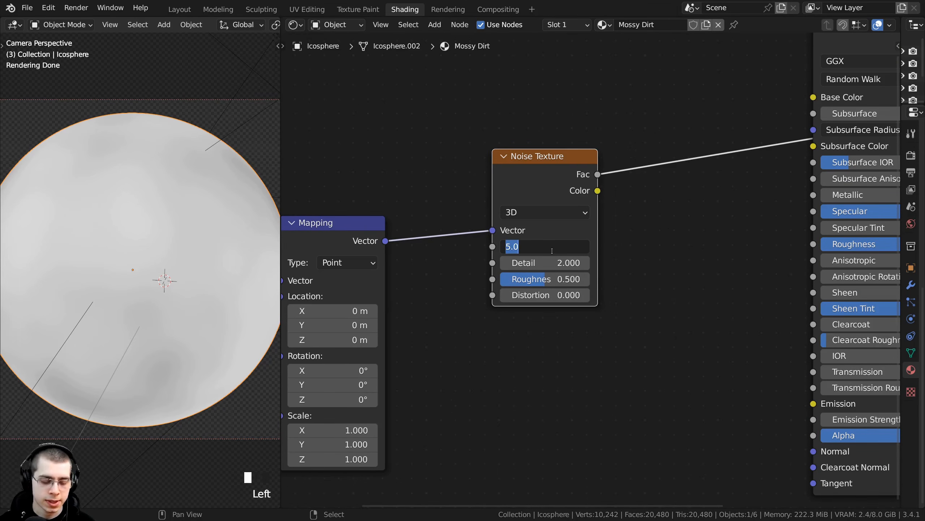
type("20")
key("Return")
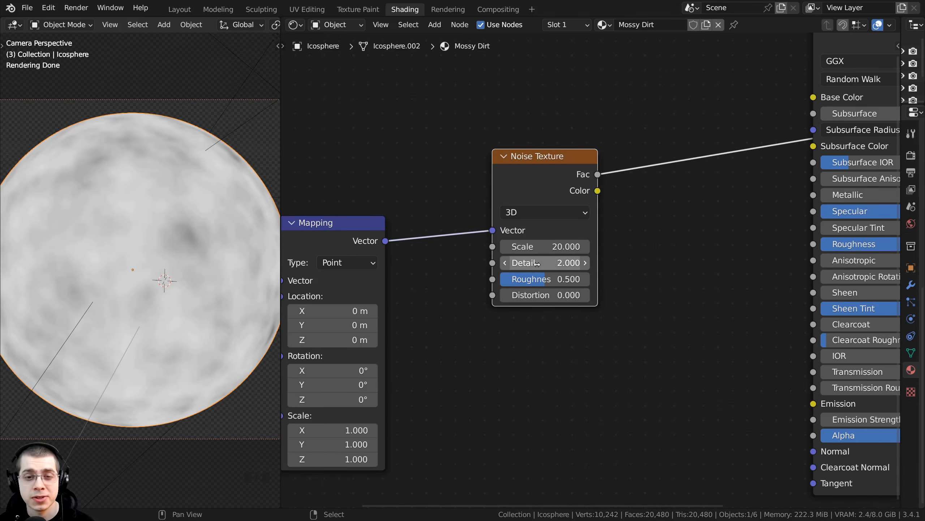
left_click_drag(537, 263, 555, 263)
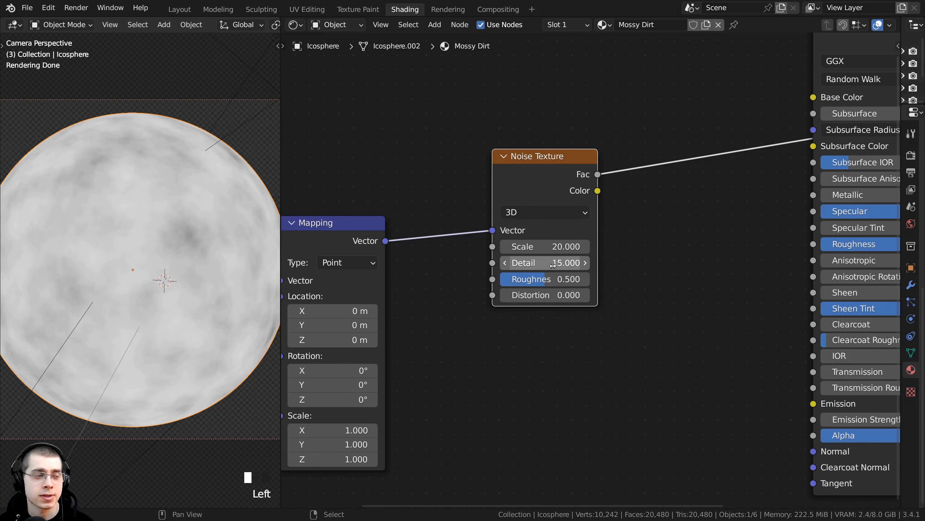
scroll(196, 229, "up", 3)
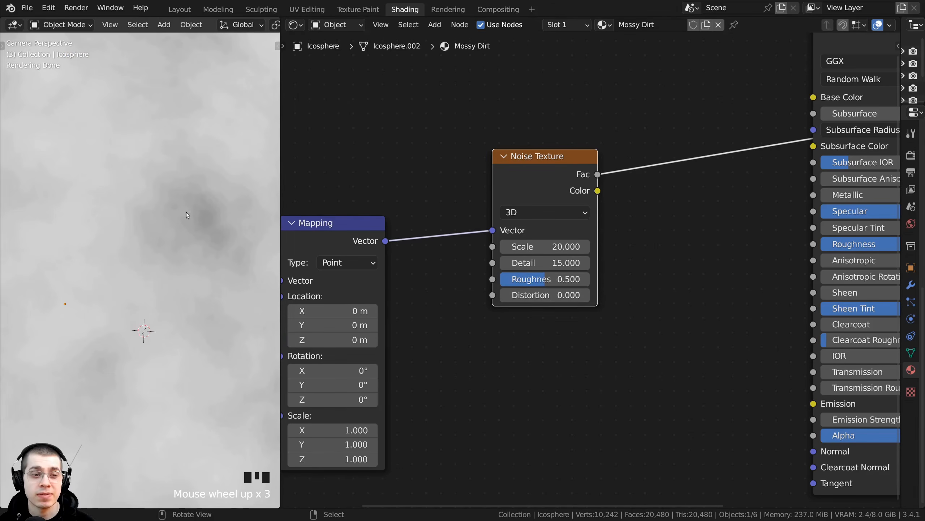
Set the Noise Texture's Roughness to 0.9
left_click(554, 280)
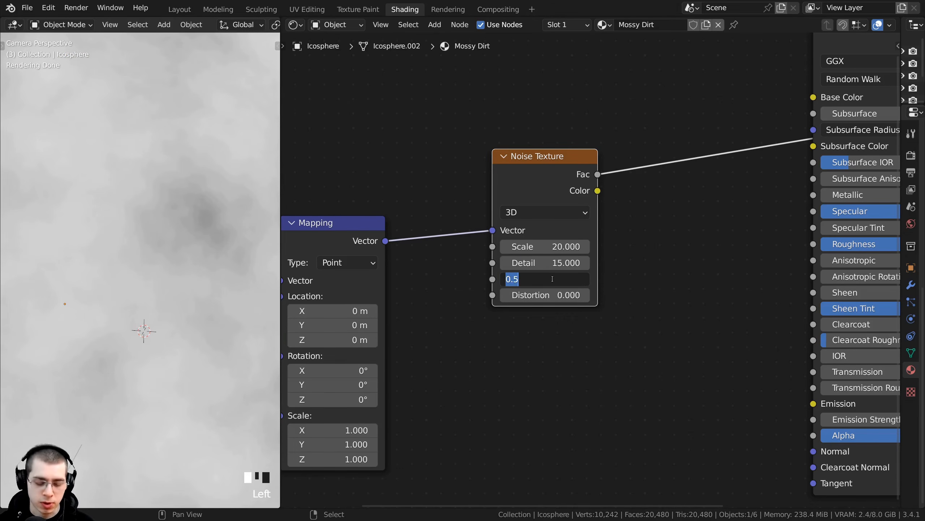
type(".")
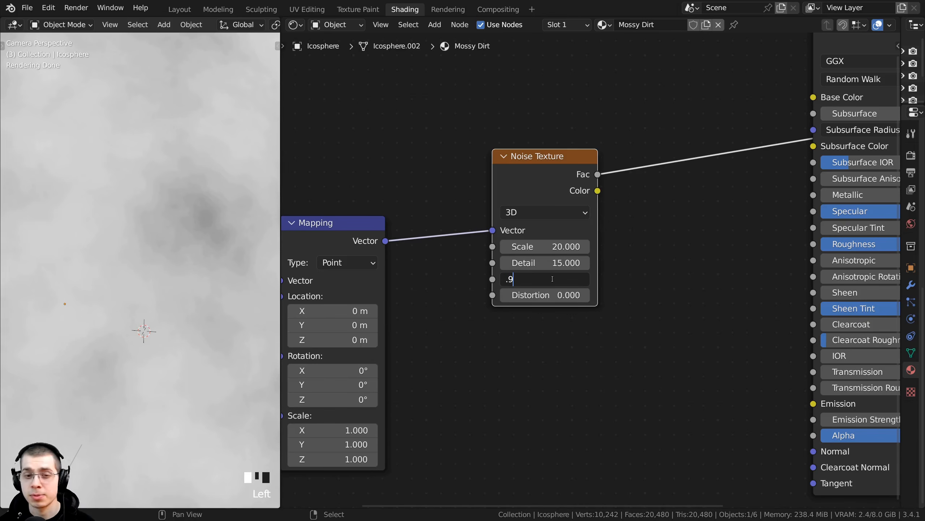
type("9")
key("Return")
scroll(163, 239, "down", 3)
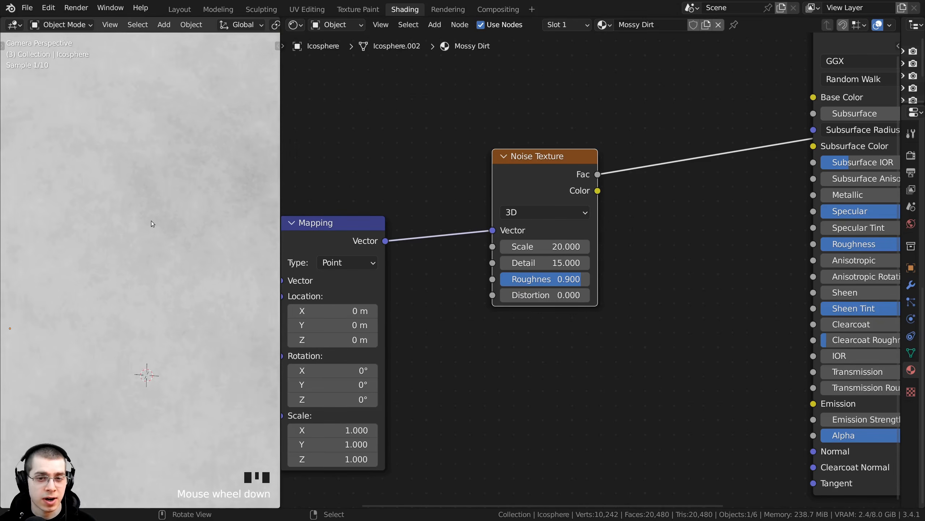
scroll(153, 224, "down", 9)
scroll(649, 275, "down", 6)
Move the Noise Texture node closer to the Mapping node, leaving room before the Principled BSDF
middle_click_drag(656, 278, 576, 249)
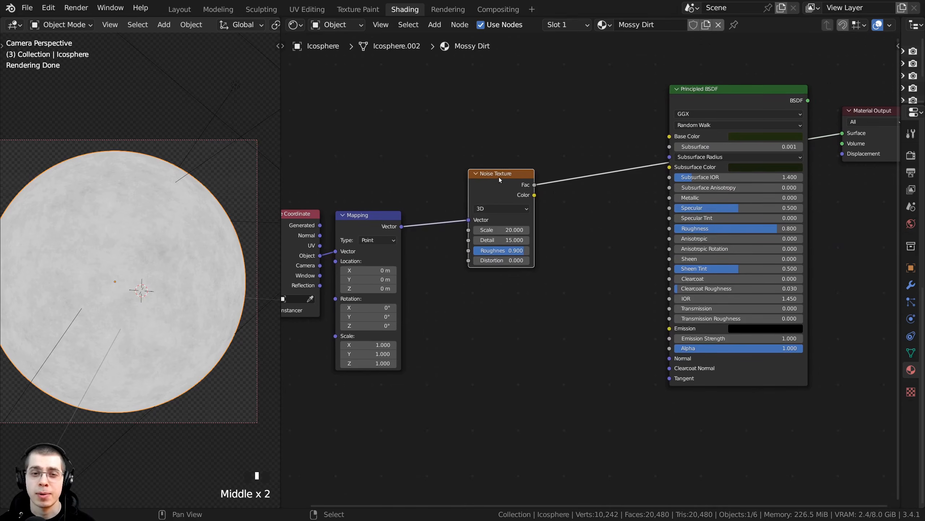
left_click_drag(500, 180, 465, 207)
middle_click_drag(614, 323, 617, 306)
scroll(617, 306, "up", 1)
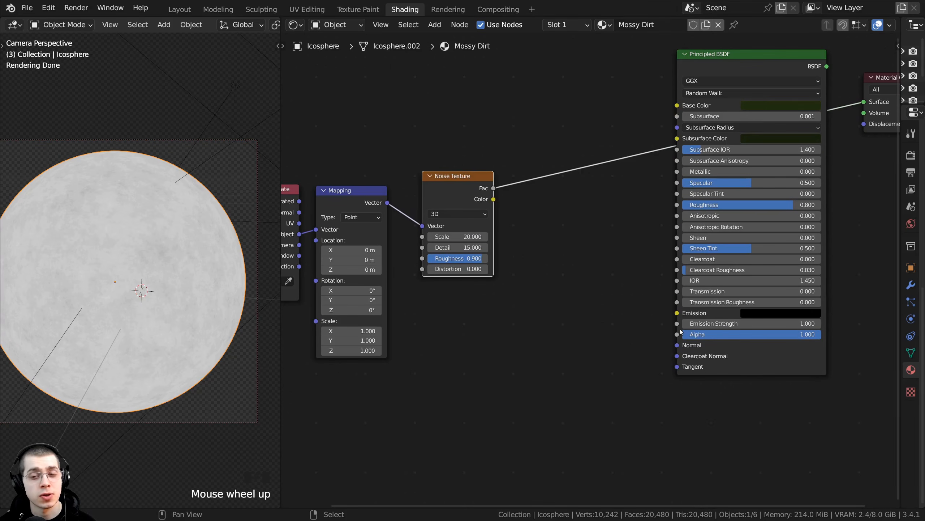
middle_click_drag(474, 186, 470, 163)
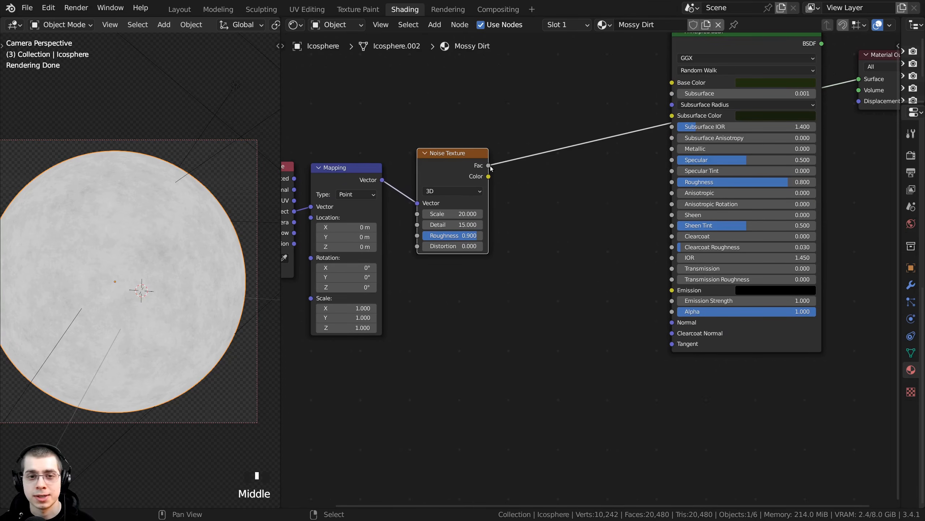
Connect the Noise Texture's Fac to the Principled BSDF's Normal and send the Principled BSDF back to the Material Output's Surface
left_click_drag(491, 166, 674, 322)
middle_click_drag(674, 322, 613, 369)
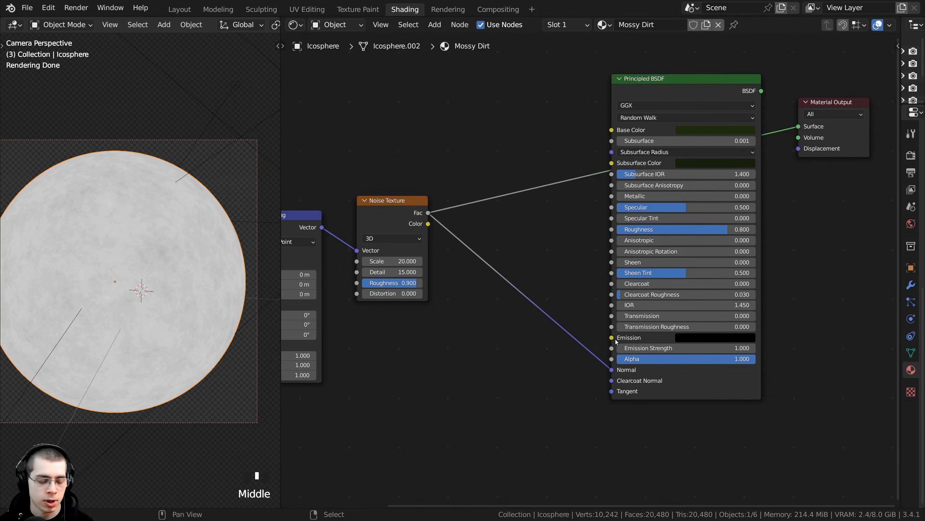
left_click(660, 90, "ctrl+shift")
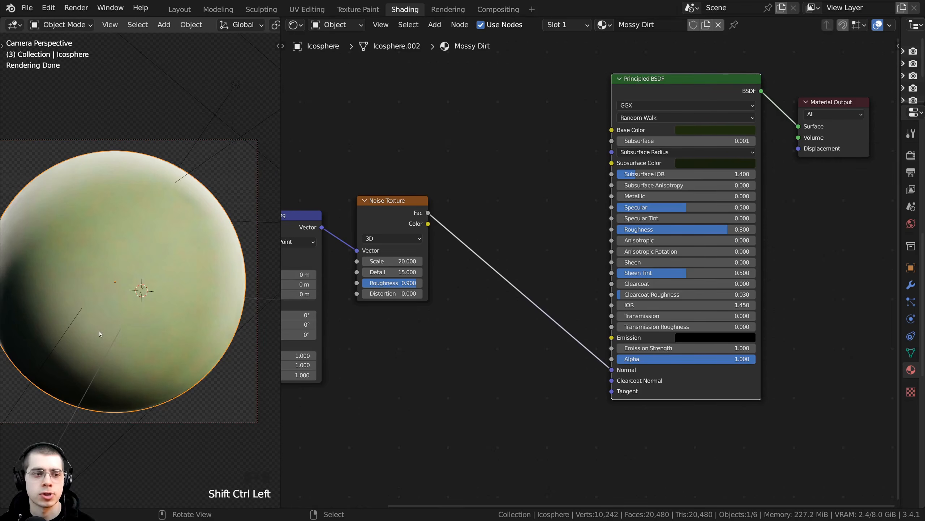
Add a Bump node on the link between the Noise Texture and the Principled BSDF's Normal
middle_click_drag(99, 330, 143, 239)
scroll(145, 230, "up", 2)
scroll(439, 327, "up", 3)
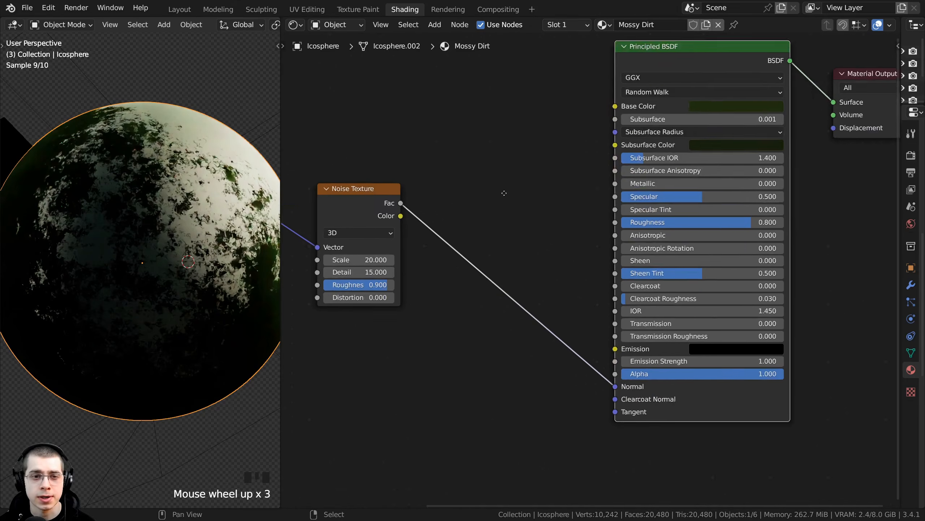
left_click_drag(421, 159, 562, 93)
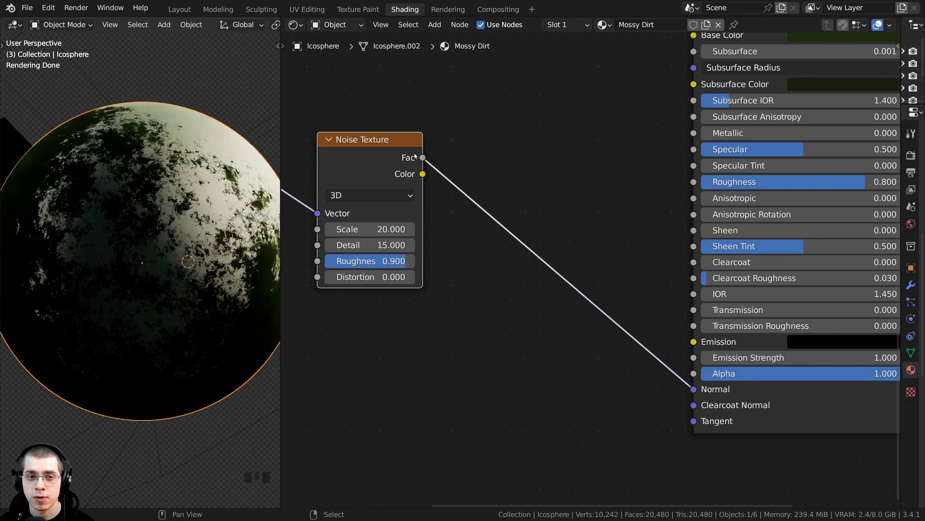
scroll(568, 263, "down", 4)
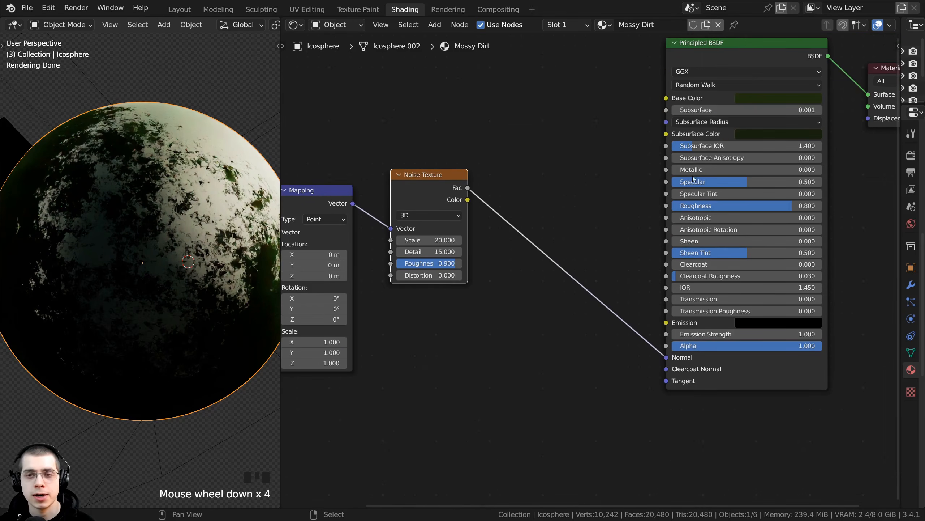
scroll(496, 200, "up", 1)
key("shift+a")
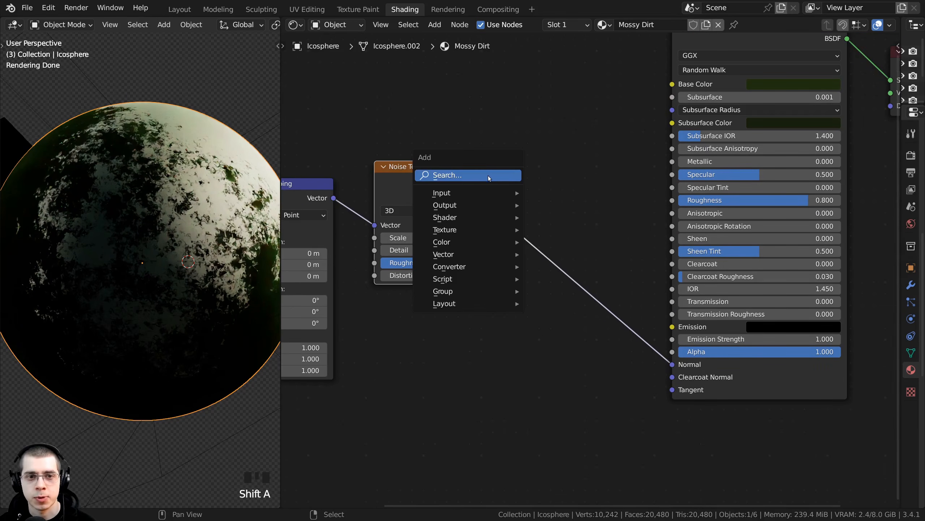
left_click(485, 177)
type("bump")
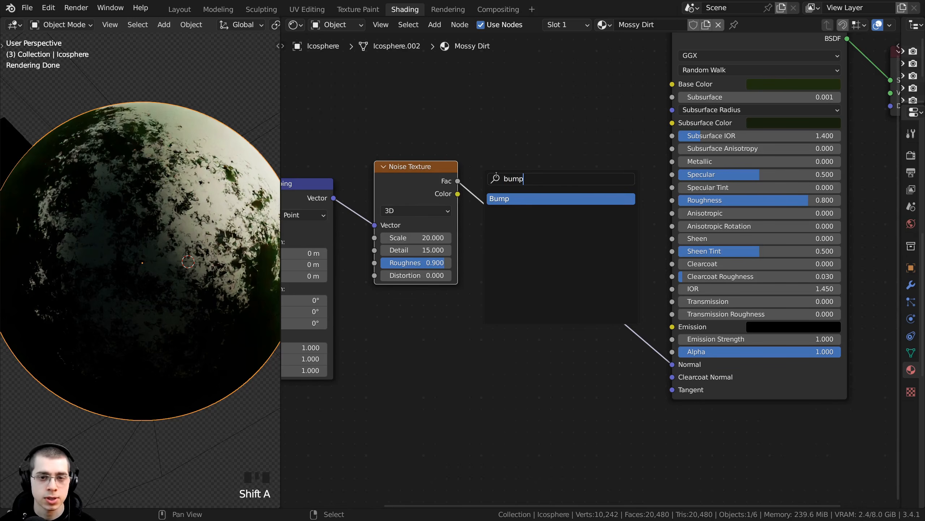
left_click(514, 201)
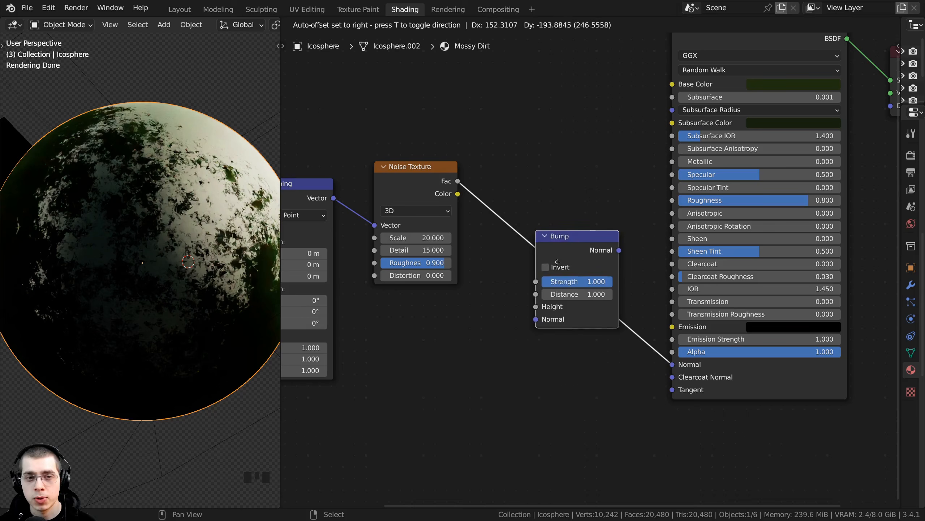
left_click(573, 260)
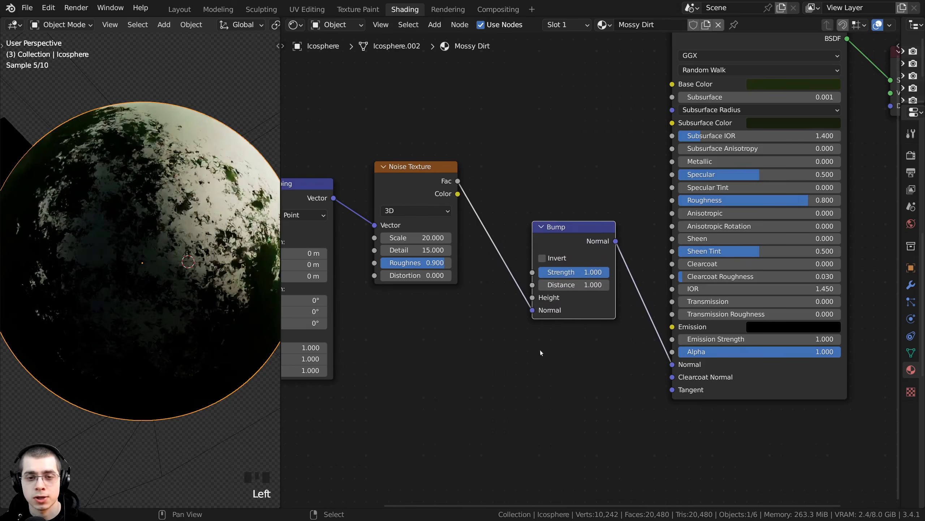
Reconnect the Noise Texture's Fac from the Bump node's Normal input to its Height input
scroll(433, 158, "up", 1)
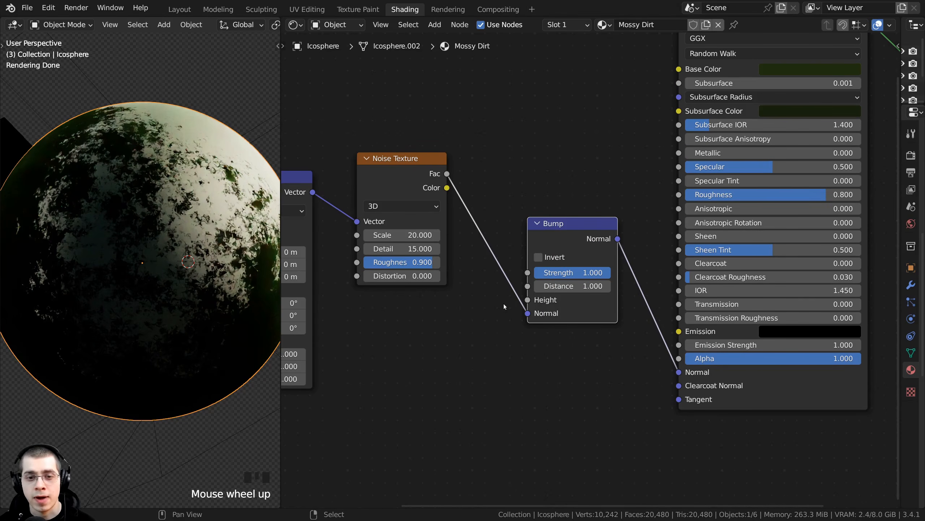
mouse_move(528, 313)
left_mouse_down()
mouse_move(517, 319)
mouse_move(527, 300)
left_mouse_up()
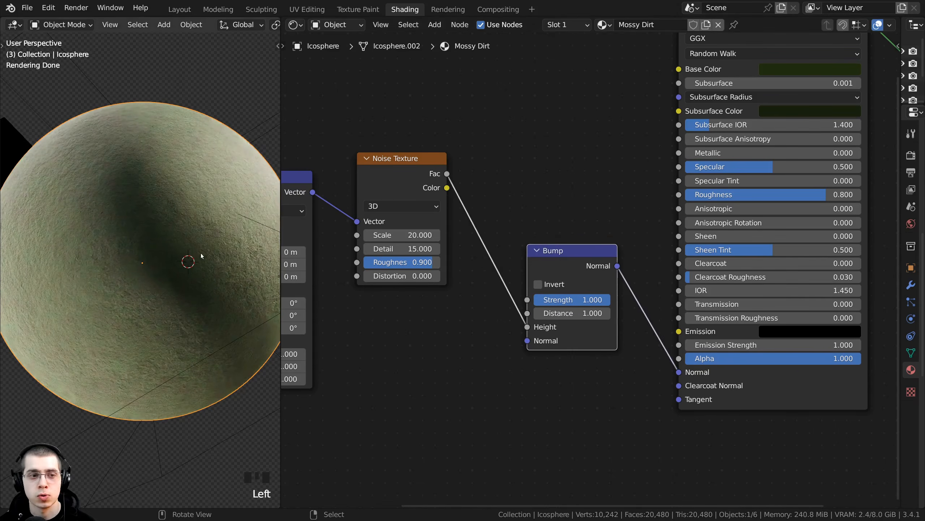
middle_click_drag(201, 256, 169, 268)
scroll(139, 234, "up", 2)
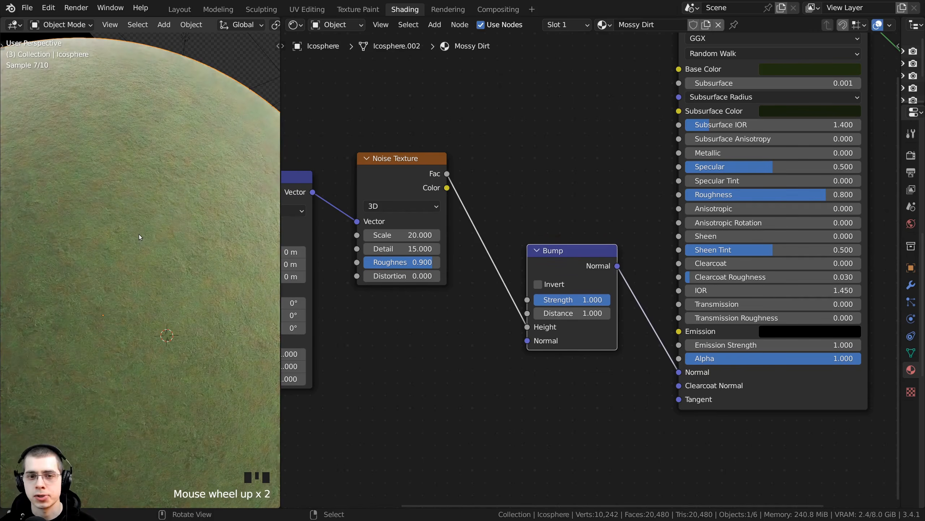
Shift the Texture Coordinate, Mapping and Noise Texture nodes away from the Bump node to make room between them
left_click_drag(569, 250, 575, 266)
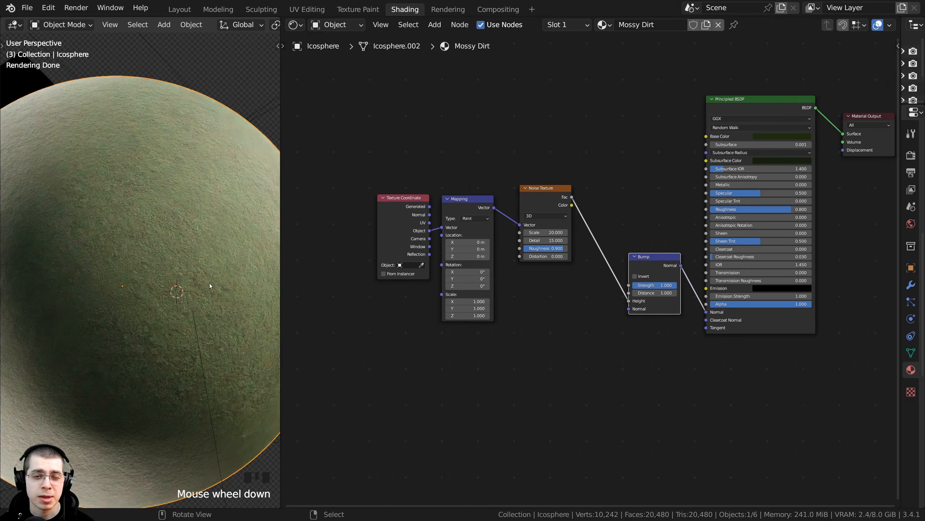
middle_click_drag(159, 232, 156, 228)
scroll(156, 227, "up", 1)
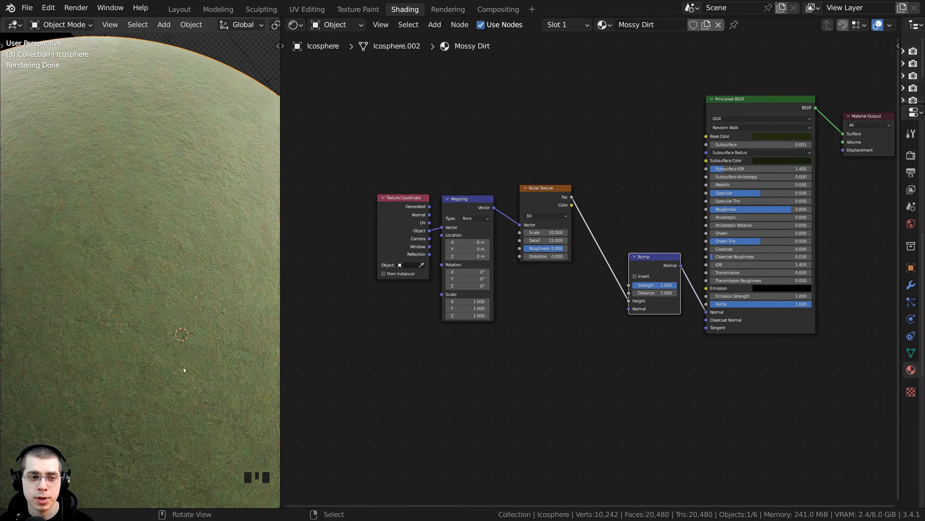
scroll(370, 125, "up", 1)
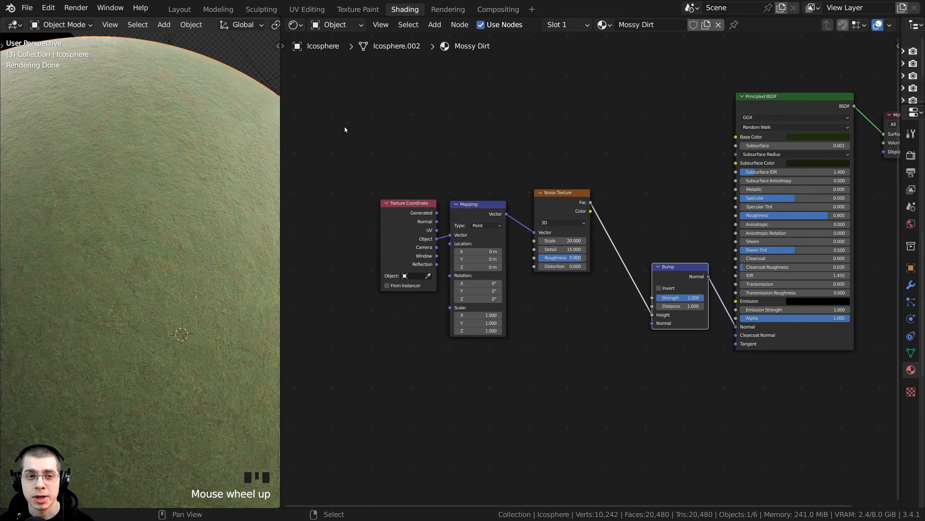
left_click_drag(345, 129, 491, 338)
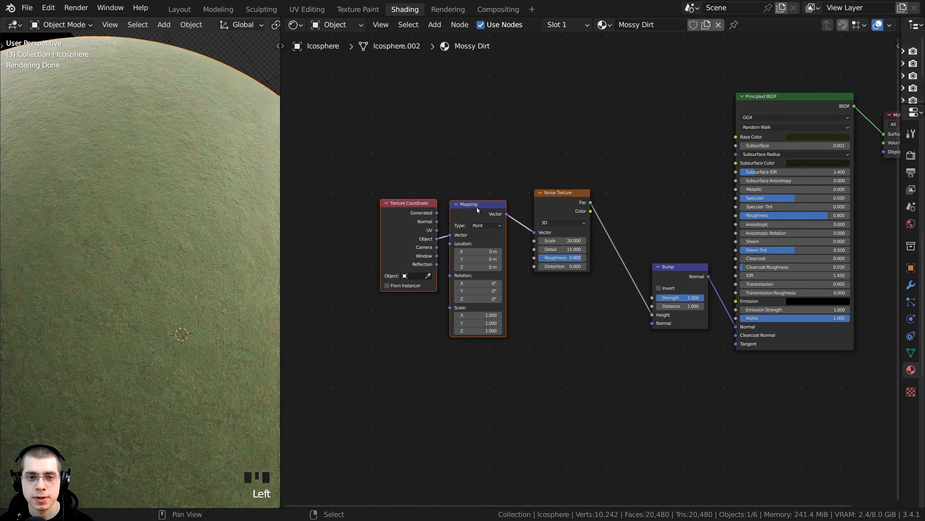
left_click_drag(477, 211, 354, 291)
left_click_drag(541, 201, 442, 200)
scroll(430, 221, "up", 2)
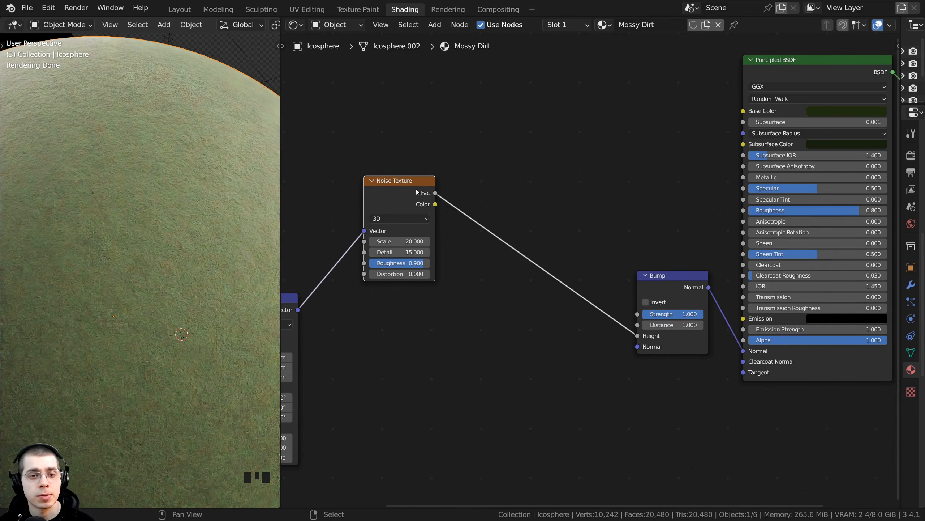
Add a ColorRamp node between the Noise Texture's Fac and the Bump node's Height
key("shift+a")
left_click(490, 162)
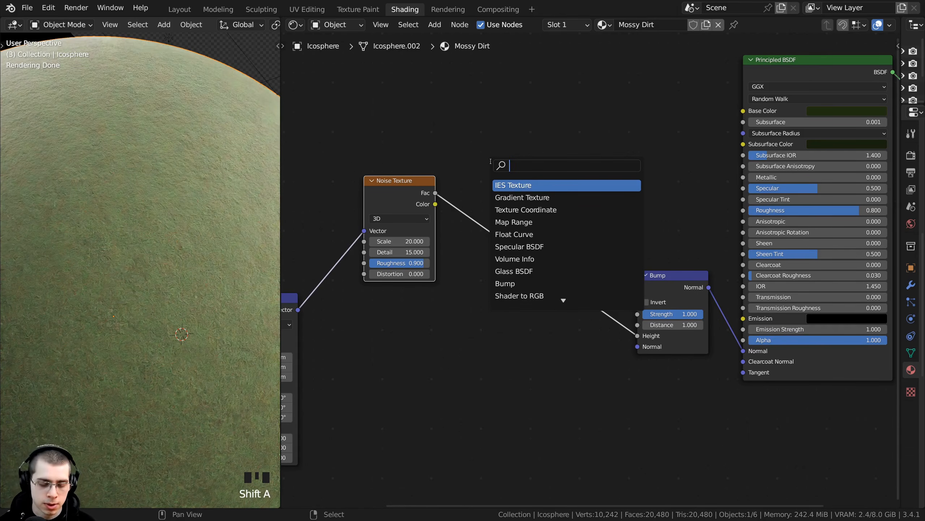
type("col")
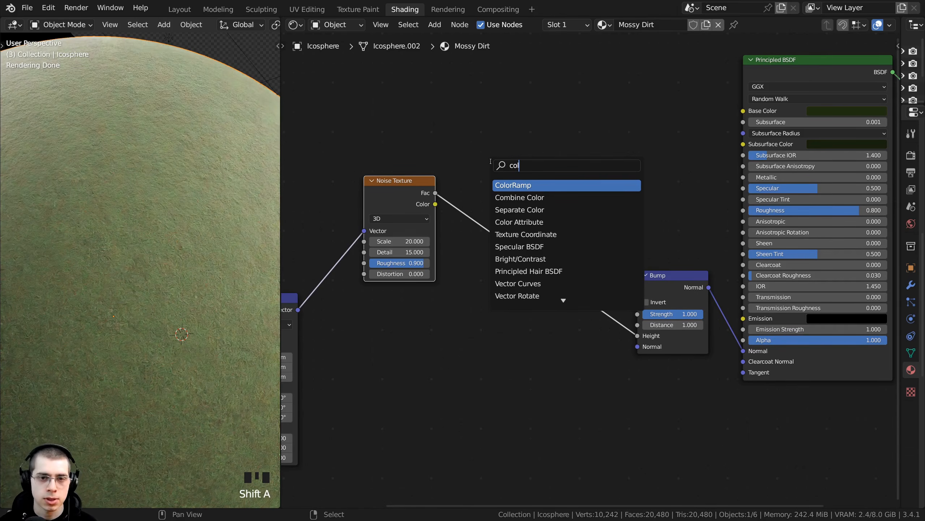
left_click(507, 184)
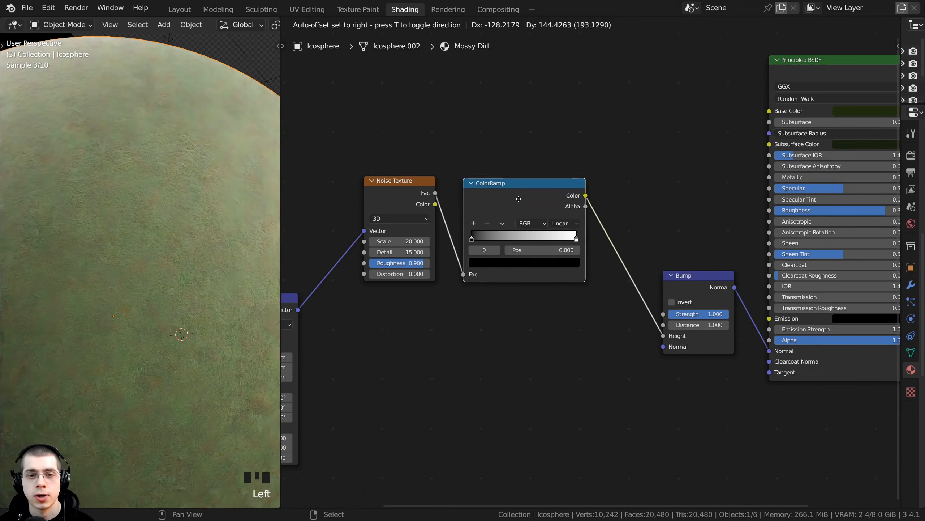
left_click(479, 207)
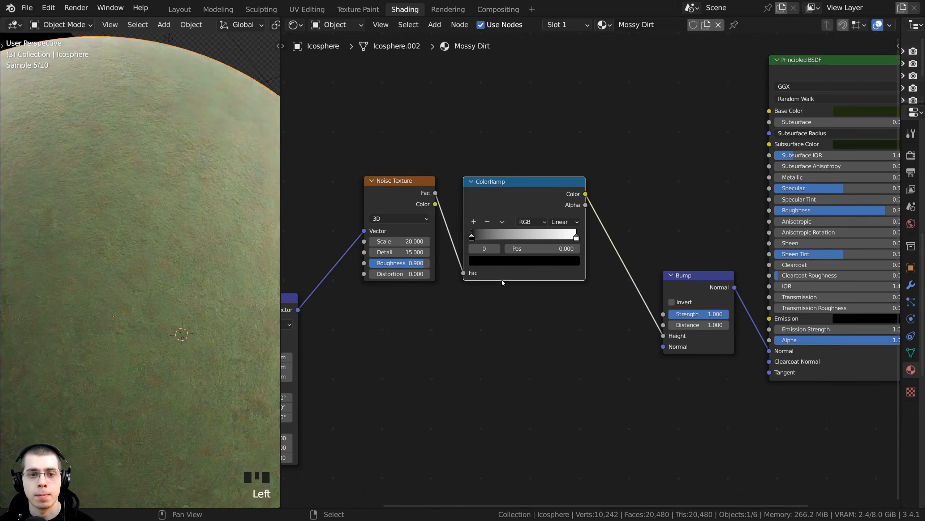
Preview the ColorRamp on the sphere and raise its contrast with the black stop at 0.484 and the white stop at 0.772
left_click(506, 191, "ctrl+shift")
scroll(488, 219, "up", 5)
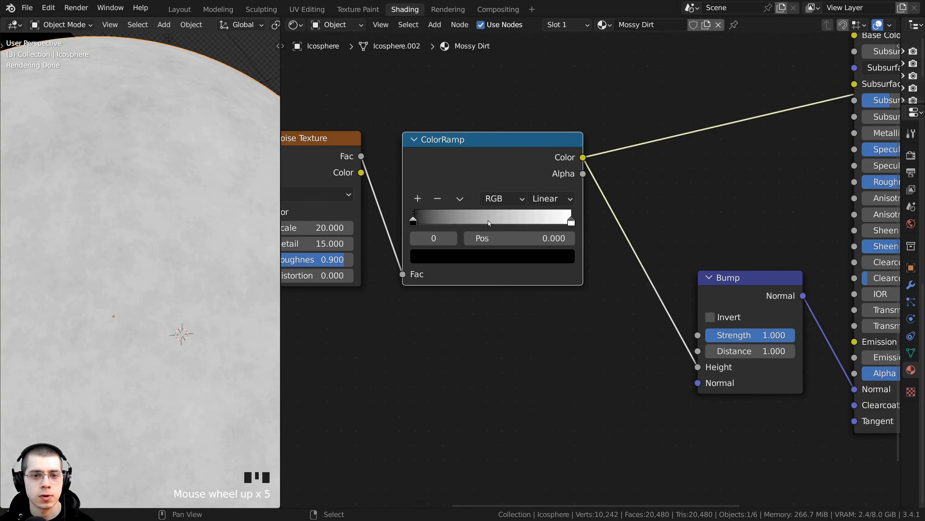
left_click_drag(415, 220, 471, 222)
left_click_drag(571, 221, 531, 222)
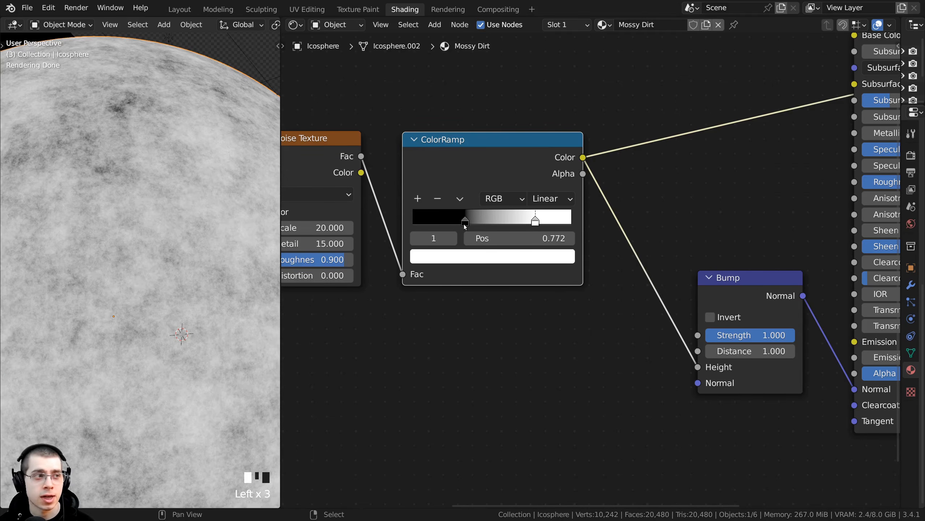
left_click_drag(466, 227, 509, 224)
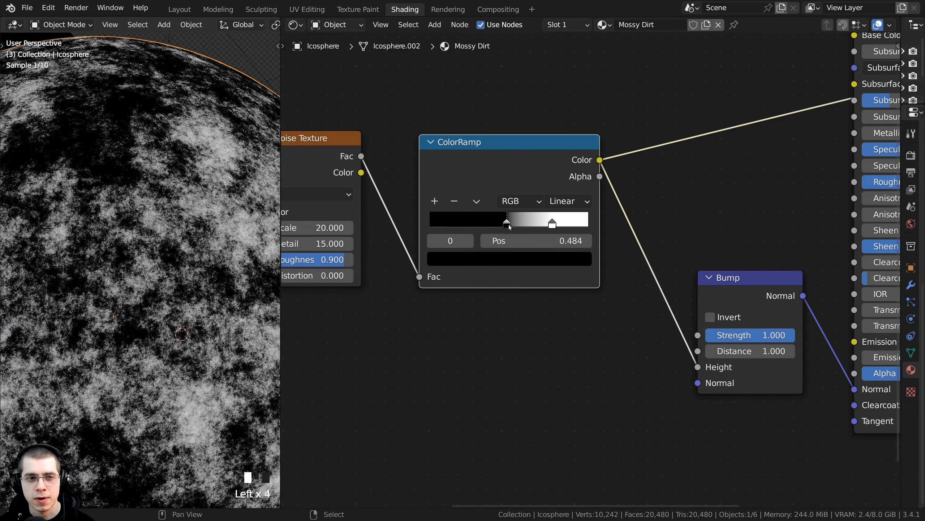
scroll(219, 248, "down", 2)
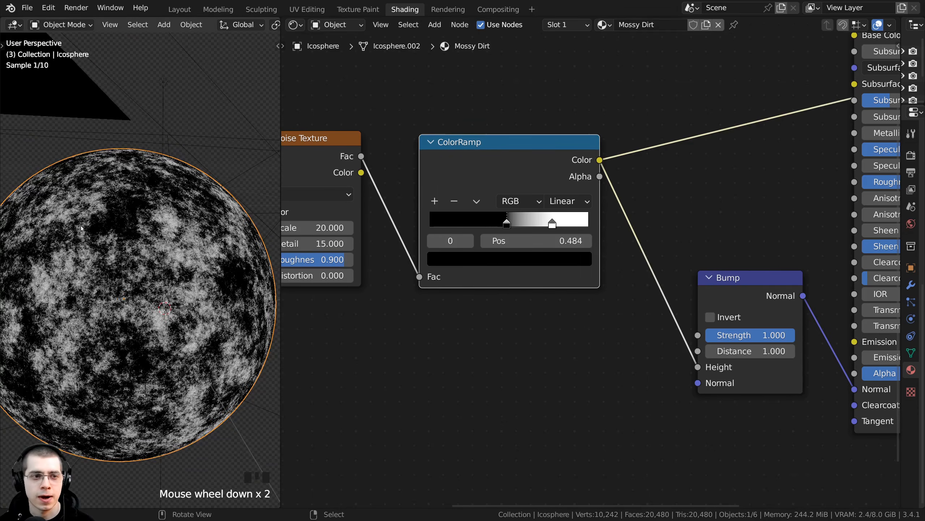
Send the Principled BSDF back to the Material Output's Surface and inspect the bumpy moss up close
scroll(583, 182, "down", 4)
middle_click_drag(781, 72, 685, 112)
left_click(680, 80, "ctrl+shift")
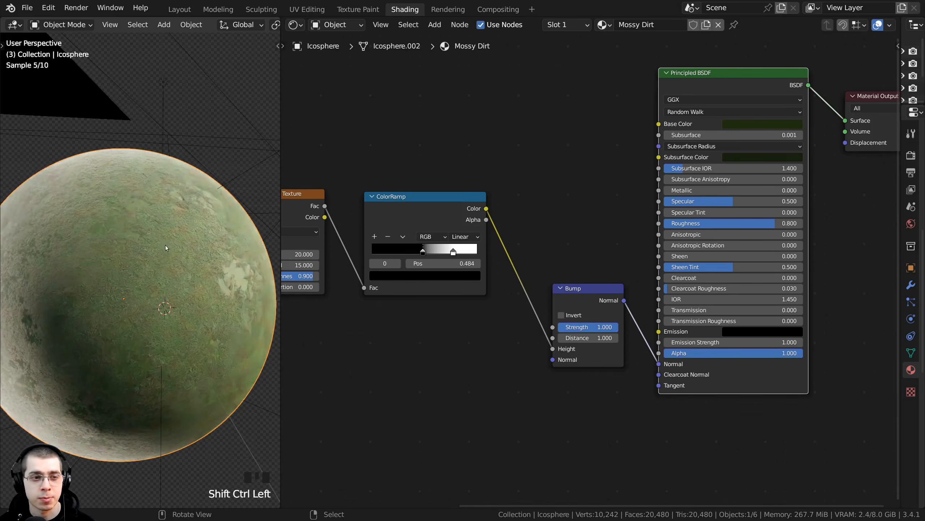
scroll(160, 248, "up", 2)
middle_click_drag(157, 250, 261, 408)
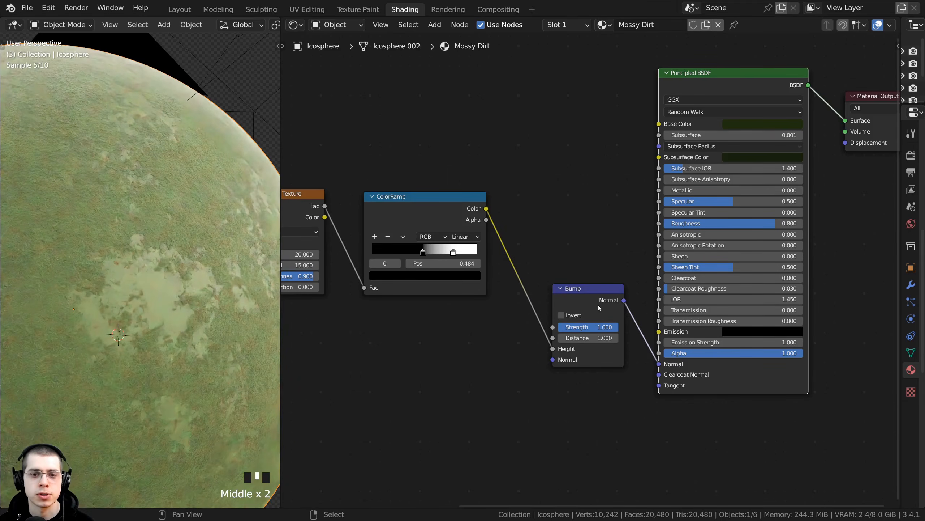
Try the Bump node's Invert option to compare the surface, and switch it back off
left_click(562, 315)
scroll(478, 309, "down", 1)
middle_click_drag(476, 309, 579, 283)
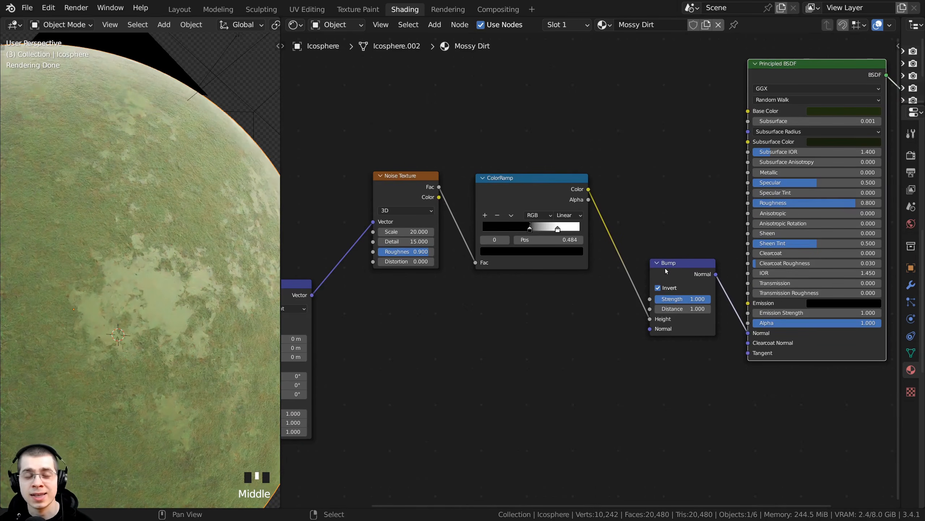
left_click(657, 288)
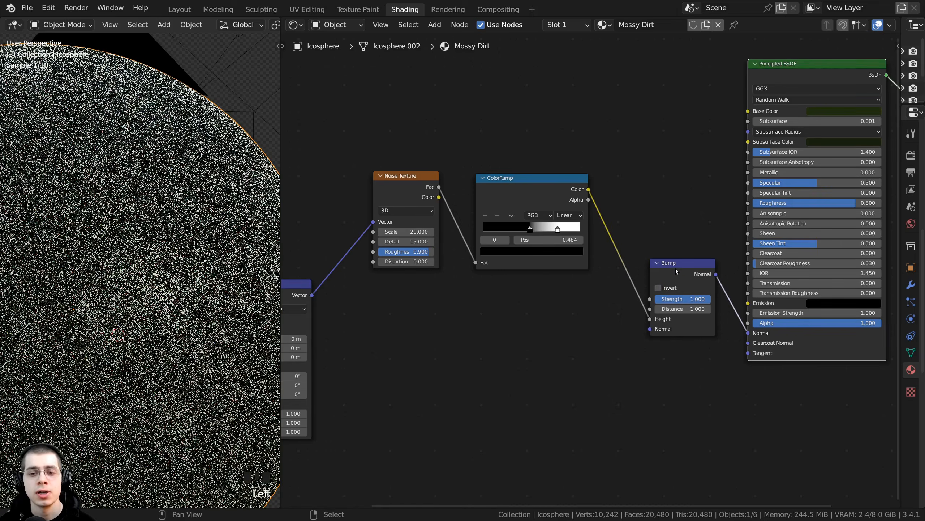
Move the Bump node up beside the ColorRamp, leaving room before the Principled BSDF
left_click_drag(672, 261, 634, 223)
middle_click_drag(632, 223, 627, 214)
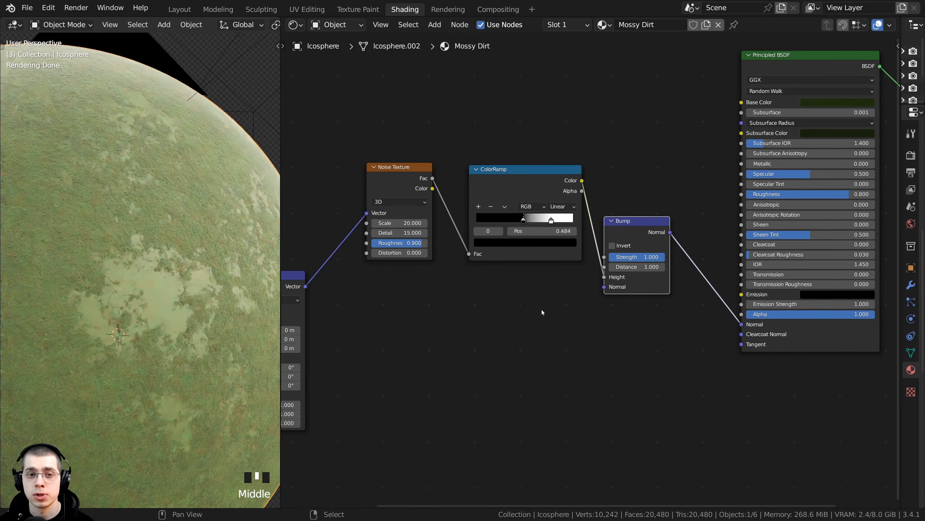
scroll(616, 294, "up", 1)
middle_click_drag(613, 295, 585, 302)
left_click_drag(601, 233, 598, 229)
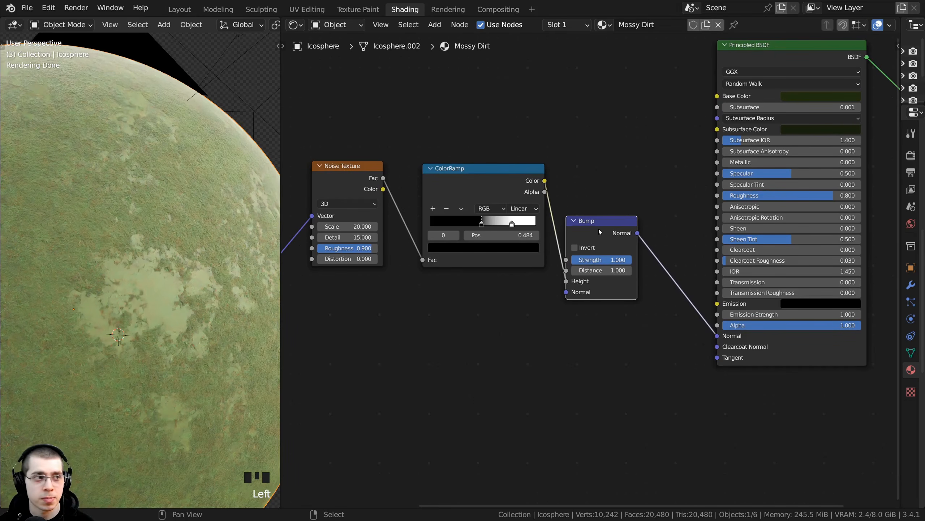
Duplicate the Bump node and insert the copy between the first Bump and the Principled BSDF's Normal
middle_click_drag(598, 229, 591, 229)
scroll(567, 234, "up", 1)
key("shift+d")
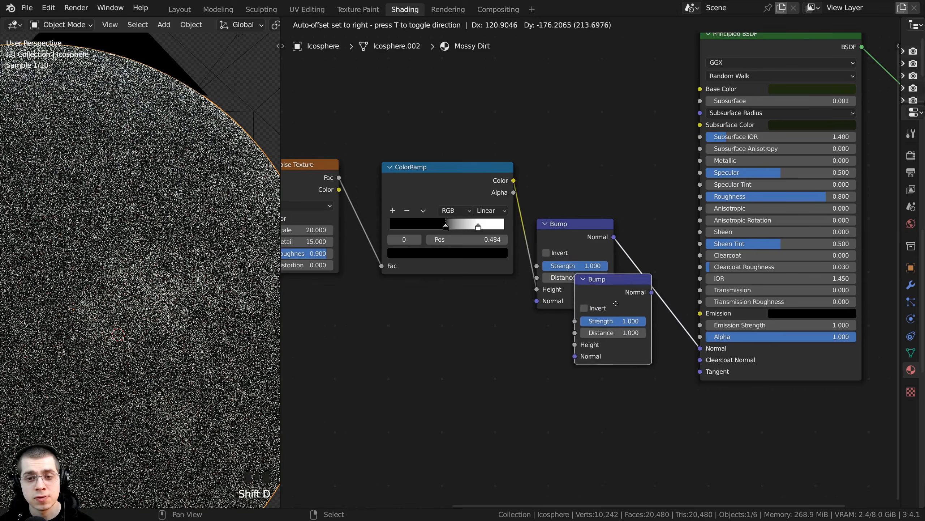
left_click(692, 287)
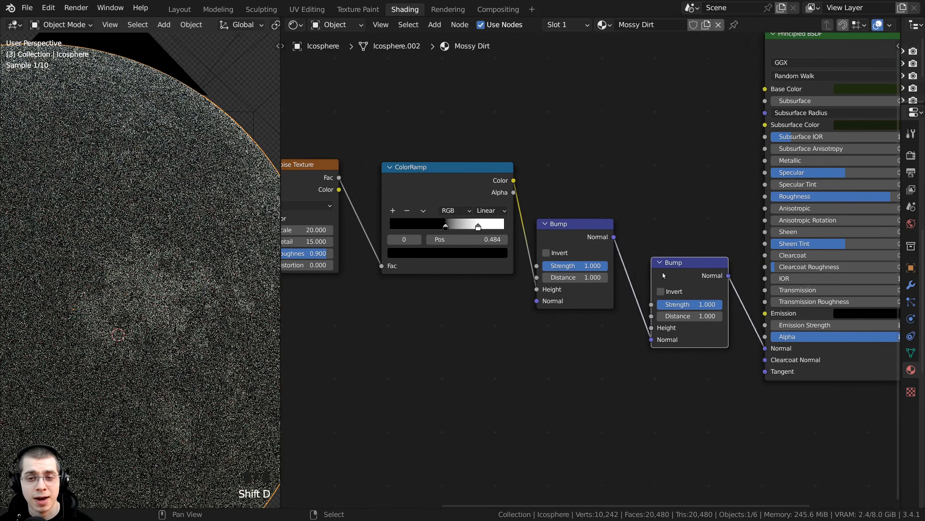
middle_click_drag(663, 276, 624, 273)
left_click_drag(642, 256, 641, 231)
scroll(547, 230, "up", 3)
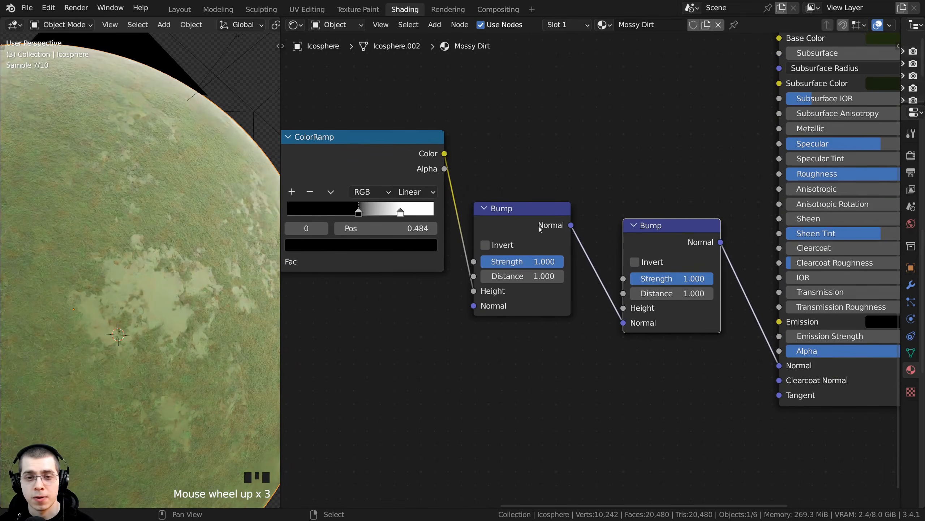
Shift the second Bump node slightly lower and closer to the Principled BSDF, away from the first Bump
left_click(564, 218)
scroll(561, 219, "up", 2)
left_click(400, 140)
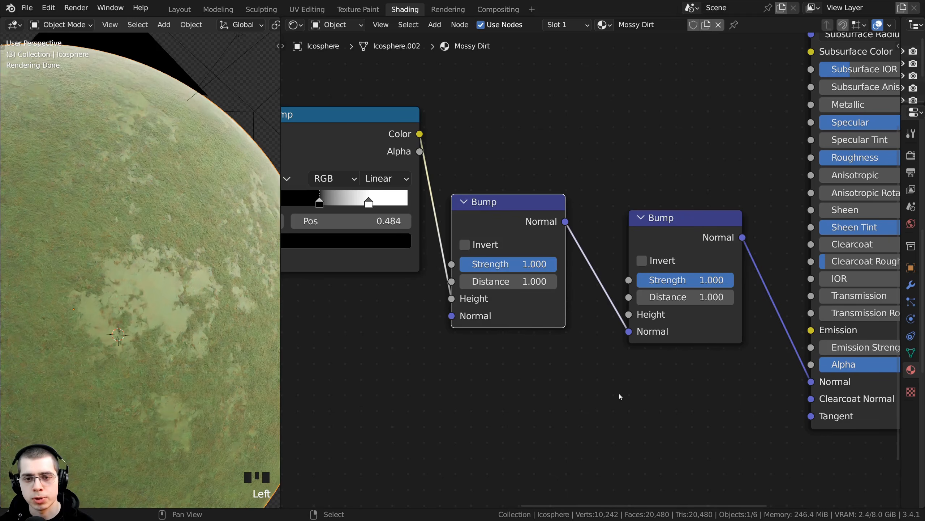
left_click_drag(637, 218, 639, 235)
left_click(539, 231)
mouse_move(670, 272)
left_mouse_down()
mouse_move(656, 267)
mouse_move(679, 274)
left_mouse_up()
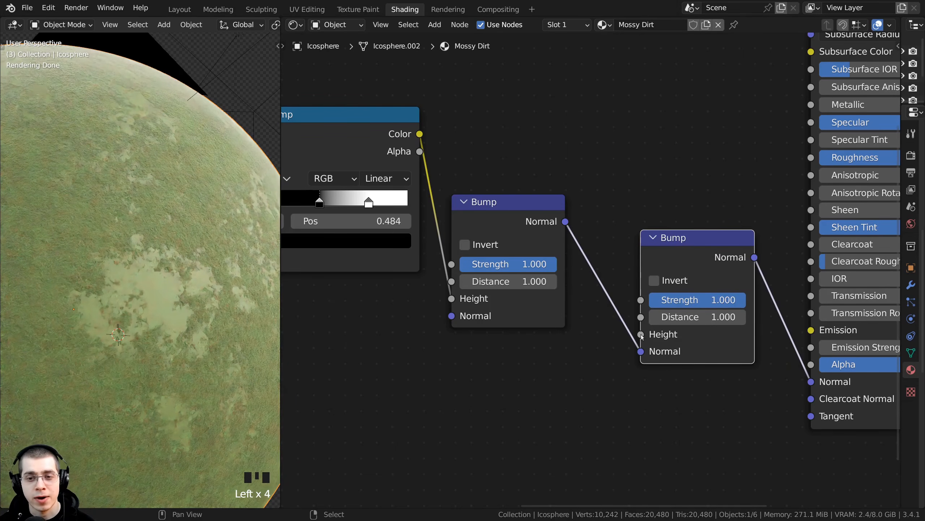
left_click_drag(641, 334, 569, 166)
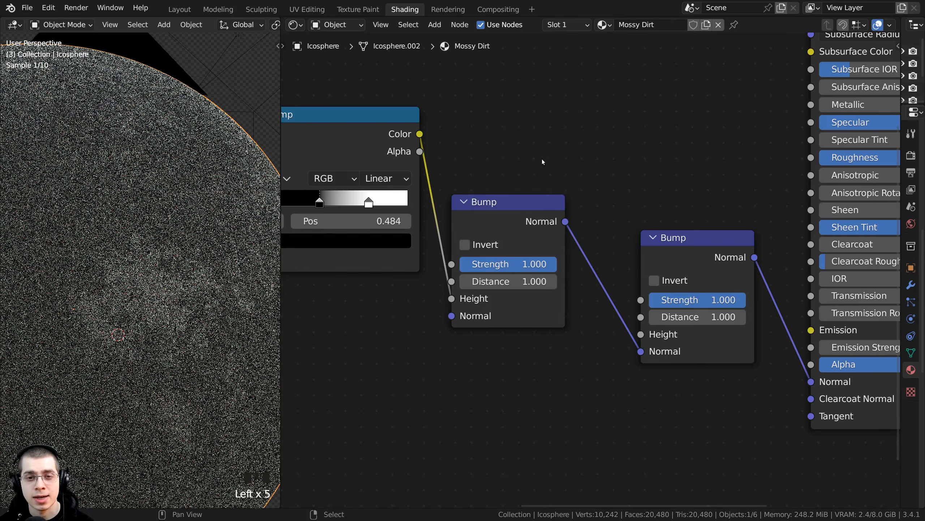
Connect the Noise Texture's Fac output to the second Bump node's Height input
left_click(665, 261)
scroll(547, 306, "down", 3)
middle_click_drag(612, 256, 618, 172, "shift")
scroll(510, 164, "down", 4)
scroll(338, 144, "up", 3)
middle_click_drag(320, 130, 399, 134)
left_click(388, 127)
left_click_drag(387, 127, 780, 272)
middle_click_drag(779, 272, 625, 309)
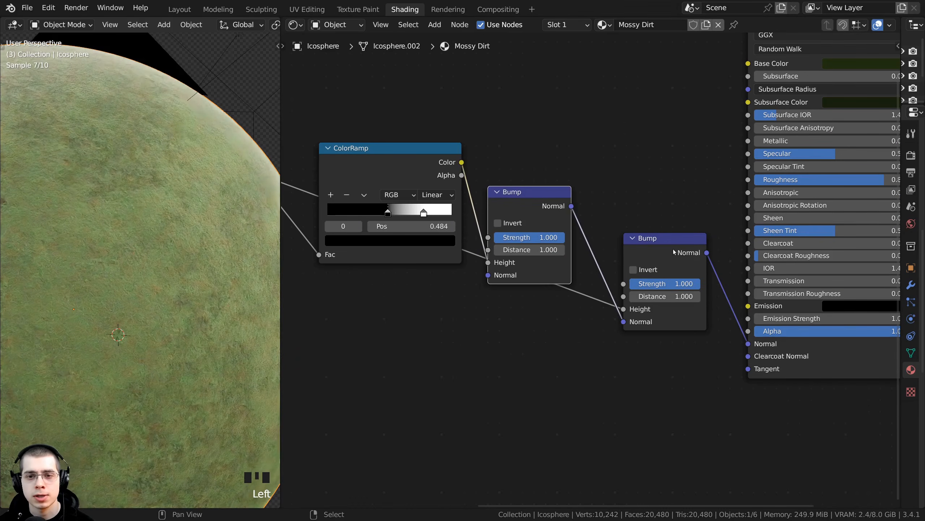
Try a Strength of 0.1 on the second Bump node
left_click(500, 205)
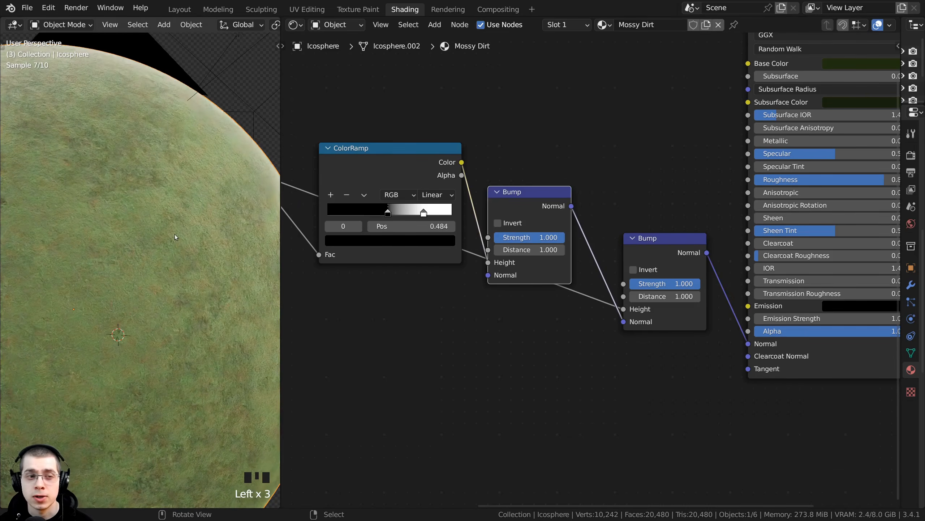
left_click(656, 286)
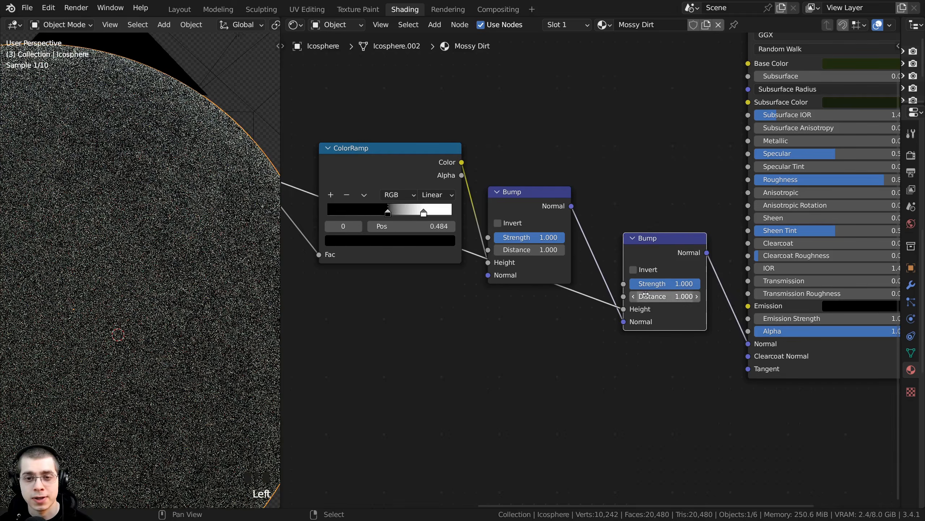
left_click(658, 284)
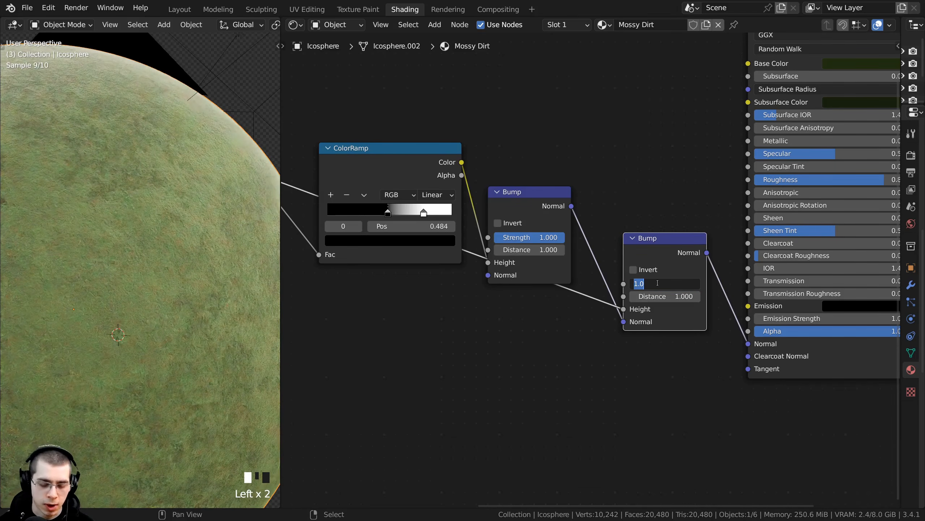
type("0.1")
key("Return")
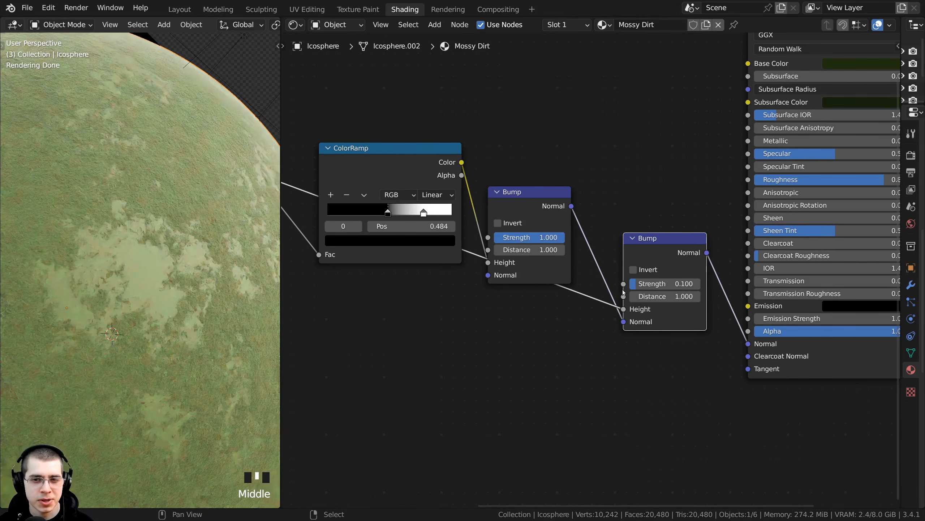
Set the second Bump node's Strength to 0.3 and check the surface on the sphere
left_click(643, 285)
type("0.3")
key("Return")
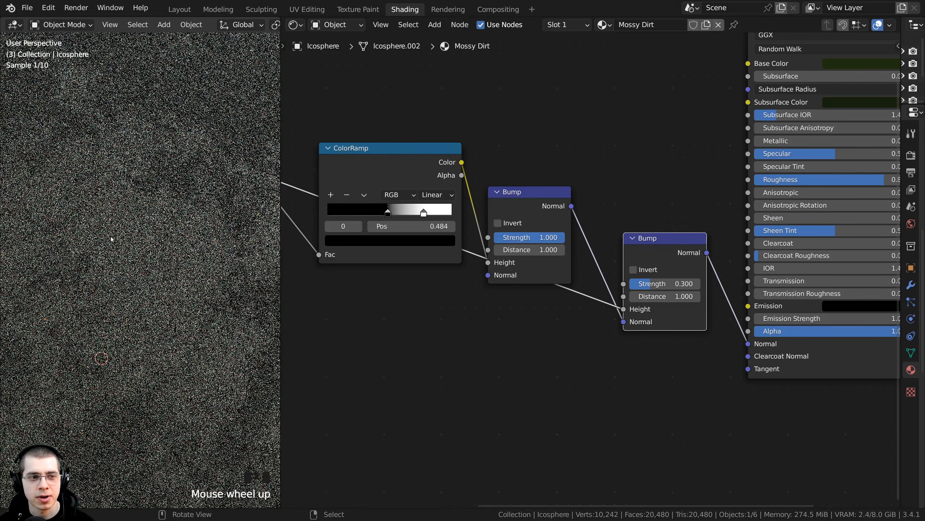
scroll(111, 236, "down", 3)
middle_click_drag(112, 261, 129, 263)
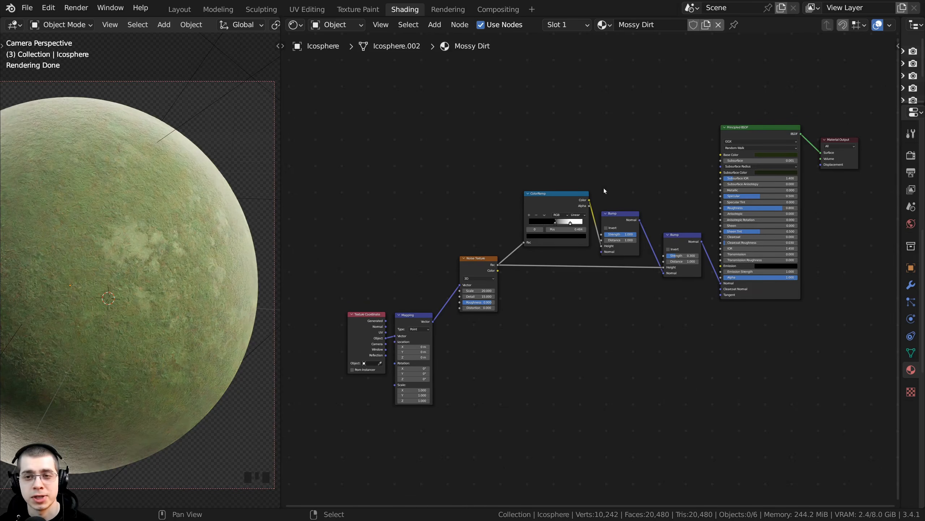
Move the Texture Coordinate and Mapping nodes together down and away from the Noise Texture, clear of the moss nodes
middle_click_drag(549, 255, 590, 189)
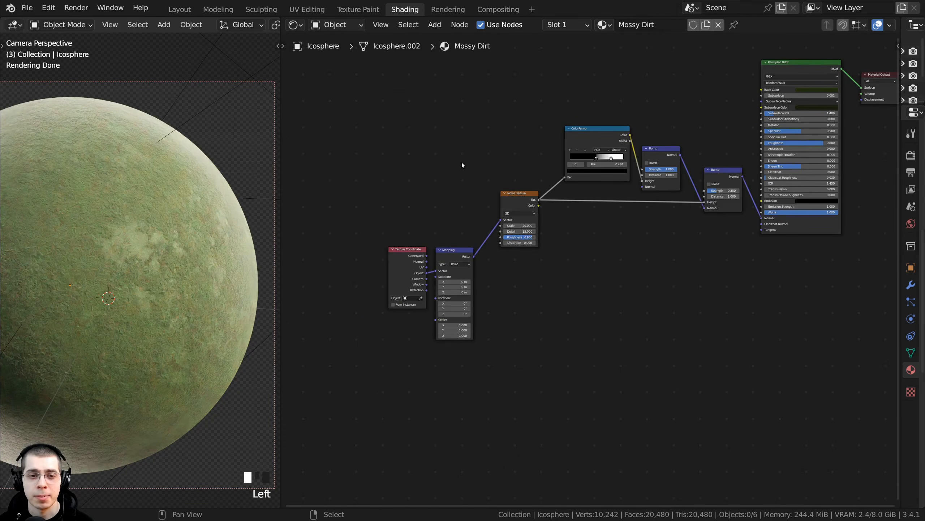
left_click_drag(462, 163, 344, 313)
scroll(466, 259, "down", 1)
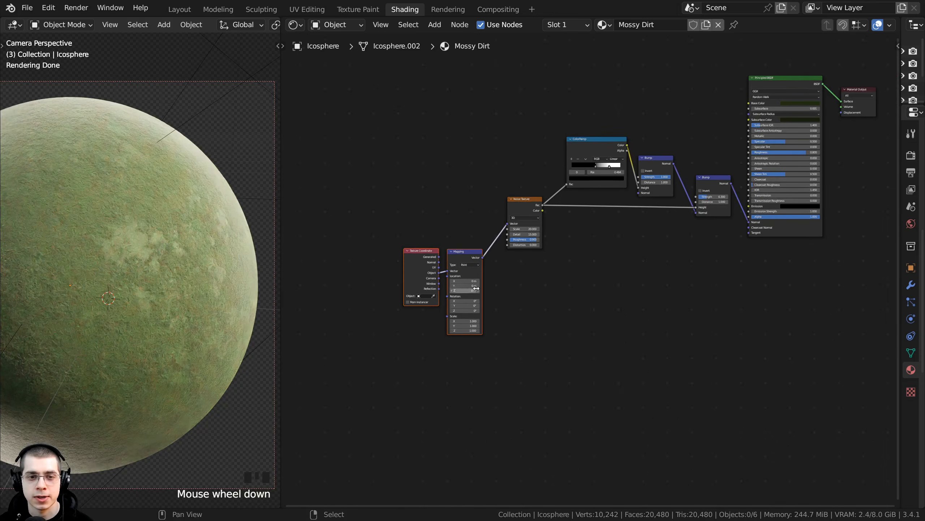
middle_click_drag(466, 259, 473, 232)
left_click_drag(472, 230, 408, 296)
left_click(408, 296)
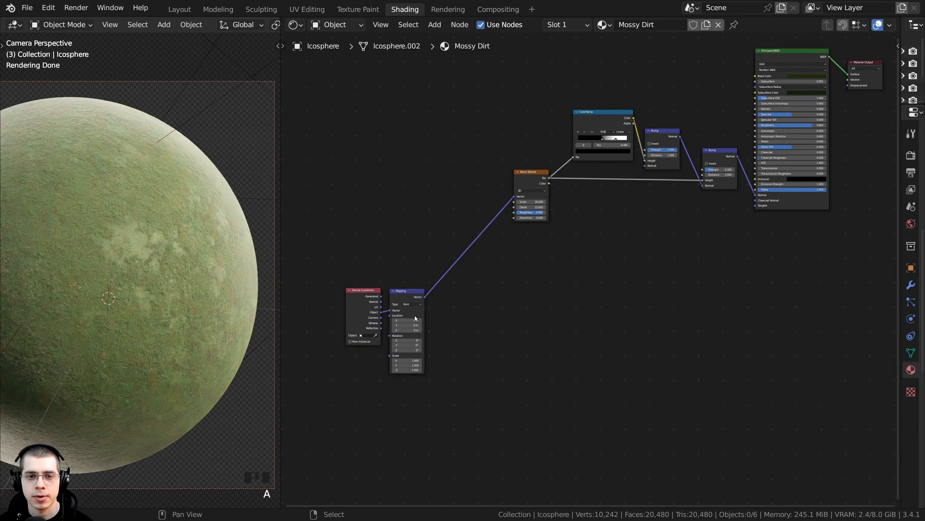
middle_click_drag(408, 296, 394, 311)
scroll(440, 267, "up", 6)
scroll(440, 267, "up", 1)
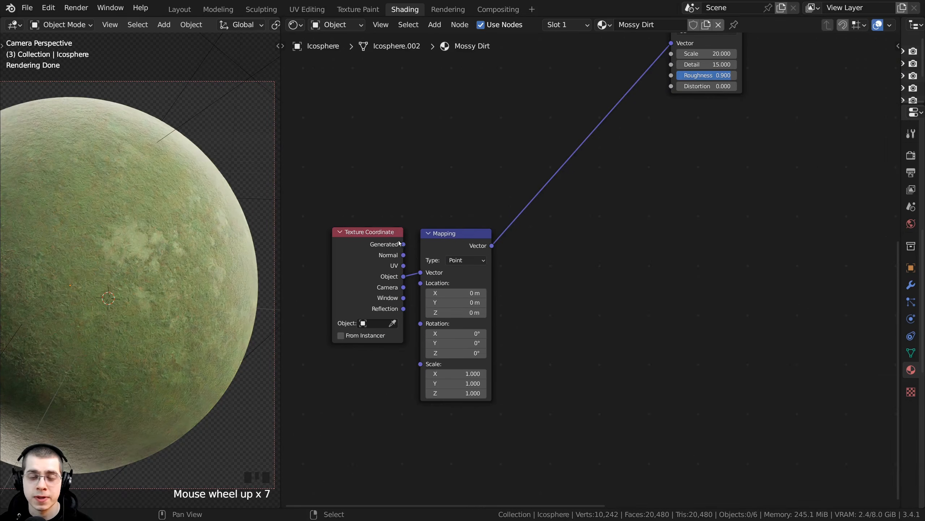
scroll(549, 252, "down", 2)
middle_click_drag(549, 252, 619, 274)
scroll(546, 291, "up", 6)
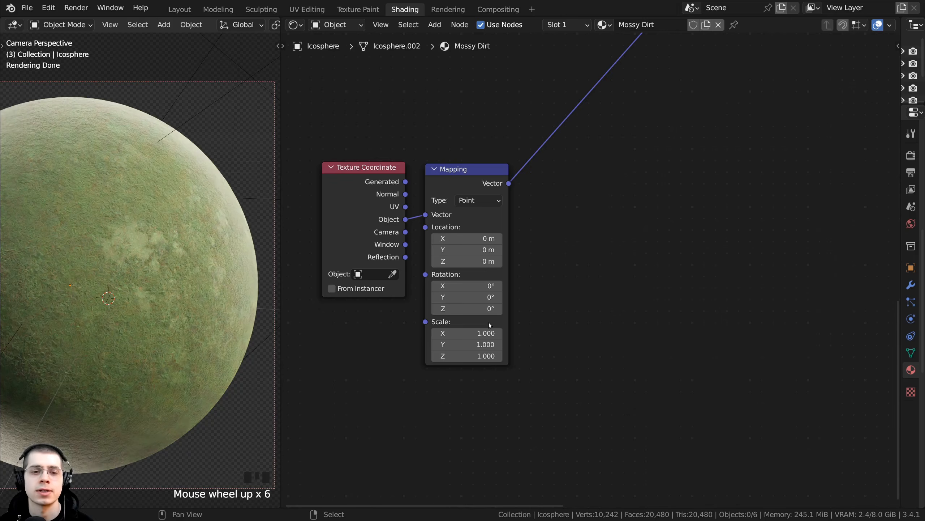
Move the Noise Texture node slightly closer to the ColorRamp
scroll(569, 281, "down", 3)
middle_click_drag(650, 132, 576, 201)
scroll(590, 175, "down", 2)
middle_click_drag(619, 76, 510, 212)
scroll(565, 145, "down", 2)
middle_click_drag(619, 44, 499, 130)
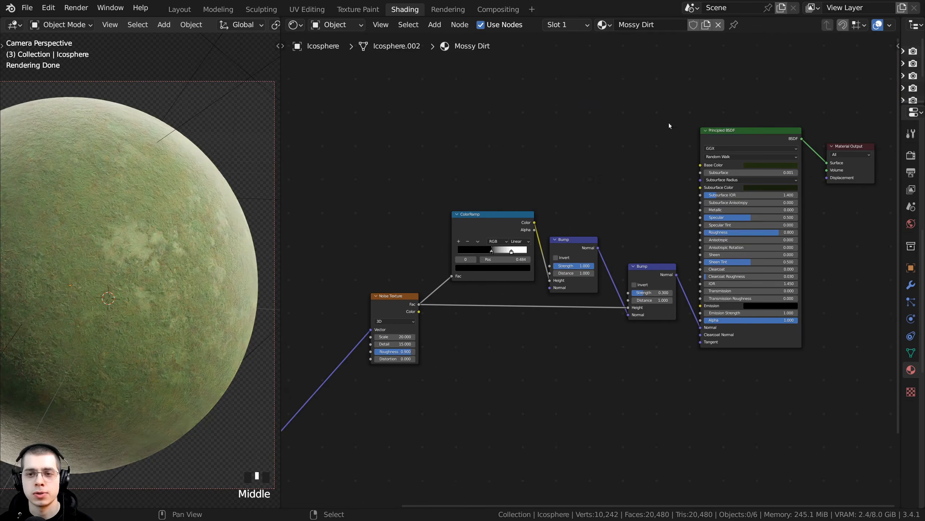
left_click_drag(398, 311, 421, 307)
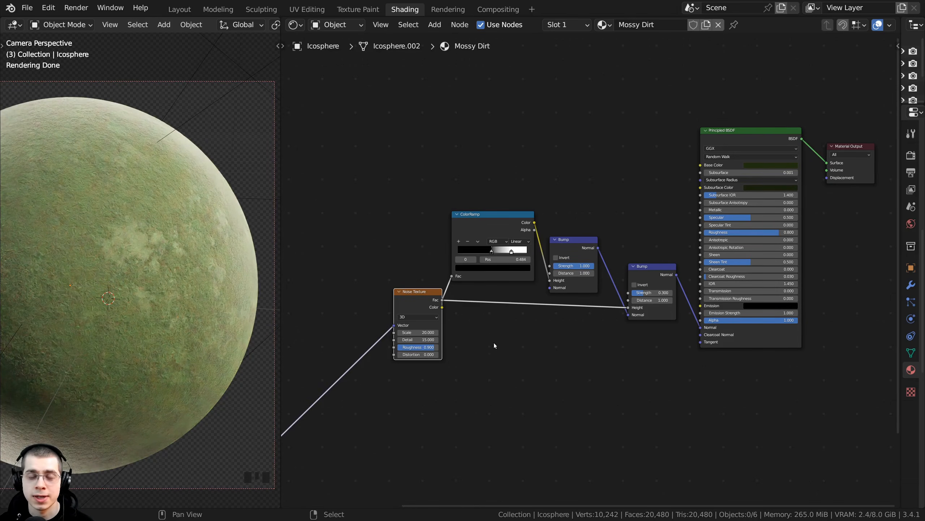
Join the Noise Texture, ColorRamp, both Bump nodes and the Principled BSDF in a frame, and shift it away from the Material Output
left_click(394, 158)
left_click_drag(349, 71, 779, 373)
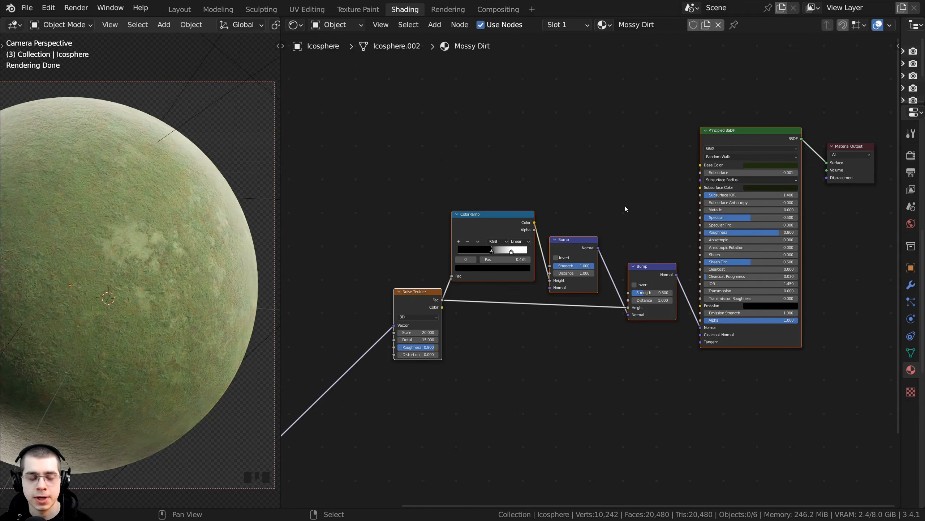
key("ctrl+j")
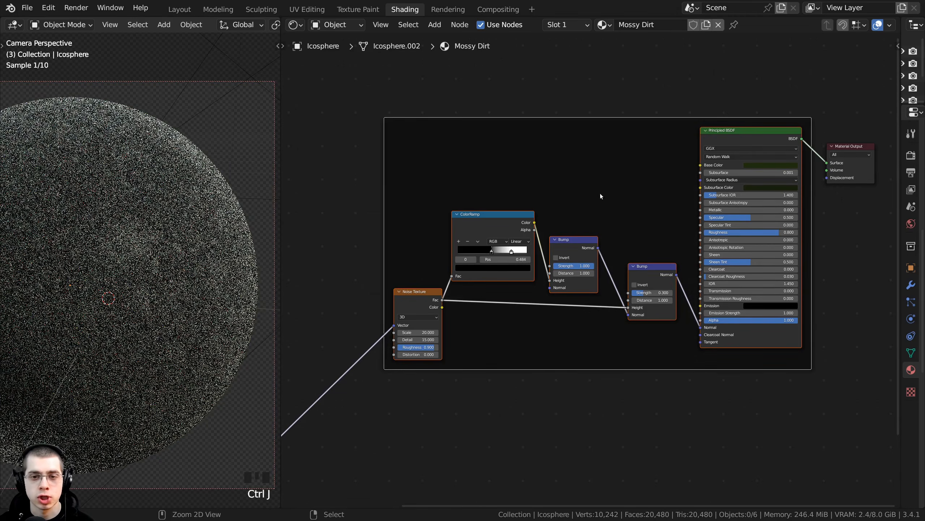
left_click(599, 120)
mouse_move(599, 120)
left_mouse_down()
mouse_move(575, 142)
mouse_move(589, 122)
left_mouse_up()
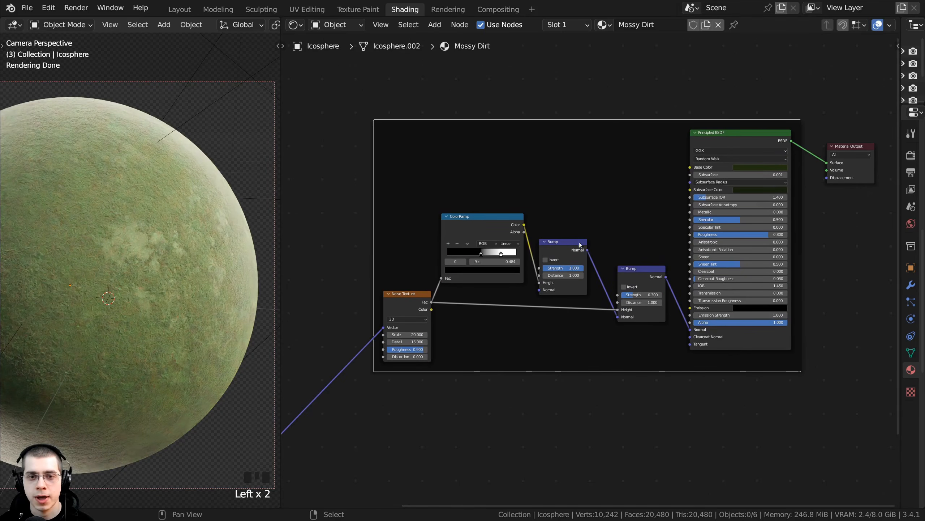
Pack the Bump, ColorRamp and Noise Texture nodes closer to the Principled BSDF inside the frame, and nudge the frame away from the Material Output
left_click_drag(647, 282, 659, 294)
left_click_drag(562, 250, 592, 263)
left_click_drag(483, 227, 519, 242)
left_click_drag(406, 319, 447, 320)
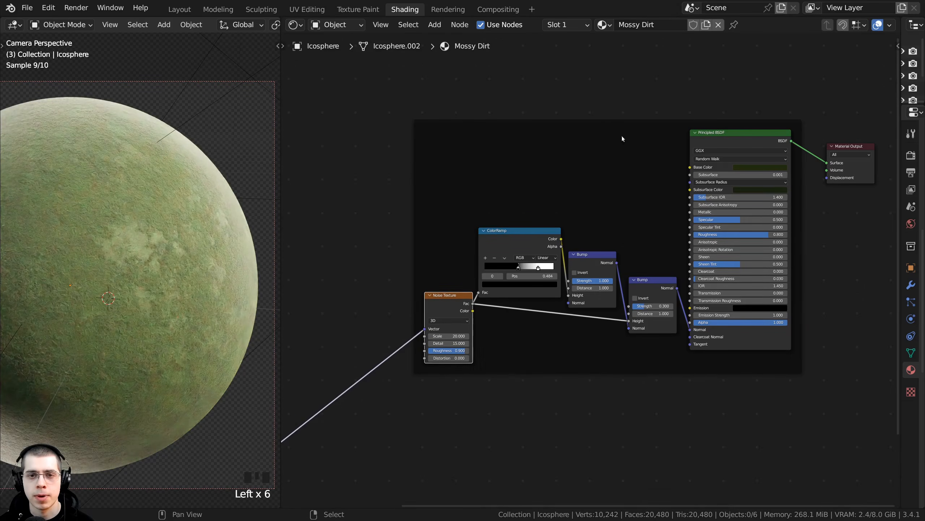
left_click_drag(599, 126, 585, 120)
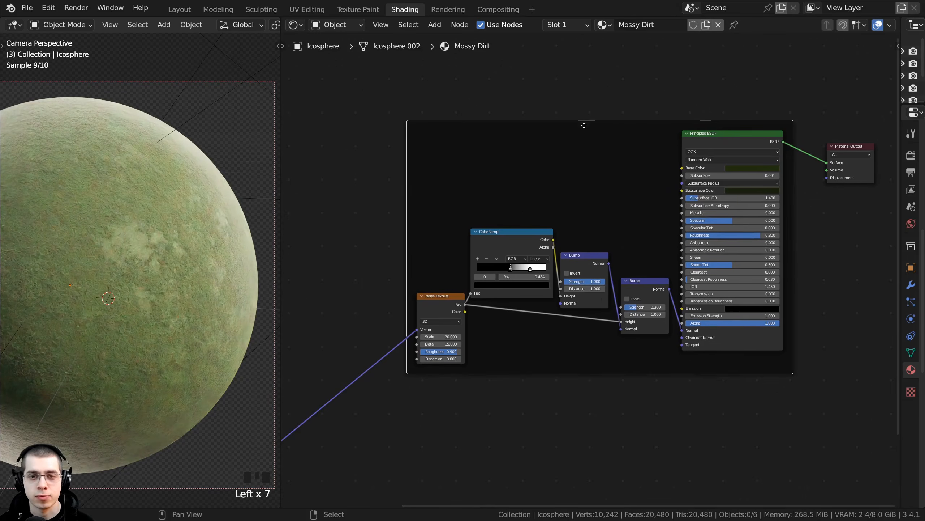
Label the frame "Moss"
middle_click_drag(584, 120, 536, 142)
scroll(536, 142, "up", 1)
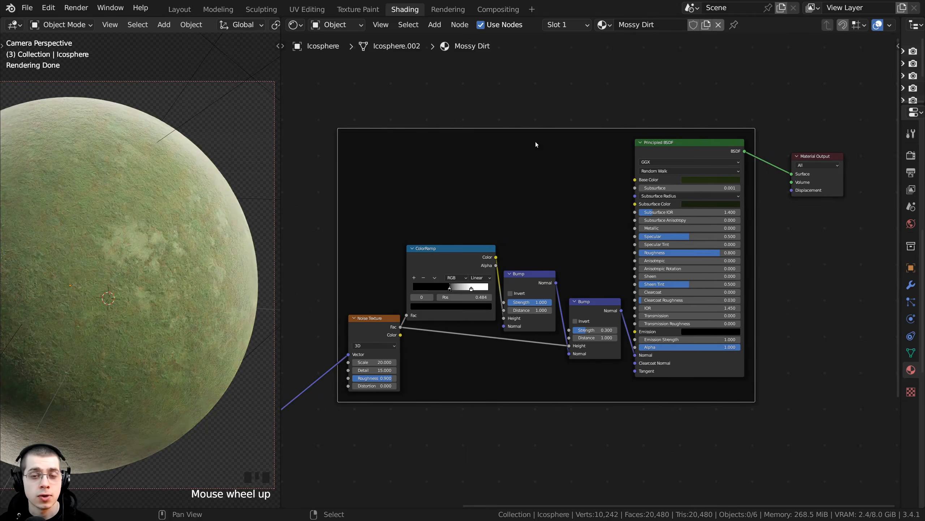
key("F2")
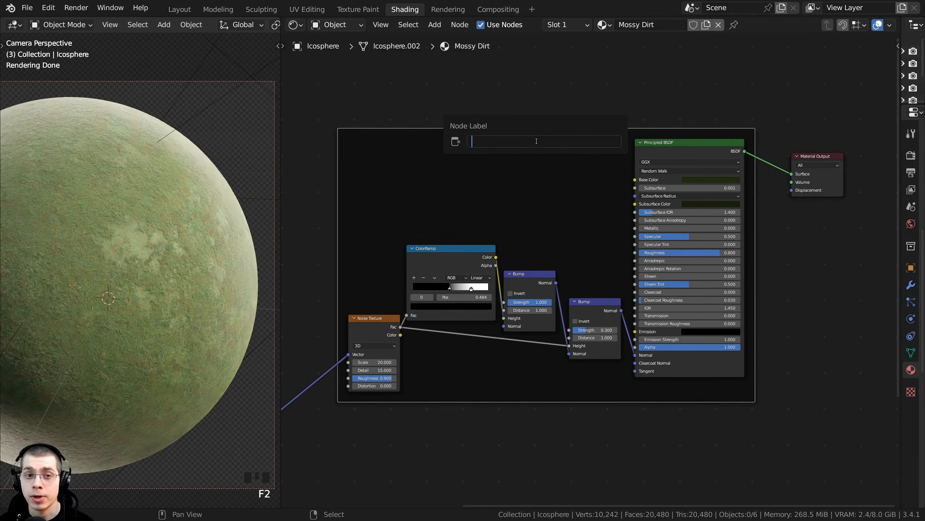
type("Moss")
key("Return")
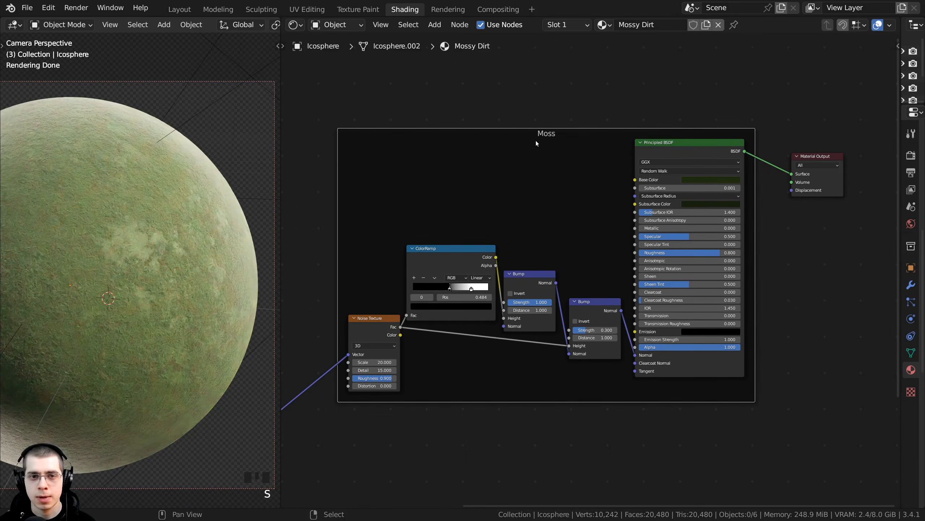
left_click(535, 141)
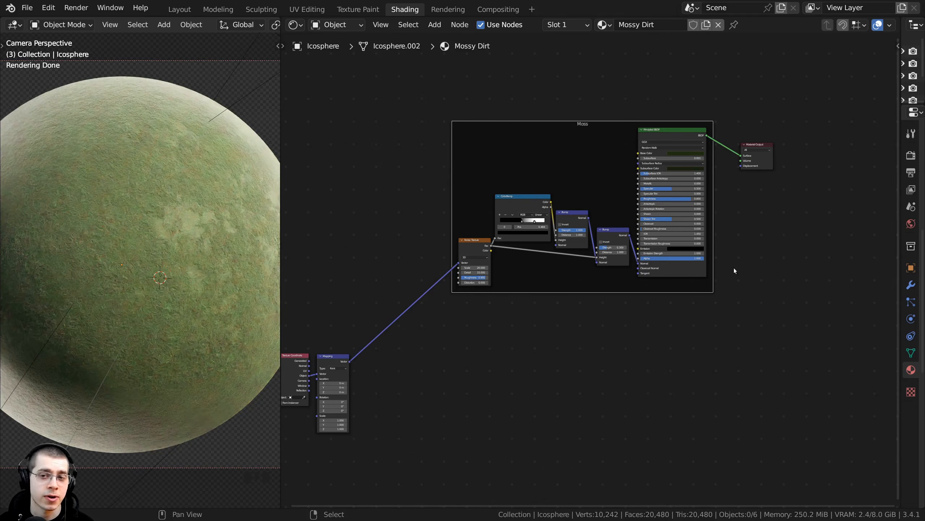
Add a second Principled BSDF and place it in the empty space below the Moss frame
key("shift+a")
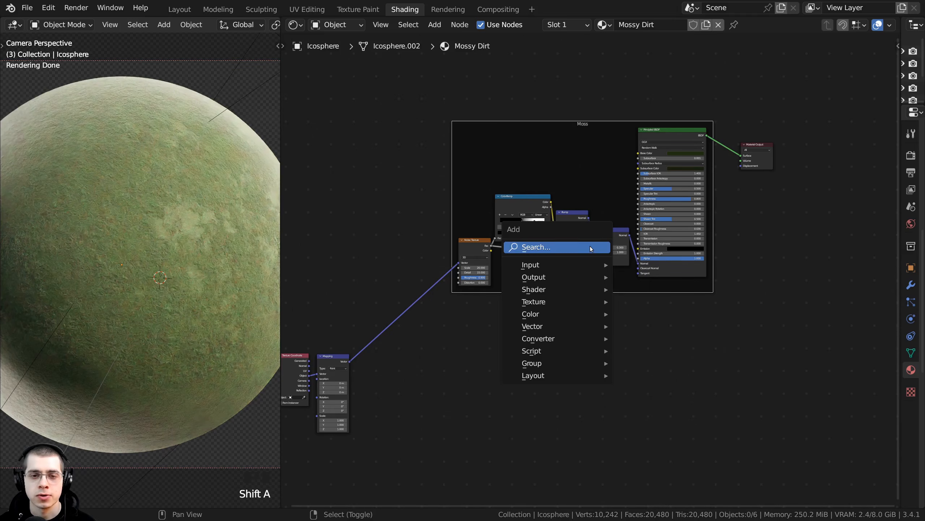
left_click(591, 248)
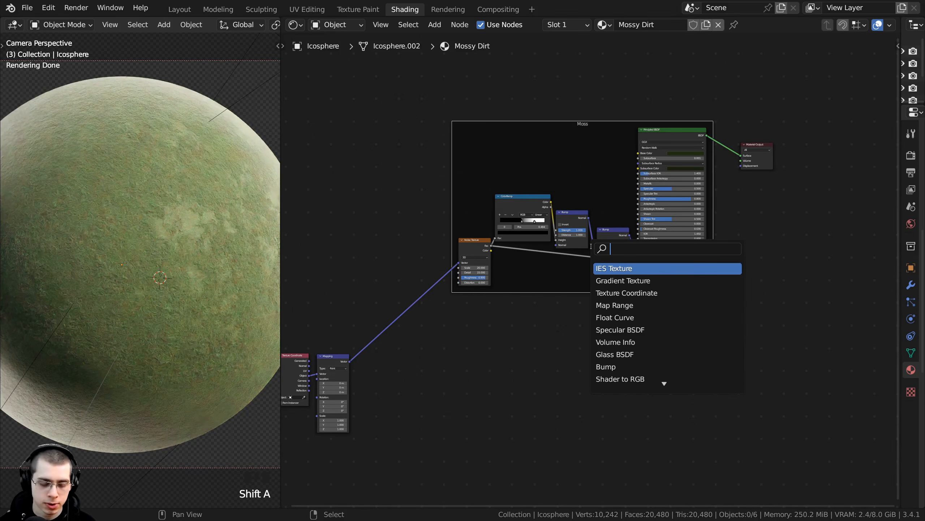
type("pri")
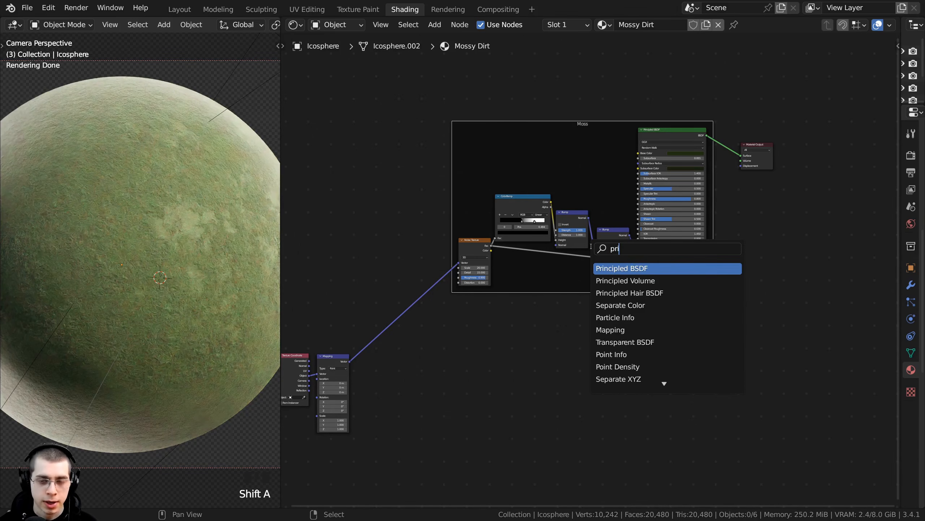
left_click(613, 269)
scroll(640, 206, "up", 2)
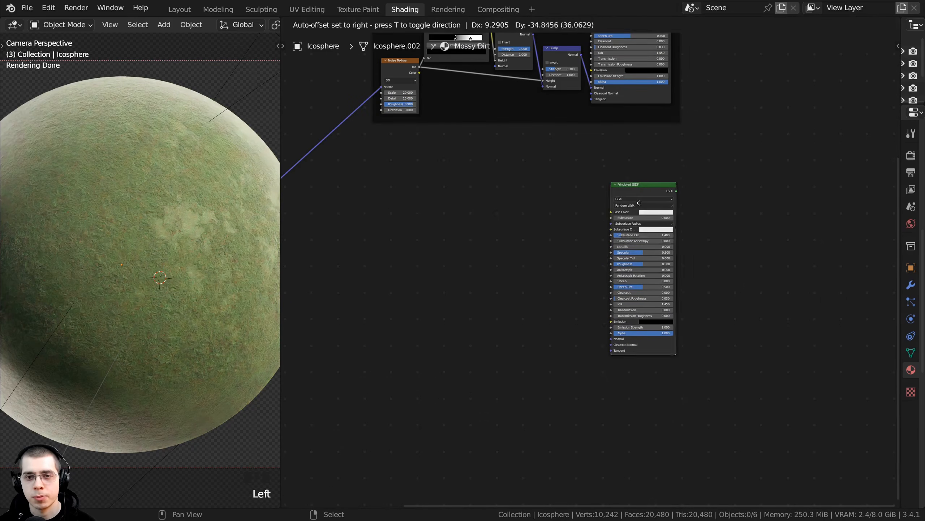
mouse_move(639, 203)
left_mouse_down()
mouse_move(642, 220)
mouse_move(636, 196)
mouse_move(630, 205)
left_mouse_up()
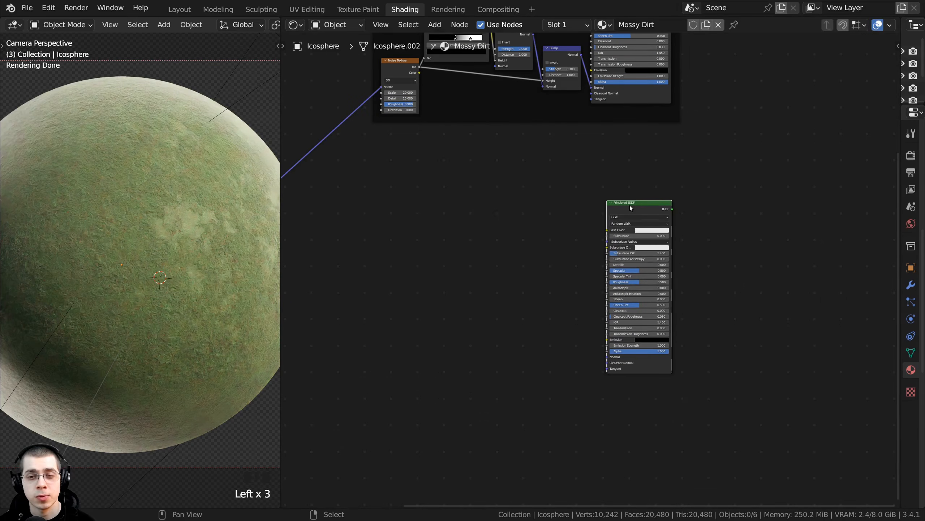
left_click(630, 204)
middle_click_drag(632, 203, 609, 263)
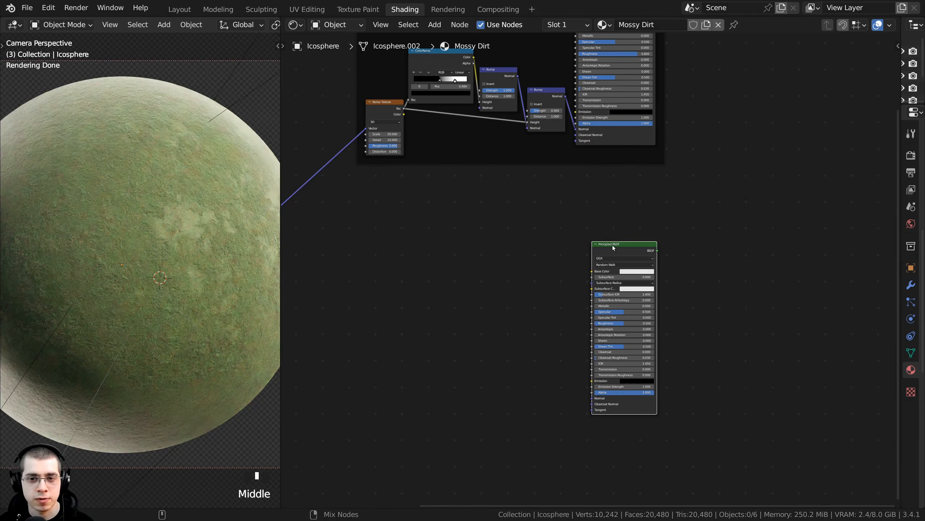
Connect the new Principled BSDF to the Material Output to preview it on the sphere
left_click(614, 246, "ctrl+shift")
scroll(614, 246, "down", 1)
middle_click_drag(614, 247, 649, 216)
scroll(633, 242, "up", 1)
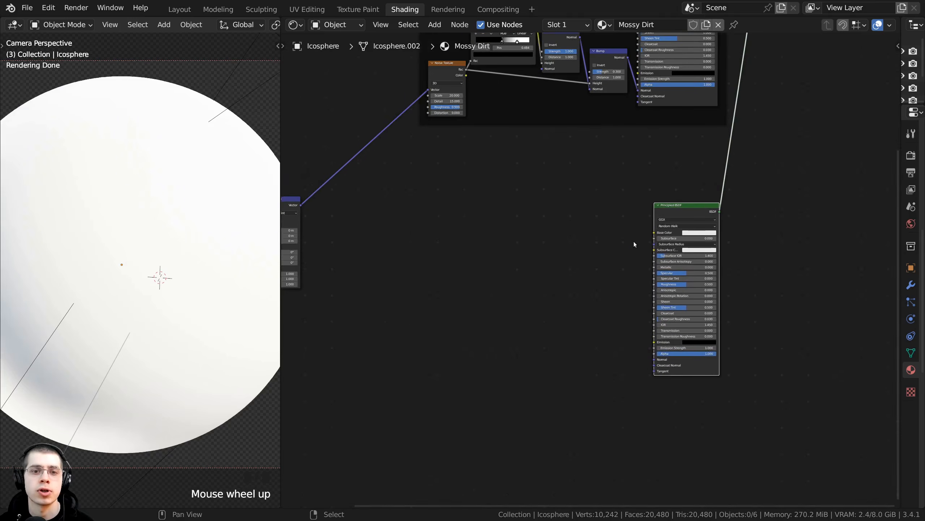
Add a Noise Texture node in the empty space beside the second Principled BSDF's input side
scroll(527, 217, "up", 2)
scroll(527, 218, "down", 1)
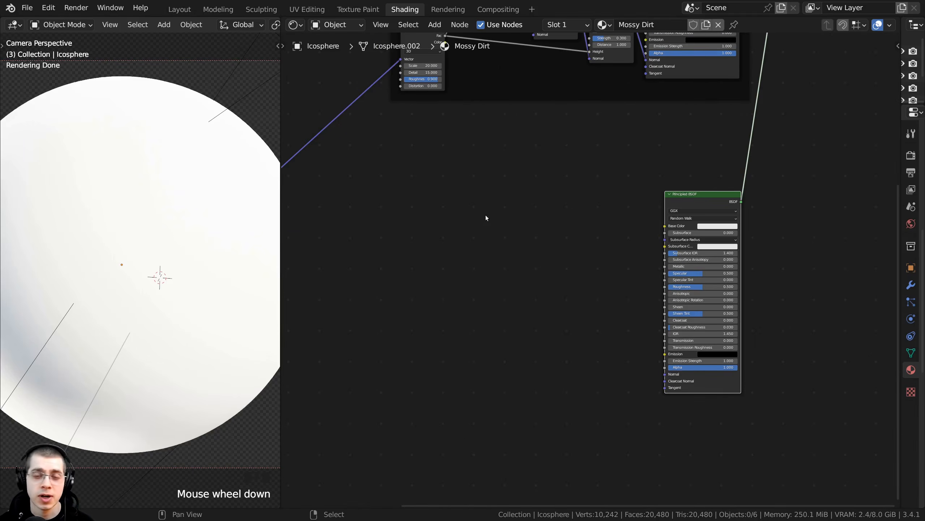
middle_click_drag(487, 218, 492, 213)
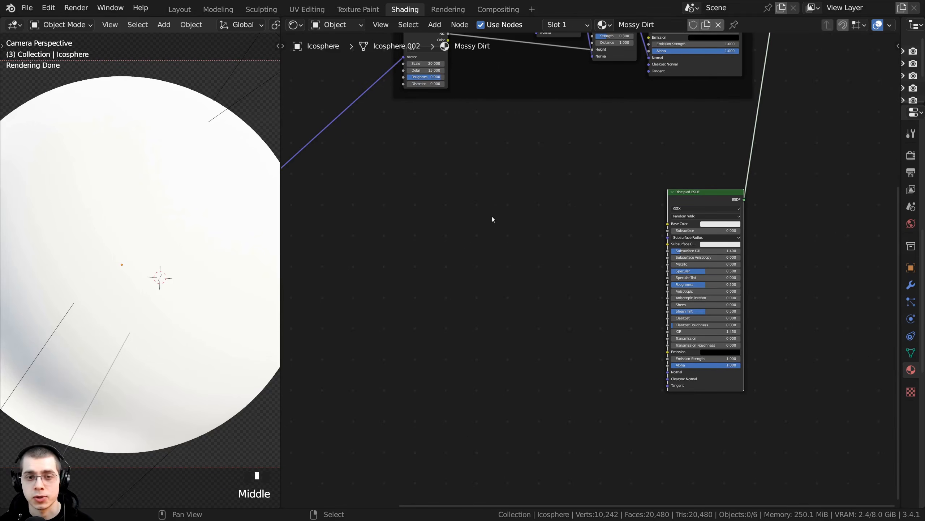
key("shift+a")
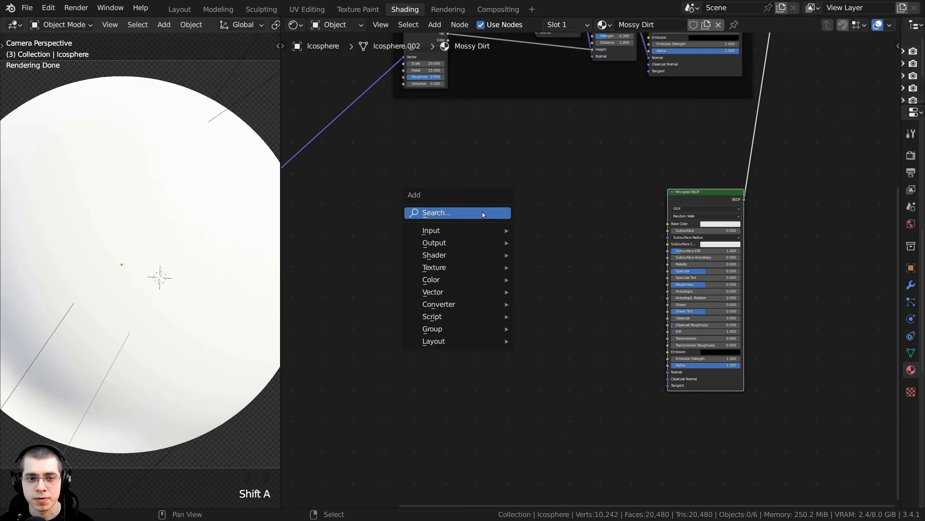
left_click(491, 213)
type("noise")
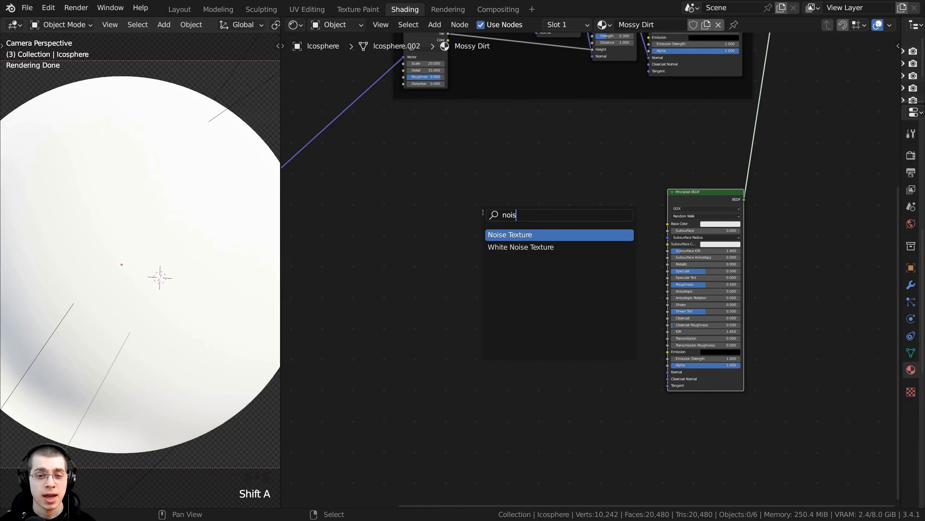
left_click(505, 234)
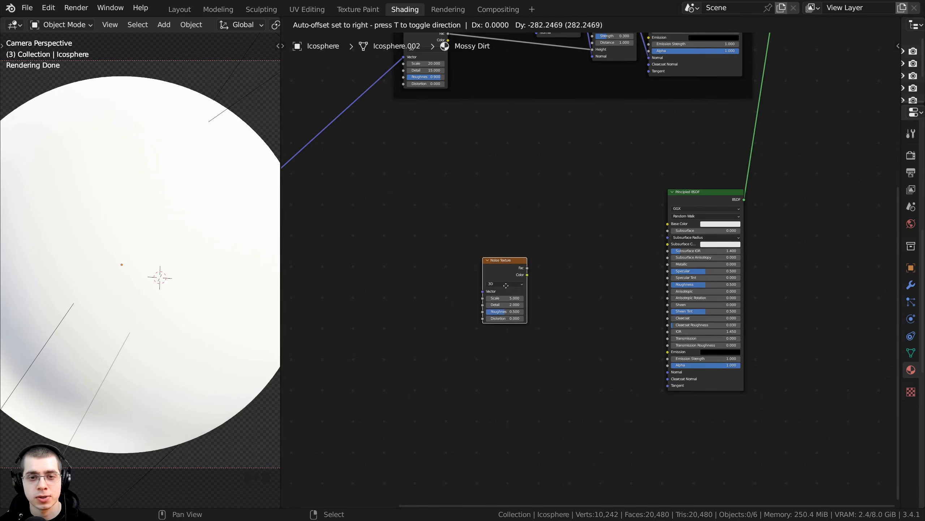
left_click(488, 335)
Connect the Mapping node's Vector output to the new Noise Texture's Vector input and preview the noise on the sphere
scroll(493, 268, "up", 5)
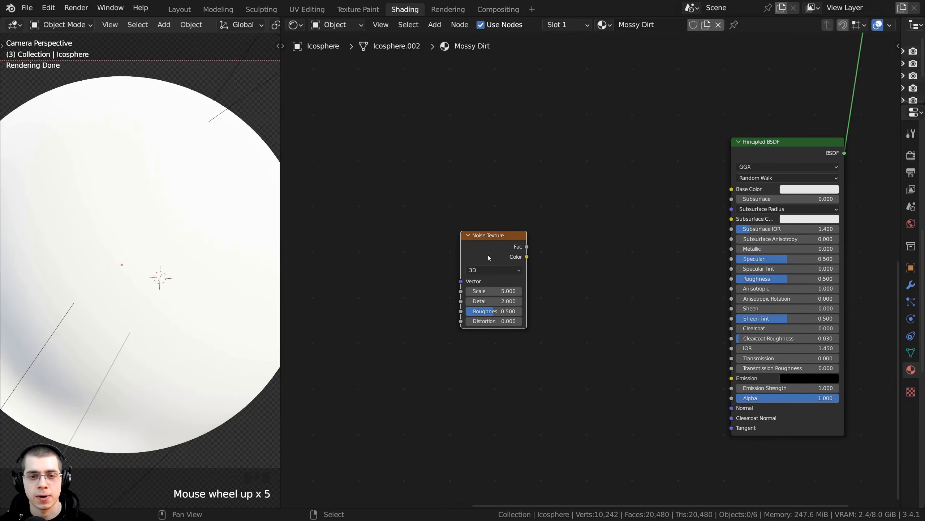
middle_click_drag(489, 258, 606, 258)
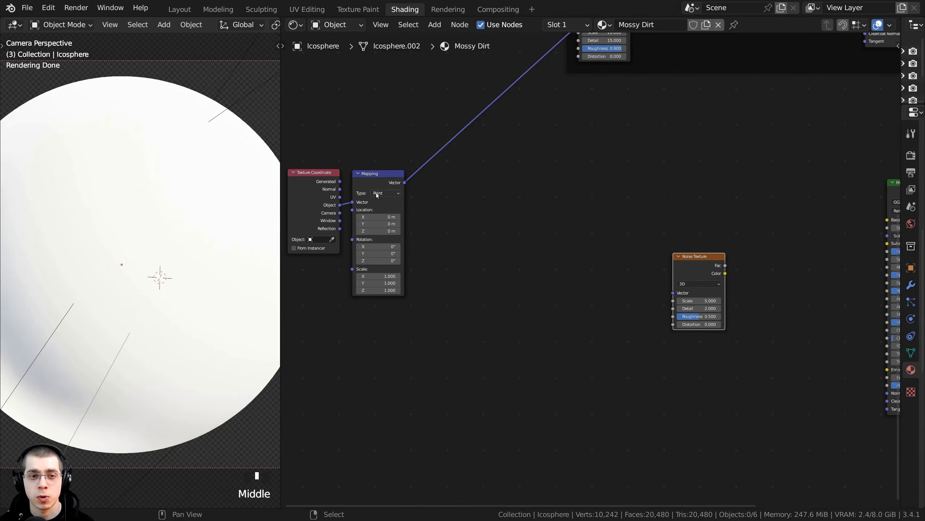
scroll(376, 192, "up", 1)
left_click(380, 176)
left_click_drag(390, 176, 683, 291)
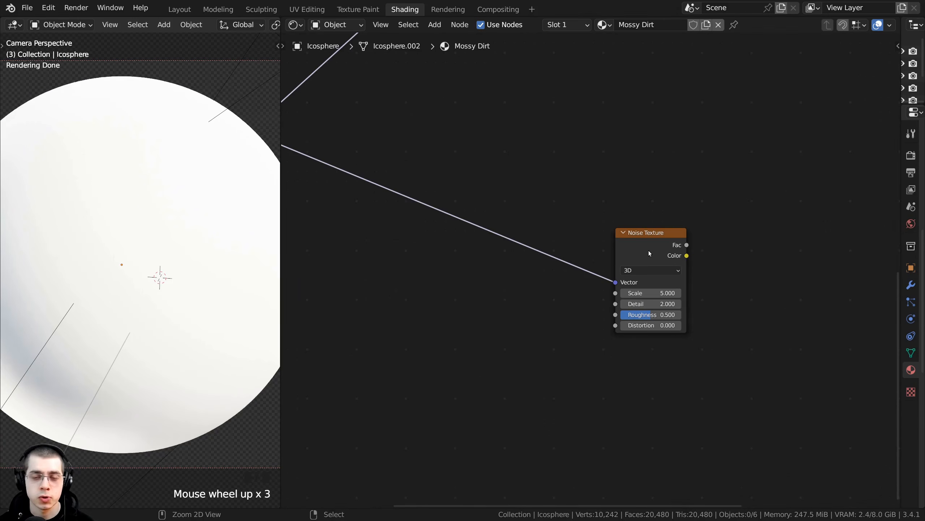
left_click(653, 245, "ctrl+shift")
middle_click_drag(654, 245, 552, 255)
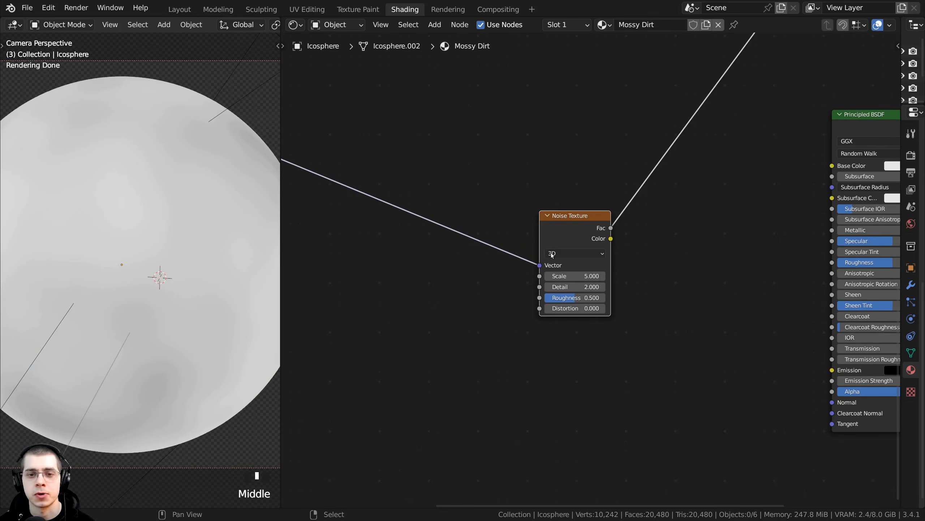
Set the new Noise Texture's Scale to 20 and Detail to 15
scroll(552, 255, "up", 2)
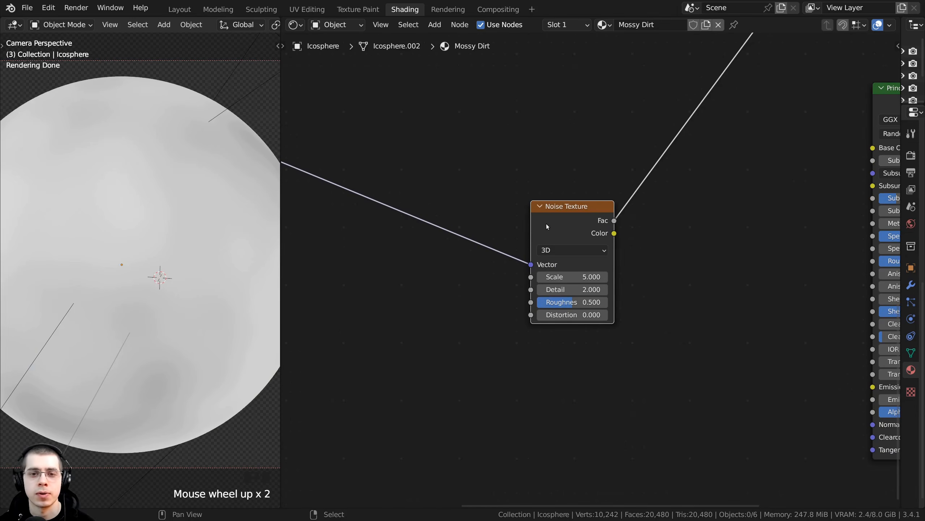
left_click(571, 274)
type("20")
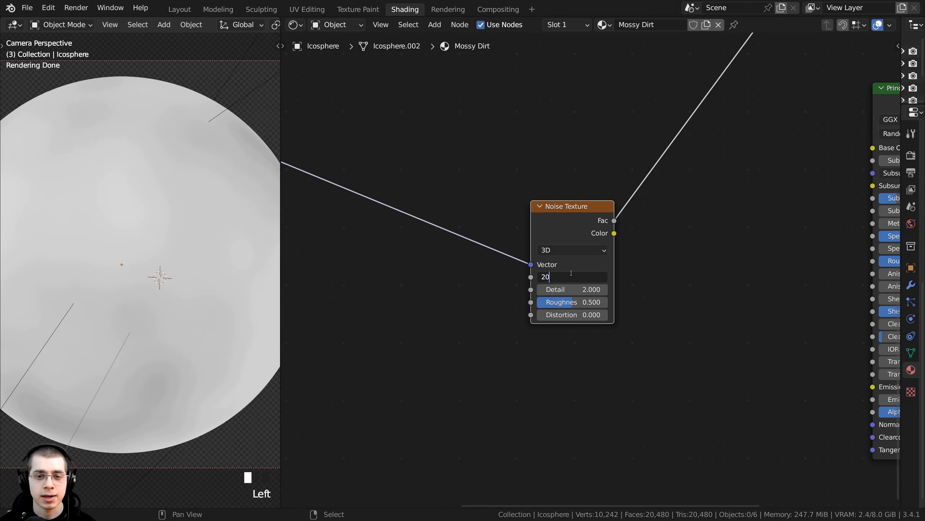
key("Return")
scroll(557, 286, "up", 2)
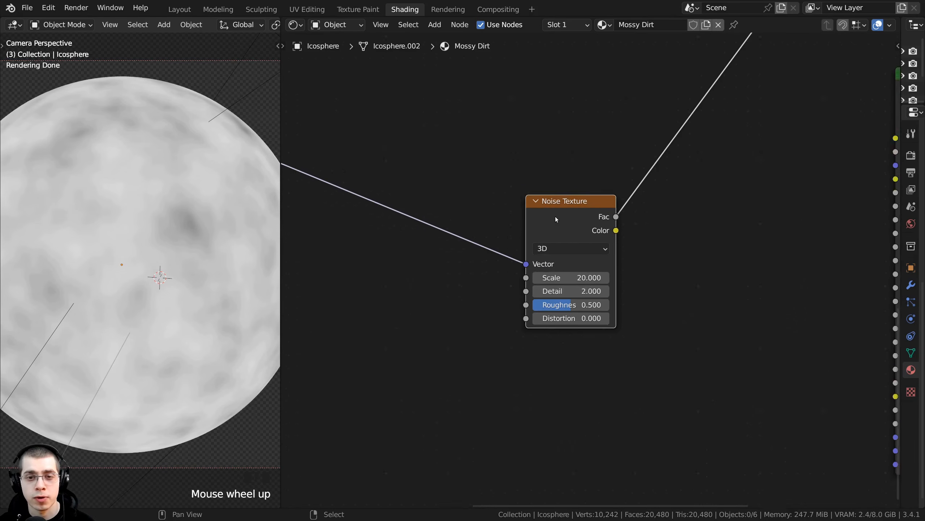
left_click(556, 293)
type("15")
key("Return")
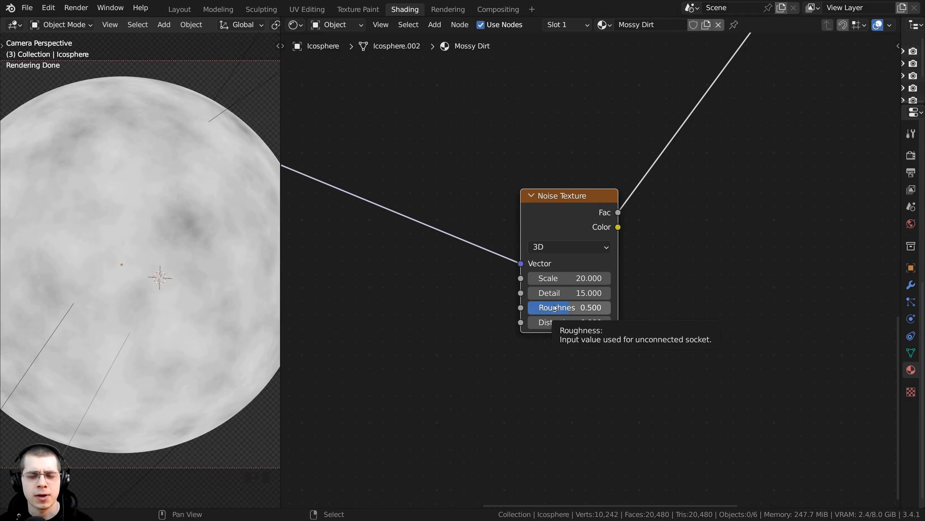
Set the same Noise Texture's Roughness to 0.55 and Distortion to 0.2
left_click(579, 308)
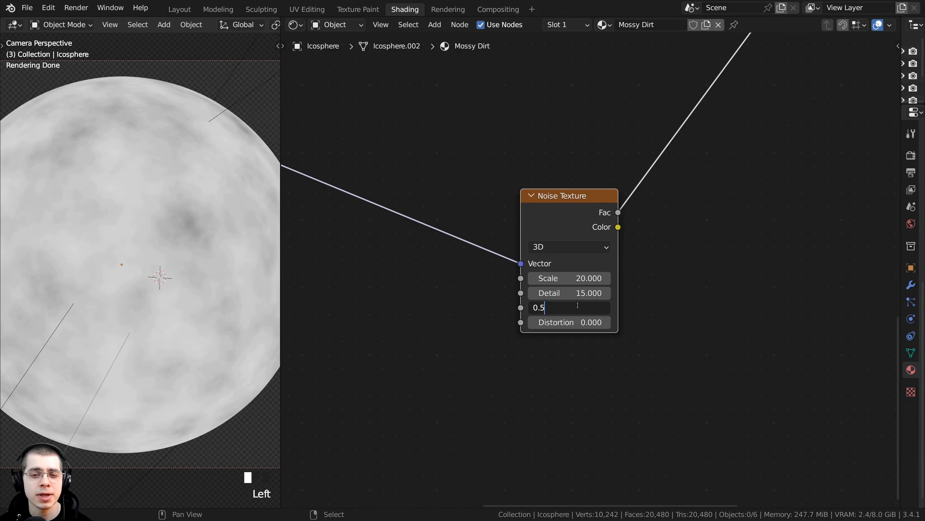
type("5")
key("Return")
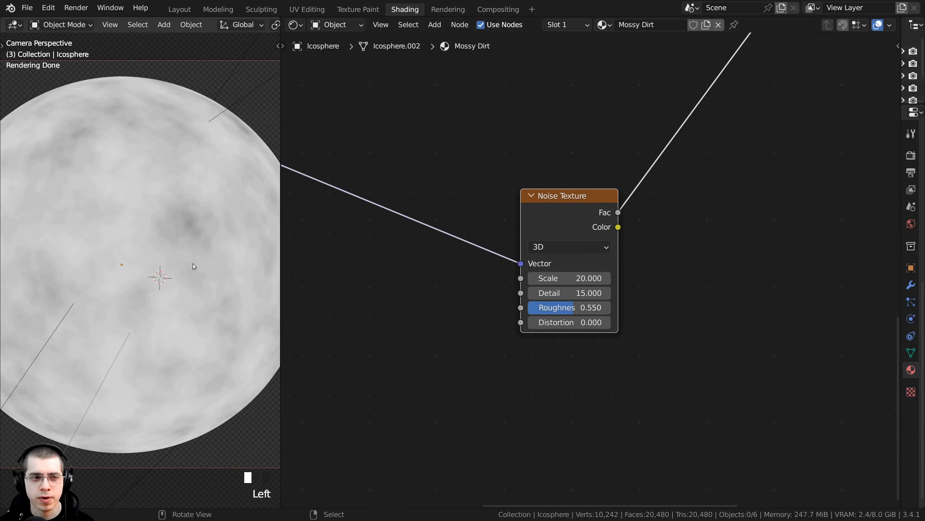
scroll(192, 263, "up", 3)
scroll(206, 186, "down", 3)
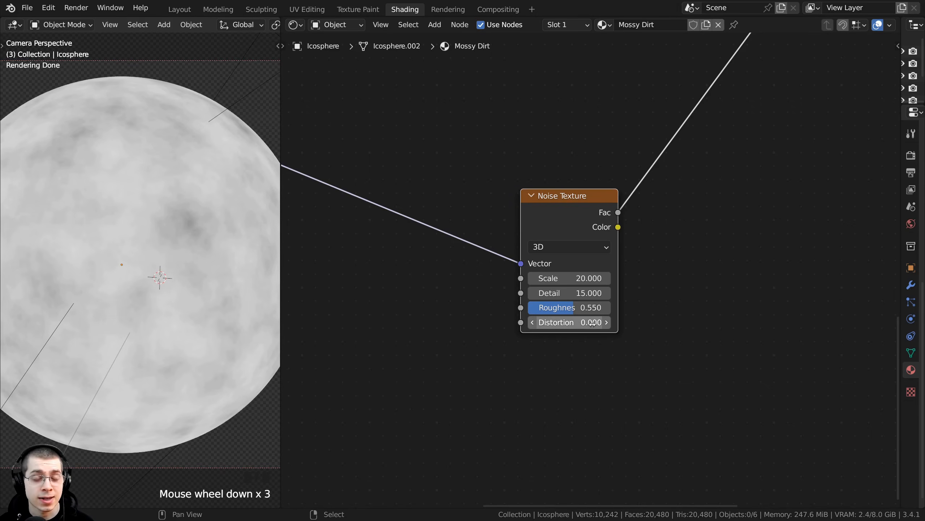
left_click(573, 322)
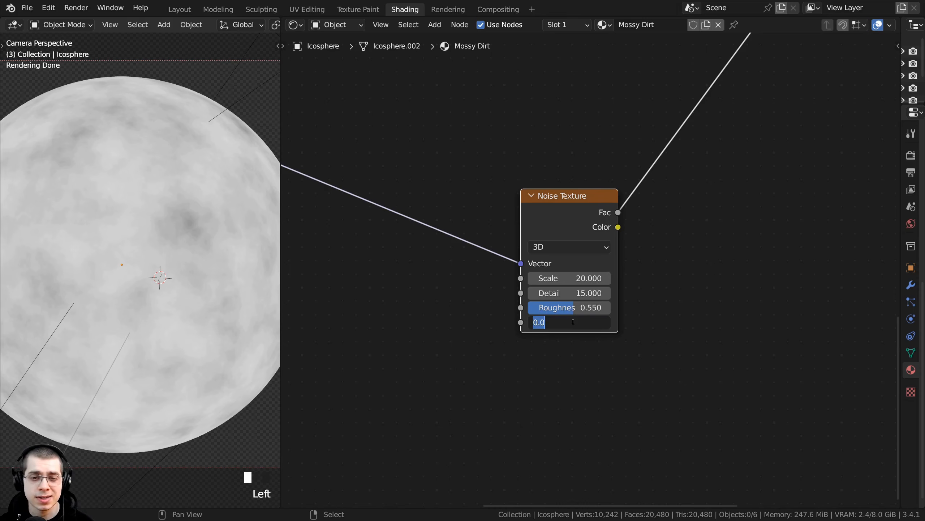
type("2")
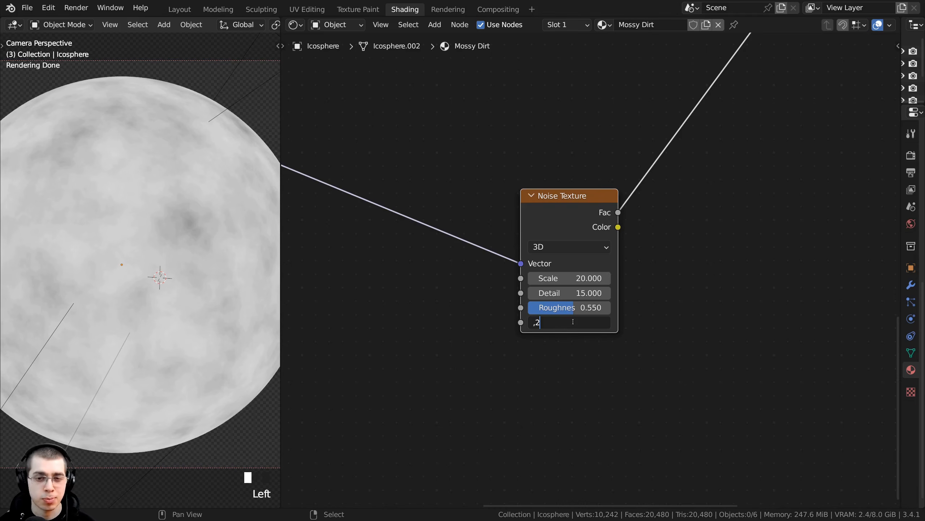
key("BackSpace")
type(".2")
key("Return")
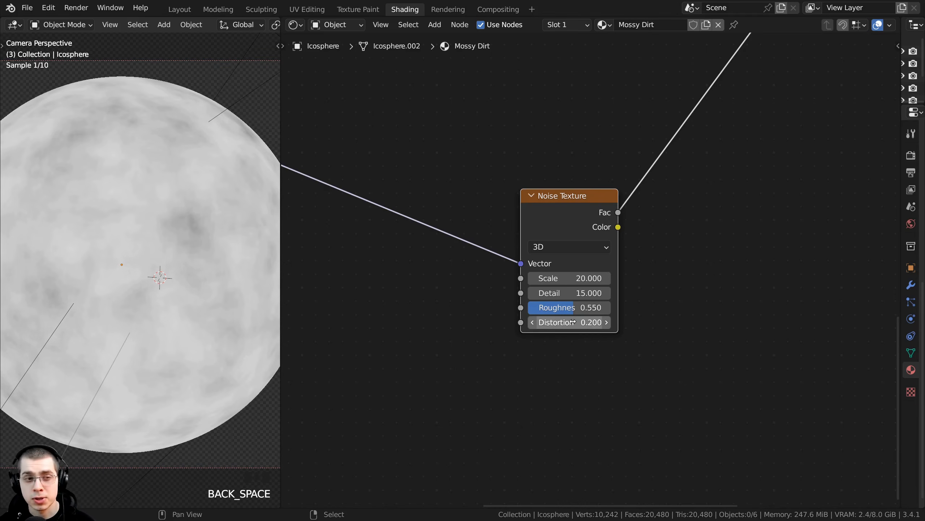
Examine the noise pattern on the sphere up close and from afar, and return to the camera view
middle_click_drag(104, 217, 84, 186, "shift")
scroll(187, 185, "up", 3)
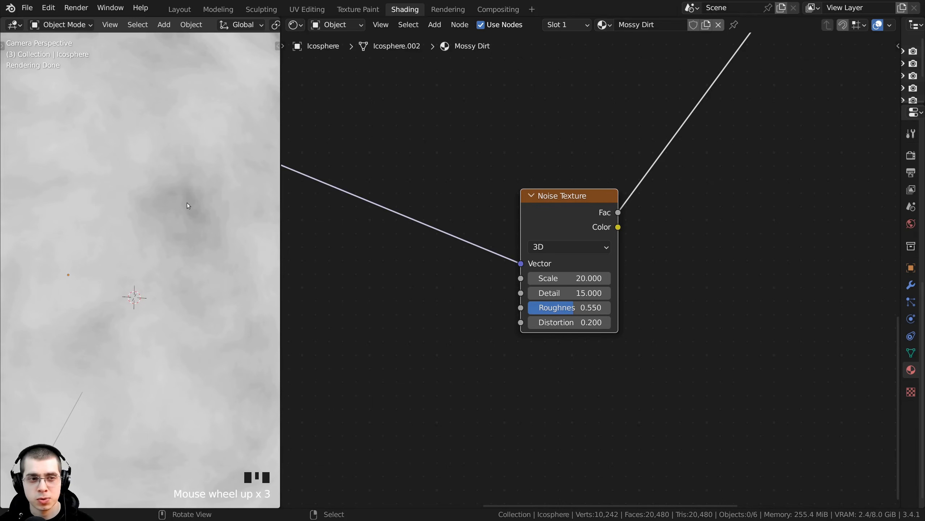
scroll(186, 205, "down", 4)
middle_click_drag(171, 250, 143, 164, "shift")
scroll(531, 241, "down", 3)
scroll(532, 241, "down", 2)
scroll(463, 290, "up", 1)
scroll(195, 206, "up", 4)
scroll(160, 220, "down", 3)
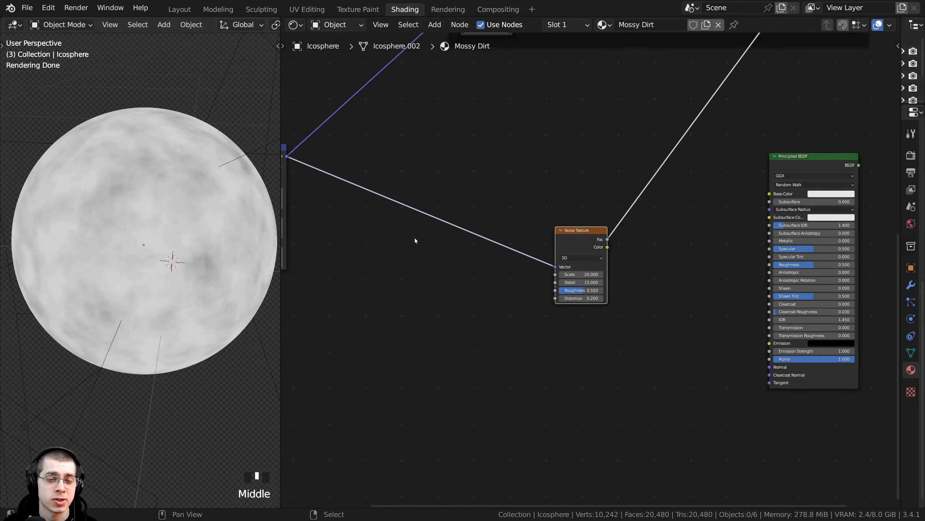
key("KP_0")
scroll(136, 261, "down", 1)
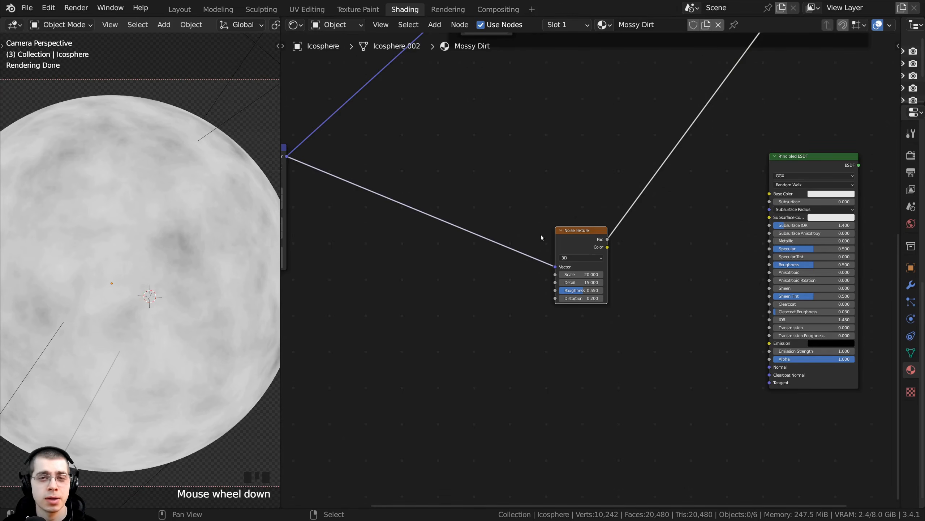
Insert a Musgrave Texture node into the link between the Mapping node and the new Noise Texture
left_click_drag(576, 233, 563, 231)
middle_click_drag(456, 231, 590, 254)
scroll(409, 184, "up", 2)
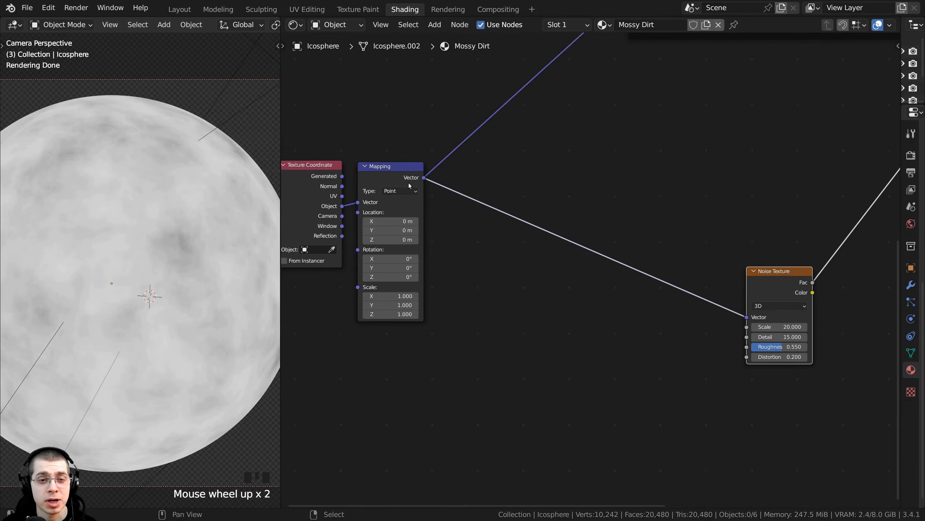
middle_click_drag(391, 189, 375, 184)
left_click(435, 190)
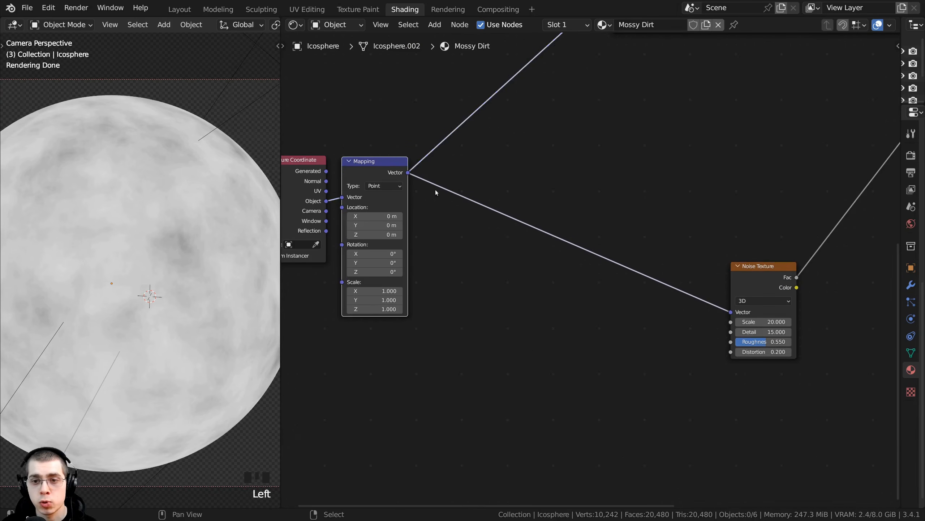
left_click(740, 272)
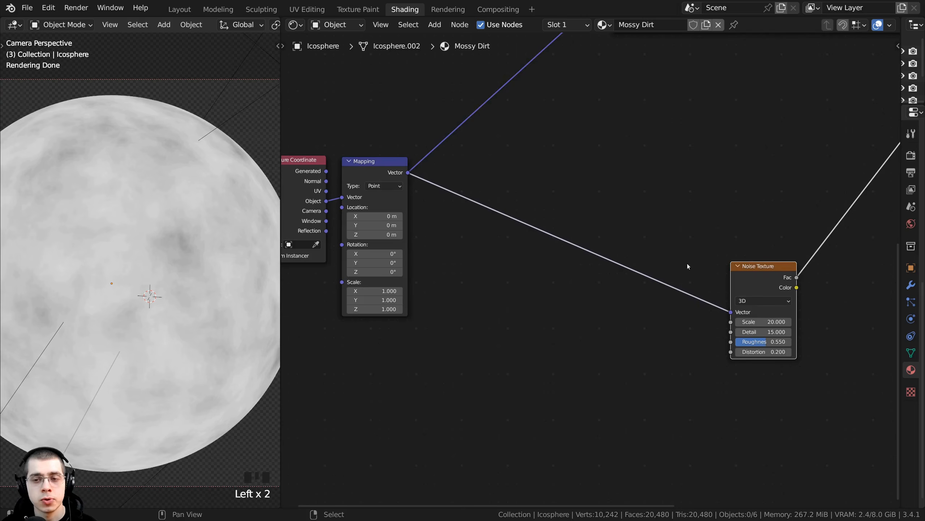
middle_click_drag(567, 210, 538, 192)
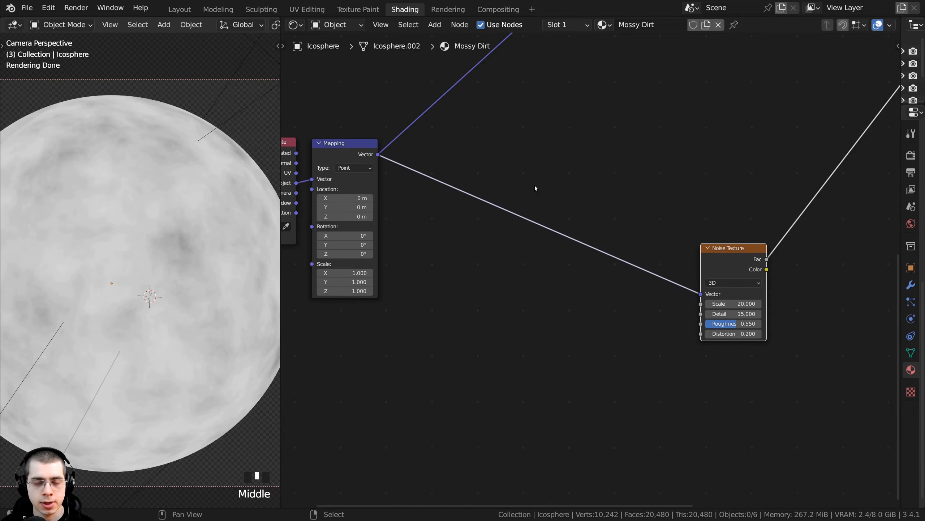
key("shift+a")
left_click(534, 185)
type("mus")
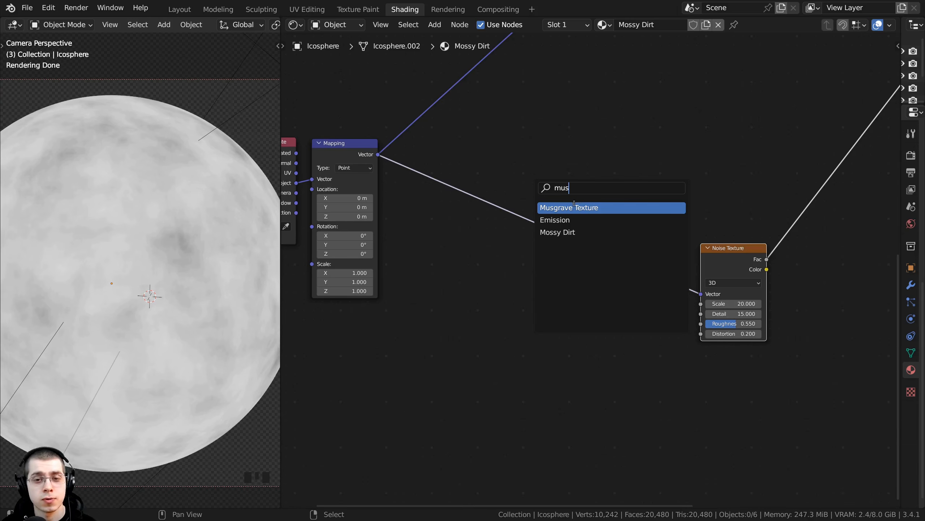
left_click(574, 206)
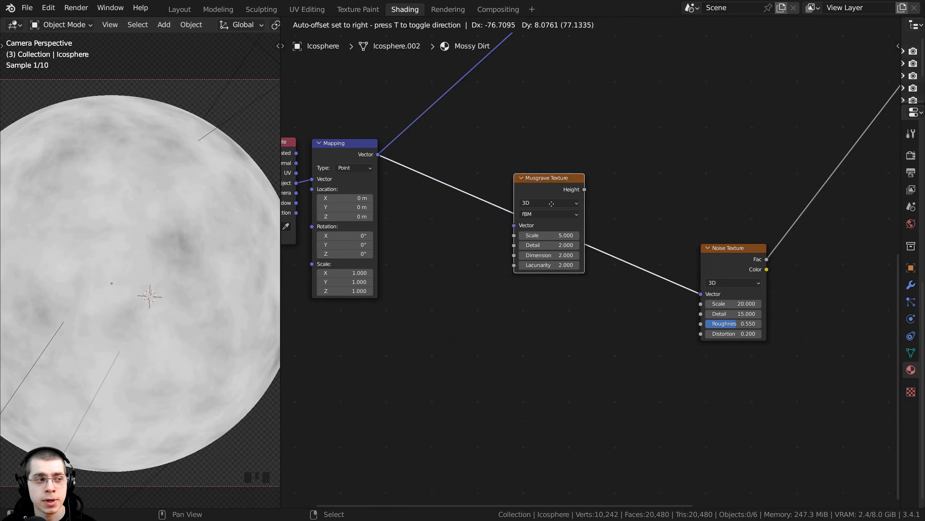
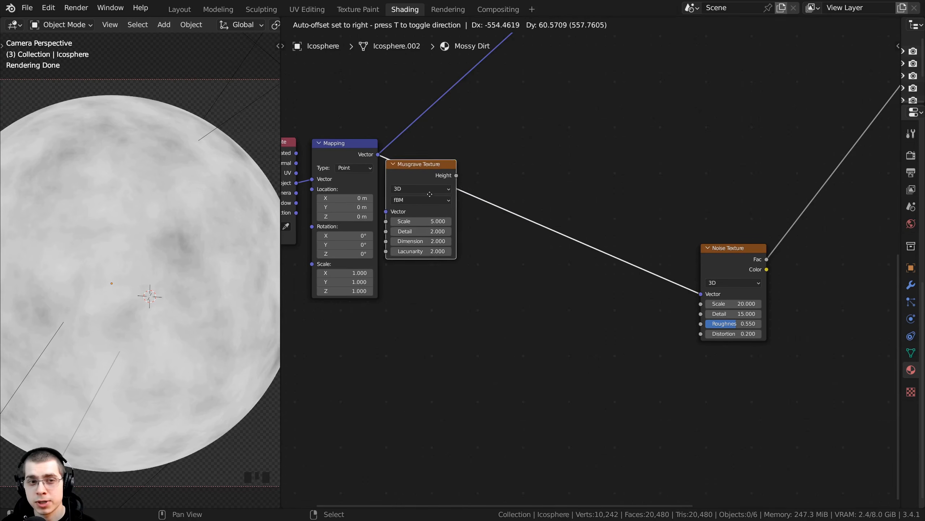
left_click(541, 258)
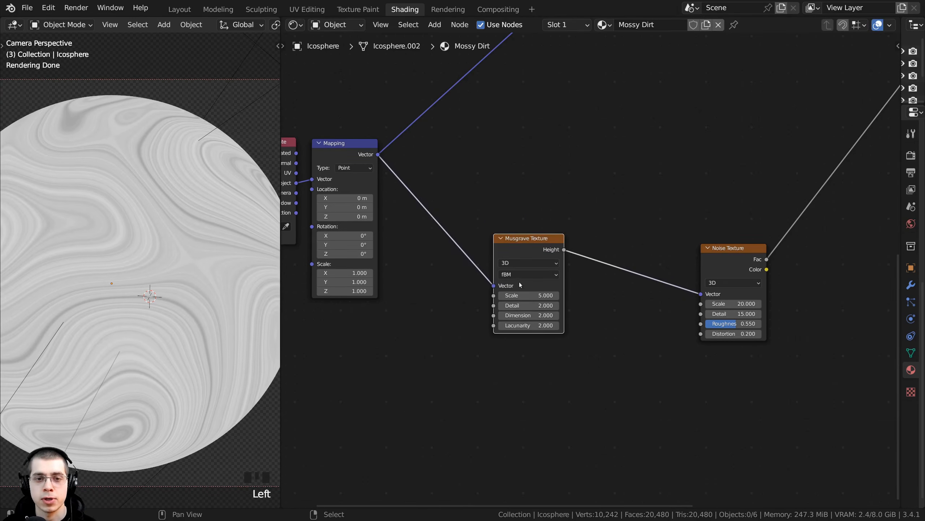
Move the Noise Texture closer to the Musgrave Texture and shift the Musgrave Texture up slightly to tidy the chain
scroll(503, 252, "up", 2)
middle_click_drag(318, 125, 493, 198)
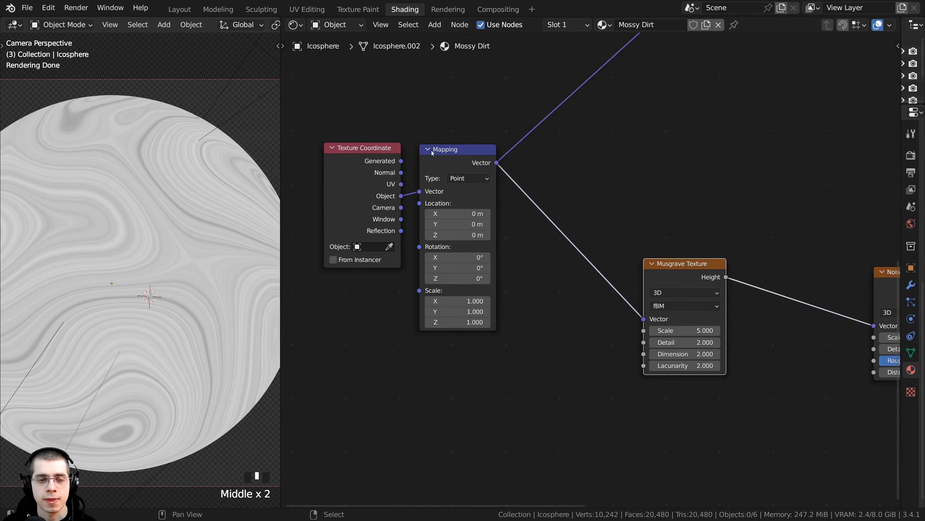
left_click_drag(442, 152, 437, 145)
middle_click_drag(505, 165, 499, 220)
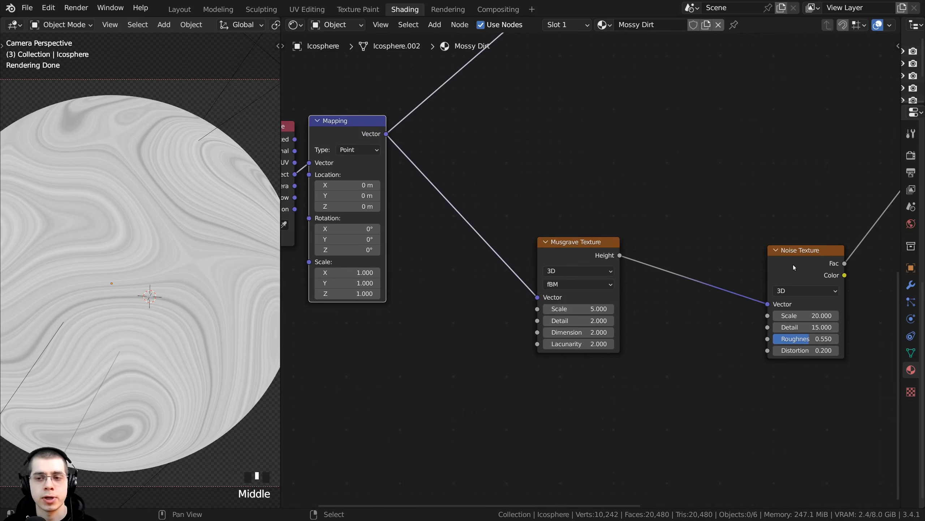
left_click_drag(793, 267, 765, 254)
left_click_drag(606, 247, 604, 220)
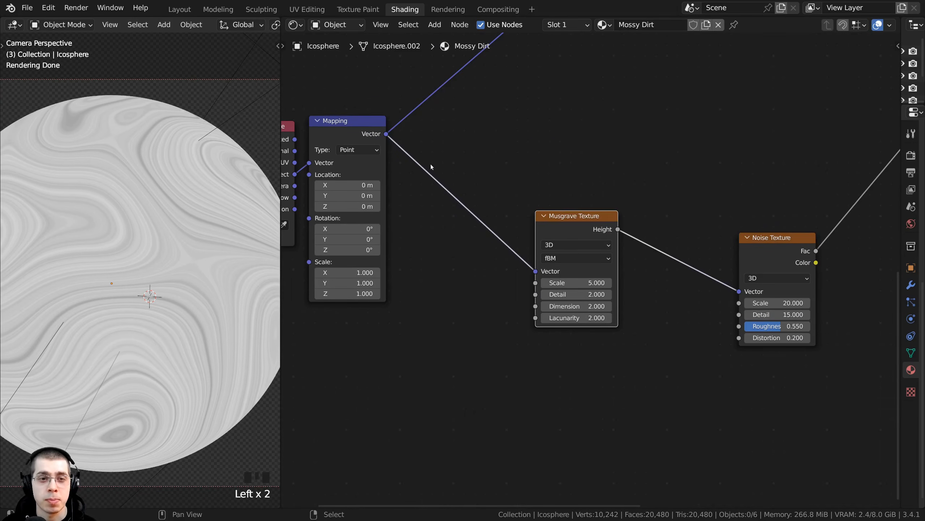
scroll(642, 274, "up", 2)
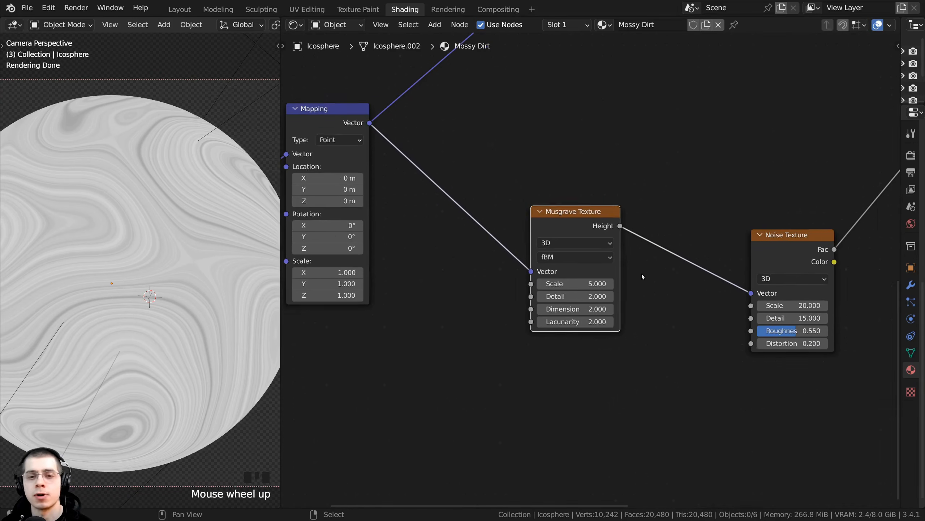
middle_click_drag(610, 270, 574, 270)
scroll(545, 274, "up", 2)
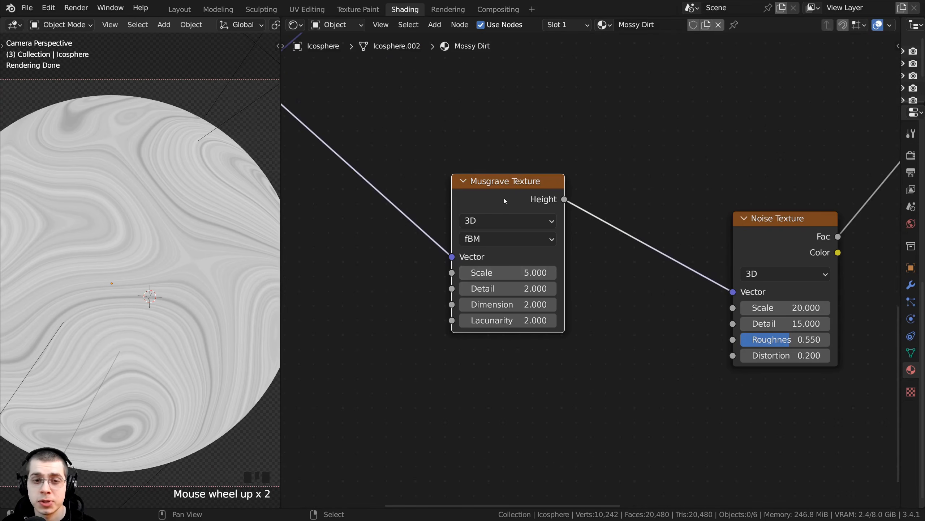
Switch the Musgrave Texture's type to Multifractal and set its Detail to 15
left_click_drag(531, 214, 531, 214)
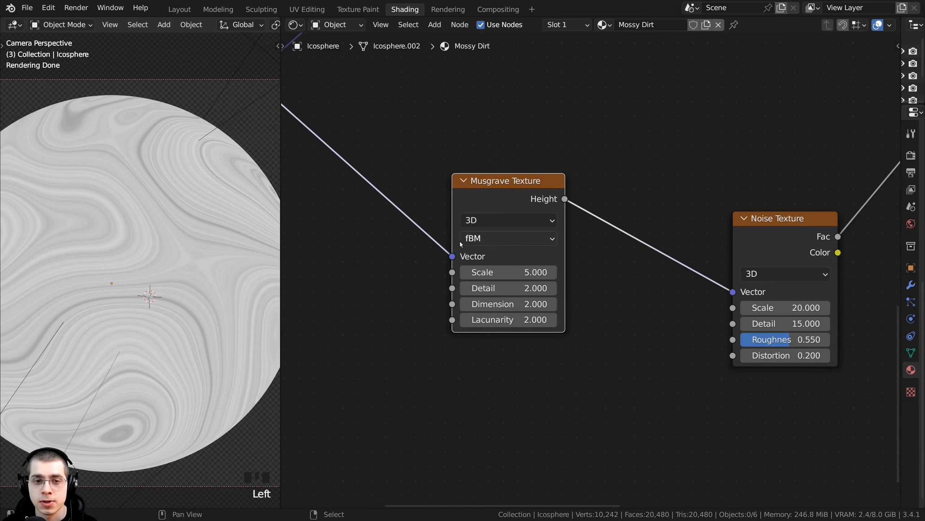
left_click(473, 239)
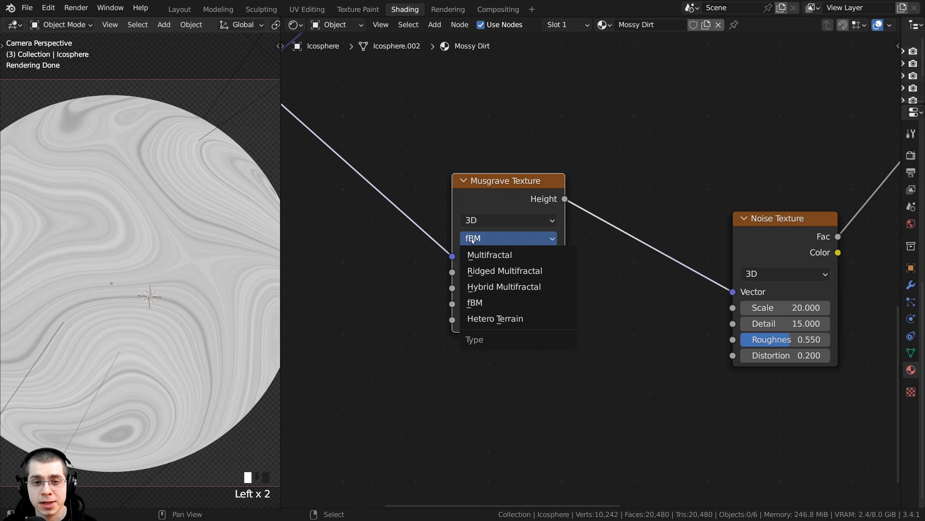
left_click(479, 256)
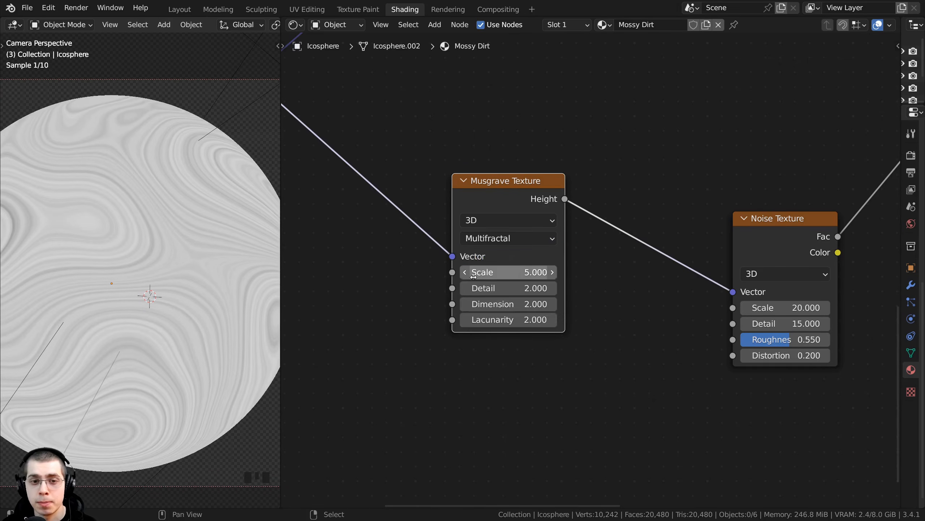
middle_click_drag(475, 274, 471, 269)
left_click_drag(486, 283, 524, 291)
left_click_drag(524, 285, 605, 285)
left_click_drag(517, 202, 477, 200)
middle_click_drag(485, 304, 437, 299)
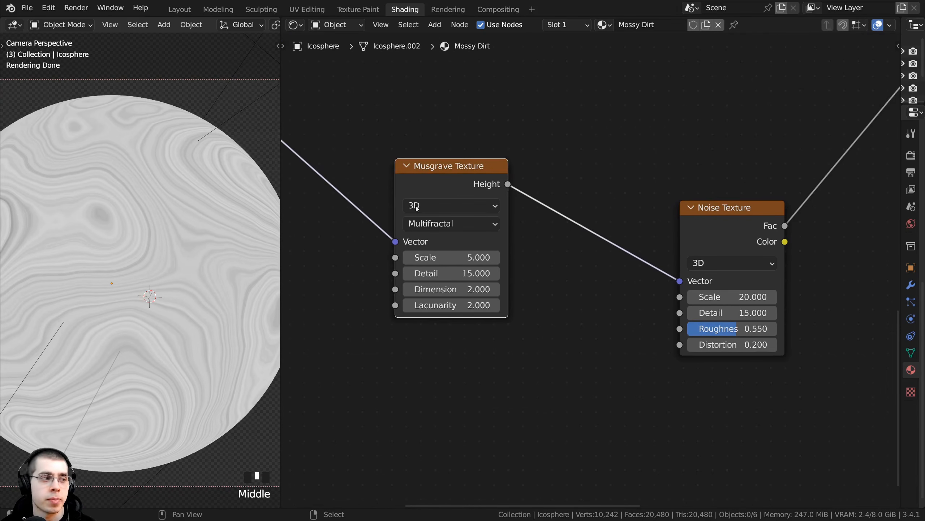
Set the Musgrave Texture's Dimension to 0.8
left_click_drag(437, 289, 377, 289, "shift")
key("Escape")
left_click(450, 292)
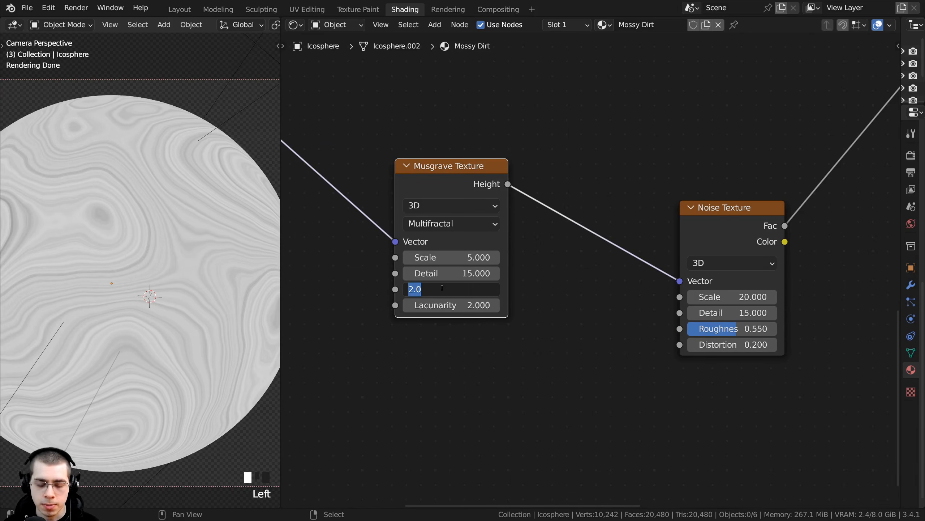
type(".8")
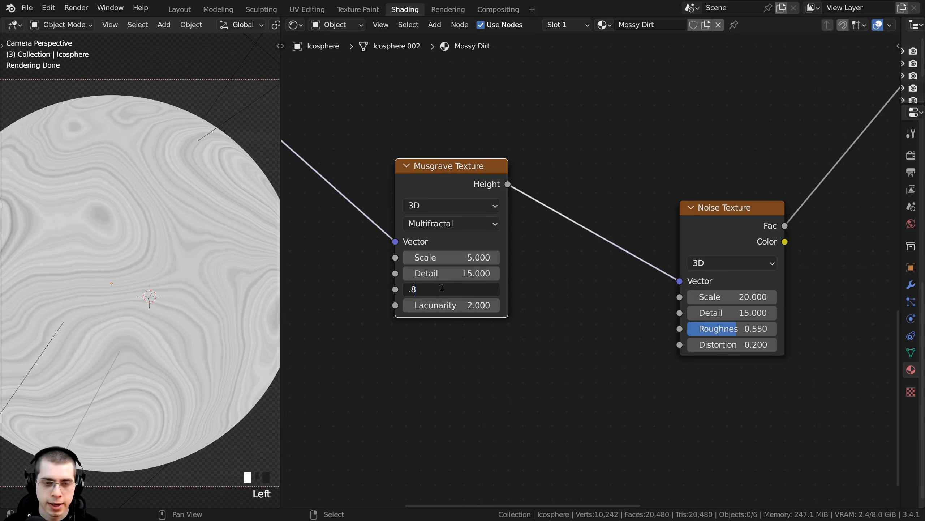
key("Return")
Inspect the distorted pattern on the sphere up close, and move the Musgrave Texture farther from the Noise Texture to widen the gap
scroll(106, 285, "up", 3)
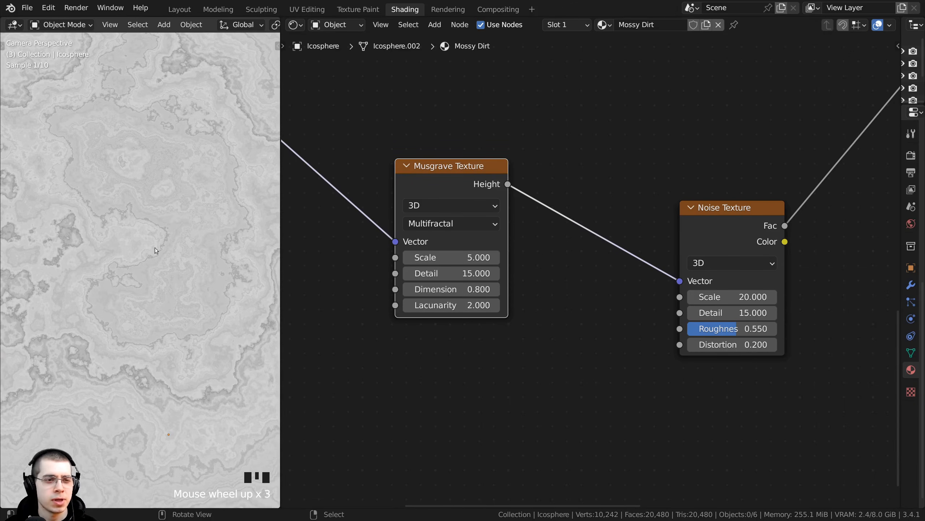
scroll(146, 243, "up", 4)
scroll(142, 231, "up", 3)
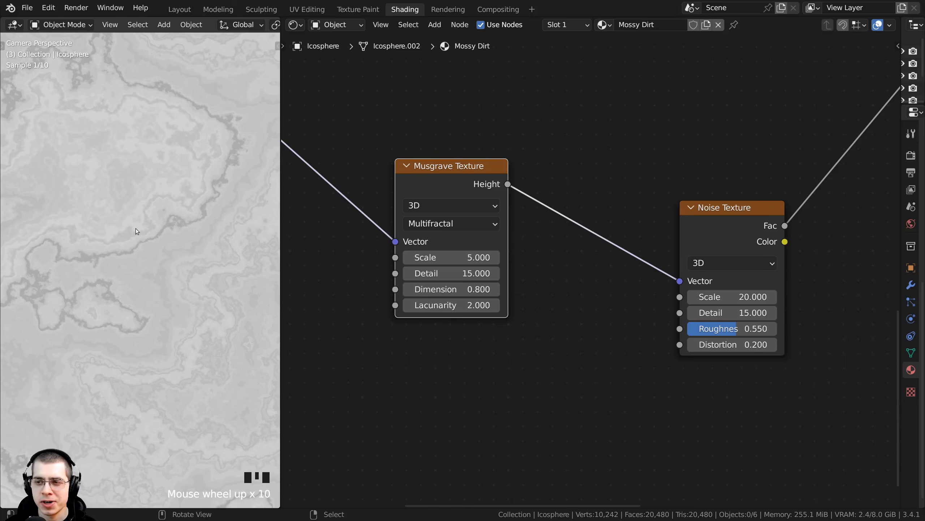
middle_click_drag(143, 248, 161, 242, "shift")
scroll(215, 339, "down", 1)
scroll(461, 258, "down", 4)
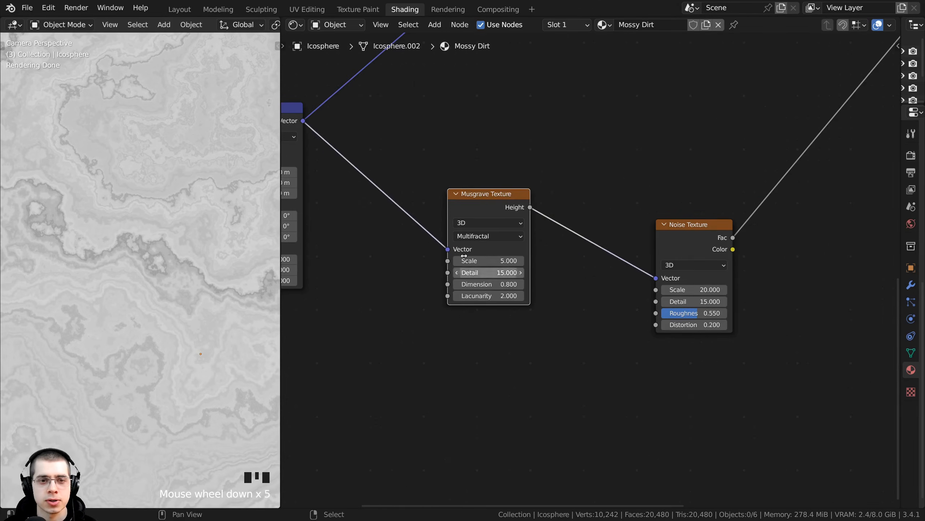
left_click_drag(481, 207, 455, 233)
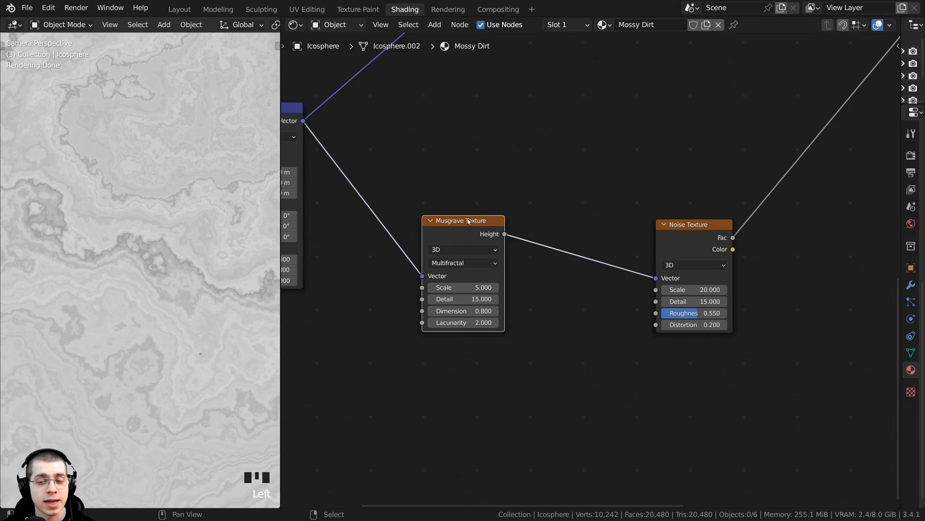
left_click(669, 234)
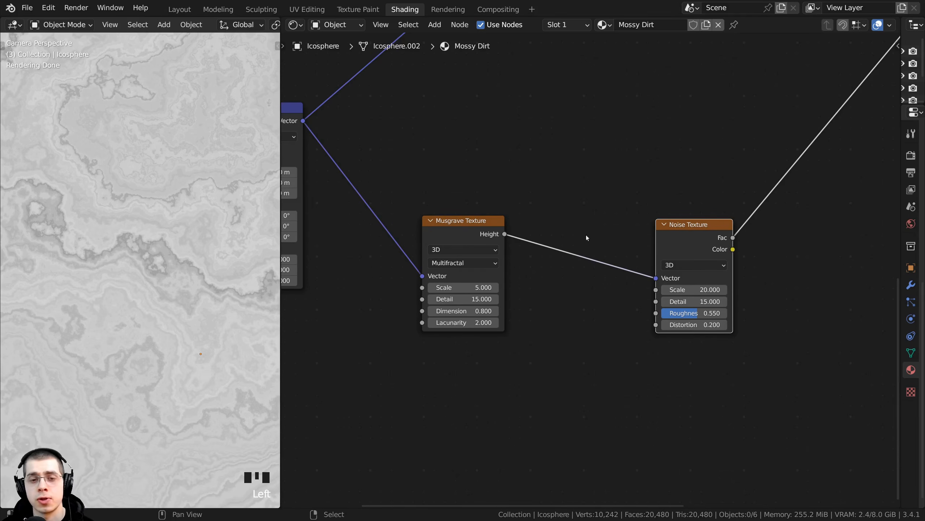
left_click(470, 231)
scroll(466, 235, "up", 2)
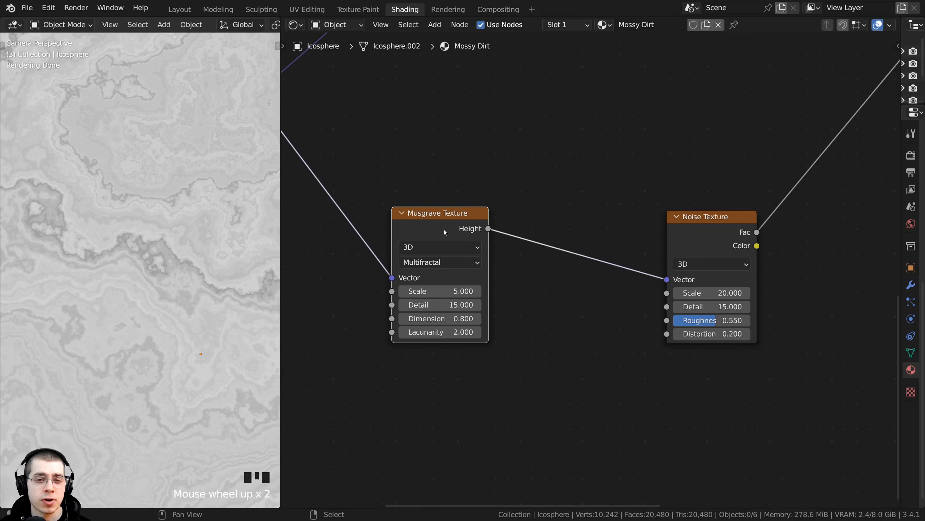
left_click(721, 241)
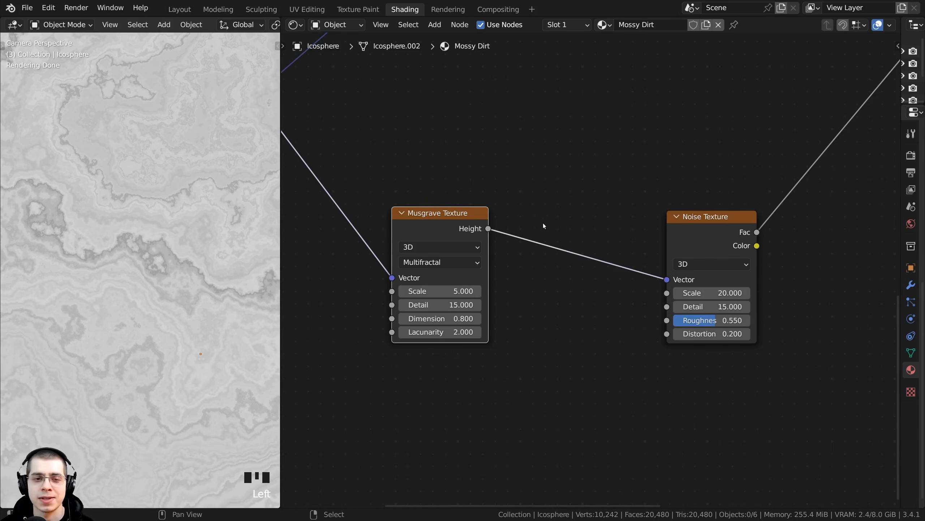
Add a Mix node above the Musgrave and Noise Textures and set its data type to Color
key("shift+a")
left_click(533, 199)
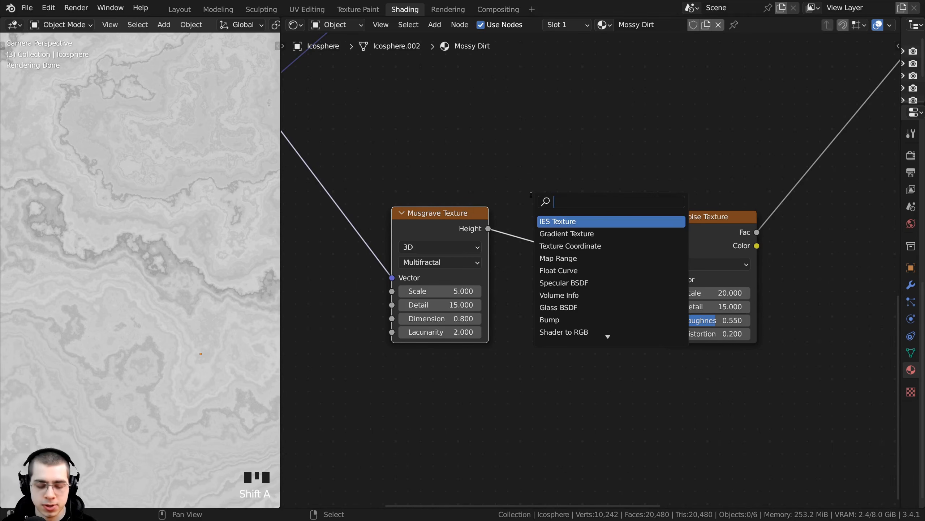
type("mix")
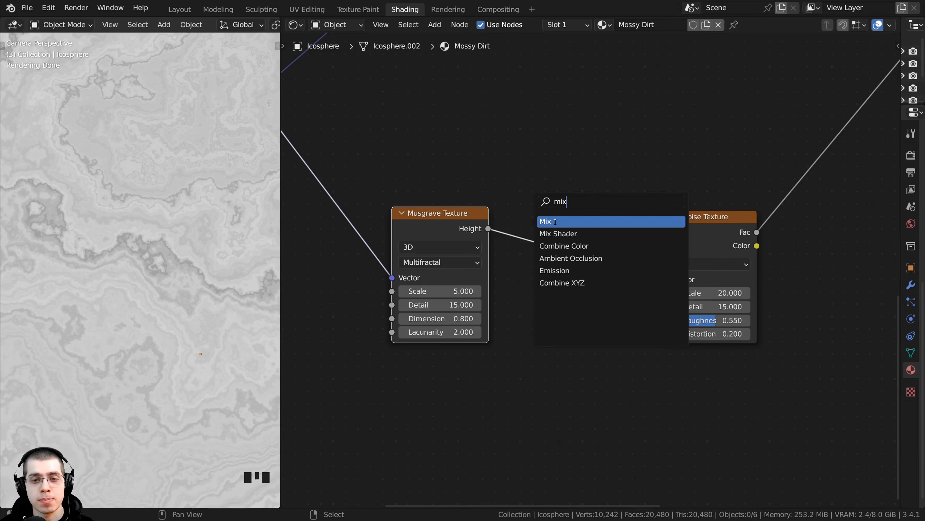
left_click(555, 221)
left_click(542, 210)
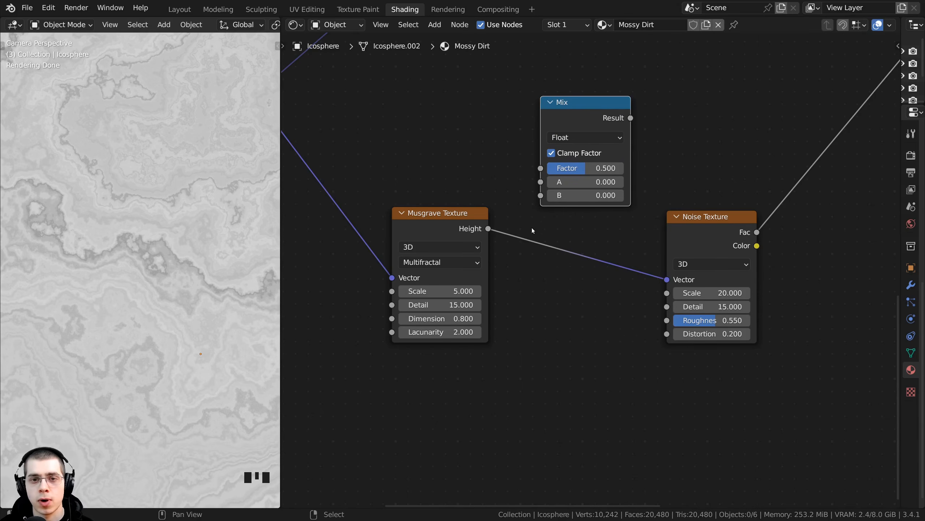
left_click(561, 138)
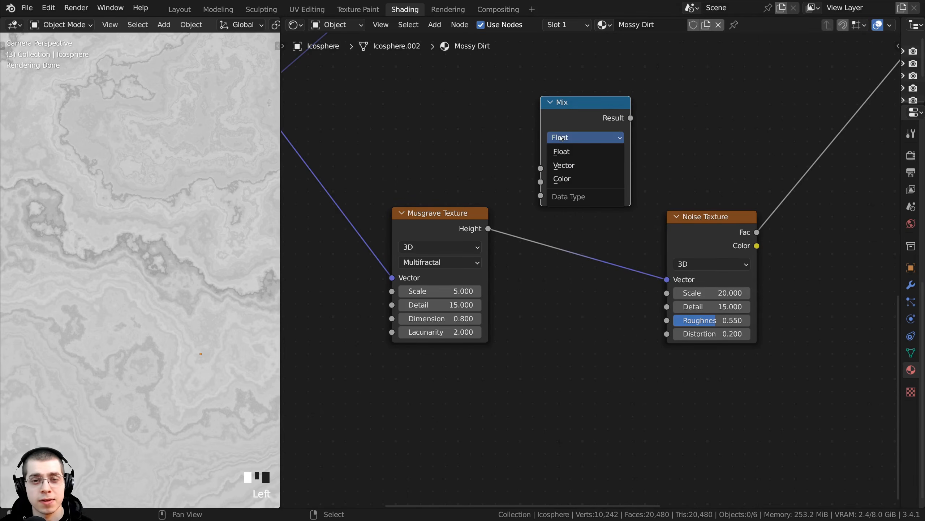
left_click(561, 178)
Insert the Mix node into the link between the Musgrave Texture's Height output and the Noise Texture's Vector input
left_click_drag(581, 101, 576, 181)
middle_click_drag(573, 203, 682, 172)
left_click_drag(682, 171, 686, 170)
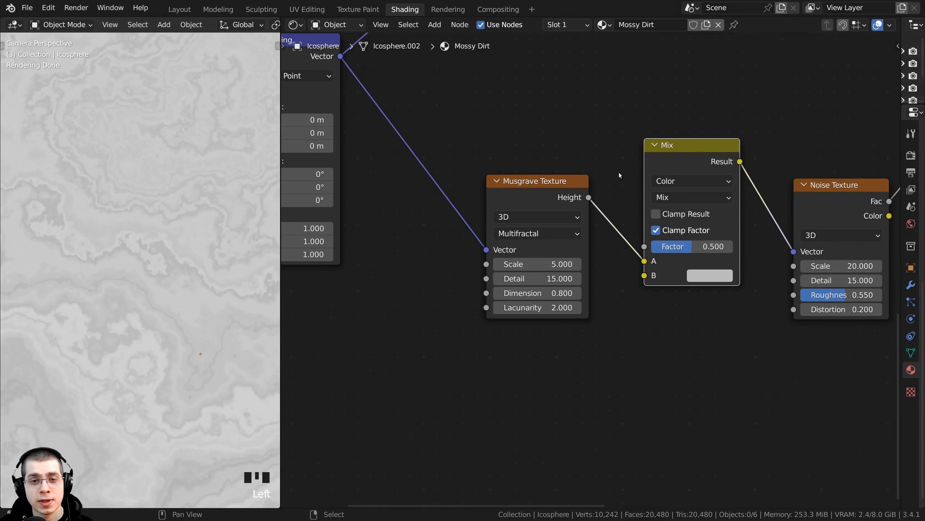
Move the Musgrave Texture's Height link from the Mix node's A input to its B input
middle_click_drag(479, 138, 568, 184)
scroll(568, 184, "down", 3)
left_click_drag(422, 126, 429, 120)
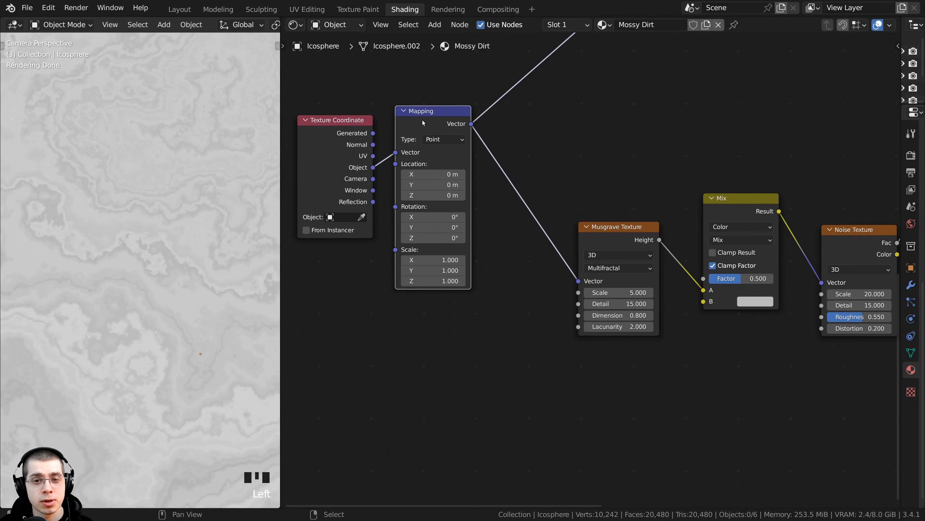
middle_click_drag(426, 133, 362, 114)
middle_click_drag(511, 297, 506, 297)
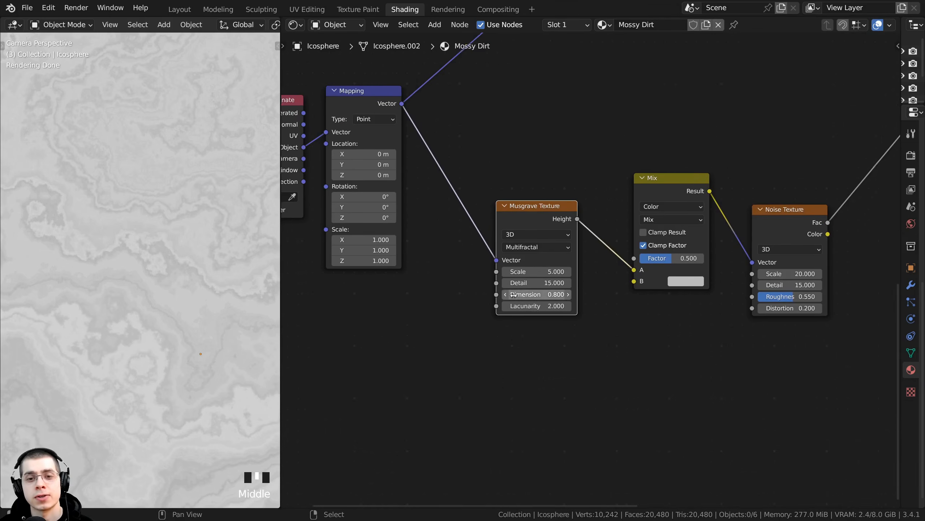
scroll(505, 297, "up", 2)
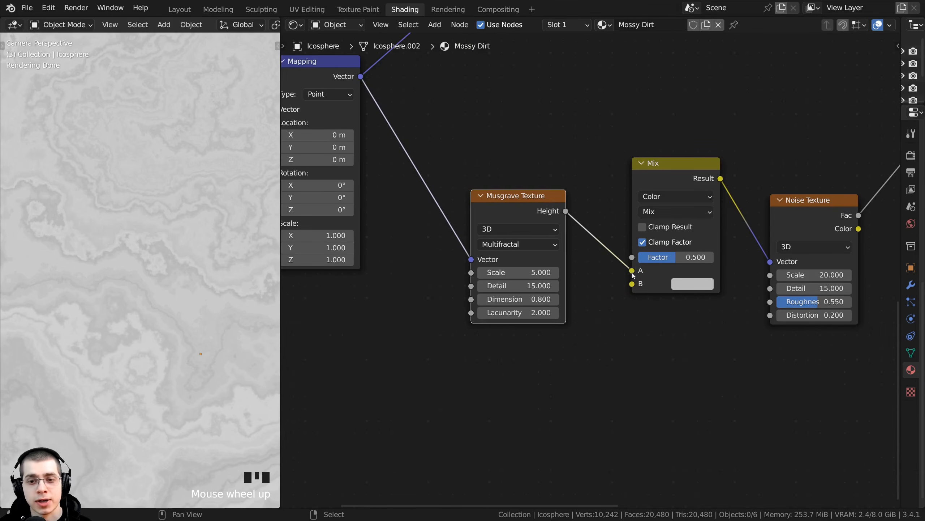
mouse_move(632, 270)
left_mouse_down()
mouse_move(621, 276)
mouse_move(632, 283)
left_mouse_up()
scroll(436, 208, "down", 1)
middle_click_drag(436, 207, 493, 225)
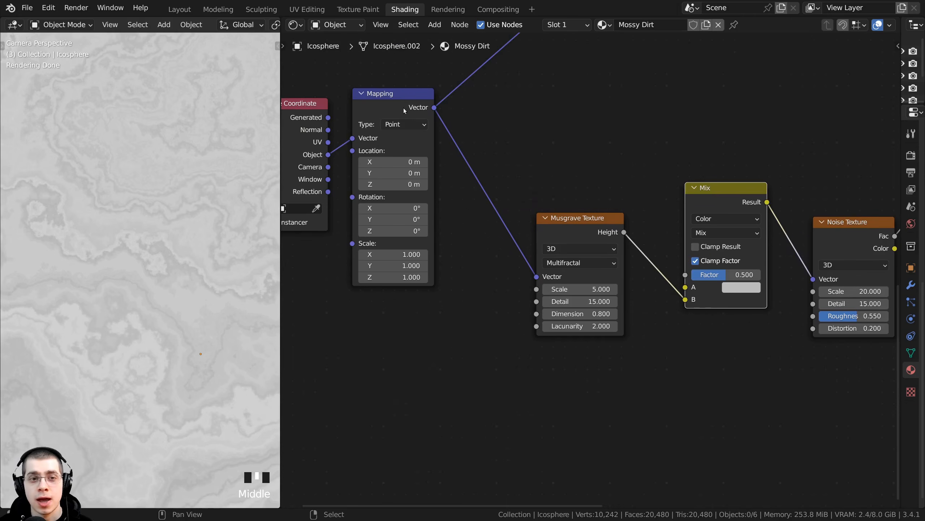
Connect the Mapping node's Vector output to the Mix node's A input and move the Musgrave Texture node slightly down
left_click(403, 106)
middle_click_drag(431, 129, 381, 126)
left_click_drag(385, 105, 635, 283)
left_click_drag(537, 231, 536, 259)
Vary the Mix factor down to 0 and up to about 0.398, and reposition the Musgrave Texture and Noise Texture nodes
left_click_drag(630, 273, 586, 272)
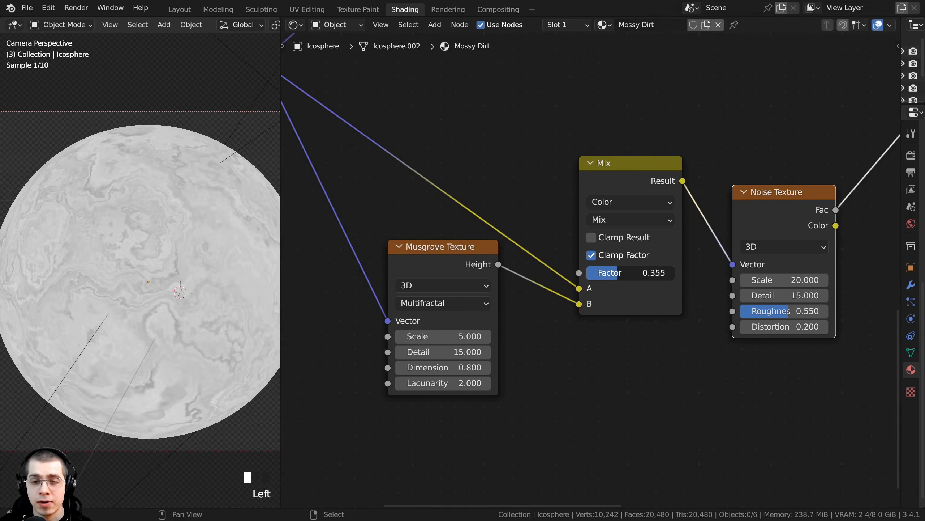
middle_click_drag(445, 211, 499, 206)
left_click_drag(496, 247, 483, 262)
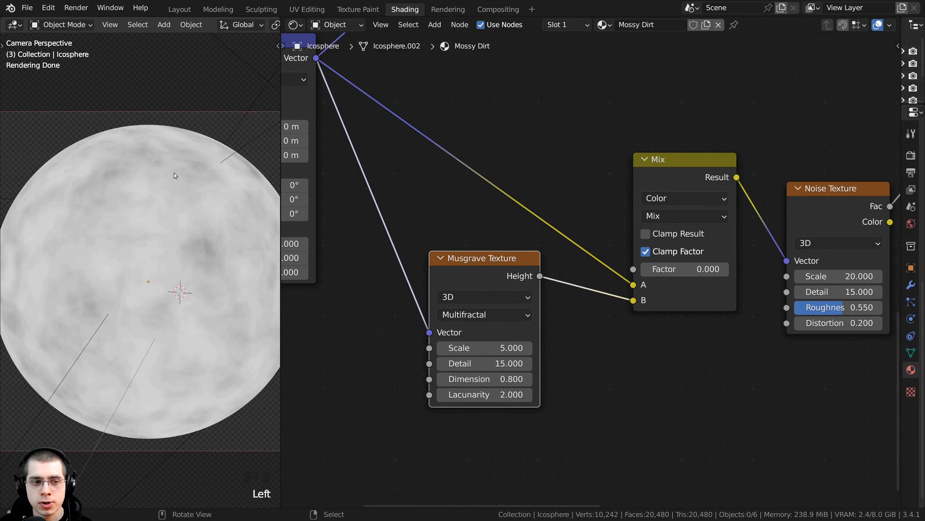
middle_click_drag(568, 219, 516, 218)
left_click_drag(778, 189, 776, 174)
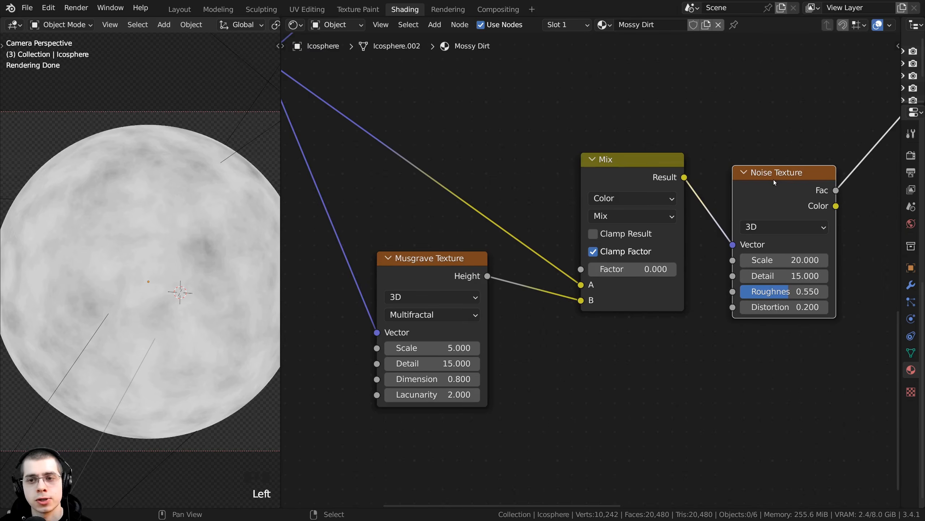
left_click_drag(597, 269, 633, 268)
left_click_drag(440, 270, 424, 265)
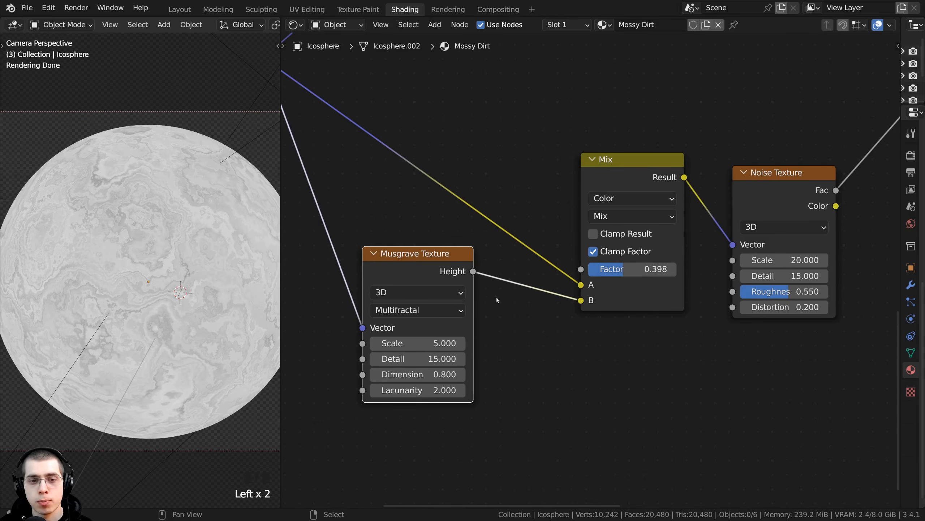
middle_click_drag(633, 265, 617, 265)
mouse_move(616, 265)
left_mouse_down()
mouse_move(596, 265)
mouse_move(631, 264)
mouse_move(607, 265)
left_mouse_up()
Change the Mix node's blending mode to Linear Light and set its factor to 0.03
left_click(590, 217)
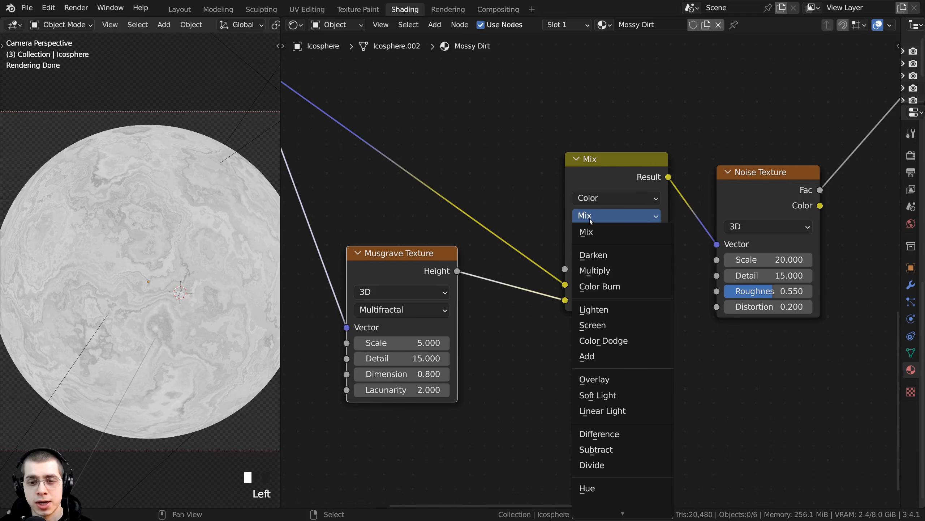
left_click(603, 410)
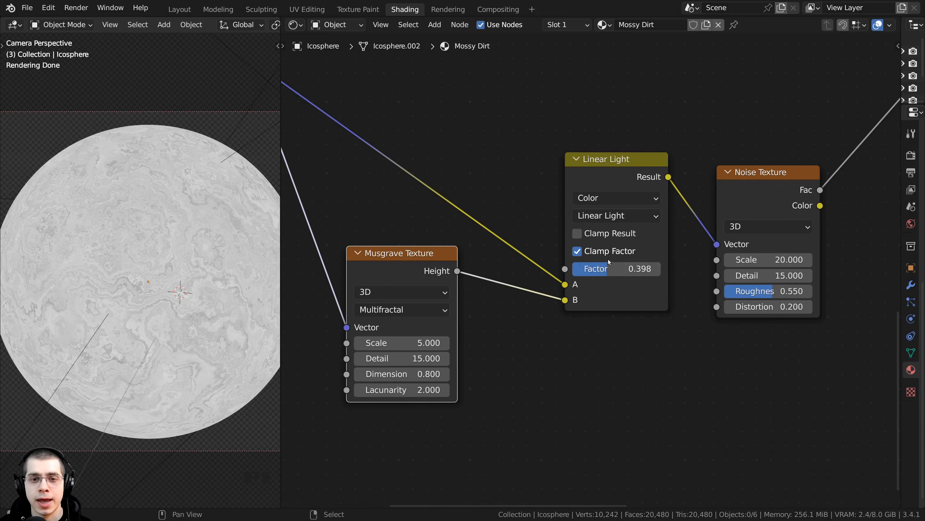
left_click_drag(608, 266, 580, 271)
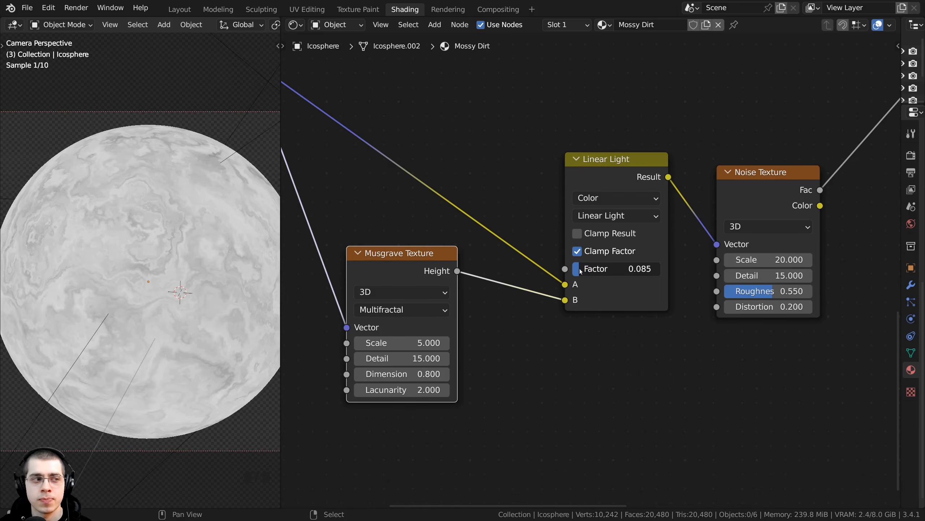
left_click(600, 264)
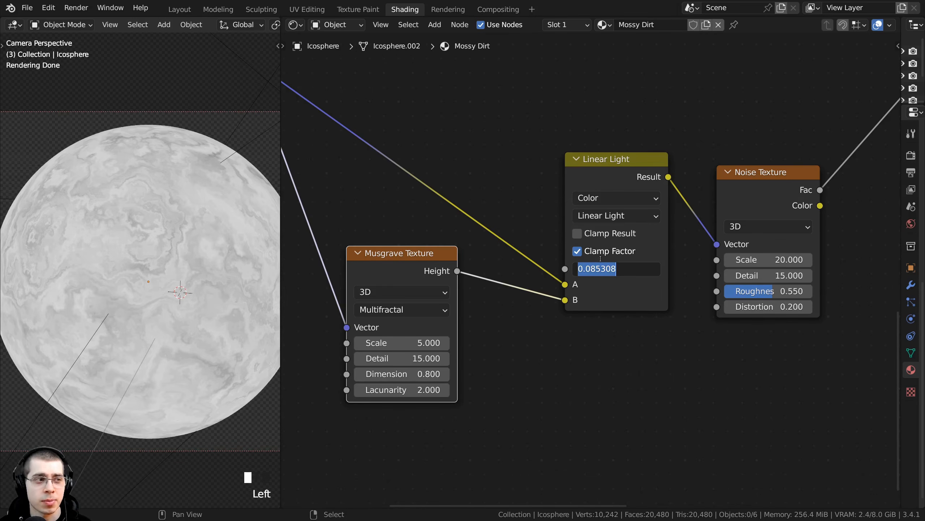
type(".0")
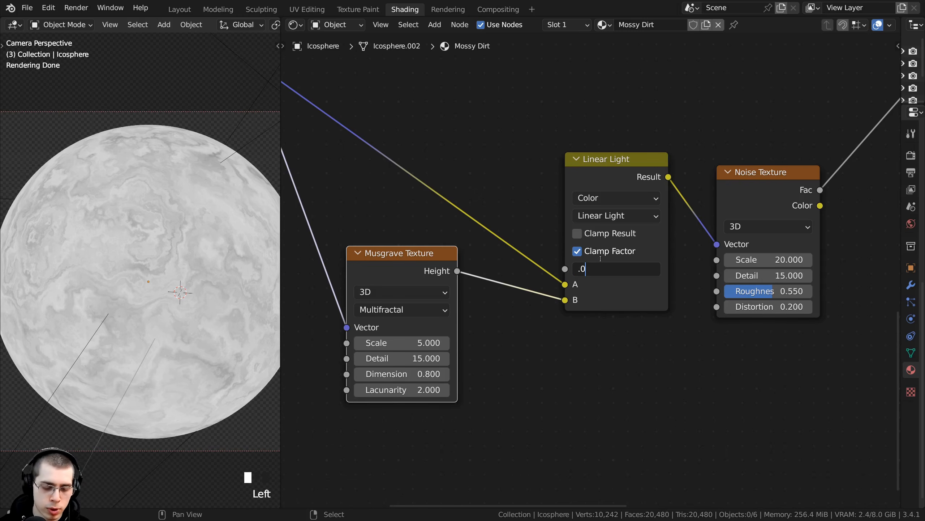
type("3")
key("Return")
Examine the distorted noise pattern on the sphere up close and return to the camera view
middle_click_drag(101, 286, 161, 275, "shift")
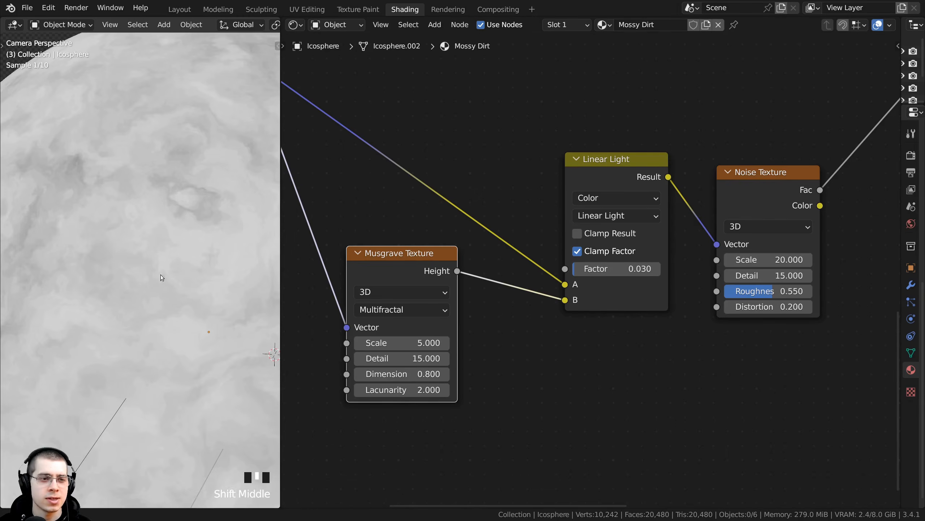
scroll(161, 275, "up", 3)
middle_click_drag(202, 250, 168, 223, "shift")
scroll(171, 248, "down", 3)
scroll(171, 325, "up", 3)
scroll(152, 202, "up", 3)
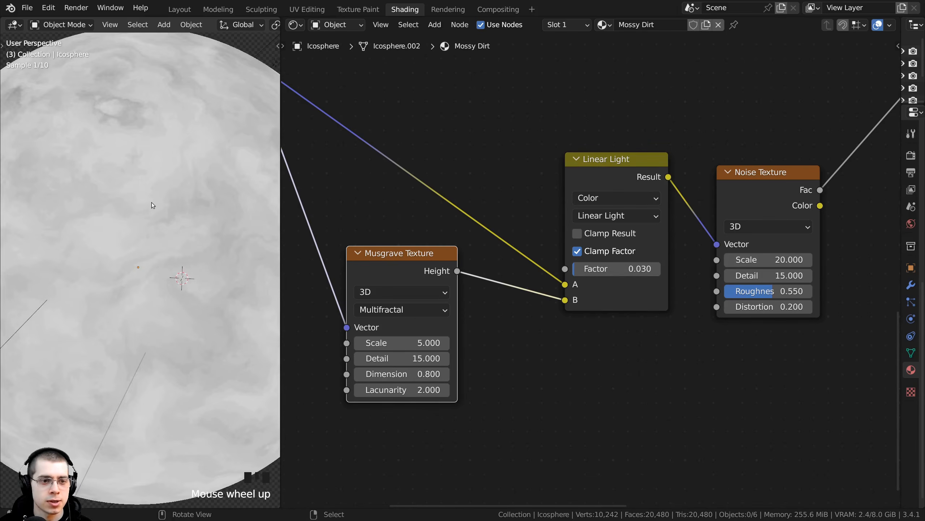
key("KP_0")
scroll(788, 197, "down", 5)
Connect the Noise Texture's Fac output to the Principled BSDF's Normal input
middle_click_drag(789, 197, 444, 185)
left_click(440, 178)
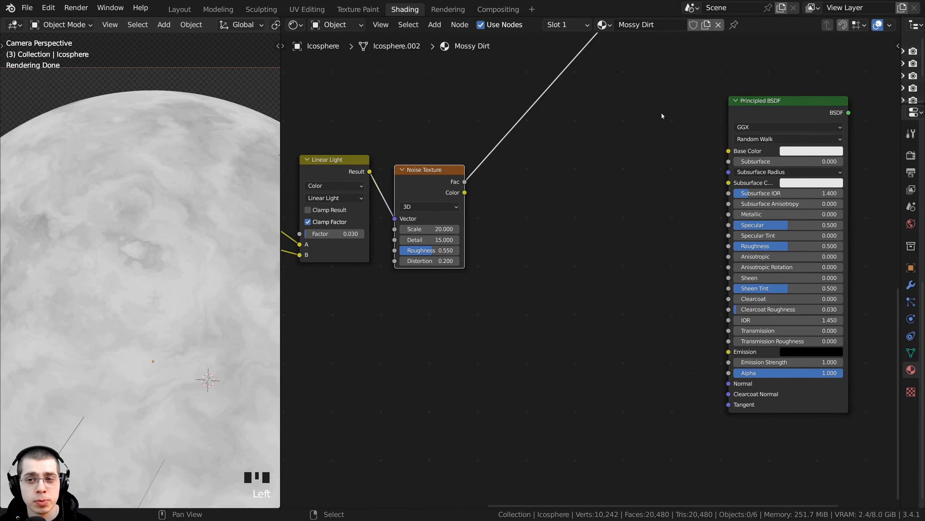
middle_click_drag(494, 176, 504, 163)
left_click(456, 162)
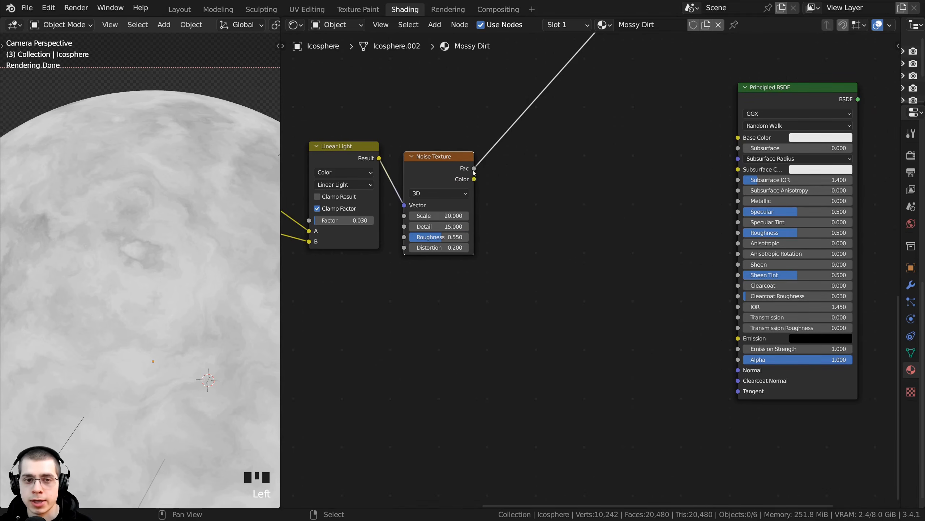
left_click_drag(473, 169, 738, 370)
scroll(639, 265, "down", 3)
middle_click_drag(582, 76, 555, 266)
middle_click_drag(530, 420, 480, 280)
scroll(478, 282, "up", 5)
middle_click_drag(448, 243, 424, 225)
scroll(424, 225, "up", 1)
left_click_drag(402, 216, 452, 202)
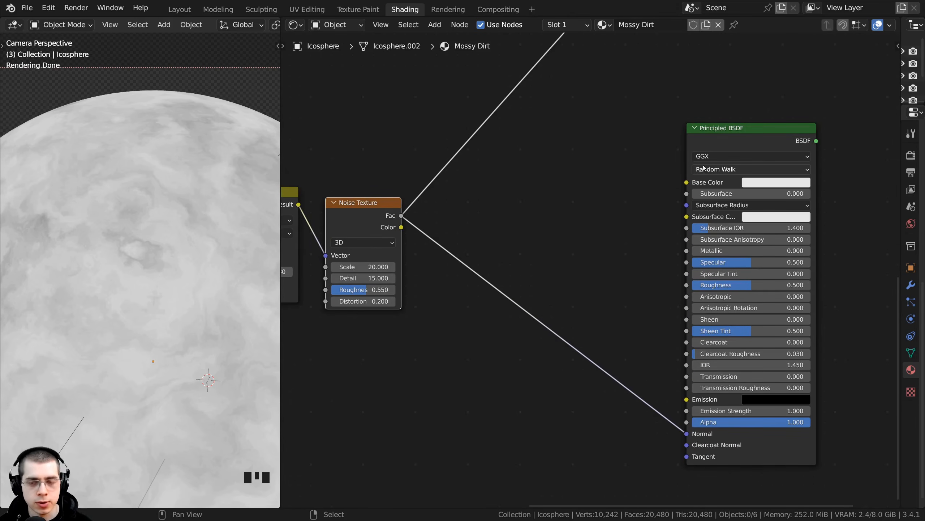
Preview the Principled BSDF on the sphere and move its node slightly up
left_click(730, 136, "ctrl+shift")
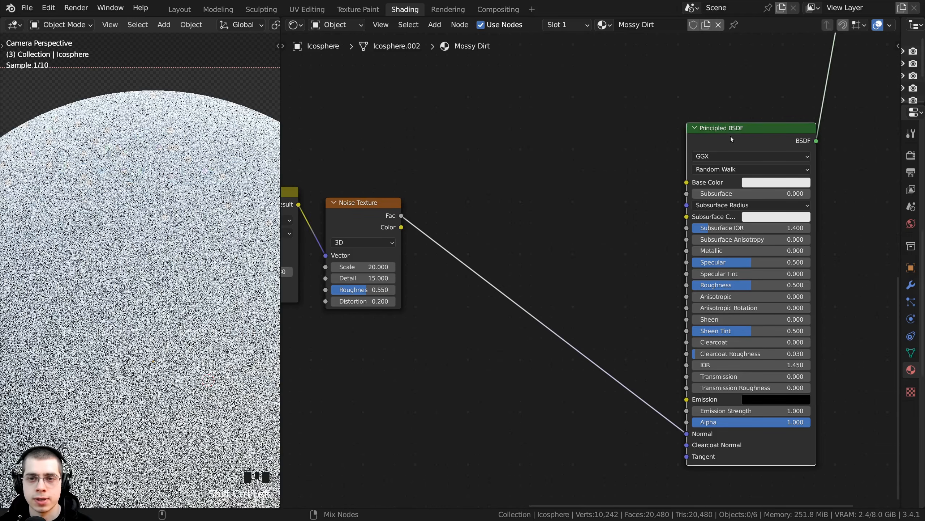
left_click_drag(730, 136, 726, 102)
scroll(219, 219, "down", 3)
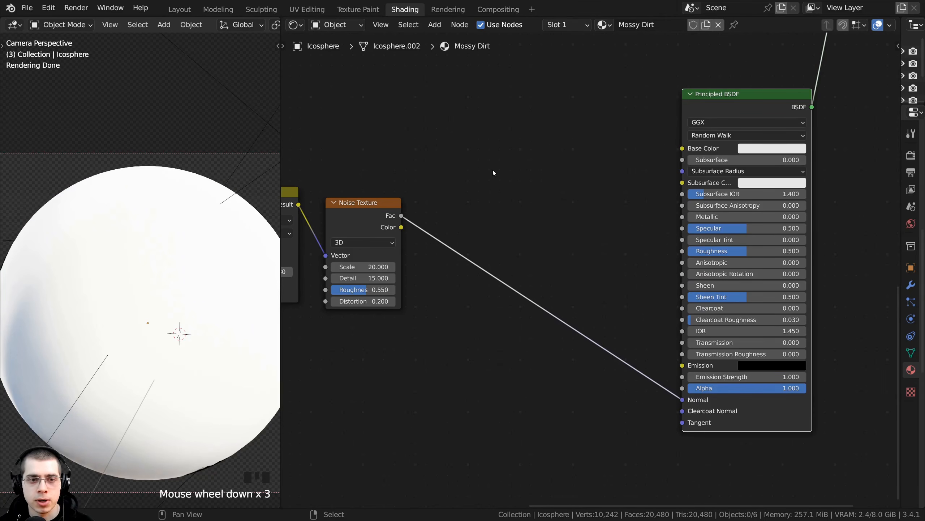
Insert a Bump node between the Noise Texture and the Principled BSDF, feeding Fac into its Height input
key("shift+a")
type("bump")
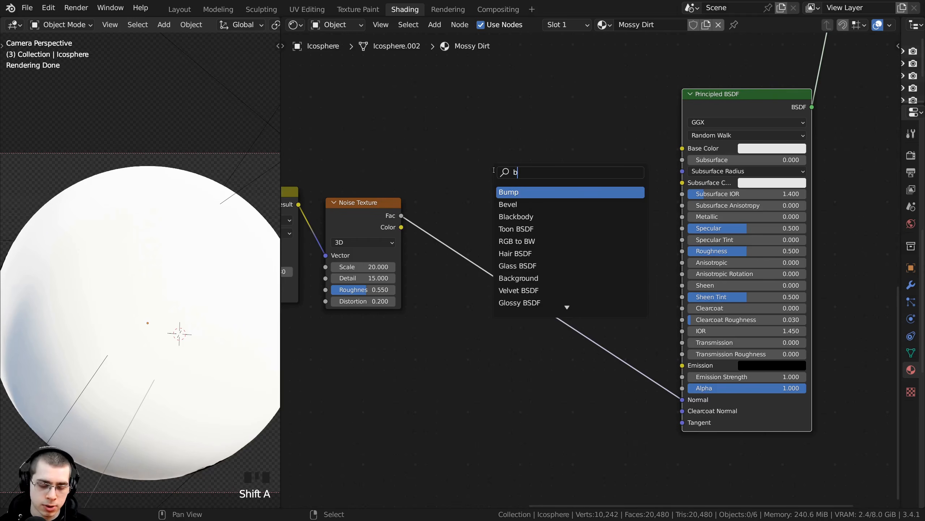
left_click(514, 192)
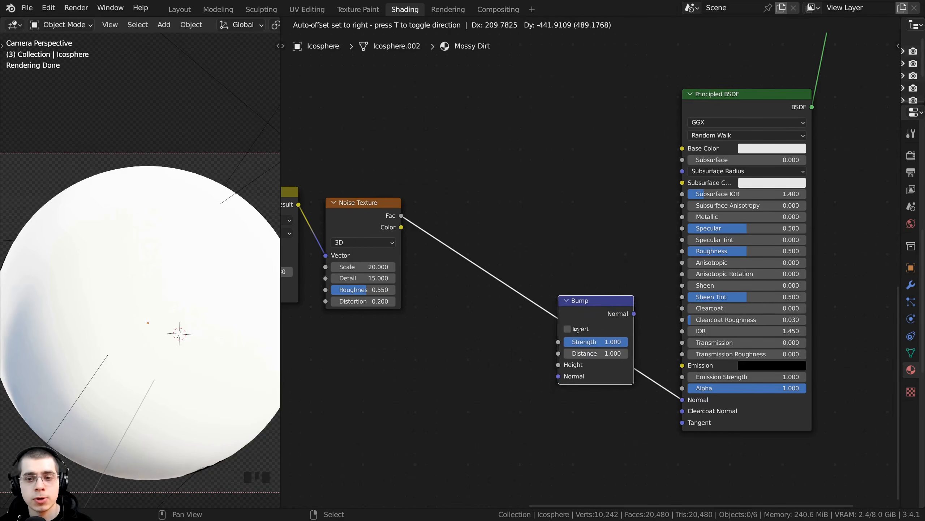
left_click(571, 330)
left_click_drag(573, 314, 572, 323)
middle_click_drag(489, 277, 491, 242)
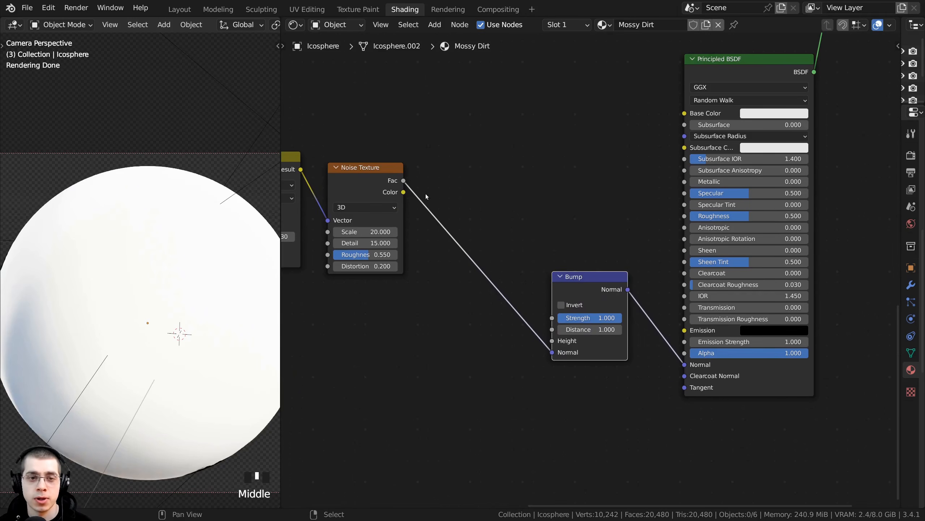
left_click_drag(553, 352, 552, 340)
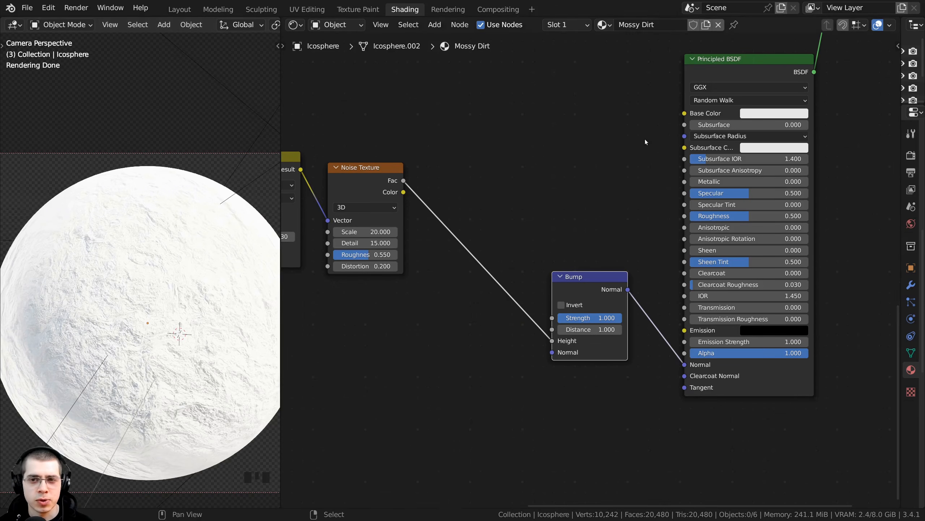
Set the Principled BSDF's base color to a very dark brown
middle_click_drag(663, 104, 612, 146)
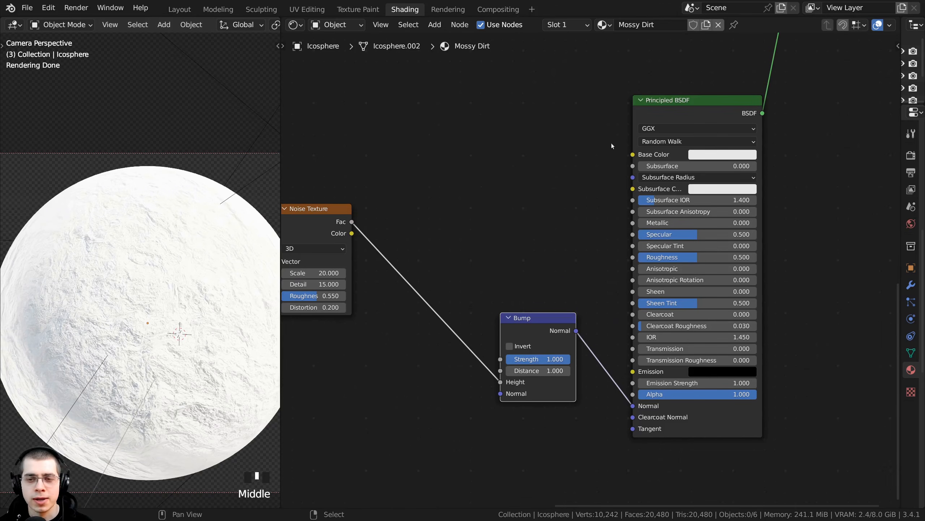
left_click(713, 154)
left_click_drag(780, 184, 779, 226)
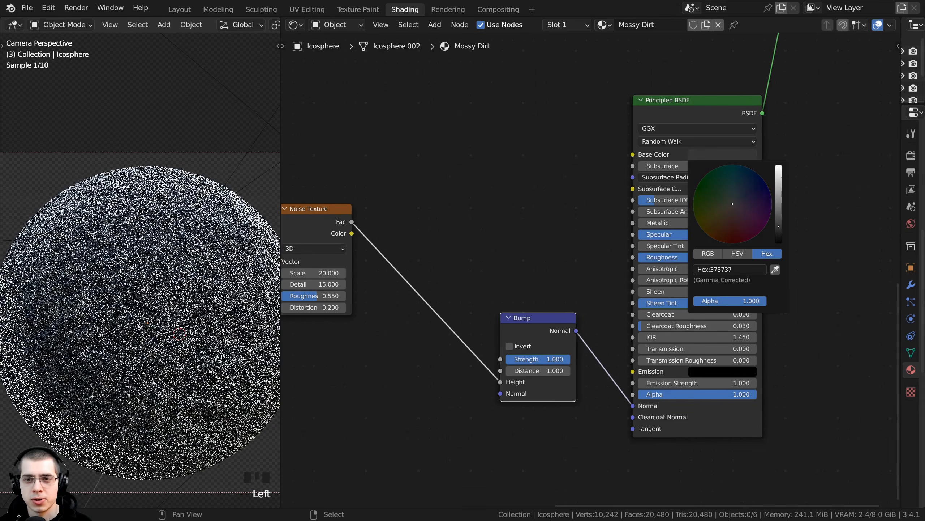
left_click_drag(729, 206, 716, 220)
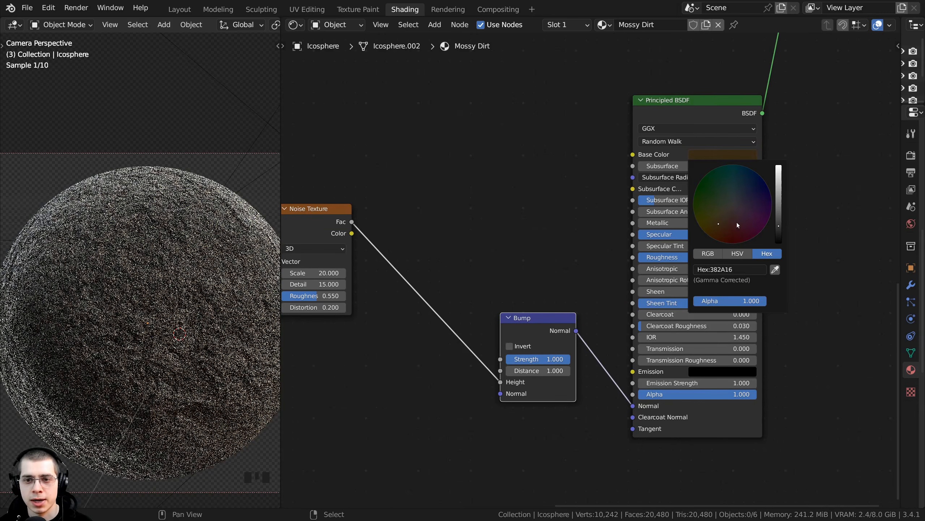
left_click_drag(778, 226, 778, 233)
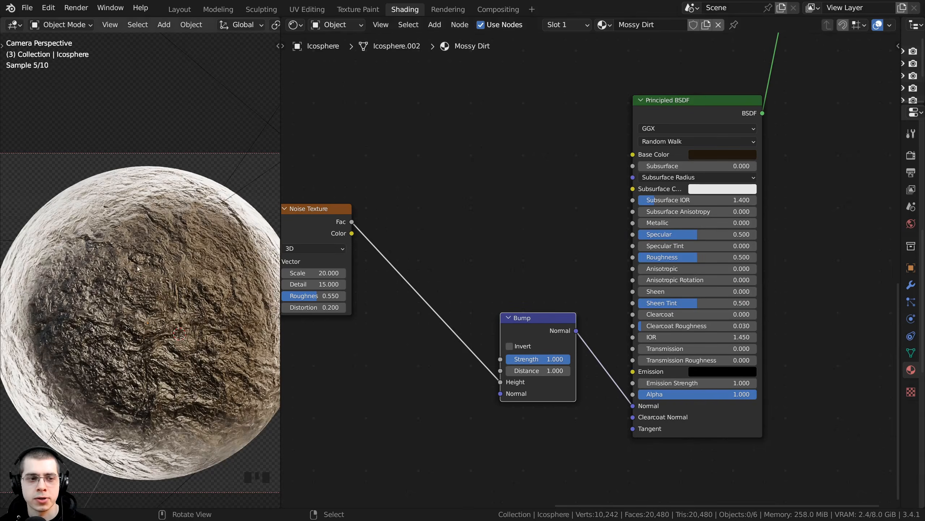
Set the Bump node's strength to 0.3 and check the surface relief on the sphere
scroll(138, 269, "up", 4)
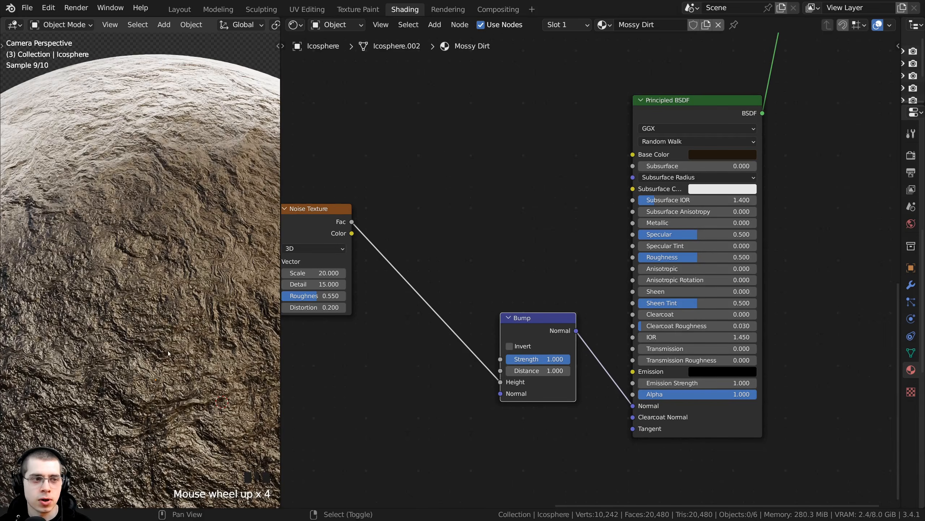
middle_click_drag(169, 353, 163, 329, "shift")
scroll(524, 368, "up", 2)
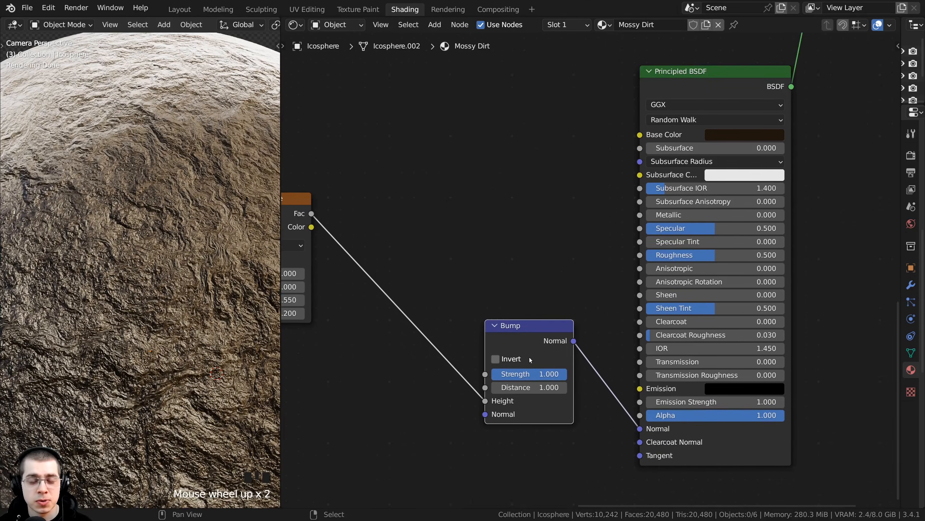
middle_click_drag(529, 357, 538, 324)
left_click(538, 329)
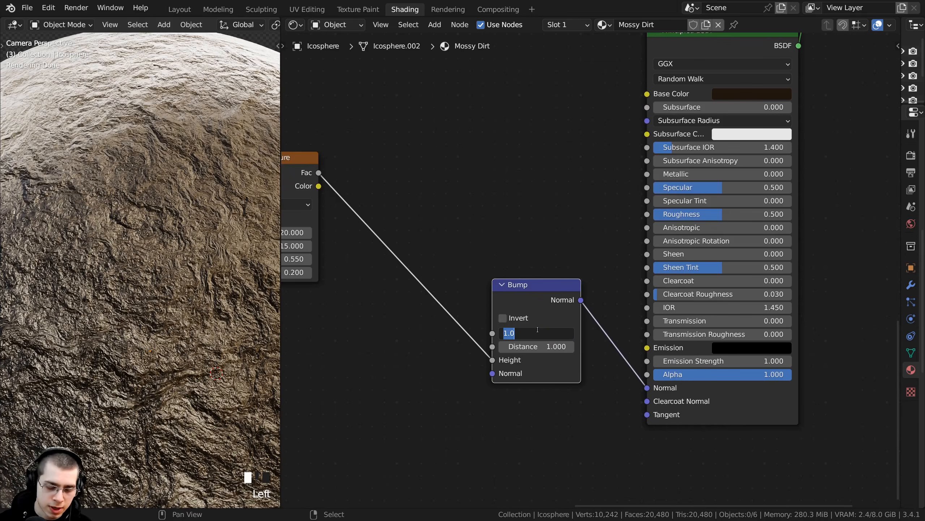
type(".3")
key("Return")
scroll(164, 268, "down", 2)
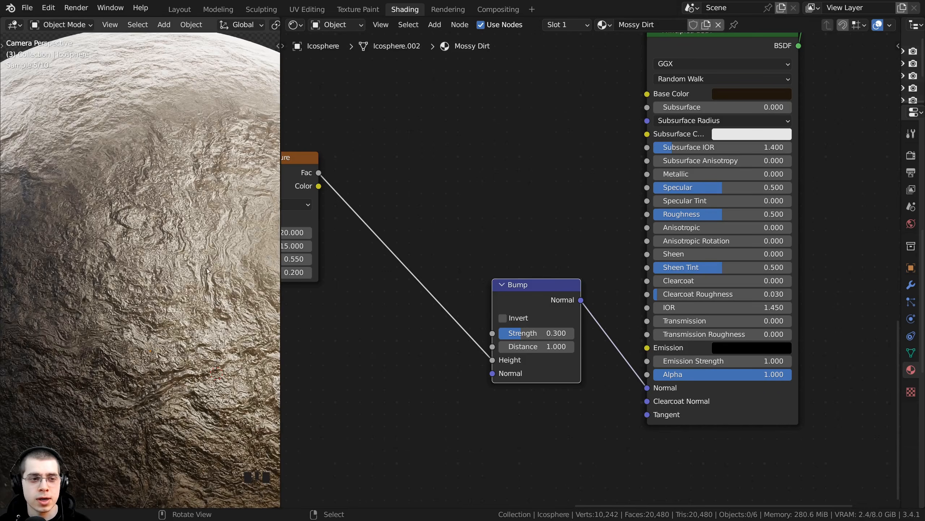
middle_click_drag(169, 263, 153, 254, "shift")
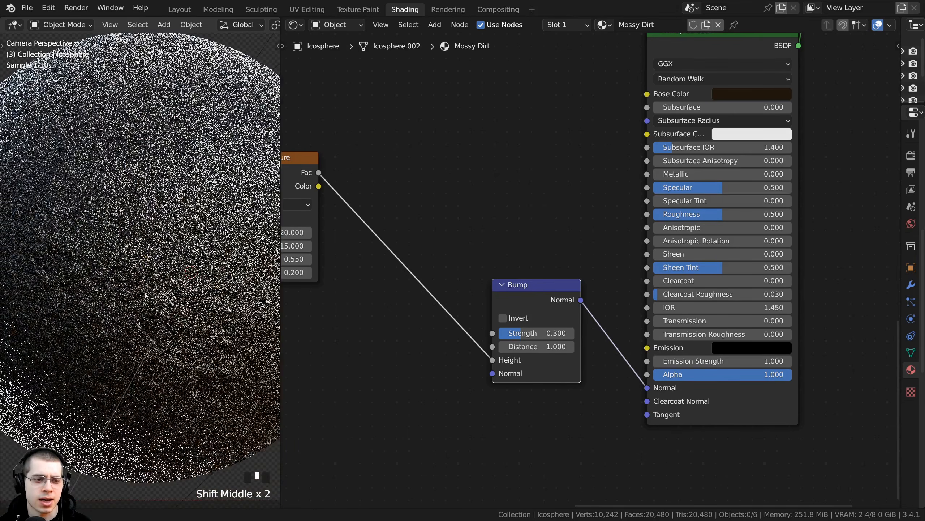
Set the Principled BSDF's roughness to 0.8 and check the whole sphere
middle_click_drag(631, 262, 620, 281)
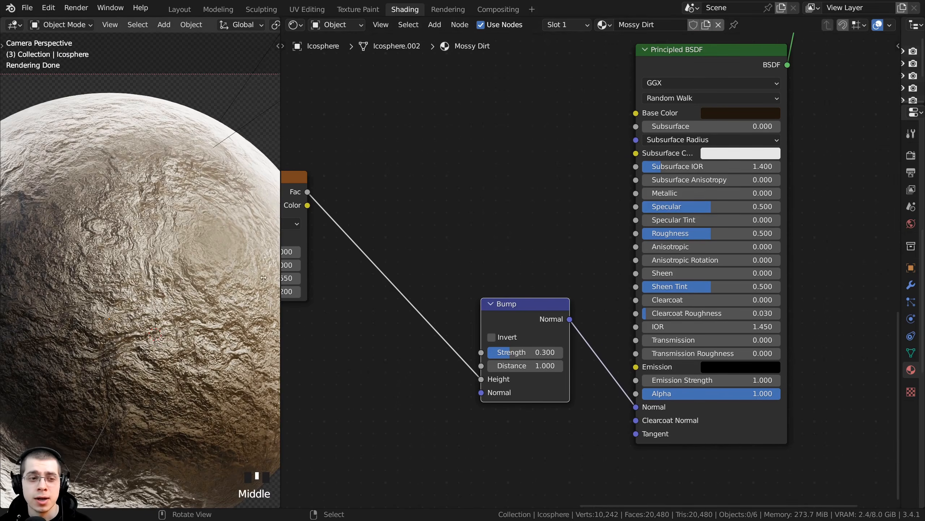
middle_click_drag(549, 280, 541, 288)
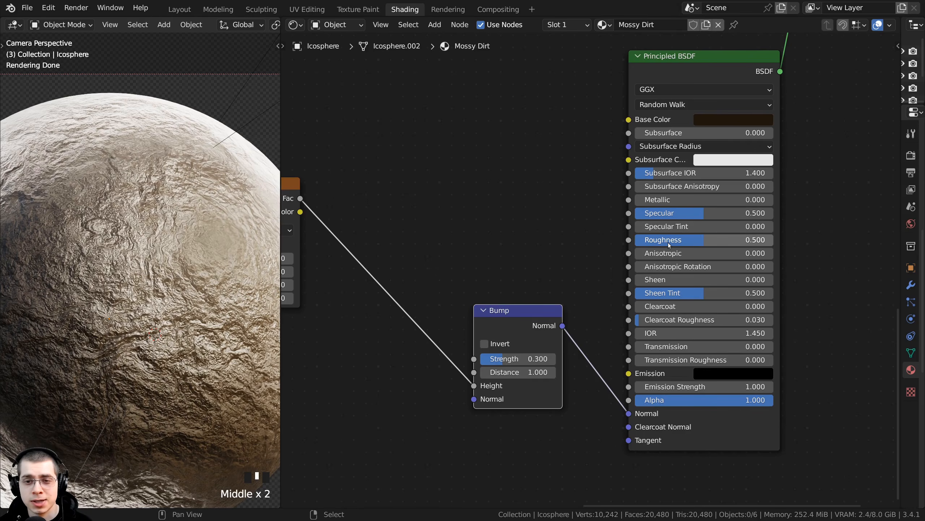
left_click(668, 242)
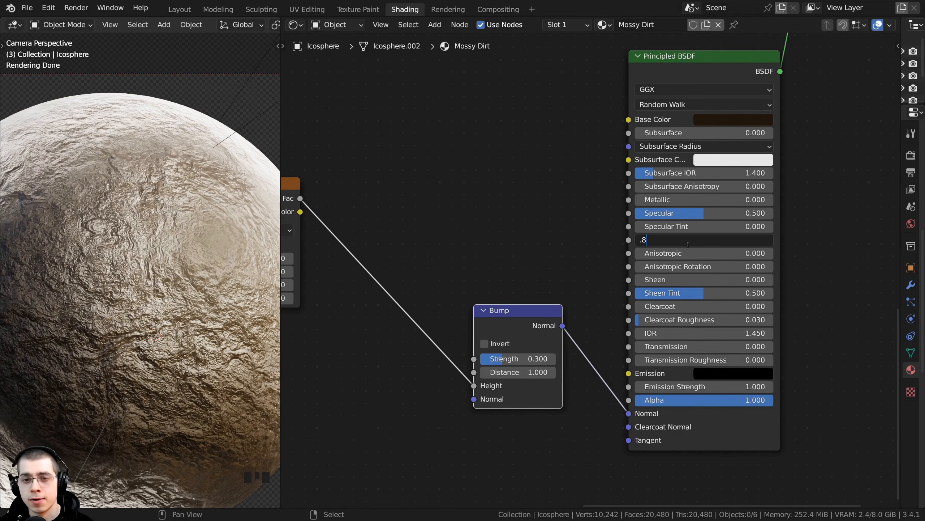
key("Return")
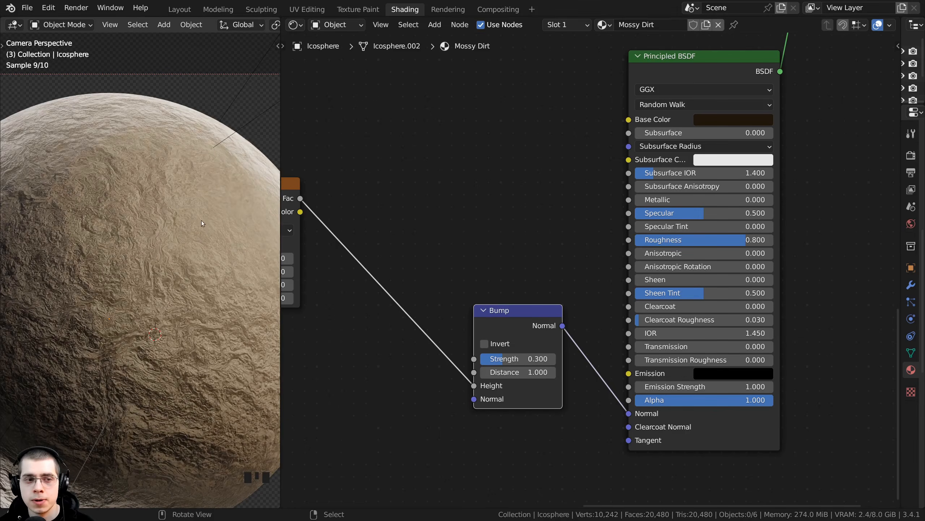
middle_click_drag(201, 220, 180, 251, "shift")
scroll(168, 244, "down", 2)
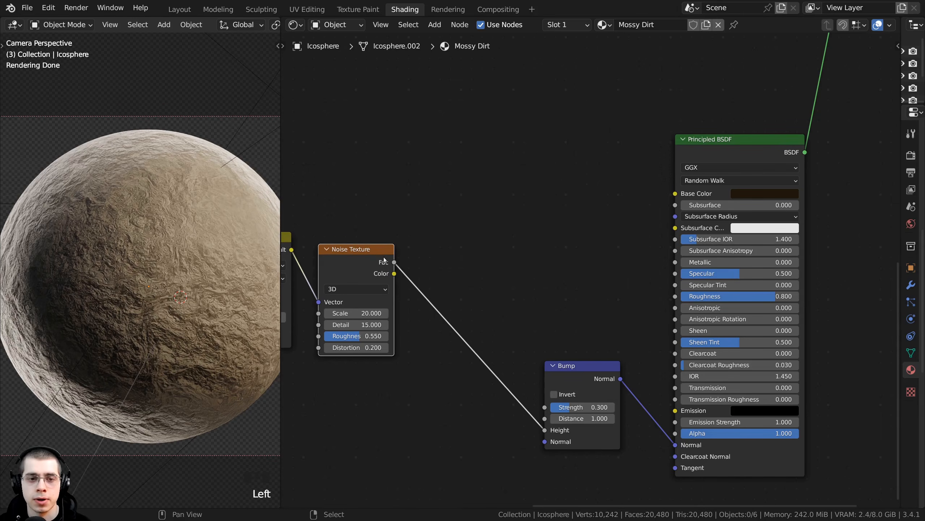
Connect the Noise Texture's Fac output to the Principled BSDF's Base Color input
left_click_drag(349, 261, 677, 194)
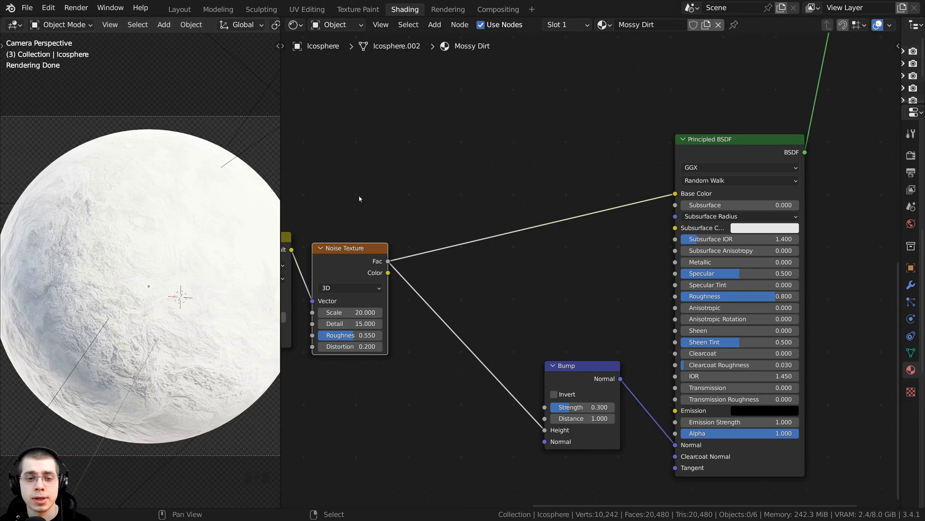
Add a Mix node above the link to the Principled BSDF and set its data type to Color
middle_click_drag(379, 202, 392, 204)
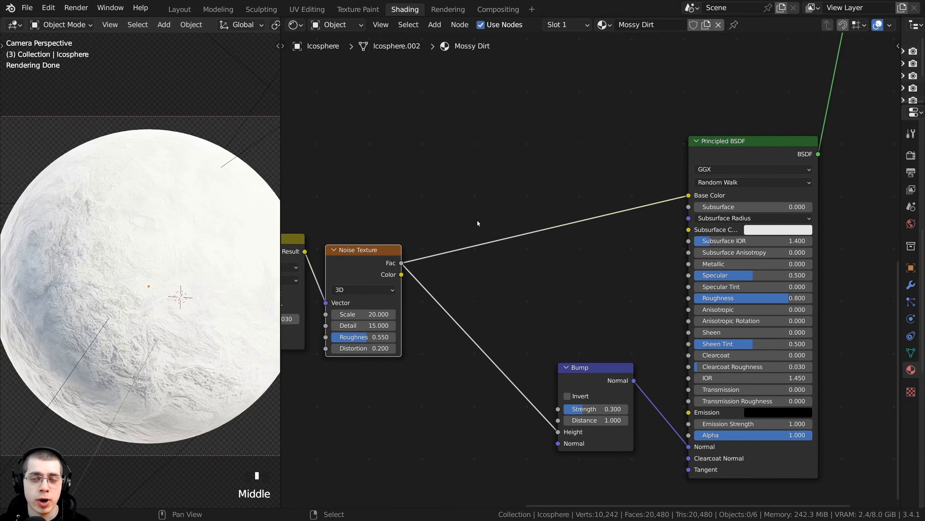
scroll(533, 181, "up", 1)
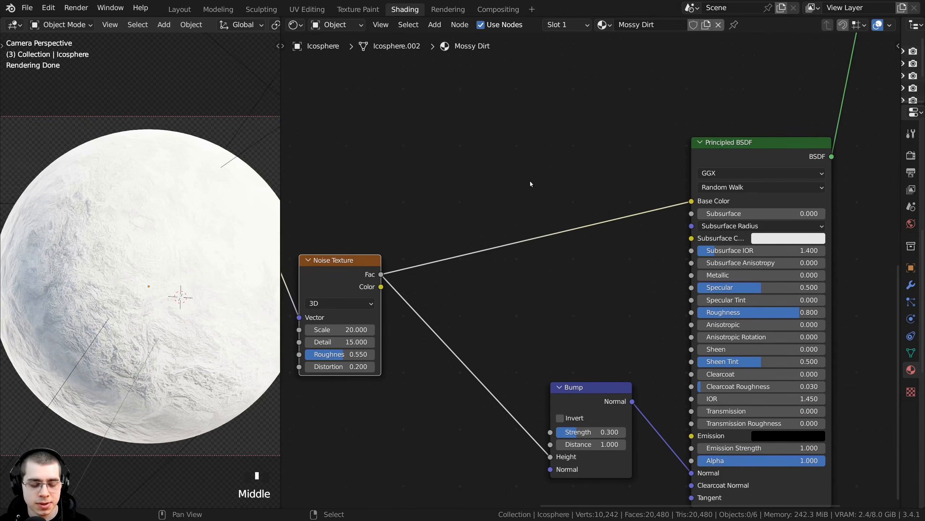
key("shift+a")
left_click(523, 155)
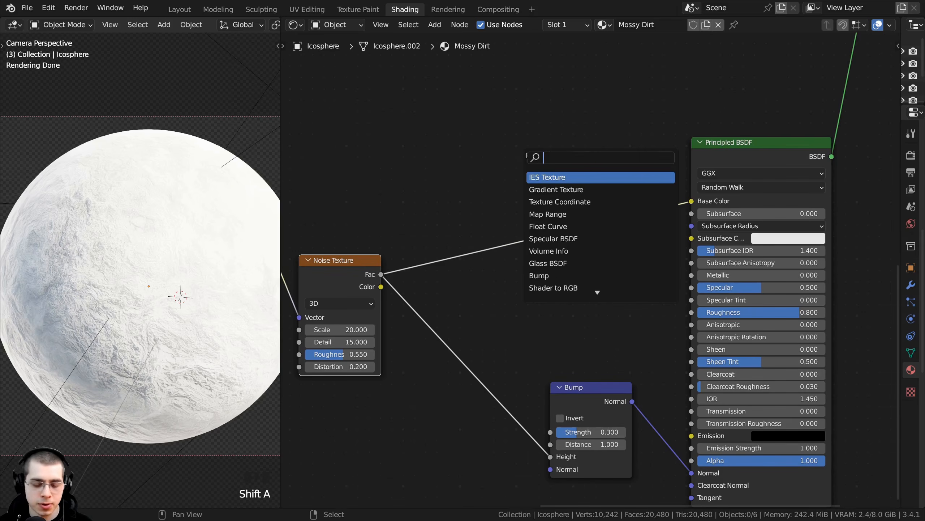
type("mix")
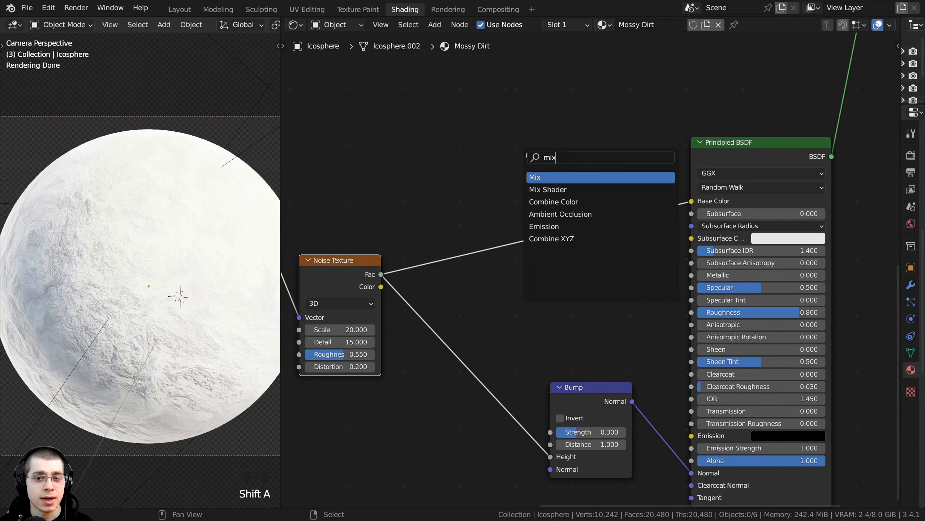
left_click(543, 178)
left_click(518, 131)
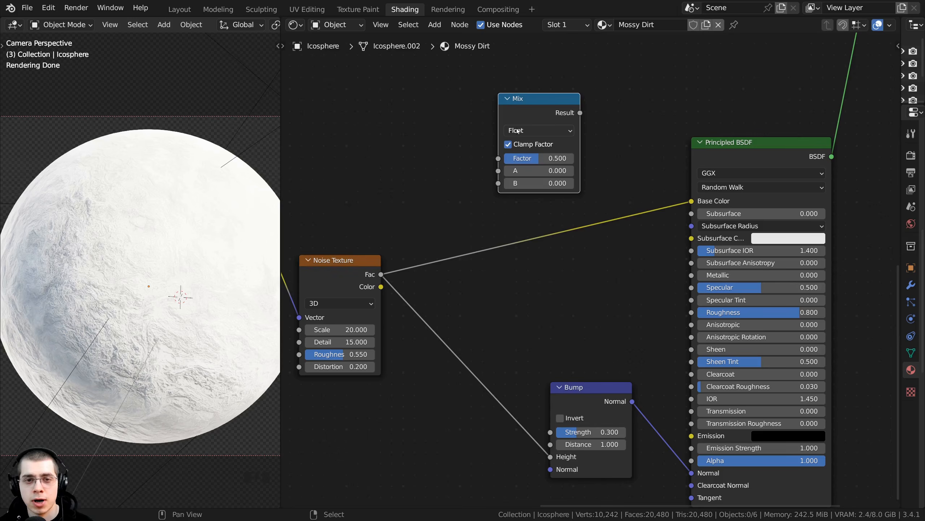
left_click(518, 131)
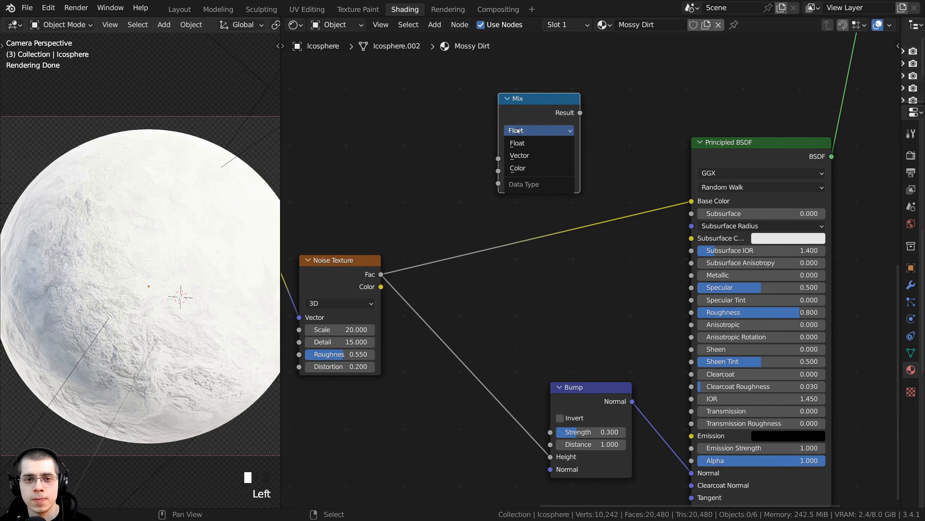
left_click(526, 173)
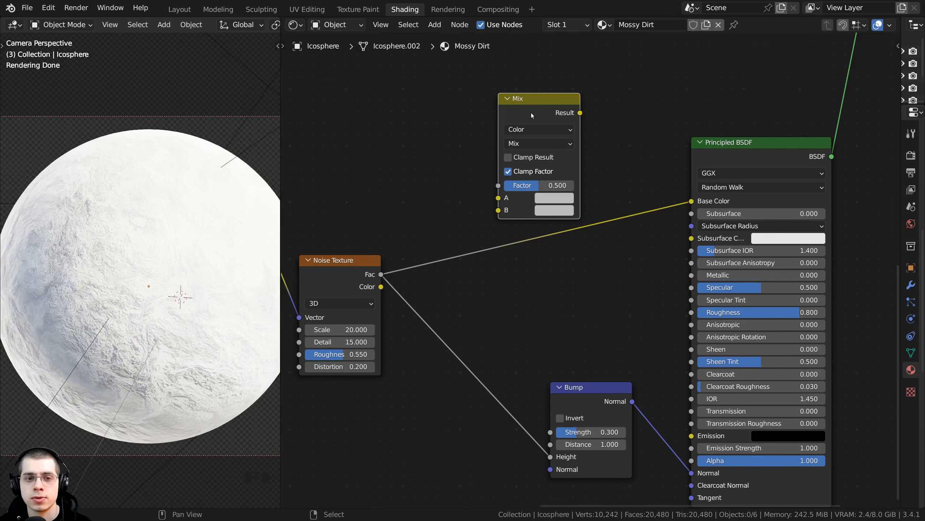
Insert the Mix node between the Noise Texture and the Base Color, and connect the noise Fac to the Mix Factor instead of A
left_click_drag(532, 115, 609, 163)
scroll(449, 250, "up", 2)
middle_click_drag(368, 272, 461, 267)
left_click_drag(431, 259, 430, 258)
middle_click_drag(616, 259, 579, 277)
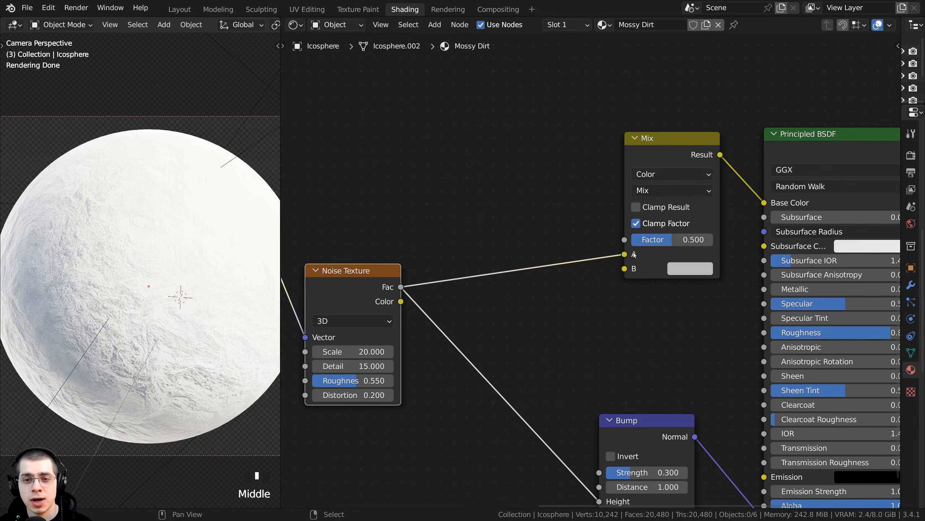
left_click_drag(625, 253, 611, 248)
scroll(626, 234, "up", 1)
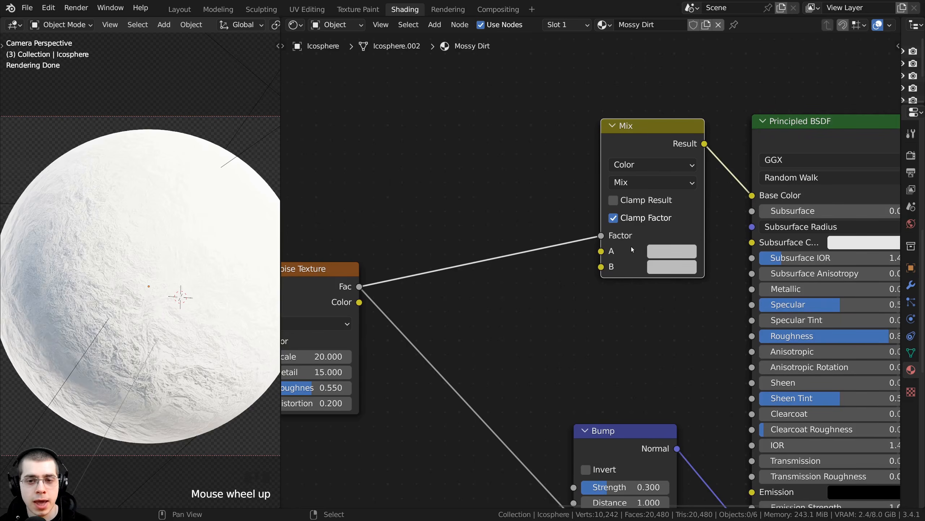
Set the Mix node's A color to a very dark brown, about hex 180E04
middle_click_drag(620, 267, 611, 270)
middle_click_drag(634, 162, 609, 173)
middle_click_drag(609, 173, 586, 185)
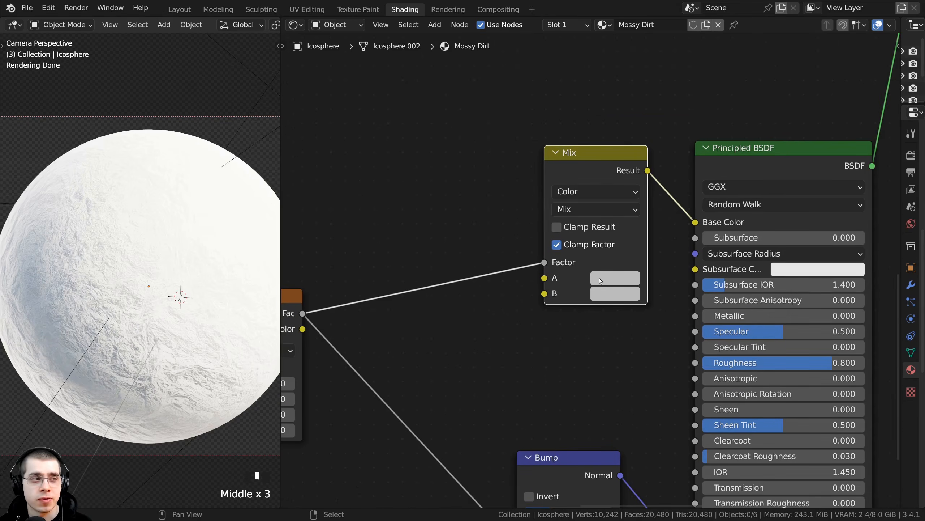
left_click(600, 279)
left_click(628, 163)
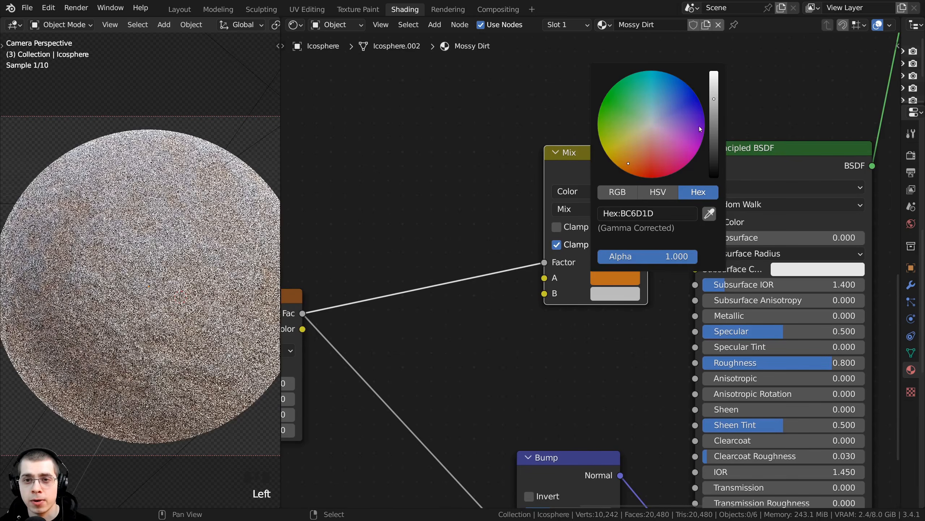
left_click_drag(714, 99, 714, 166)
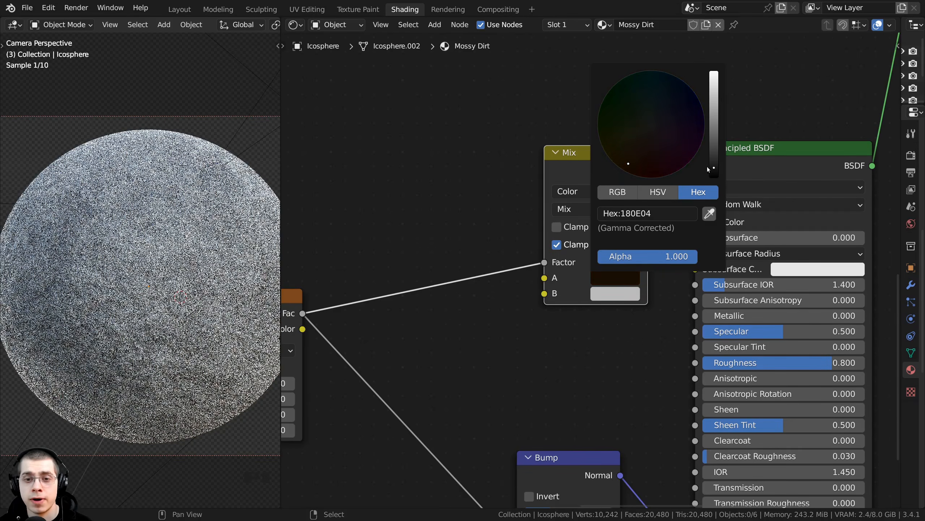
Set the Mix node's B color to a lighter dark brown, hex 331F14
left_click(598, 293)
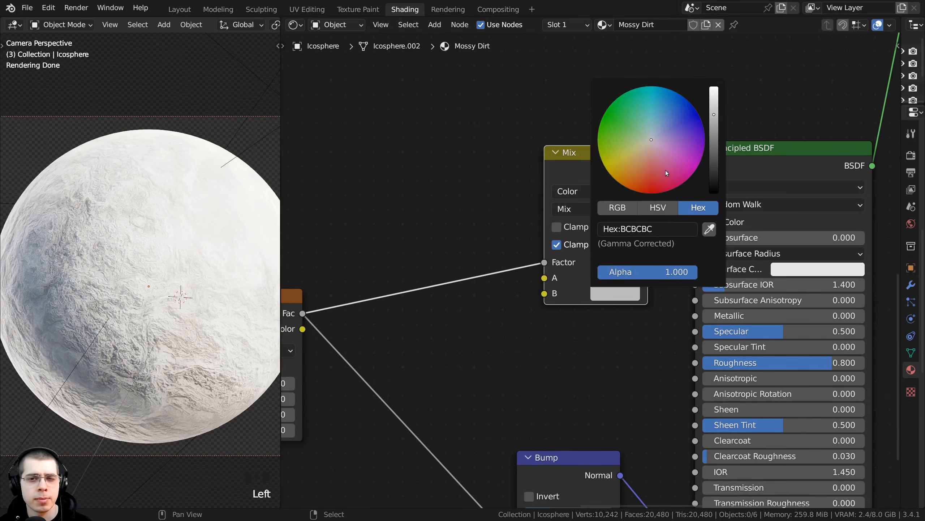
left_click_drag(633, 170, 631, 175)
left_click_drag(714, 116, 714, 172)
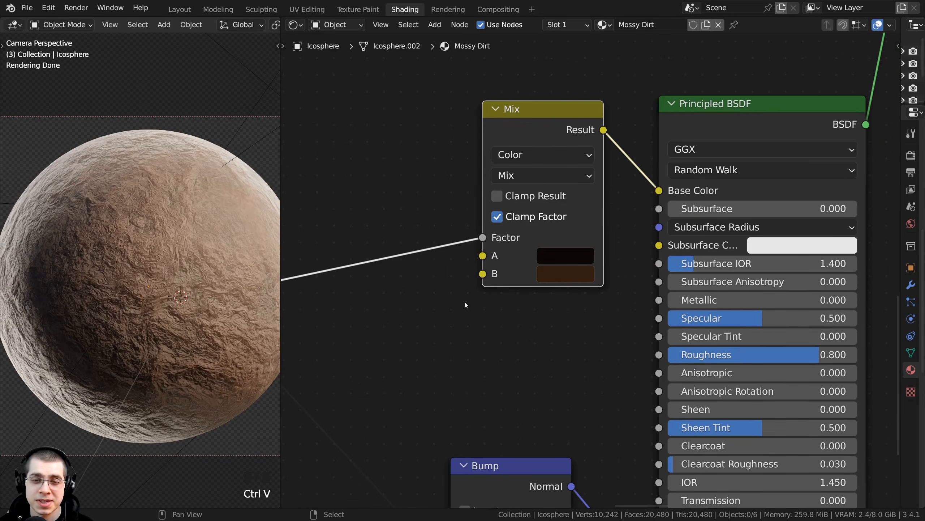
Check the hex values of the Mix node's A and B colors and inspect the brown surface closely on the sphere
left_click_drag(538, 131, 541, 131)
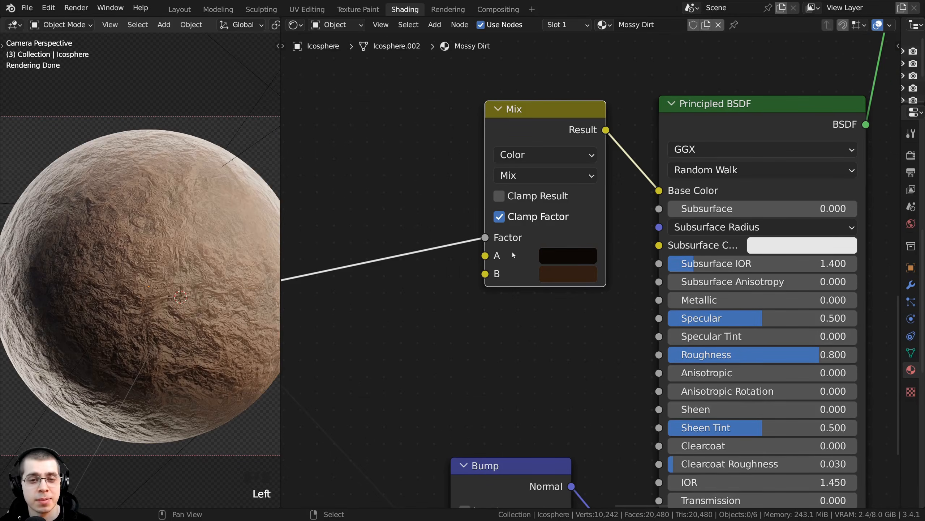
left_click(570, 257)
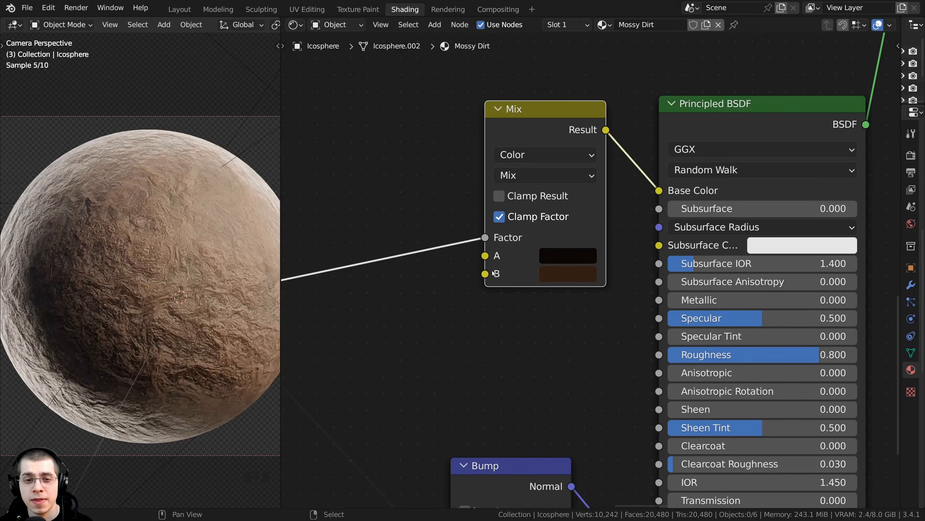
left_click(555, 276)
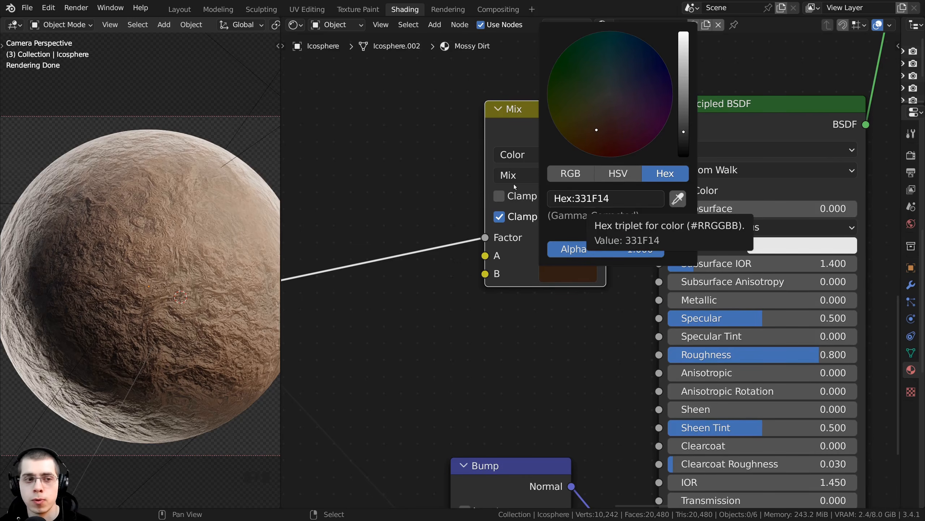
left_click_drag(518, 127, 525, 130)
scroll(492, 212, "down", 3)
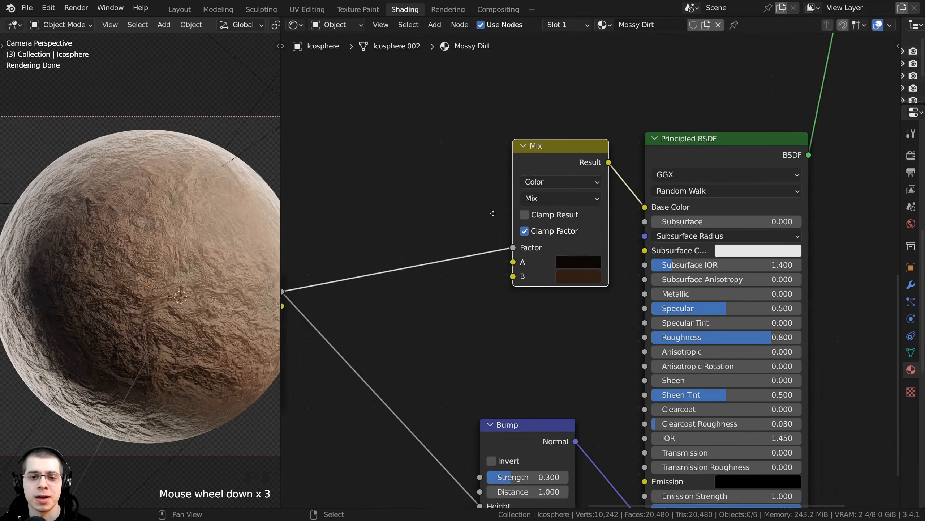
middle_click_drag(492, 212, 580, 184)
middle_click_drag(120, 241, 110, 283)
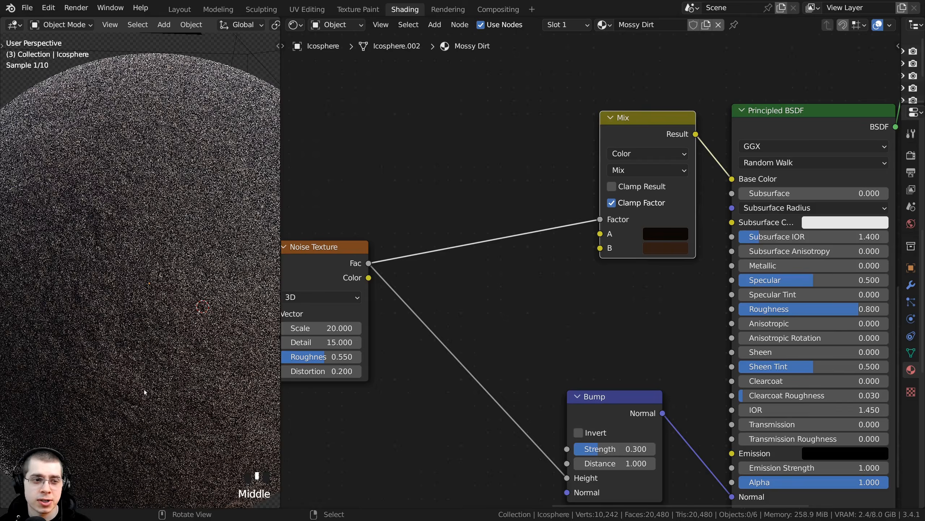
middle_click_drag(145, 392, 148, 387)
middle_click_drag(439, 284, 502, 278)
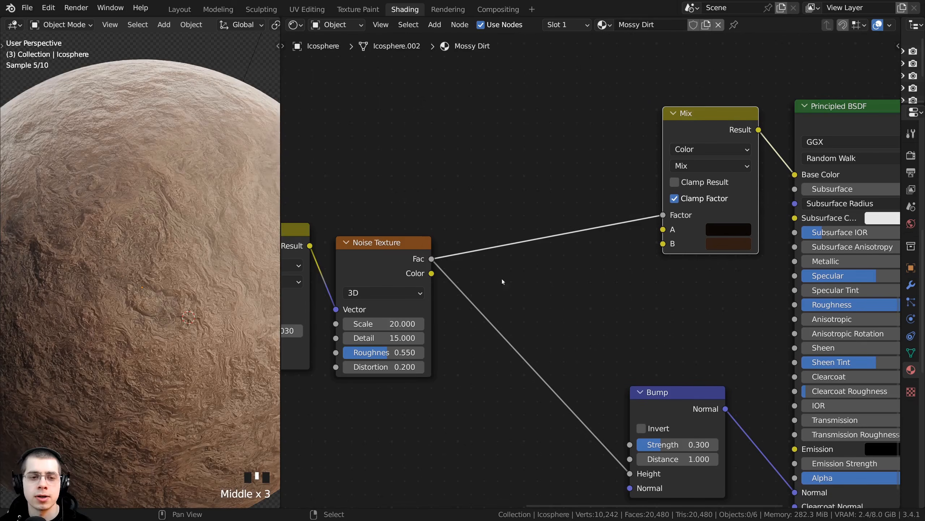
left_click_drag(392, 260, 388, 260)
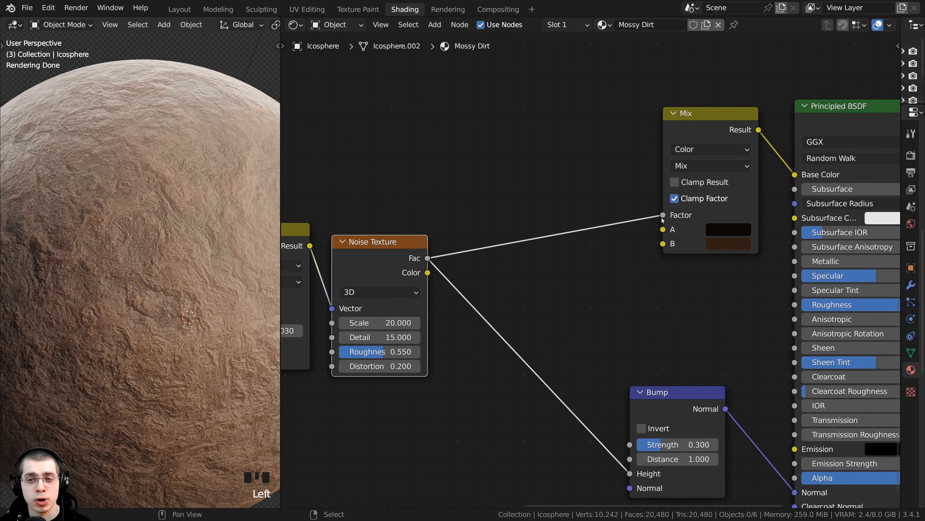
Add a ColorRamp node on the link between the Noise Texture's Fac output and the Mix node's Factor input
middle_click_drag(662, 220, 607, 244)
scroll(623, 253, "up", 1)
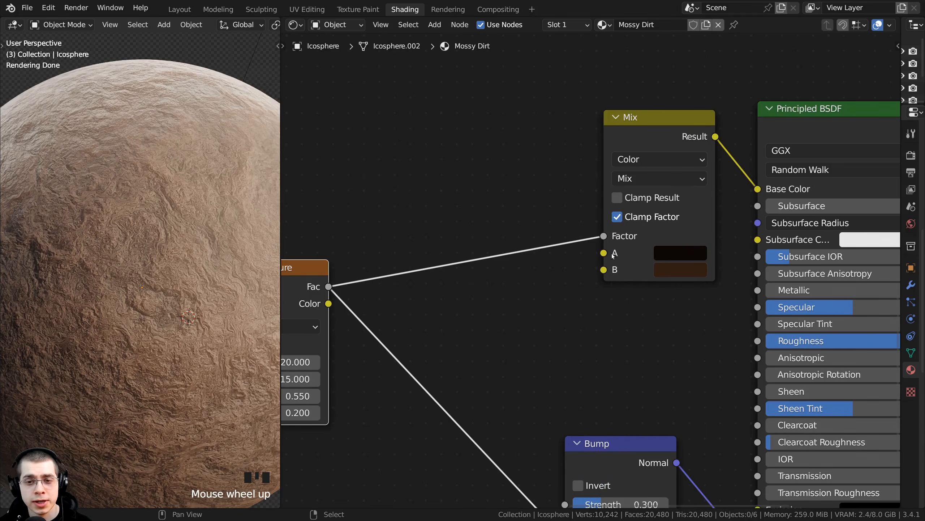
scroll(603, 270, "down", 1)
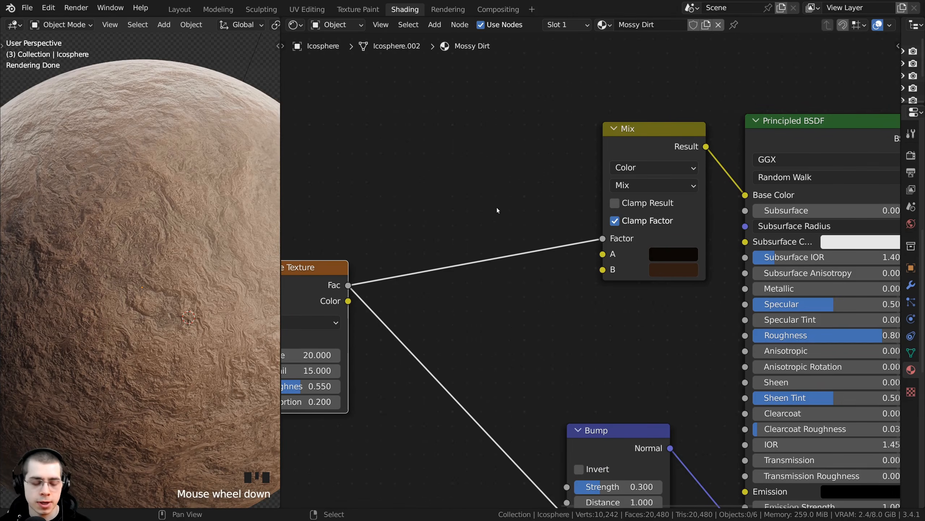
key("shift+a")
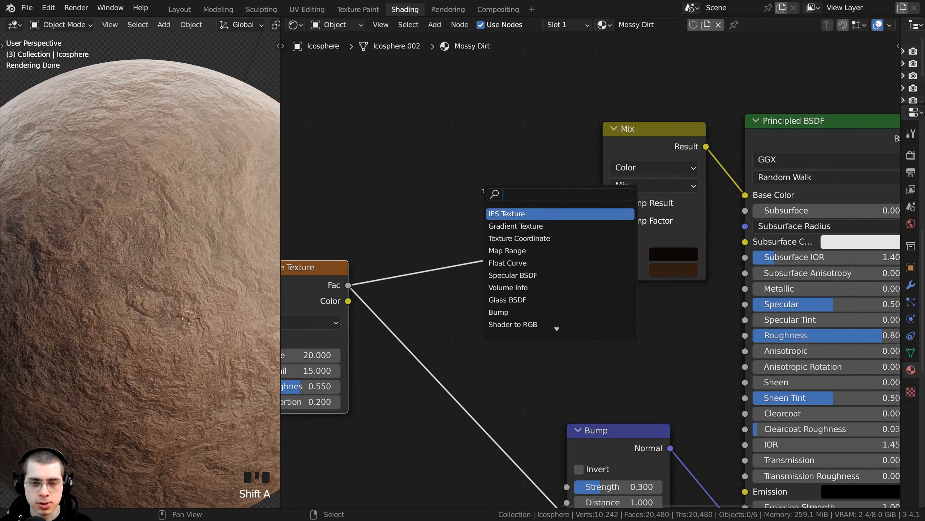
type("col")
left_click(504, 214)
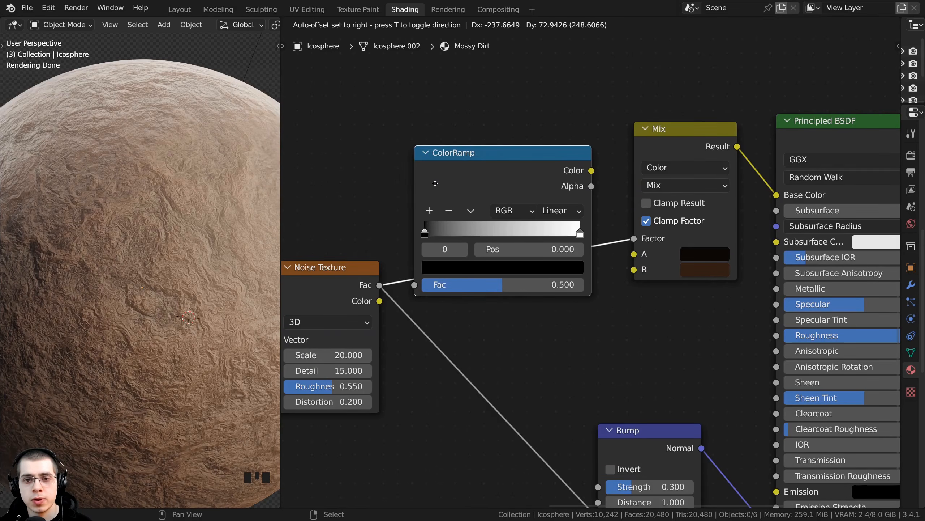
left_click(458, 184)
Preview the ColorRamp on the sphere, then set its black stop to 0.396 and bring the white stop close above it
middle_click_drag(550, 255, 520, 273)
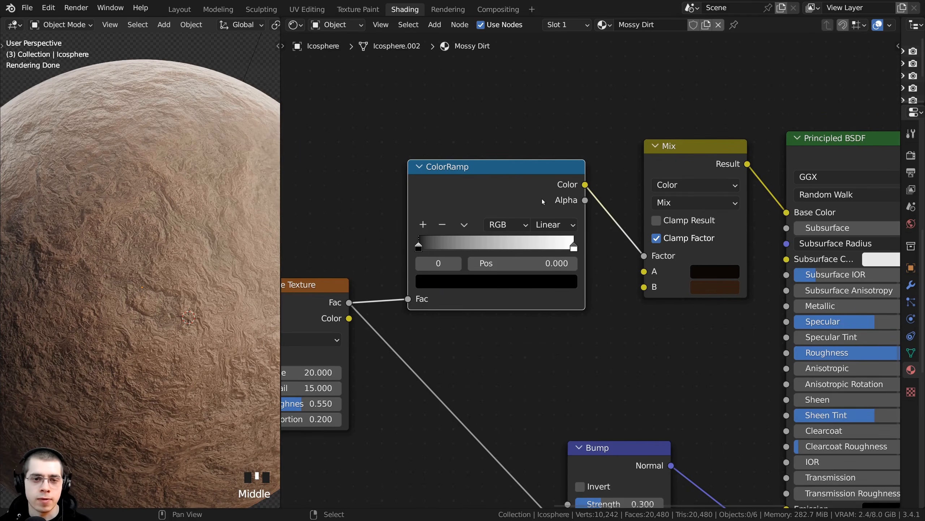
left_click(484, 235, "ctrl+shift")
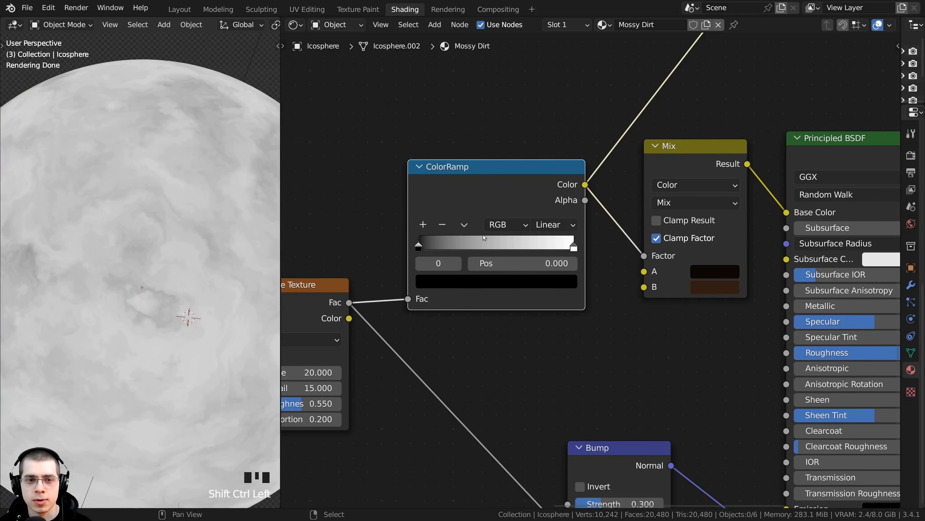
left_click_drag(421, 243, 469, 247)
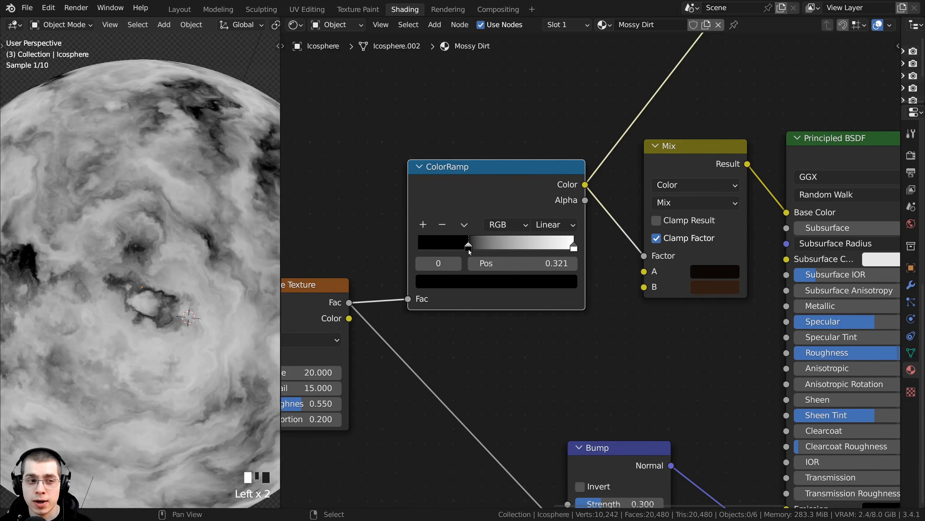
left_click_drag(579, 252, 482, 250)
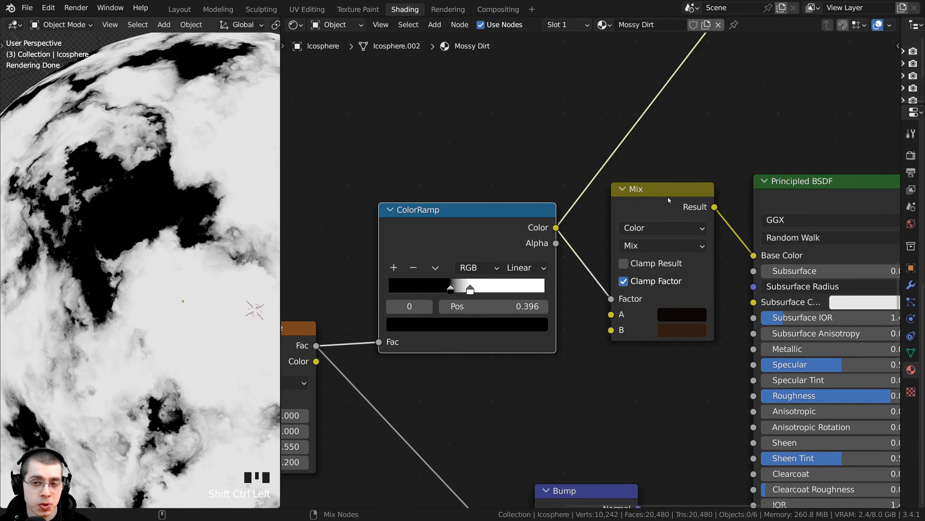
Preview the Mix and ColorRamp outputs in turn on the sphere to compare the brown areas with the black-and-white mask
left_click(671, 199, "ctrl+shift")
left_click(436, 257)
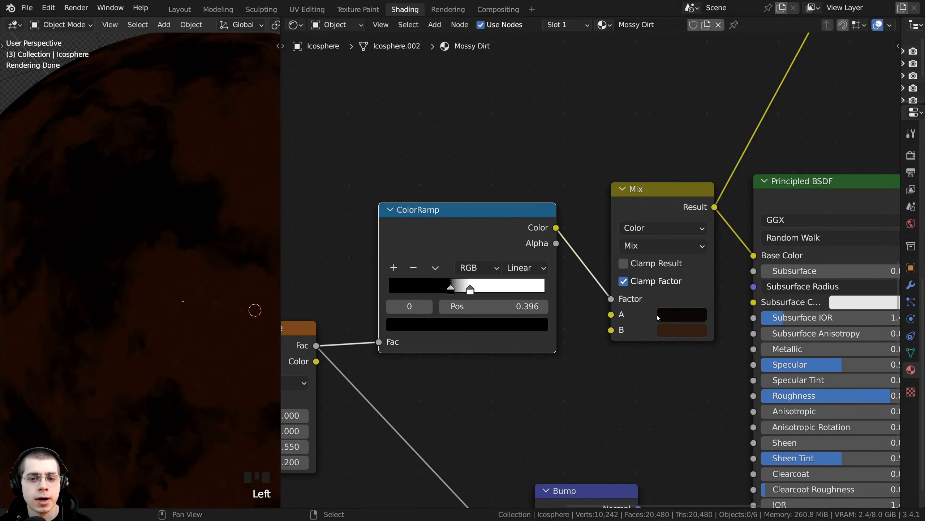
middle_click_drag(204, 306, 170, 319, "shift")
left_click(430, 241, "ctrl+shift")
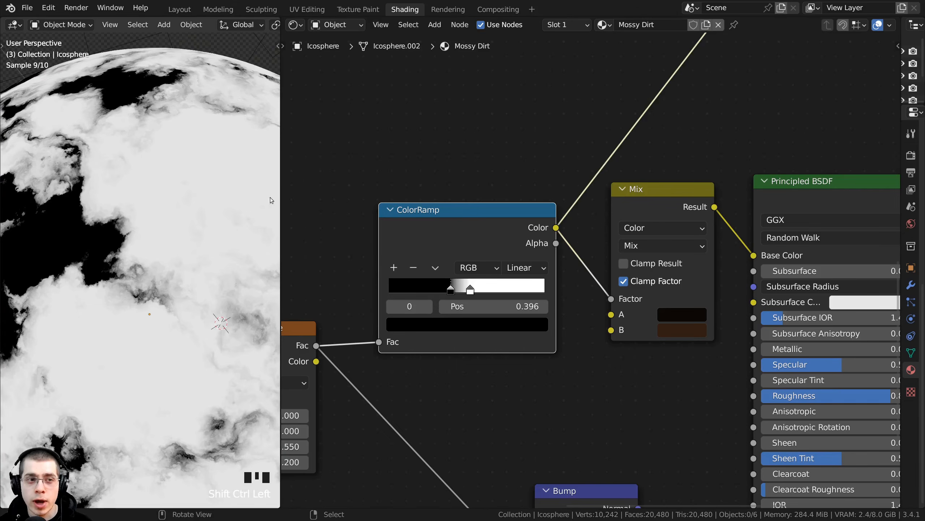
middle_click_drag(630, 206, 613, 206)
left_click(596, 300, "ctrl+shift")
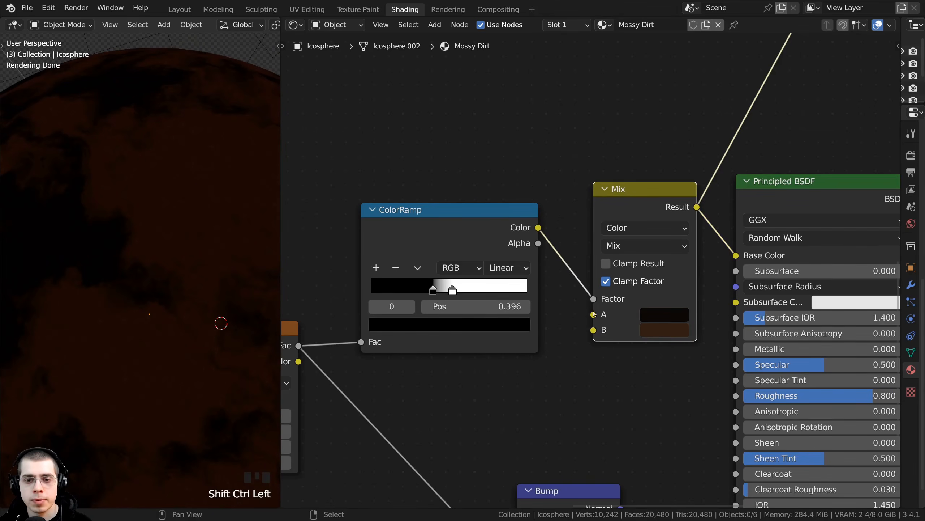
middle_click_drag(192, 180, 140, 189)
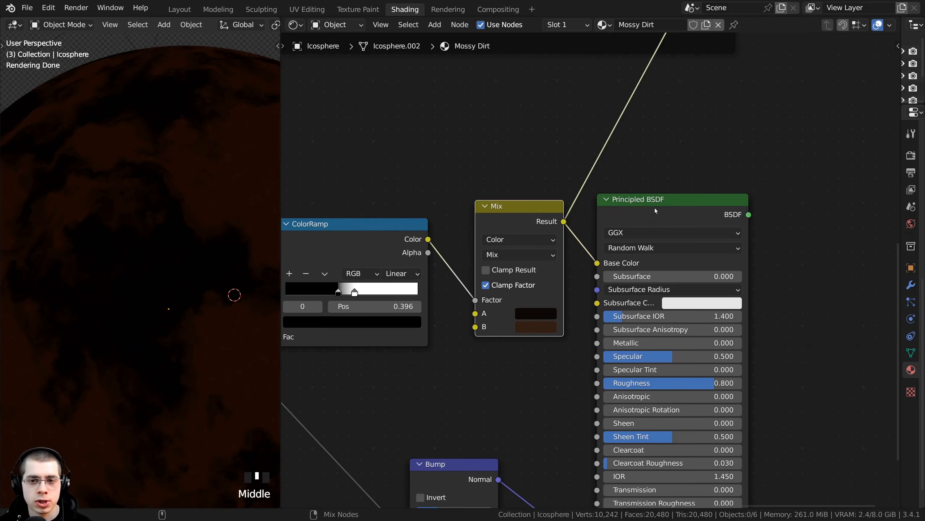
Output the Principled BSDF again and soften the ColorRamp by moving the black stop slightly outward and the white stop to 0.598
left_click(655, 207, "ctrl+shift")
middle_click_drag(506, 254, 630, 222)
scroll(449, 254, "up", 2)
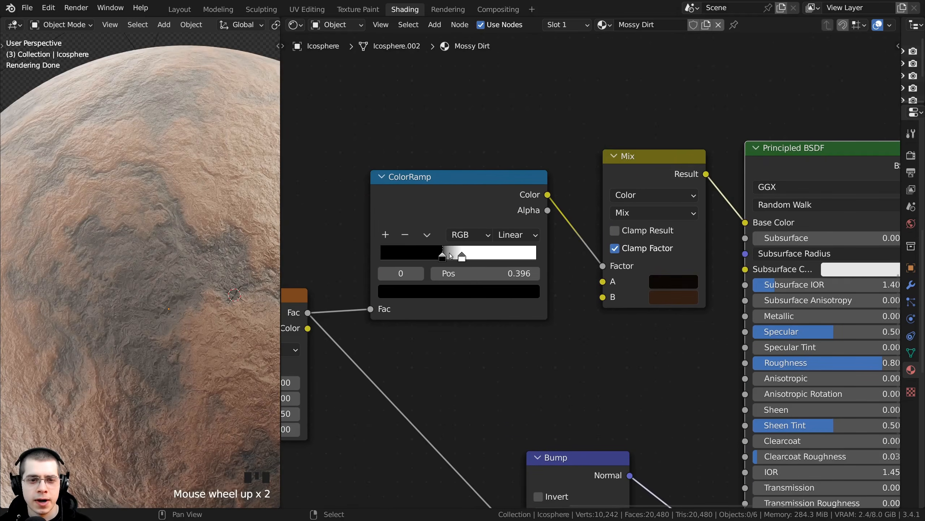
left_click_drag(443, 256, 478, 254)
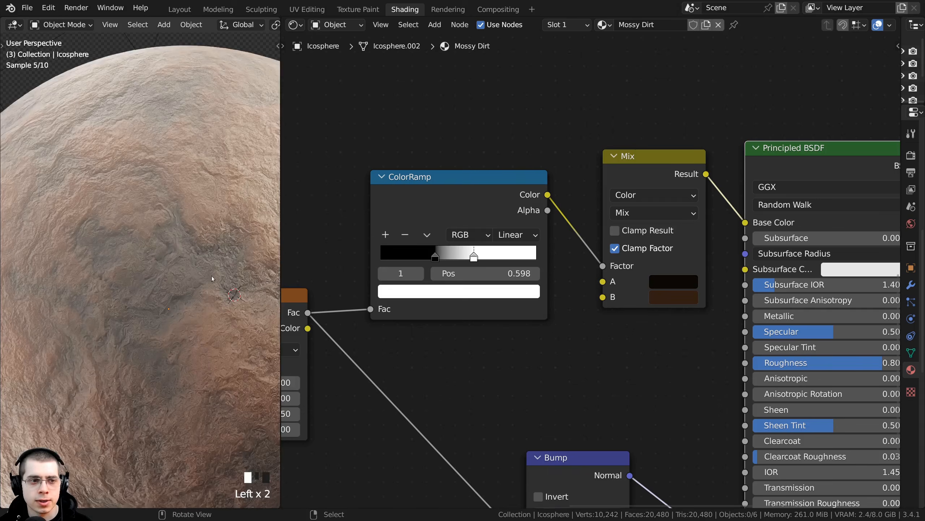
From the camera view, adjust the dirt ColorRamp by setting the black stop to 0.339 and the white stop to 0.681
key("KP_0")
scroll(437, 258, "up", 3)
middle_click_drag(437, 258, 439, 237)
scroll(438, 238, "up", 3)
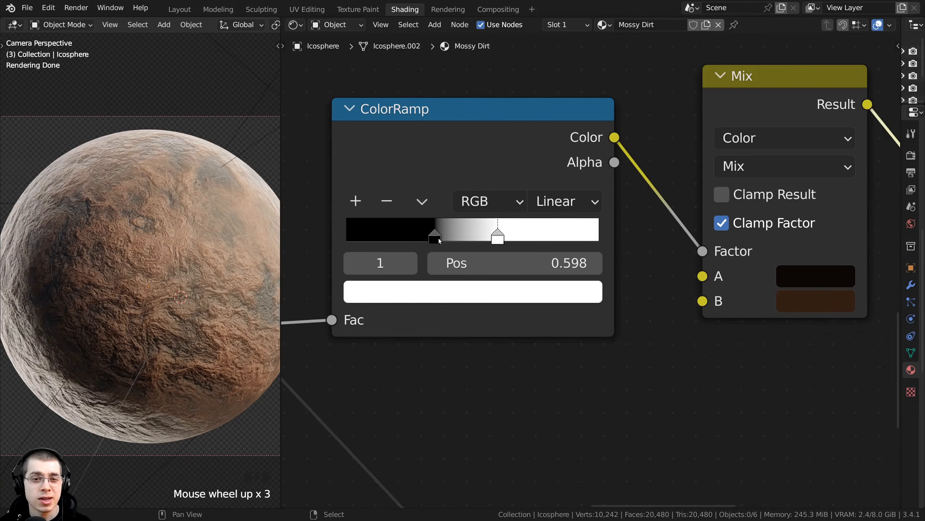
left_click_drag(434, 235, 432, 235)
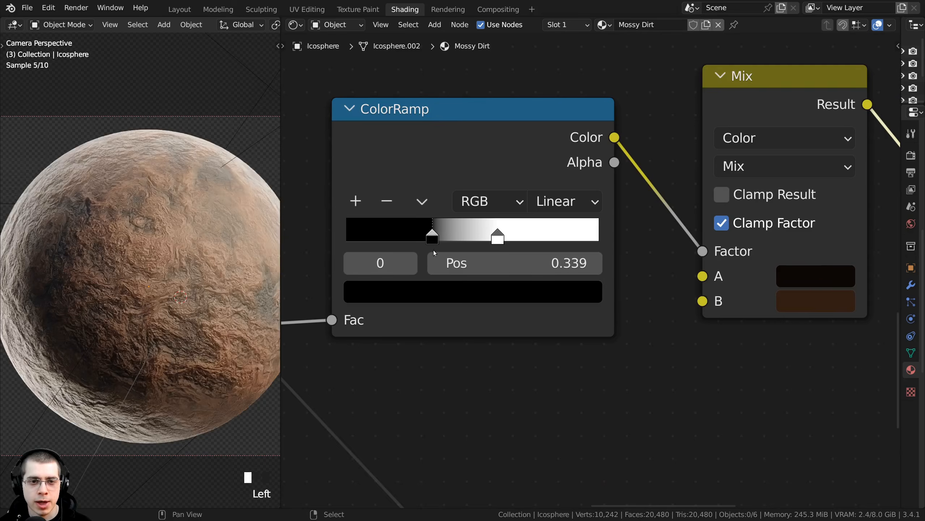
left_click_drag(492, 240, 512, 240)
Enclose all the dirt nodes, from the Musgrave Texture through to the Principled BSDF, in one frame
middle_click_drag(100, 220, 65, 252, "shift")
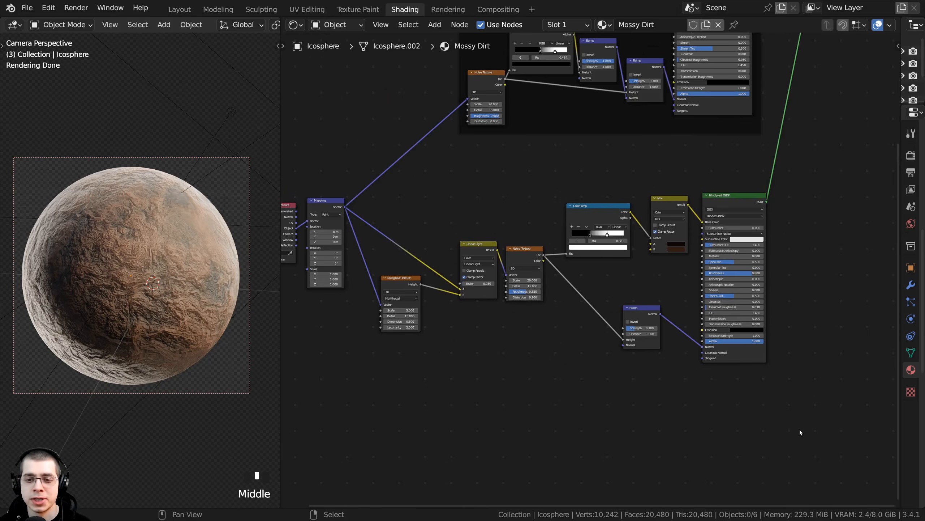
left_click_drag(803, 432, 386, 206)
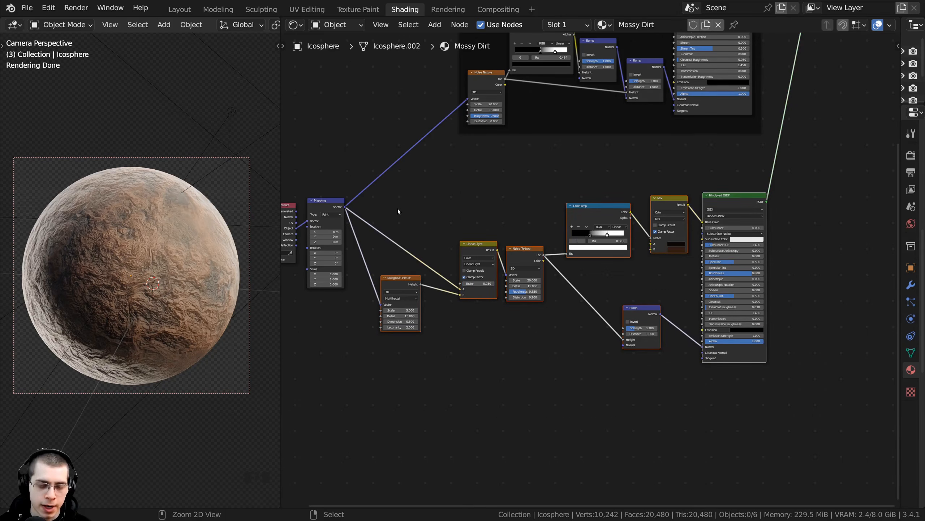
key("ctrl+j")
scroll(407, 215, "up", 2)
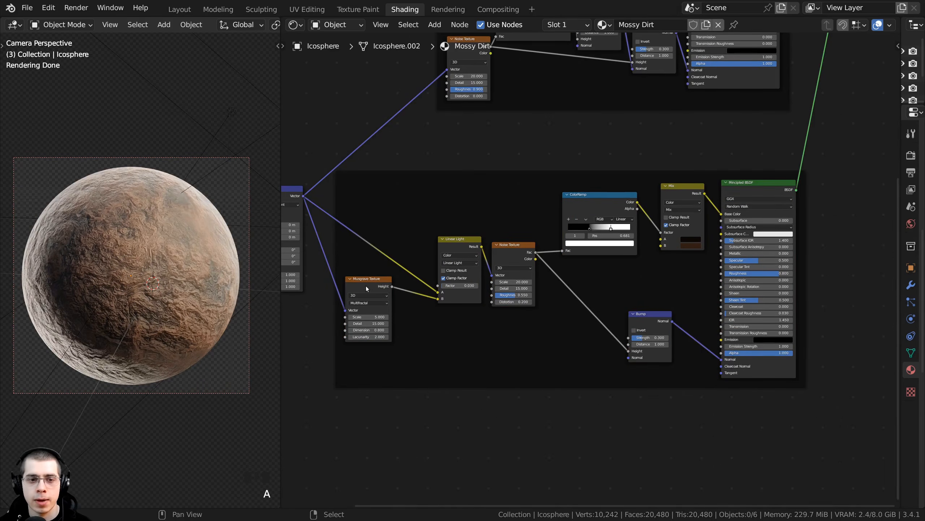
Compact the framed layout by moving the Musgrave Texture, Linear Light, Noise Texture, ColorRamp, Mix and Bump nodes closer to the Principled BSDF
left_click_drag(366, 286, 413, 286)
left_click_drag(402, 234, 451, 303)
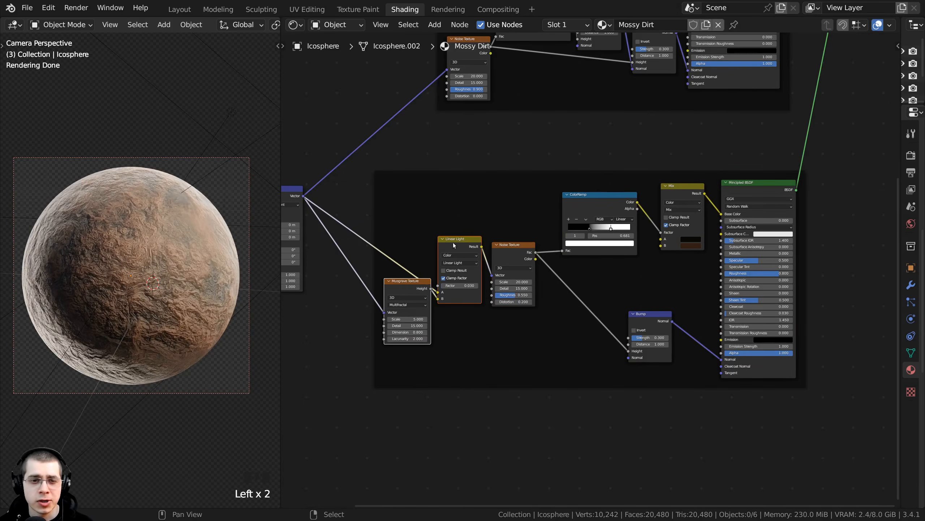
left_click_drag(452, 246, 455, 249)
left_click_drag(431, 216, 514, 301)
scroll(478, 286, "up", 2)
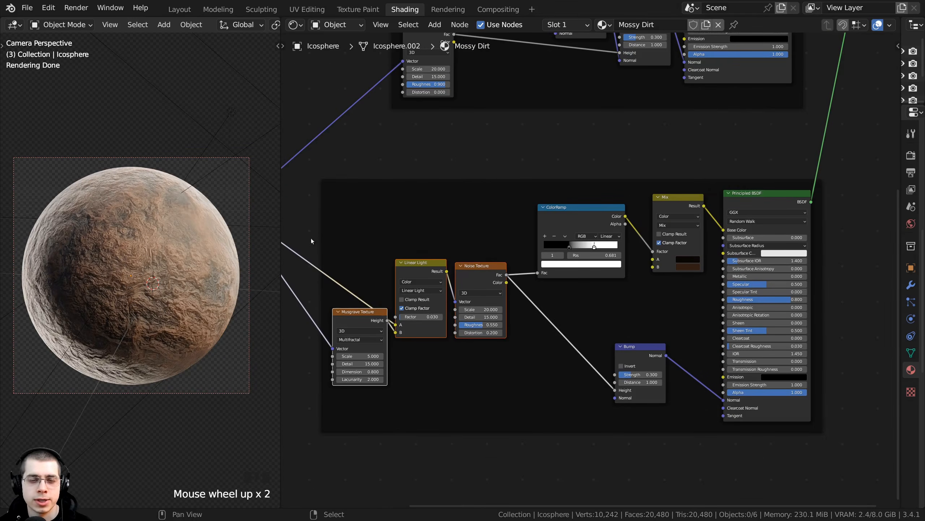
left_click_drag(482, 262, 500, 264)
left_click_drag(570, 220, 588, 221)
left_click_drag(681, 208, 695, 210)
left_click_drag(636, 350, 678, 361)
left_click_drag(567, 217, 577, 218)
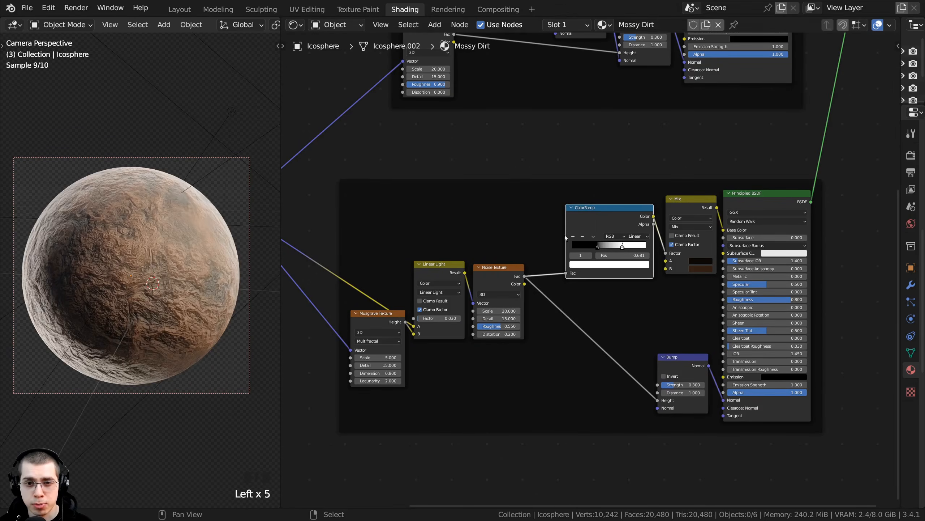
Shift the Musgrave Texture, Linear Light and Noise Texture together toward the ColorRamp, and lower the Musgrave Texture slightly
left_click_drag(519, 233, 371, 360)
left_click_drag(496, 283, 524, 281)
left_click_drag(403, 321, 403, 332)
left_click(403, 332)
middle_click_drag(573, 226, 550, 235)
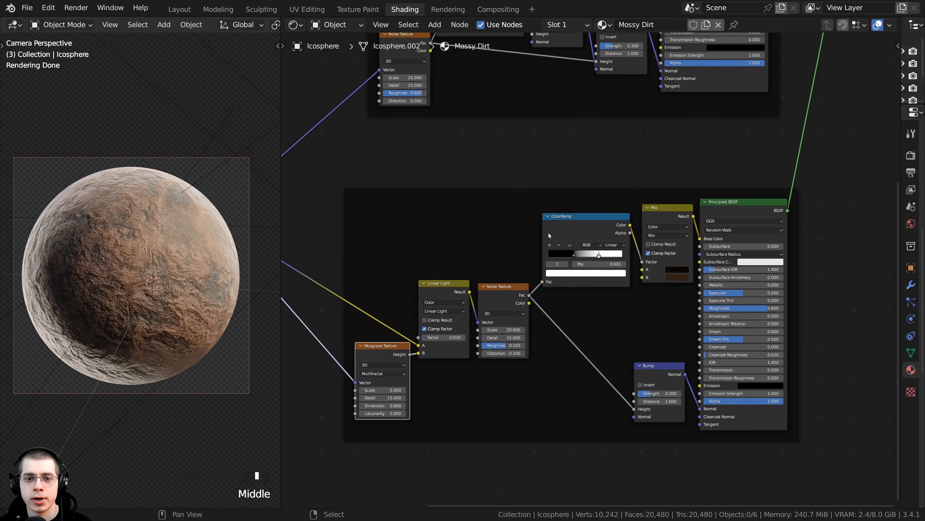
Label the new frame around the dirt nodes "Dirt"
left_click(535, 195)
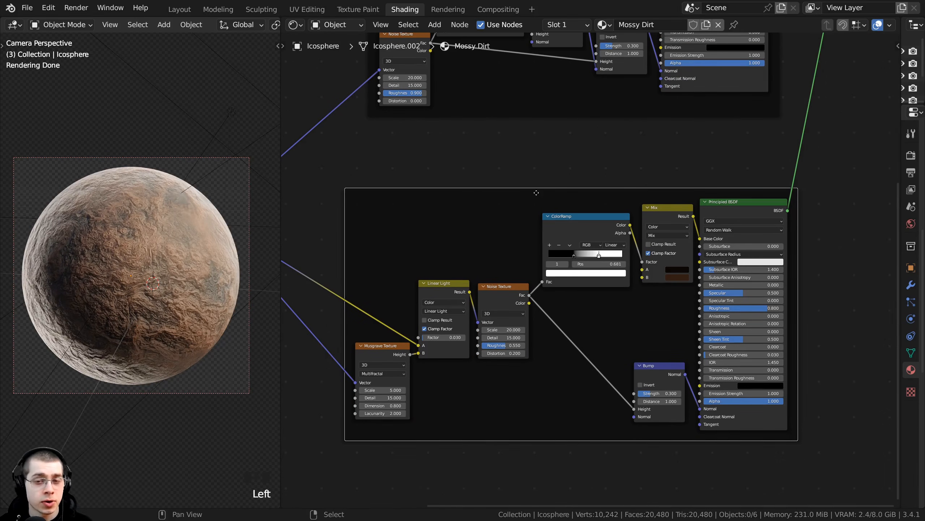
key("F2")
type("Dir")
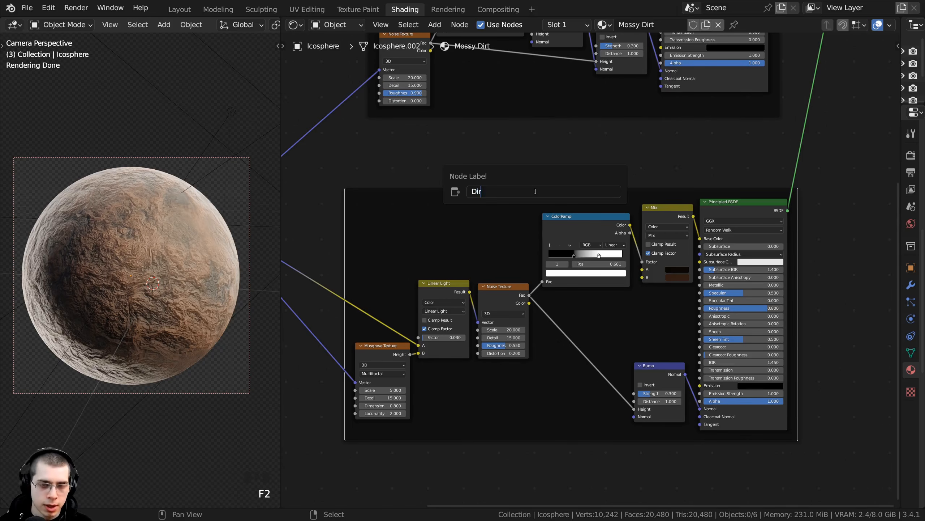
type("t")
key("Return")
key("a")
left_click(553, 193)
Preview the Moss and Dirt Principled BSDFs alternately on the sphere to compare the two materials
middle_click_drag(553, 194, 541, 221)
scroll(540, 233, "down", 6)
middle_click_drag(615, 84, 566, 140)
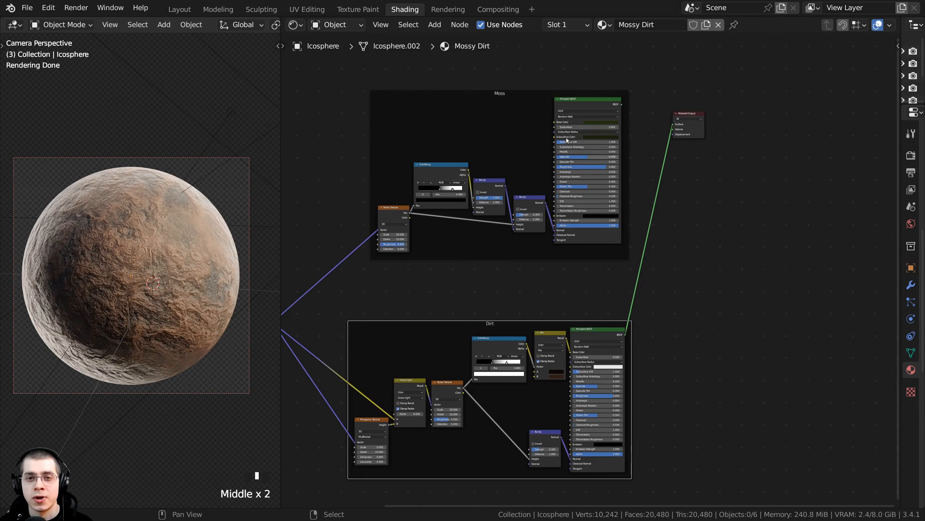
left_click(574, 102, "ctrl+shift")
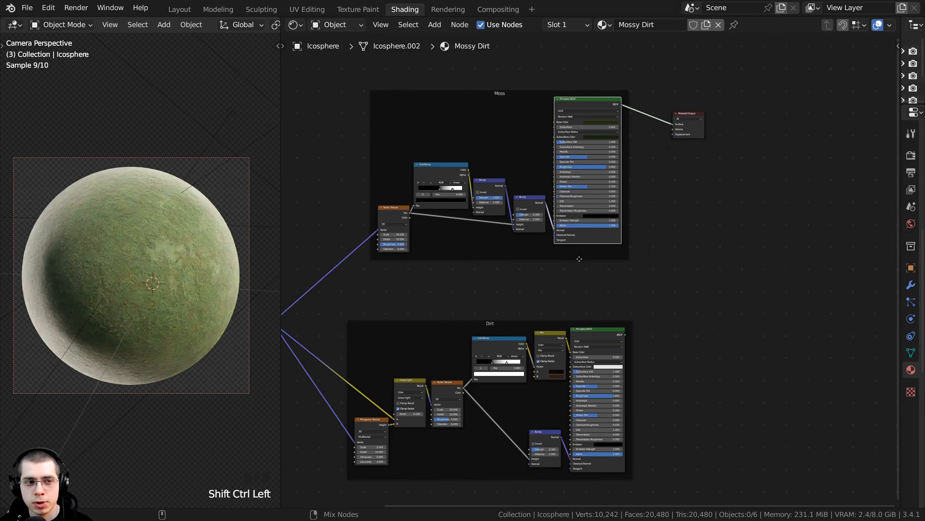
left_click(591, 334, "ctrl+shift")
left_click(570, 170, "ctrl+shift")
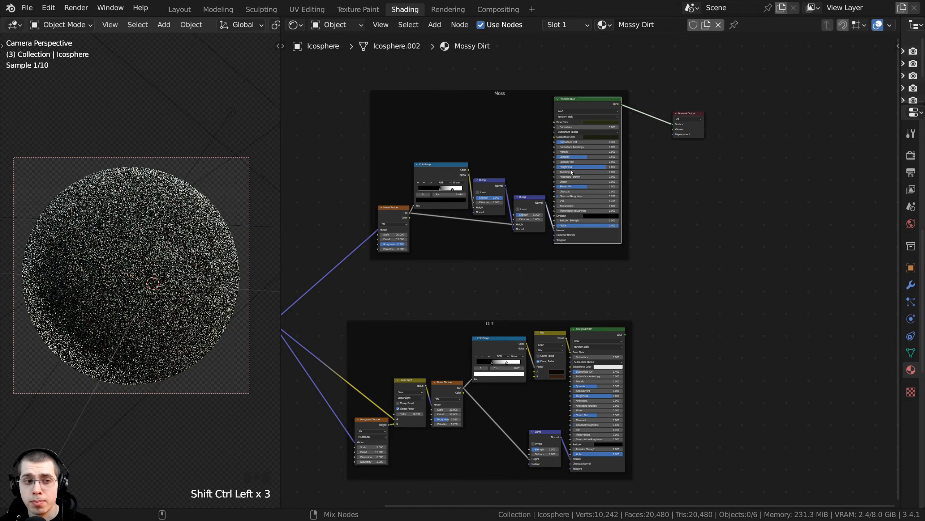
left_click(595, 333, "ctrl+shift")
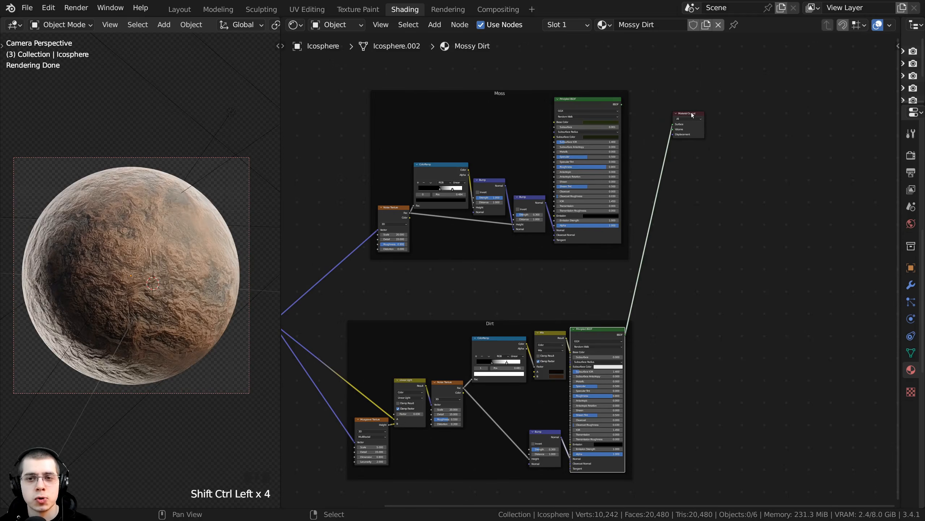
Move the Material Output between the two frames and combine the Moss and Dirt Principled BSDFs through a Mix Shader
left_click_drag(692, 115, 753, 267)
middle_click_drag(639, 258, 582, 260)
scroll(590, 244, "up", 3)
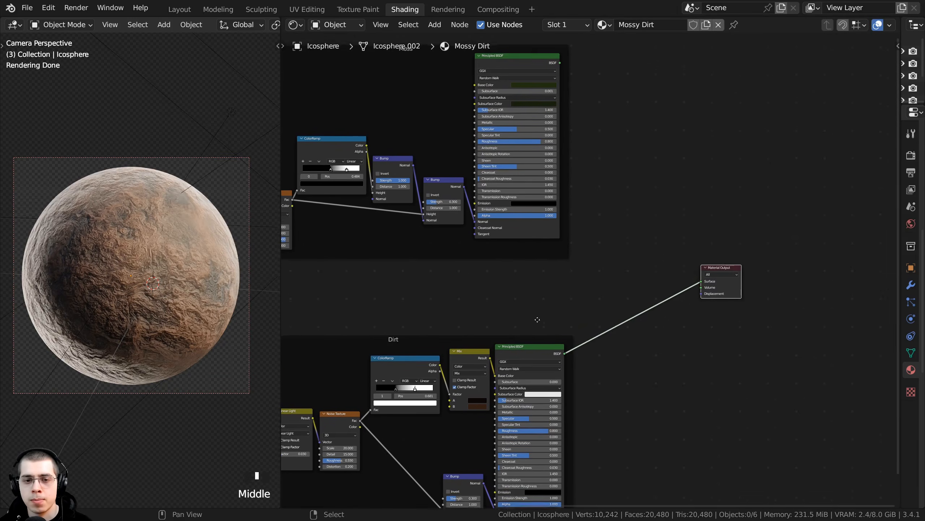
left_click(509, 64)
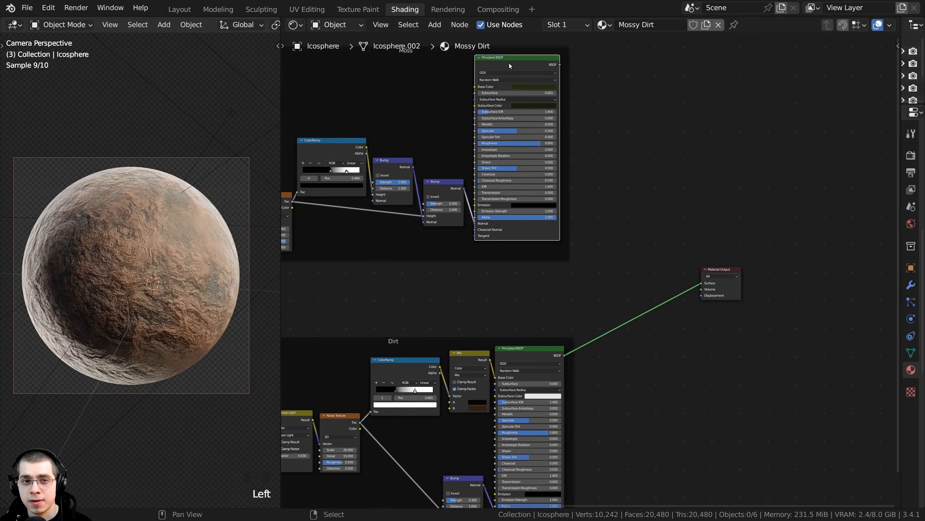
left_click(528, 351, "shift")
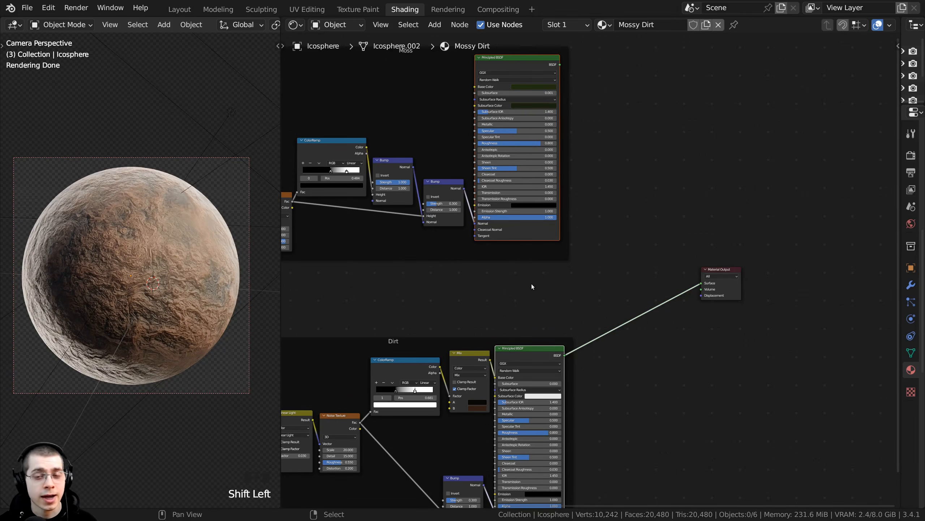
key("ctrl+0")
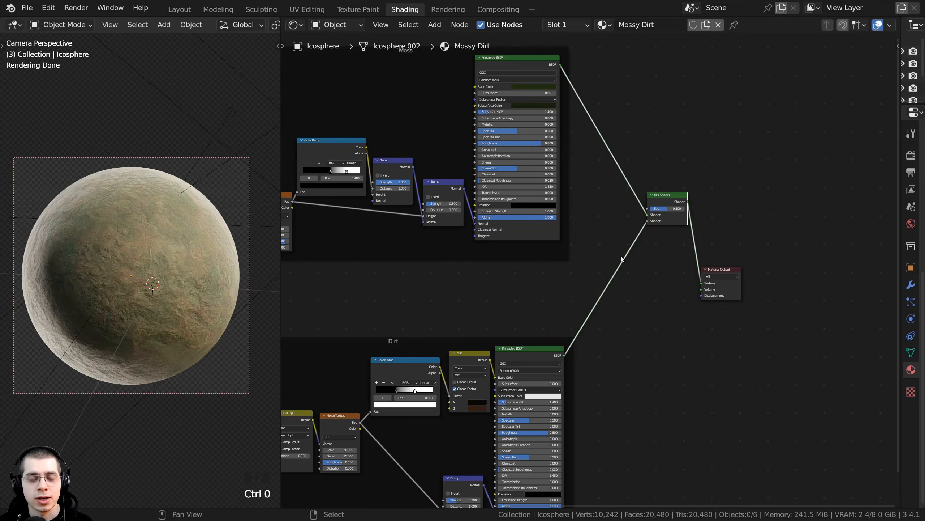
scroll(617, 222, "up", 5)
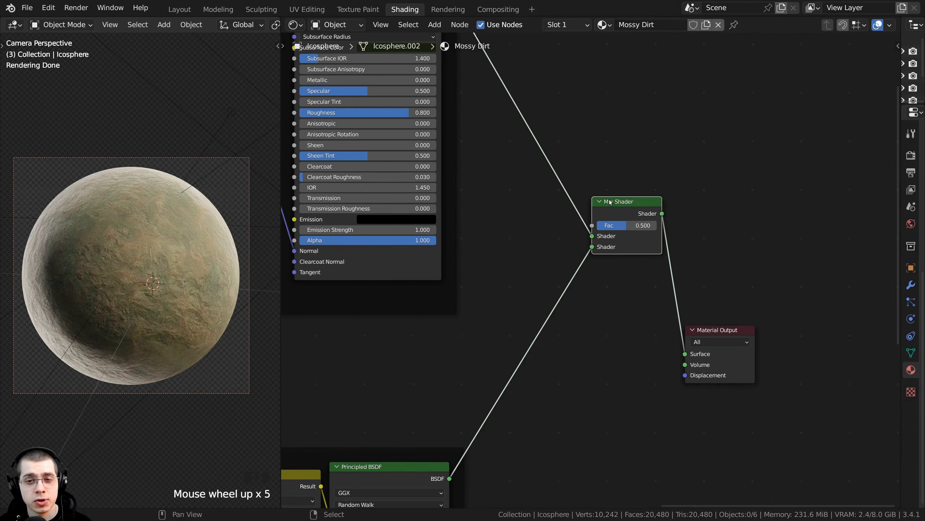
Position the Mix Shader lower, next to the Material Output and between the Moss and Dirt shader links
scroll(533, 214, "down", 2)
middle_click_drag(534, 214, 489, 102)
middle_click_drag(645, 245, 610, 205)
scroll(610, 205, "up", 2)
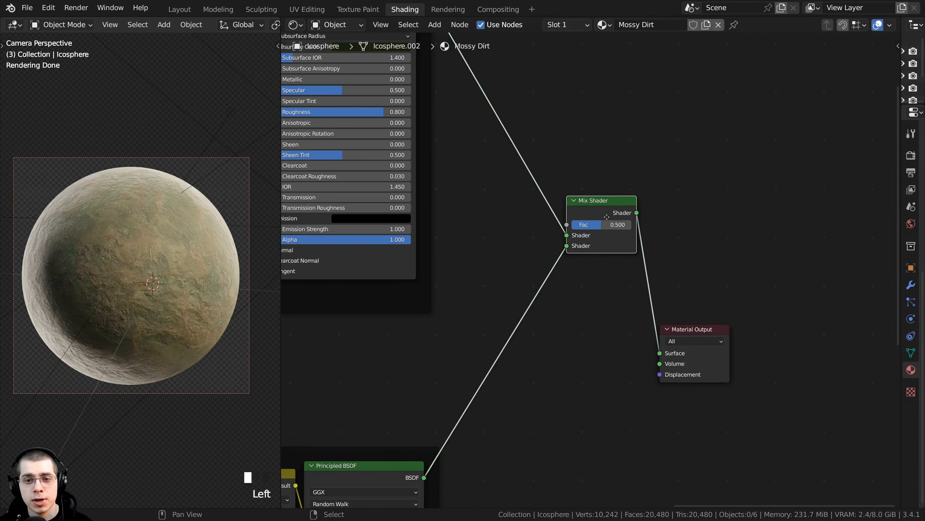
left_click_drag(608, 201, 603, 225)
scroll(539, 257, "down", 3)
scroll(539, 258, "up", 5)
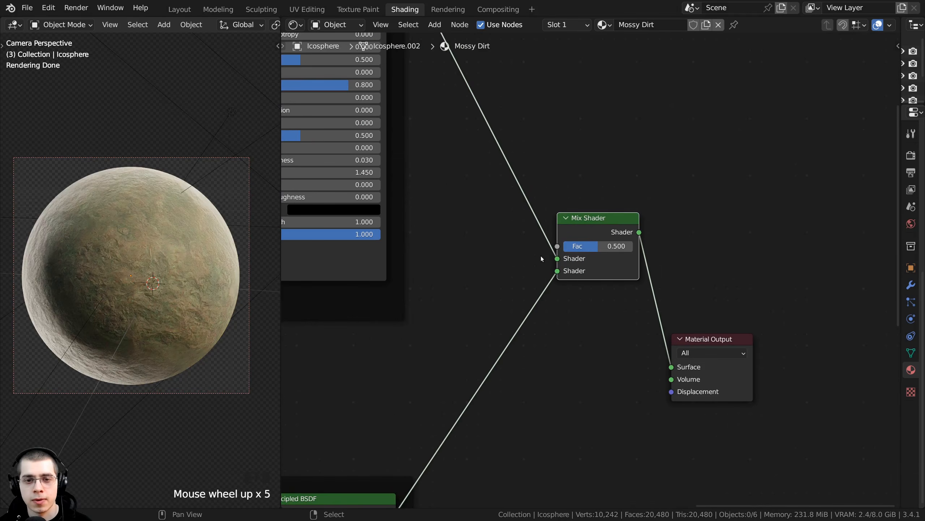
middle_click_drag(541, 256, 621, 415)
left_click(403, 109)
middle_click_drag(409, 110, 528, 396)
scroll(528, 395, "up", 1)
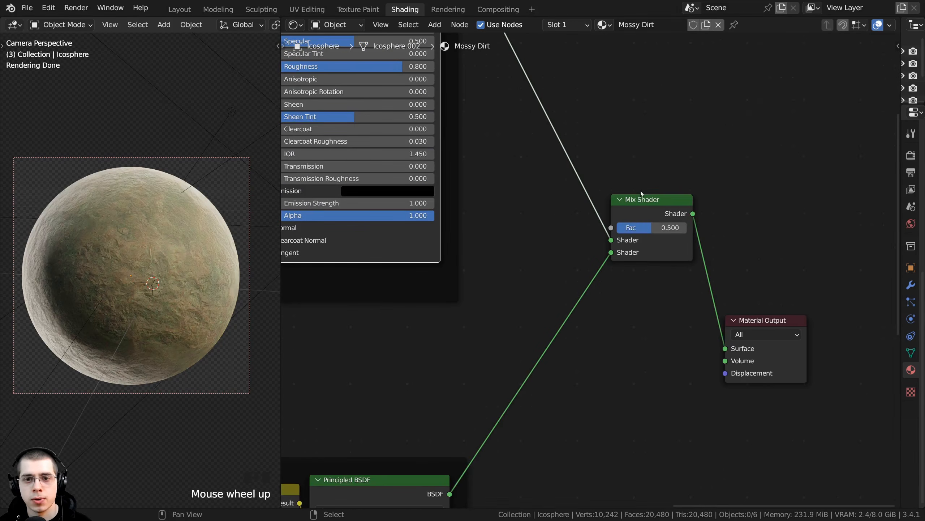
left_click_drag(640, 217, 624, 287)
middle_click_drag(624, 286, 584, 201)
scroll(584, 201, "up", 1)
left_click_drag(596, 209, 602, 242)
left_click(603, 241)
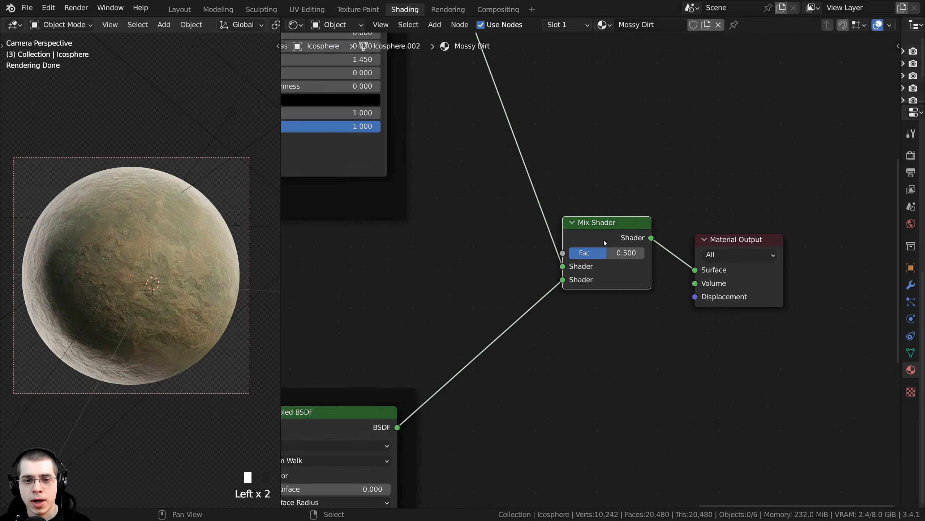
Examine how the Dirt Principled BSDF links into the Mix Shader alongside the Moss shader
scroll(604, 241, "up", 2)
scroll(598, 267, "down", 4)
middle_click_drag(429, 345, 648, 217)
scroll(468, 277, "up", 2)
left_click(445, 292)
left_click_drag(456, 284, 454, 279)
middle_click_drag(804, 219, 582, 350)
scroll(623, 262, "up", 1)
left_click(643, 217)
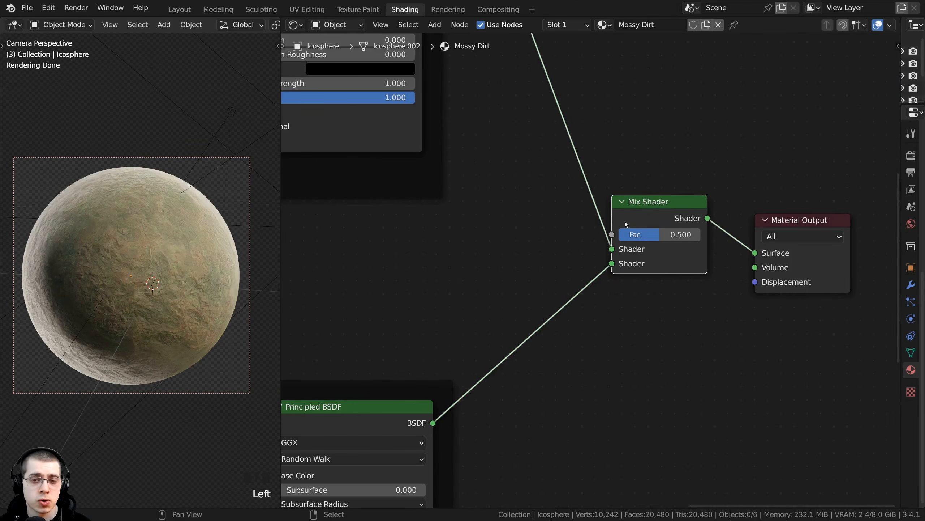
middle_click_drag(613, 266, 597, 277)
scroll(366, 253, "up", 2)
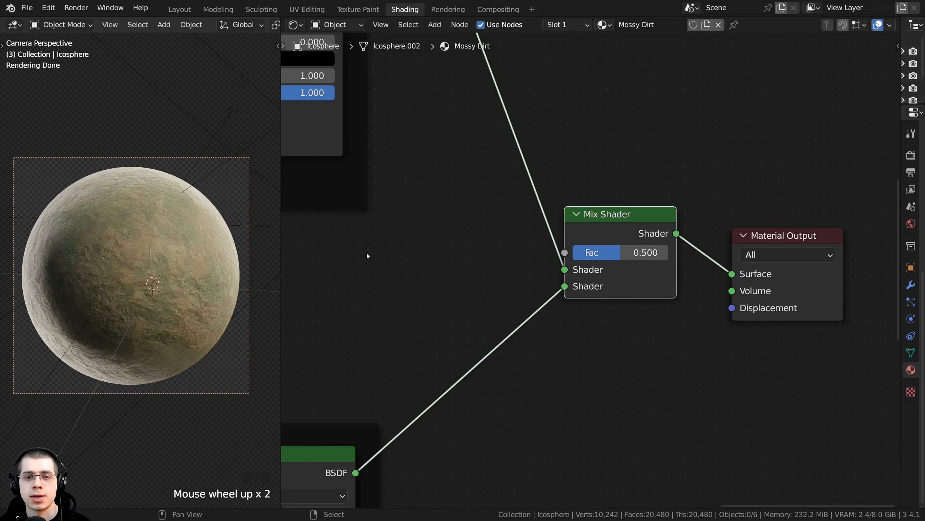
Try Mix Shader factors of 0 and 0.384 to see how moss and dirt blend on the sphere
scroll(102, 180, "up", 2)
scroll(138, 211, "up", 1)
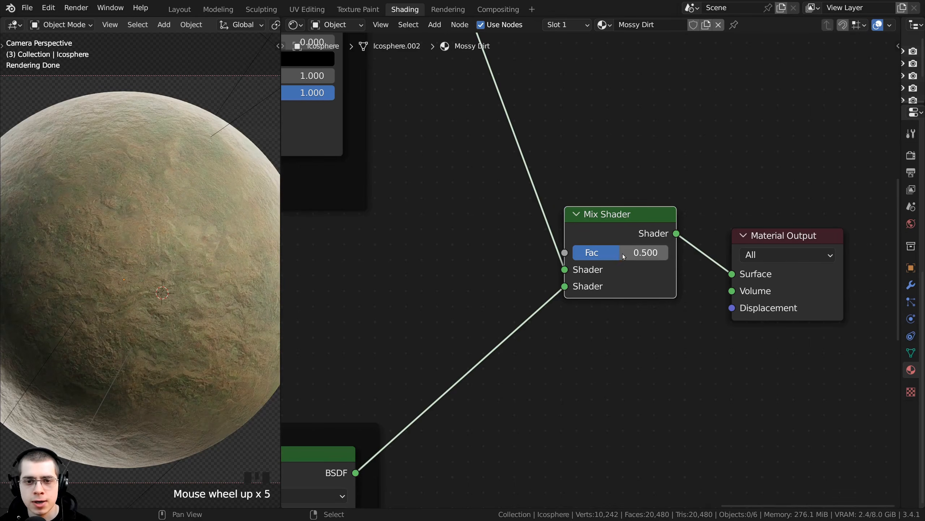
left_click_drag(624, 257, 378, 319)
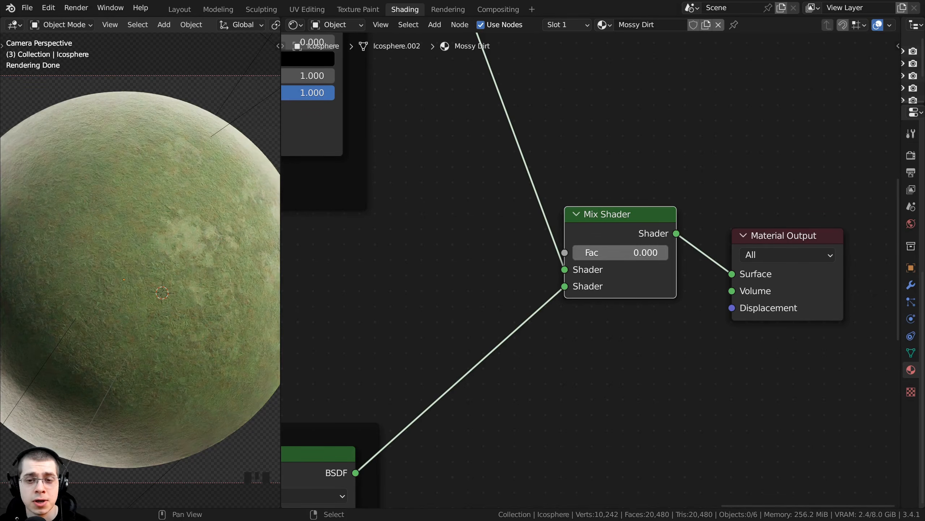
mouse_move(619, 252)
left_mouse_down()
mouse_move(667, 253)
mouse_move(597, 263)
mouse_move(605, 253)
left_mouse_up()
scroll(370, 279, "down", 5)
scroll(588, 255, "up", 4)
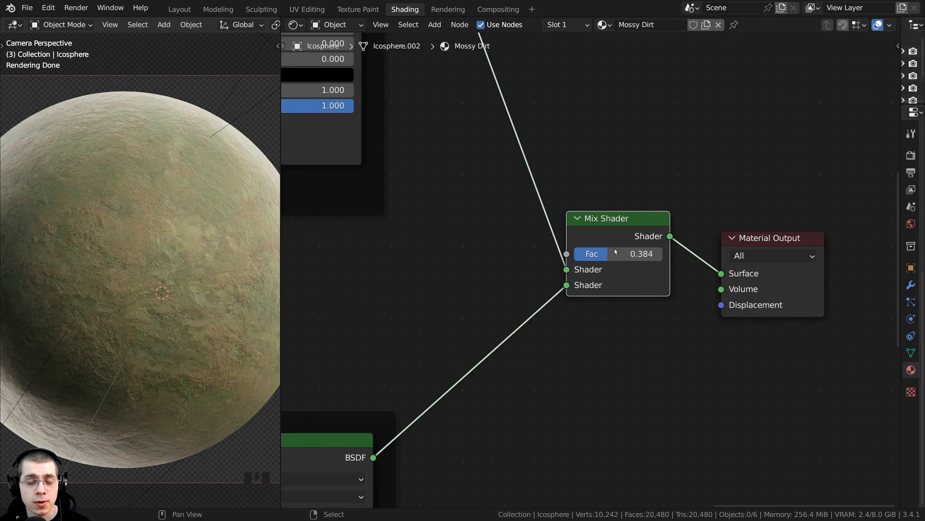
Connect the Fac output of the Moss frame's Noise Texture to the Mix Shader's Fac input
scroll(601, 257, "down", 4)
middle_click_drag(601, 257, 651, 234)
scroll(651, 234, "down", 6)
middle_click_drag(312, 224, 418, 248)
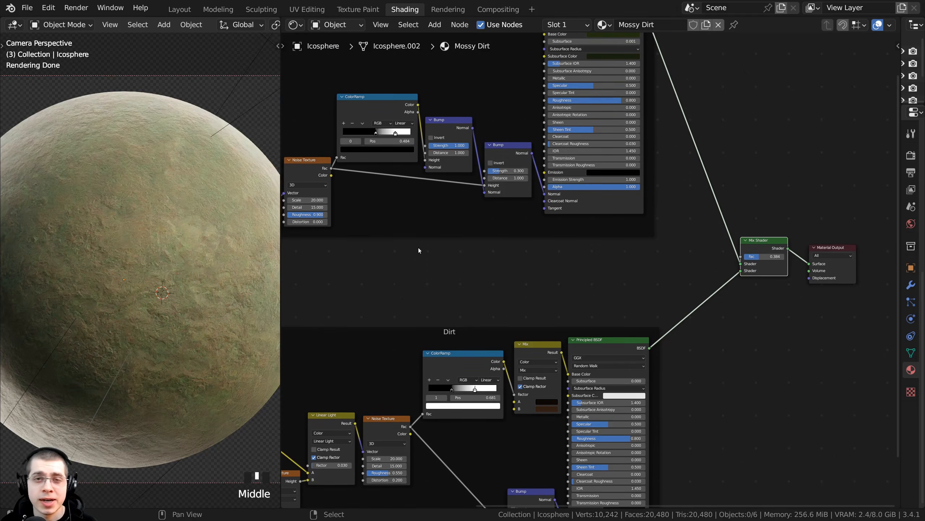
middle_click_drag(365, 239, 443, 256)
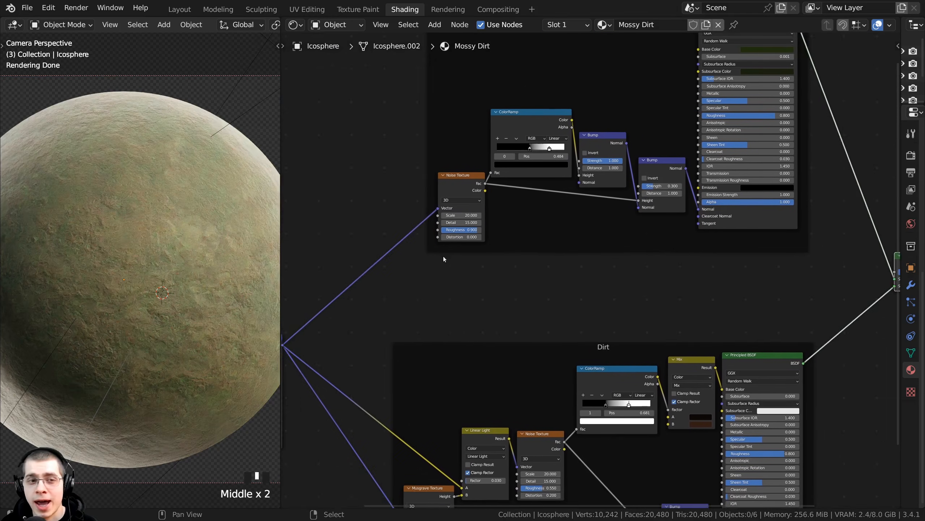
scroll(444, 256, "up", 3)
left_click_drag(456, 185, 453, 187)
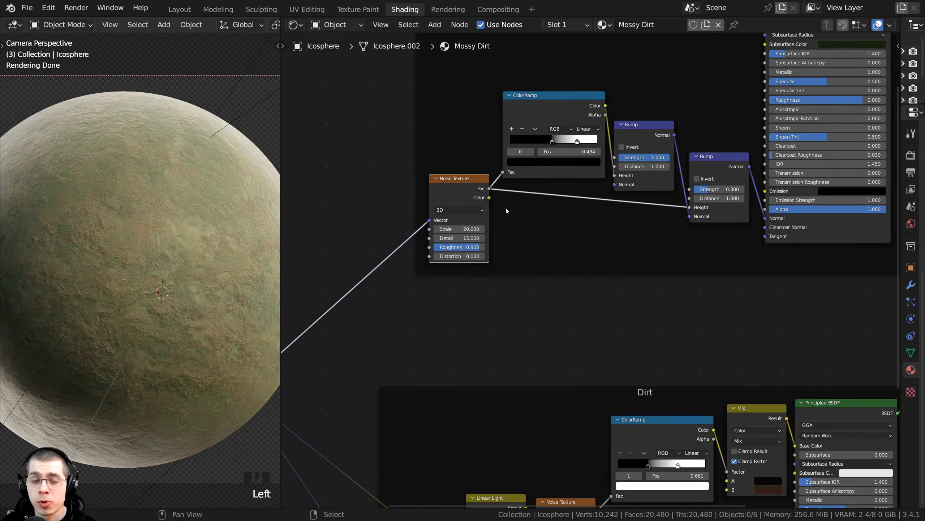
middle_click_drag(506, 210, 415, 175)
scroll(415, 175, "up", 2)
scroll(425, 176, "down", 3)
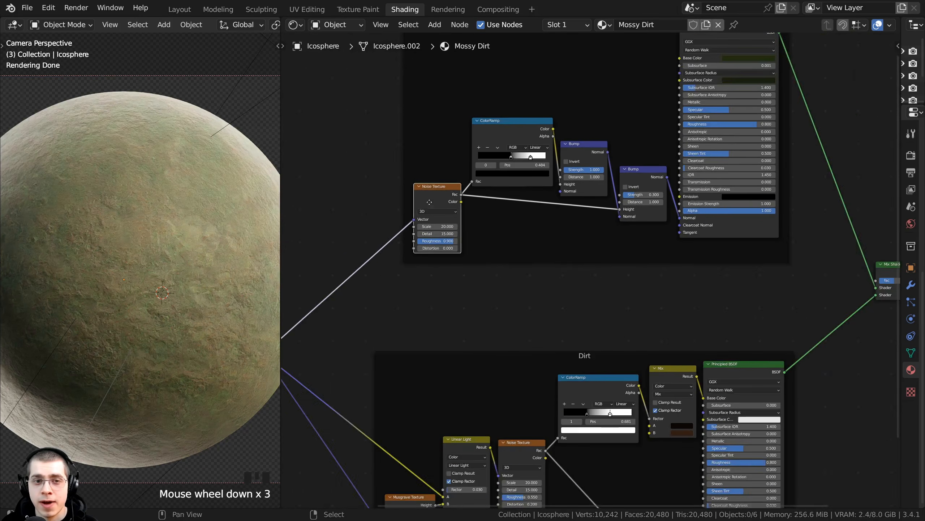
middle_click_drag(411, 128, 410, 196)
scroll(410, 195, "up", 1)
left_click_drag(387, 208, 757, 302)
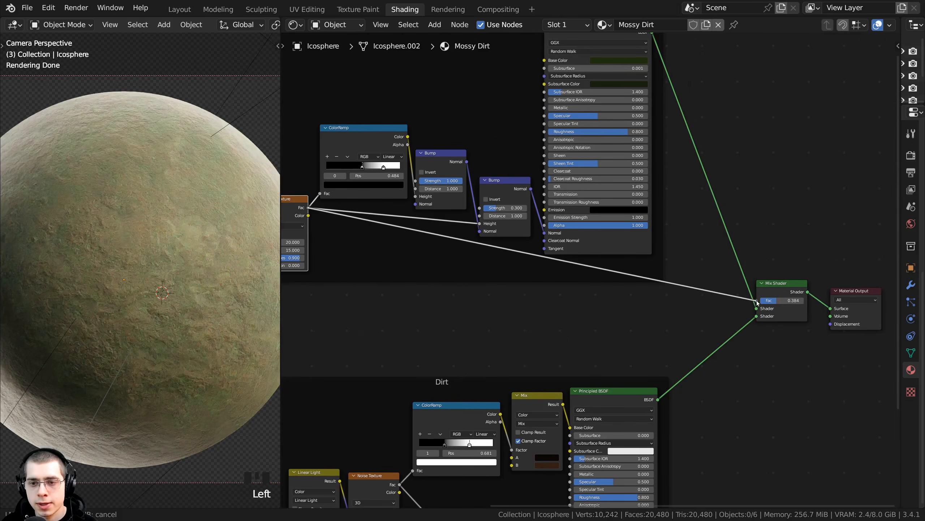
middle_click_drag(277, 210, 400, 203)
left_click(400, 203)
scroll(819, 327, "up", 2)
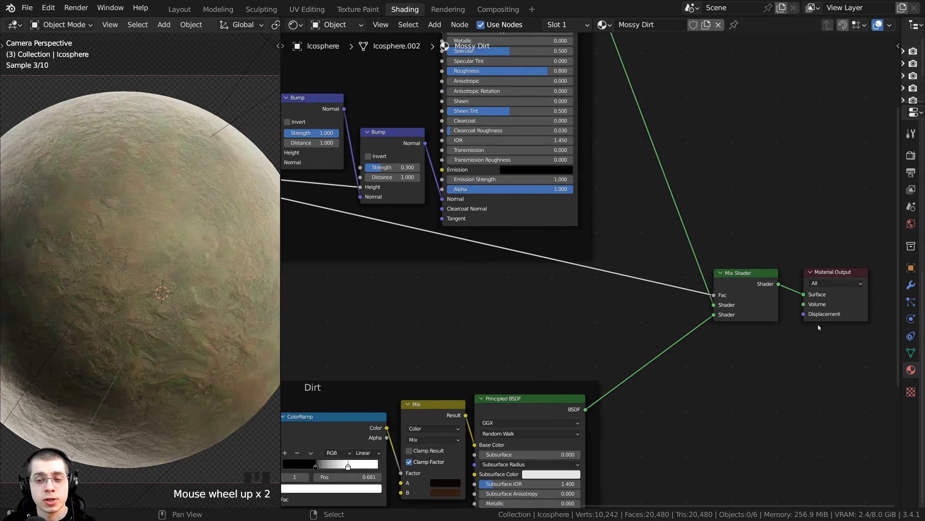
Add a ColorRamp and insert it into the link between the Moss Noise Texture and the Mix Shader's Fac input
left_click(749, 287)
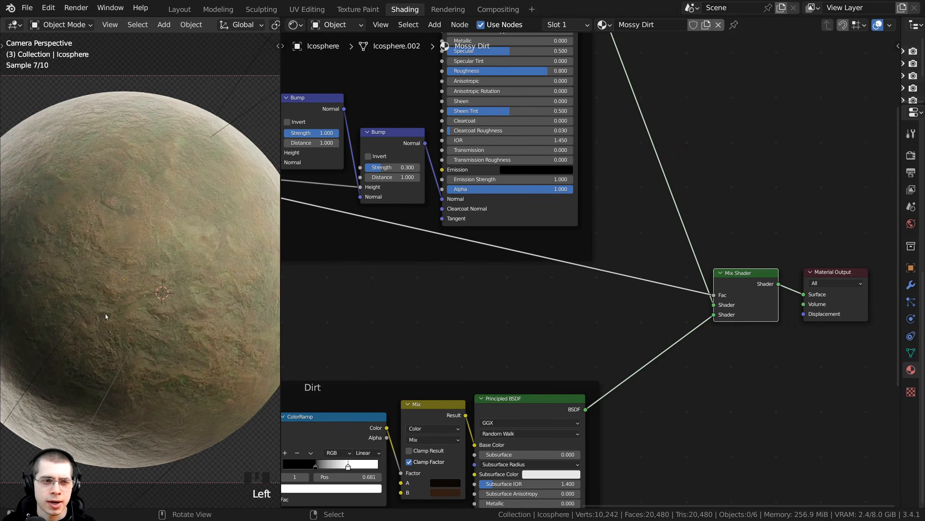
middle_click_drag(467, 280, 496, 282)
middle_click_drag(441, 320, 601, 196)
left_click(483, 296)
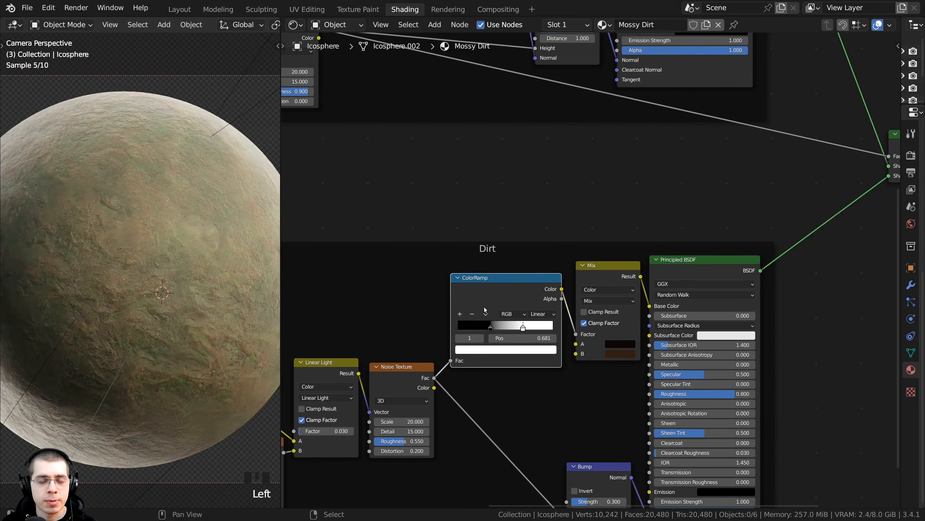
middle_click_drag(887, 169, 752, 216)
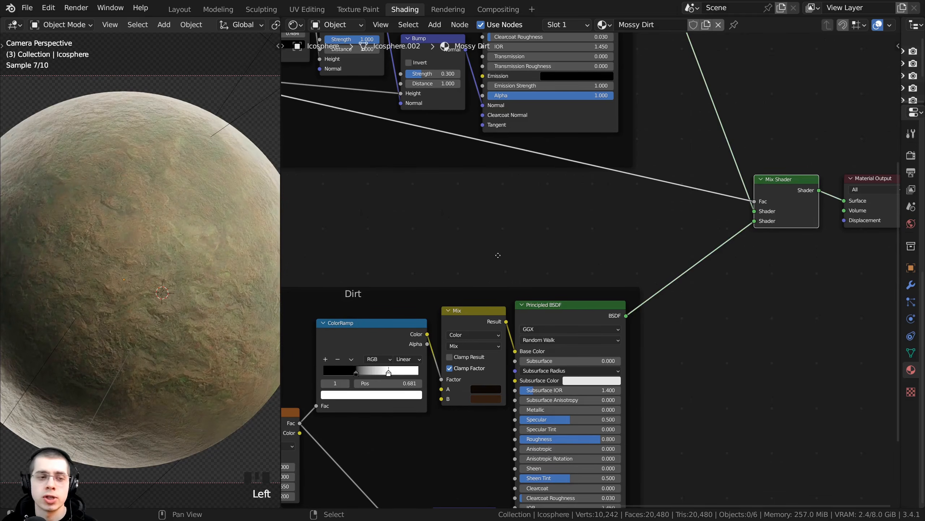
middle_click_drag(498, 255, 495, 258)
key("shift+a")
left_click(500, 232)
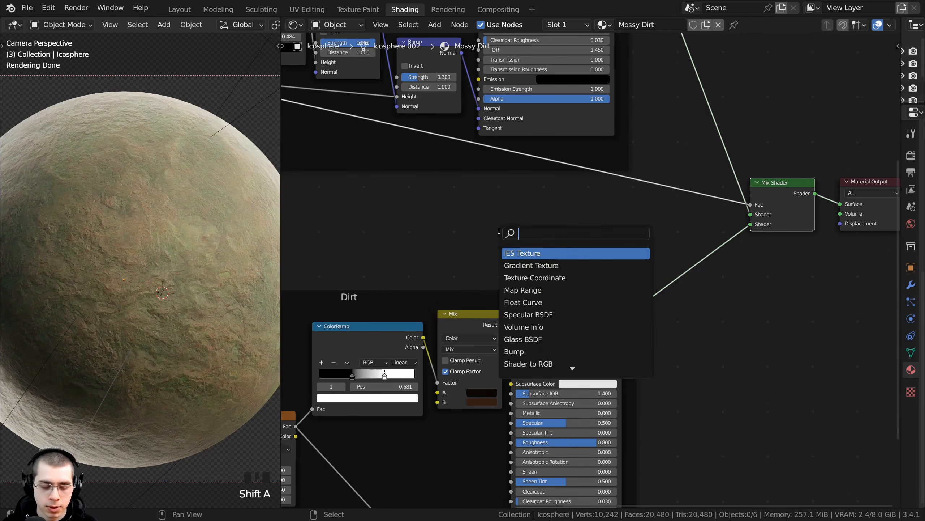
type("col")
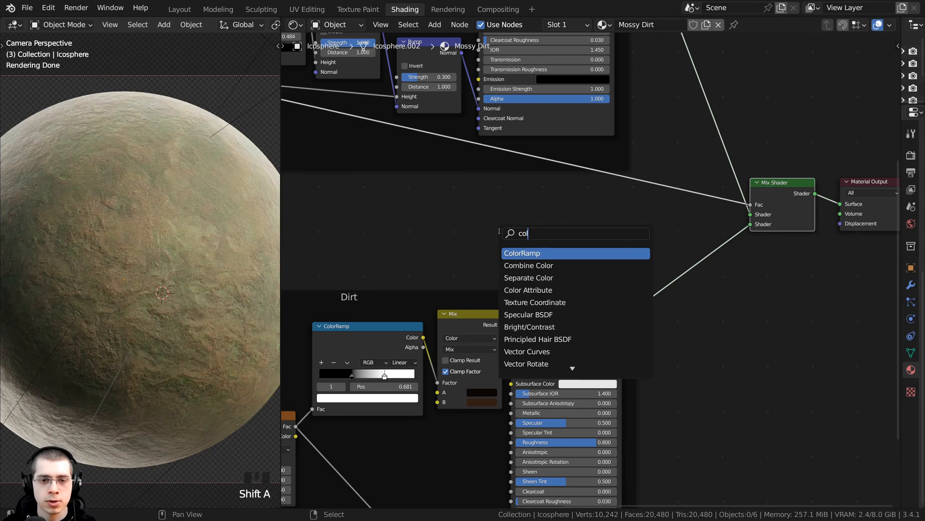
left_click(523, 252)
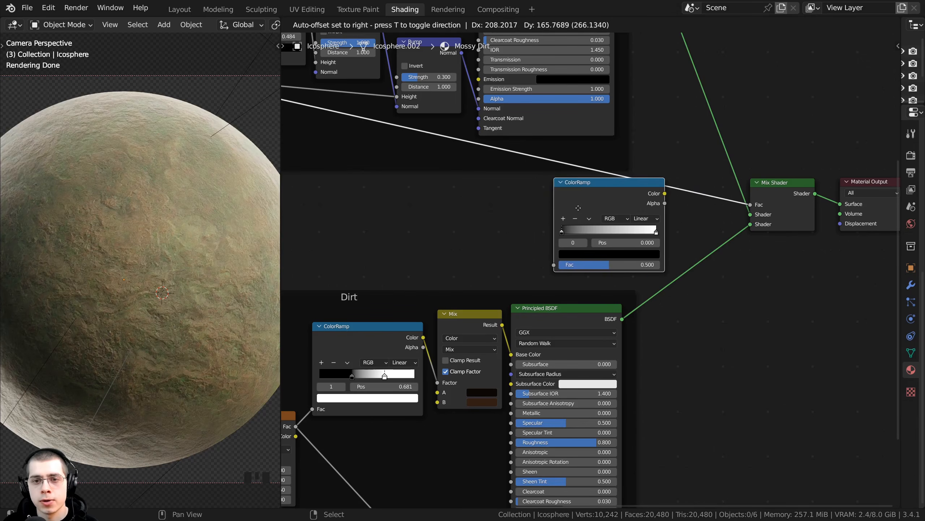
left_click(538, 208)
Reverse the new ColorRamp to run white to black, with the white stop at 0.492 and the black stop close beside it
middle_click_drag(539, 210, 591, 217)
scroll(490, 321, "up", 2)
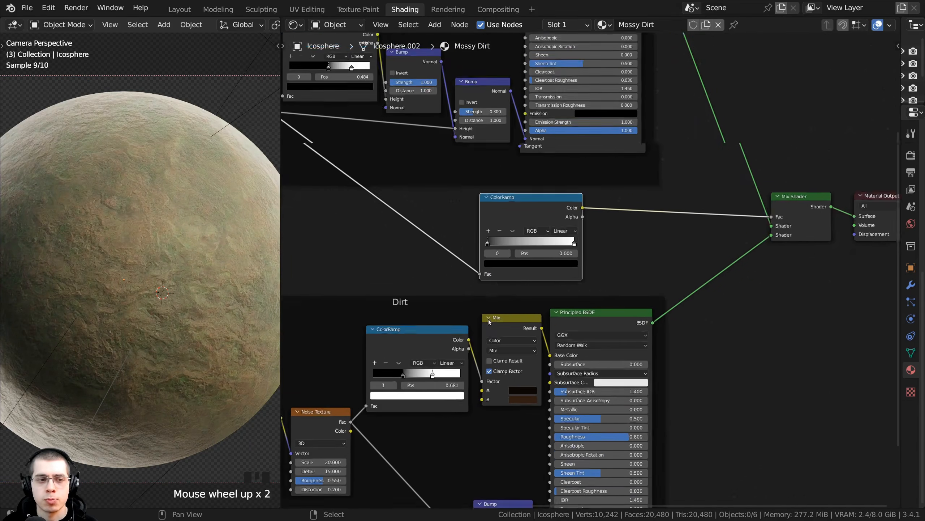
scroll(438, 271, "up", 3)
left_click_drag(488, 233, 461, 235)
scroll(439, 204, "up", 7)
left_click_drag(368, 208, 397, 208)
middle_click_drag(397, 208, 455, 246)
scroll(454, 247, "up", 1)
left_click_drag(475, 243, 380, 241)
left_click(432, 240)
left_click_drag(447, 242, 490, 241)
left_click_drag(390, 245, 429, 242)
left_click_drag(481, 242, 438, 242)
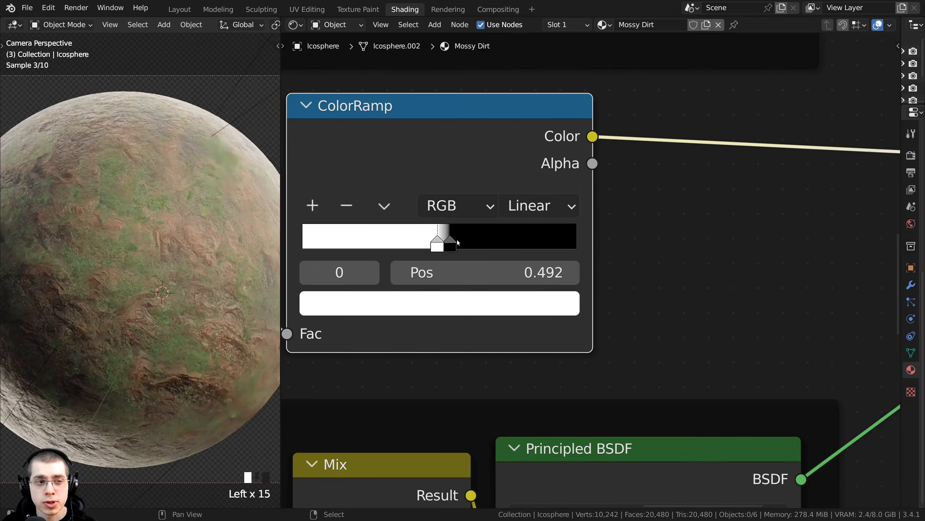
left_click(450, 242)
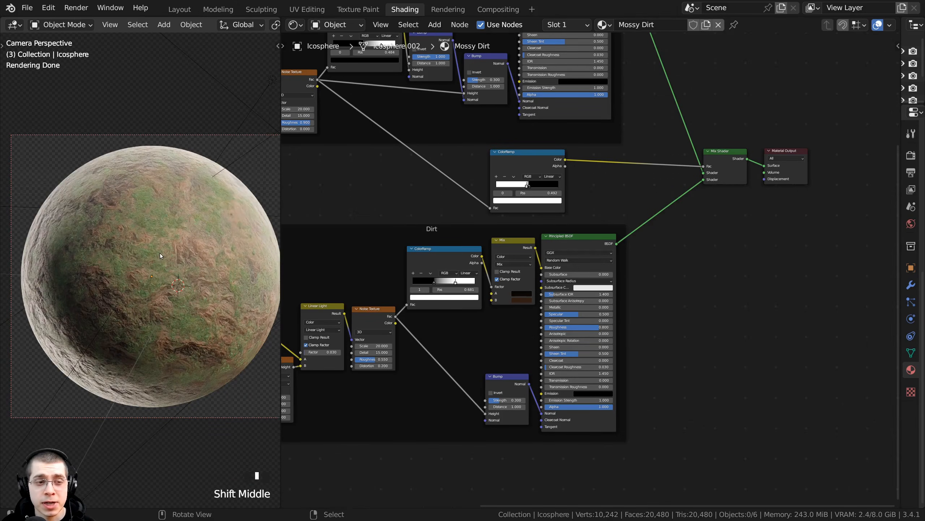
Inspect the moss and dirt patches on the sphere from another angle and return to the camera view
middle_click_drag(94, 211, 210, 164)
scroll(137, 250, "up", 2)
scroll(107, 219, "up", 3)
scroll(210, 165, "down", 4)
key("KP_0")
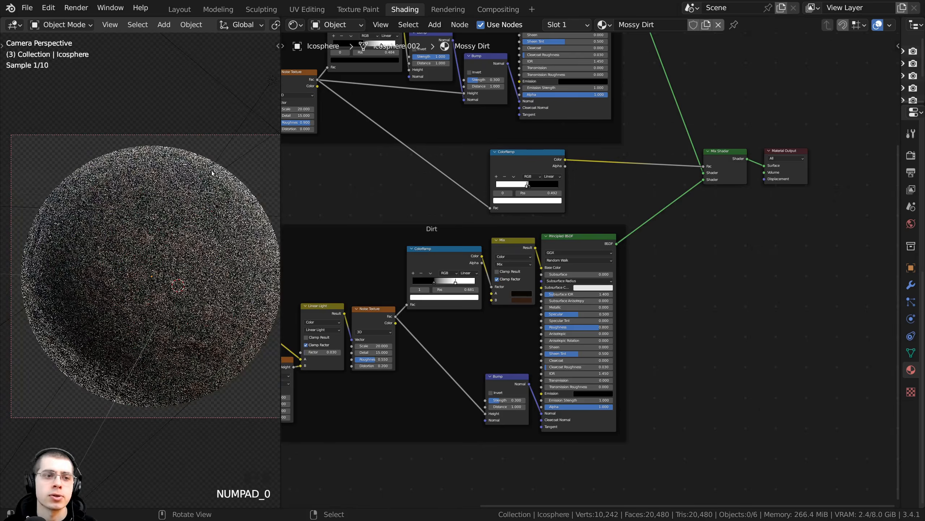
Connect the Fac output of the Dirt frame's Noise Texture to the Material Output's Displacement input
middle_click_drag(720, 335, 708, 318)
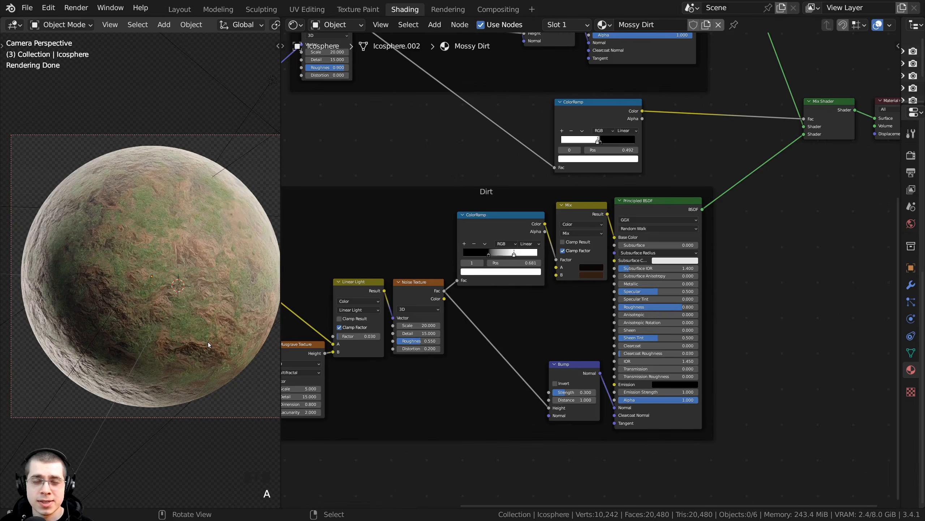
middle_click_drag(467, 347, 600, 309)
scroll(539, 247, "up", 4)
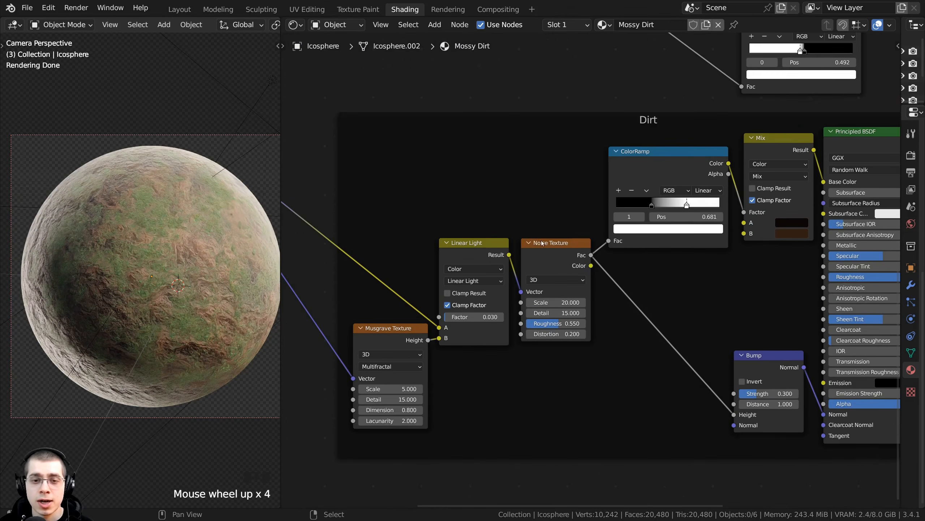
left_click(539, 248)
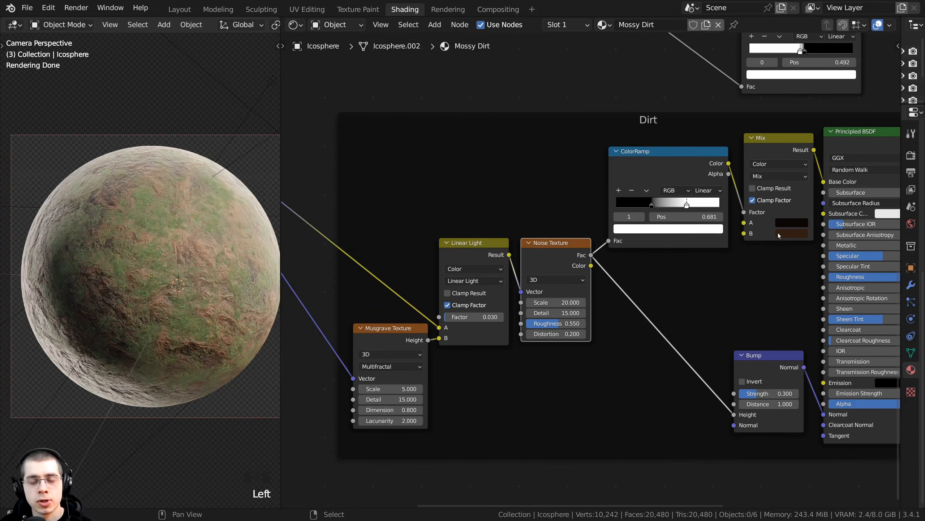
scroll(661, 254, "down", 1)
middle_click_drag(660, 254, 612, 262)
scroll(587, 264, "down", 3)
middle_click_drag(553, 262, 394, 292)
scroll(391, 291, "up", 1)
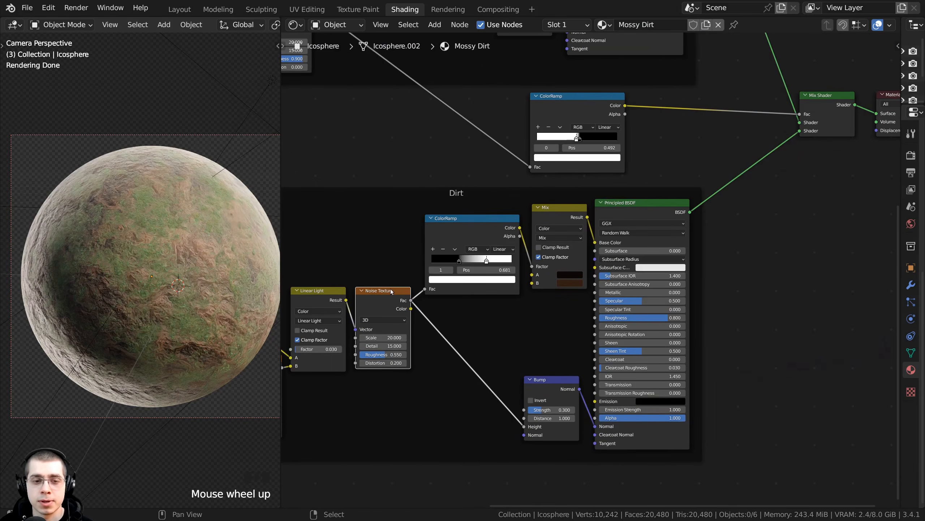
left_click_drag(411, 301, 764, 135)
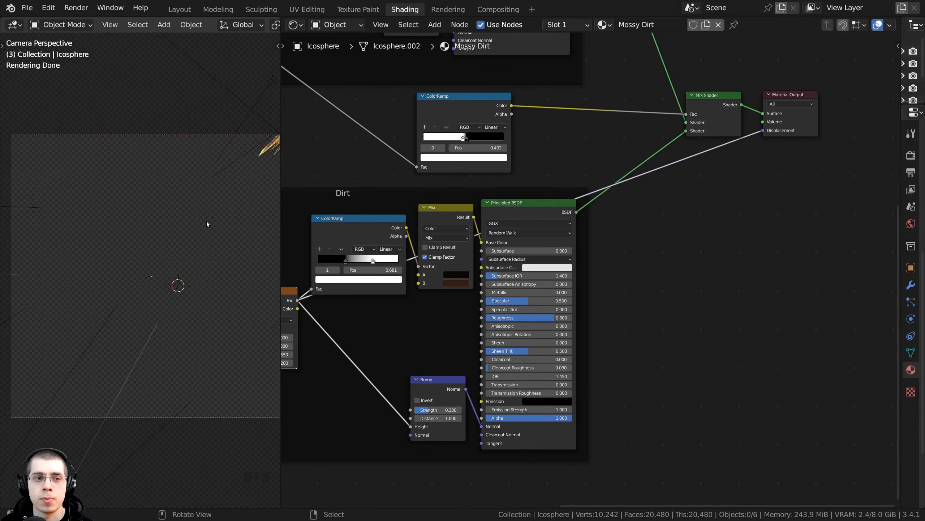
Set the Mossy Dirt material's surface displacement method to Displacement and Bump
middle_click_drag(207, 221, 161, 234)
scroll(200, 207, "up", 2)
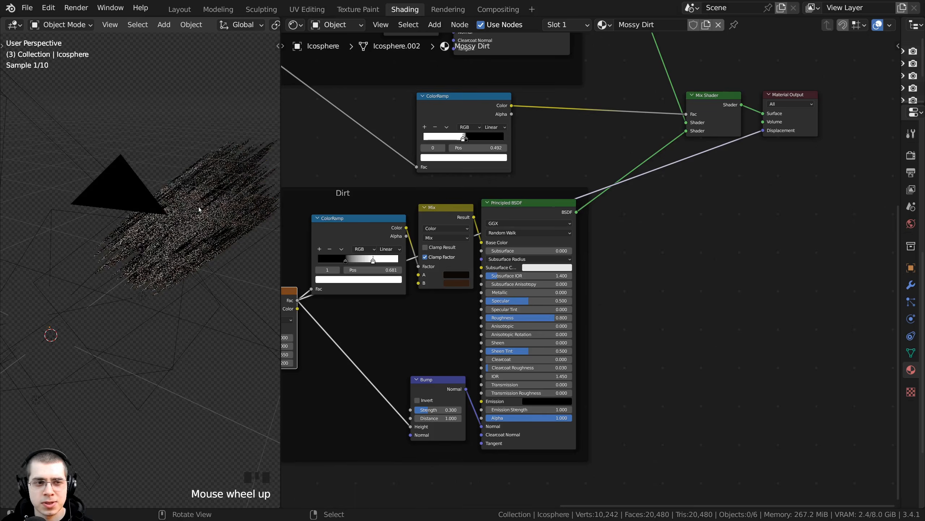
middle_click_drag(200, 207, 194, 232)
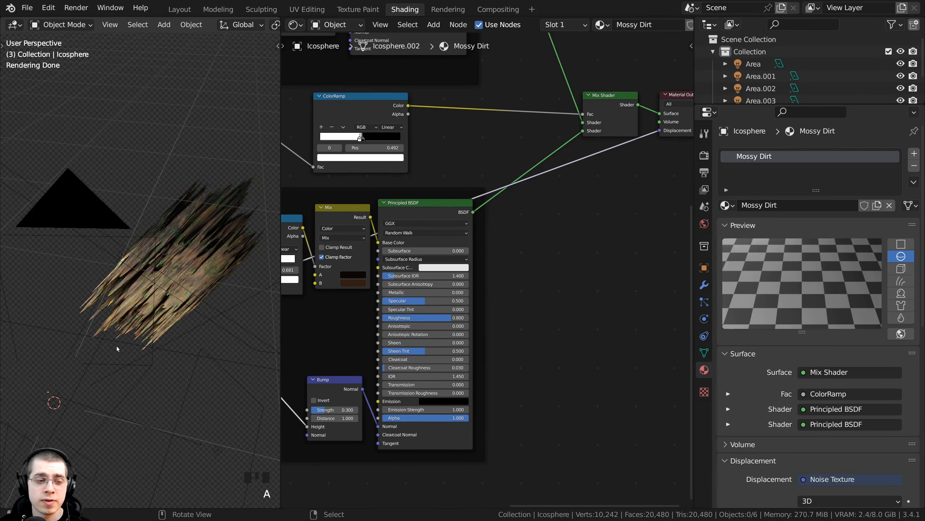
middle_click_drag(116, 346, 130, 345)
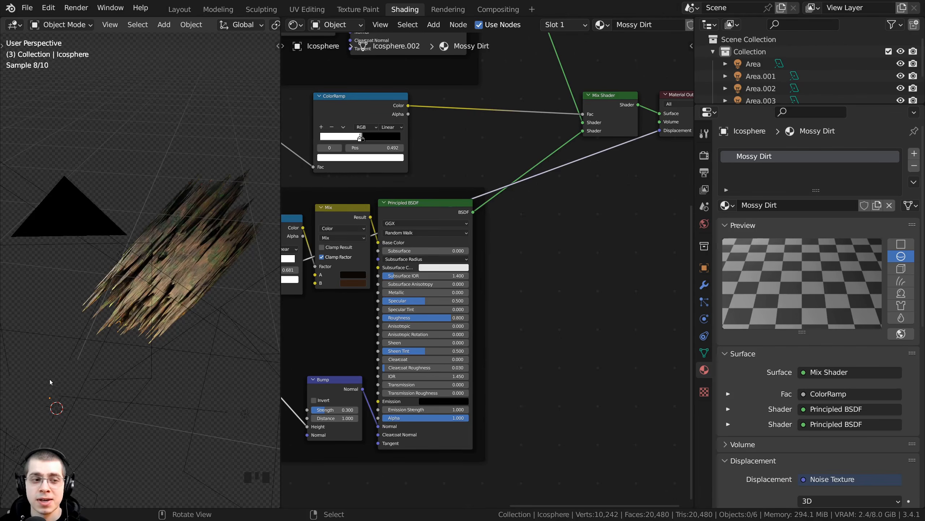
left_click(705, 371)
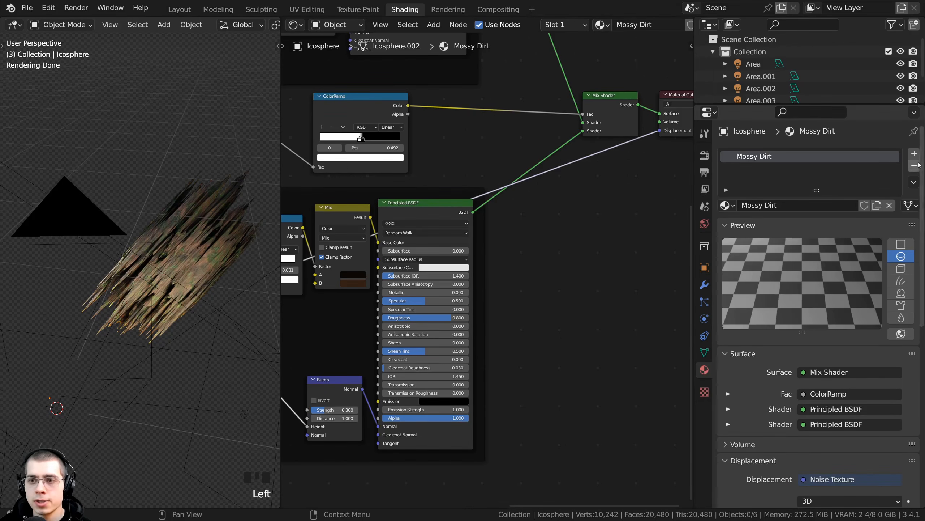
left_click_drag(921, 213, 922, 394)
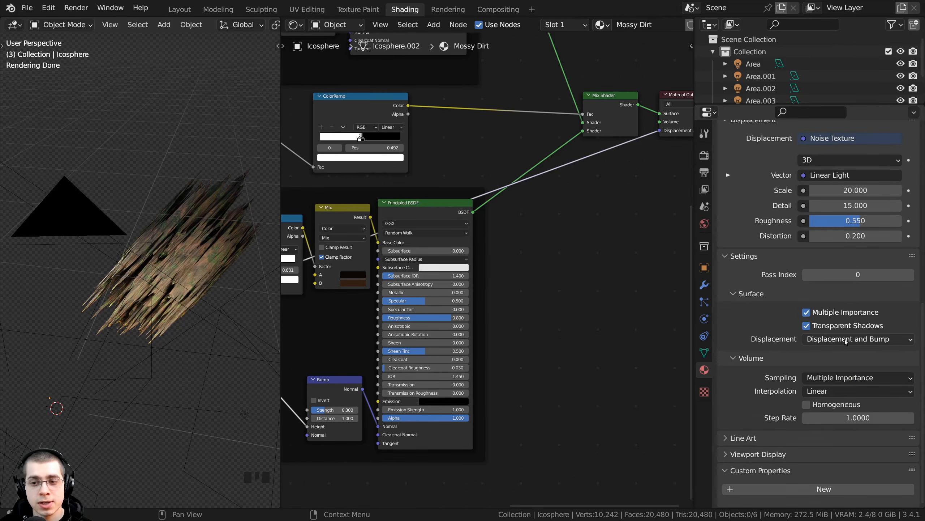
left_click(812, 339)
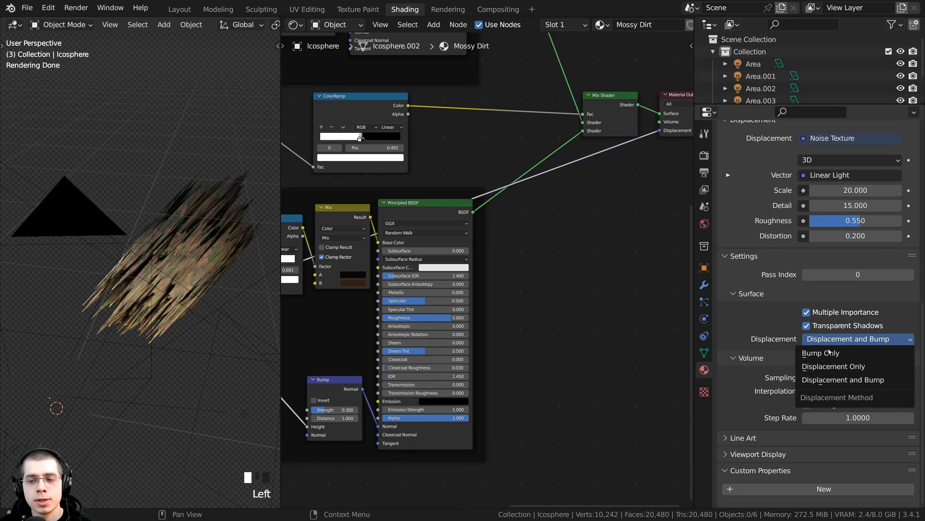
left_click(818, 379)
Examine the displaced mesh and the direct link from the Dirt Noise Texture into the Material Output's Displacement input
middle_click_drag(184, 277, 191, 280)
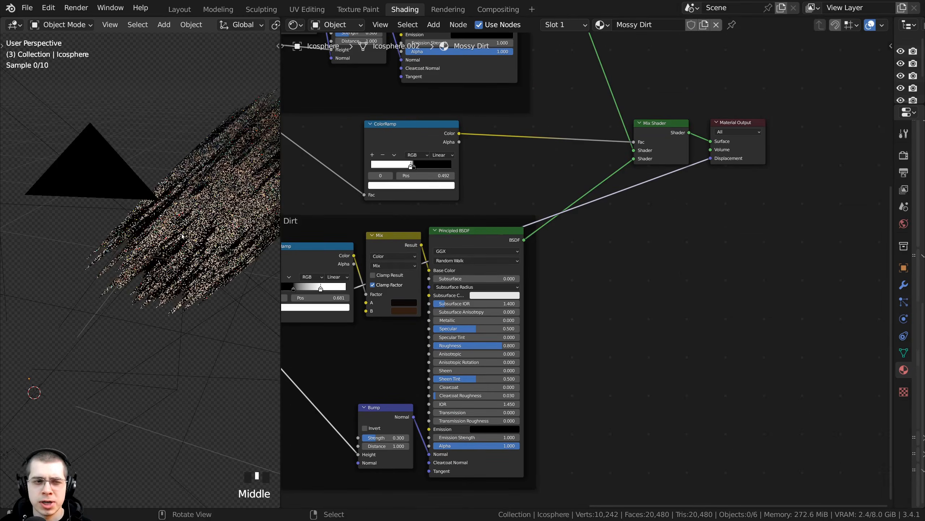
scroll(182, 256, "down", 1)
middle_click_drag(182, 255, 197, 248)
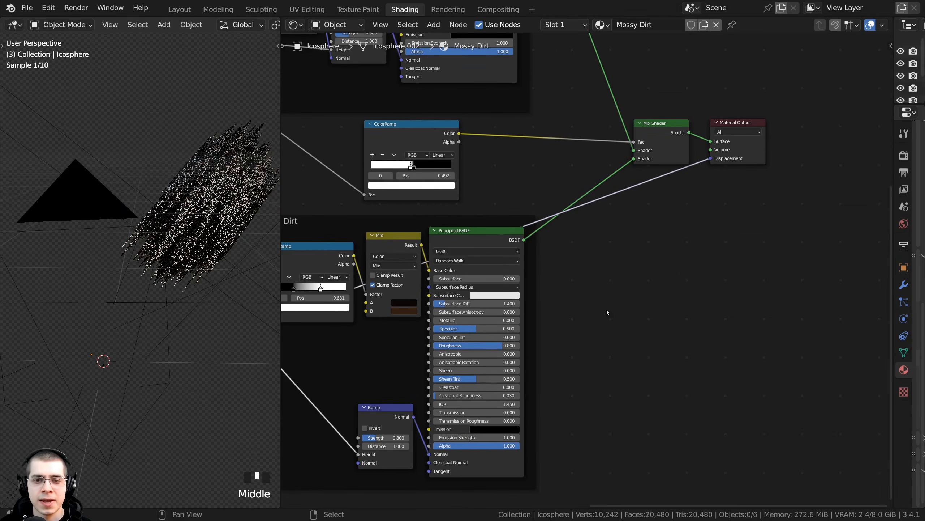
middle_click_drag(607, 312, 626, 328)
scroll(640, 214, "up", 4)
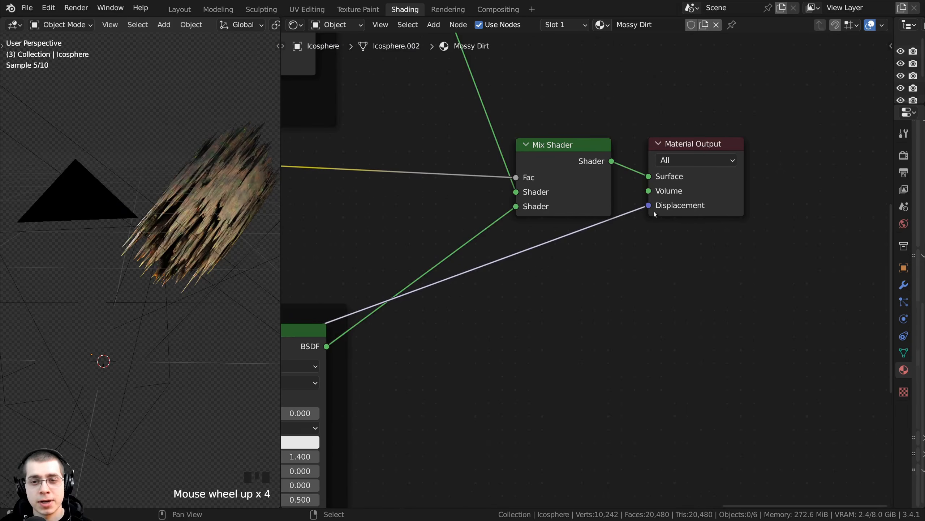
scroll(637, 215, "down", 7)
middle_click_drag(646, 279, 443, 357)
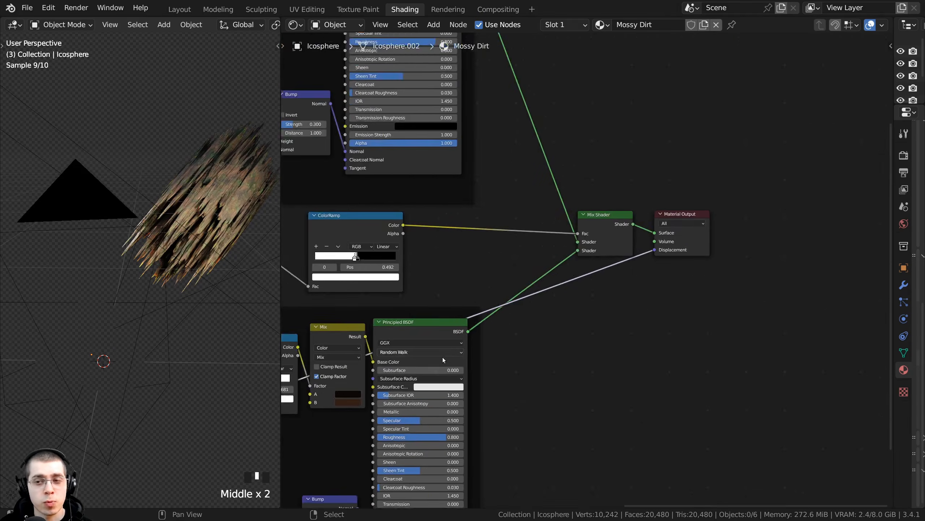
scroll(672, 252, "up", 5)
scroll(602, 301, "down", 4)
middle_click_drag(573, 334, 729, 219)
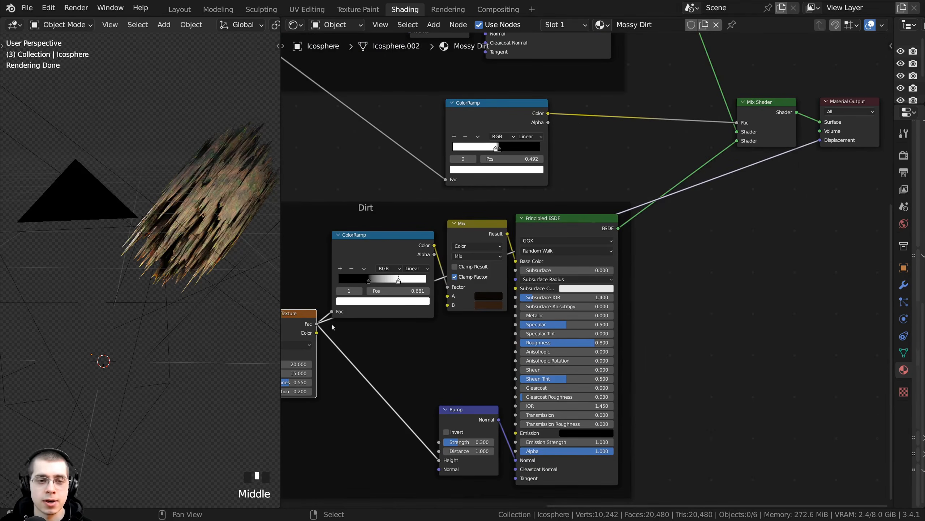
Add a Displacement node and insert it into the link running to the Material Output's Displacement input
key("shift+a")
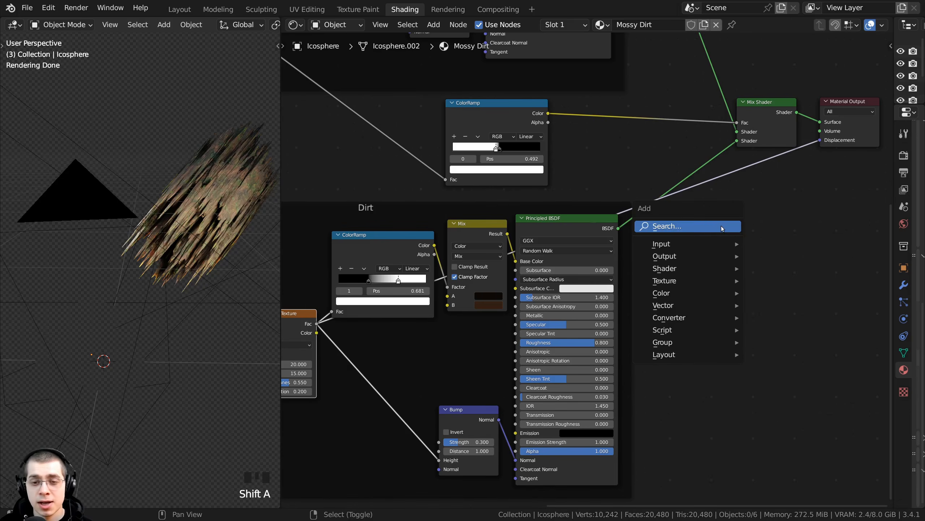
left_click(720, 226)
type("dis")
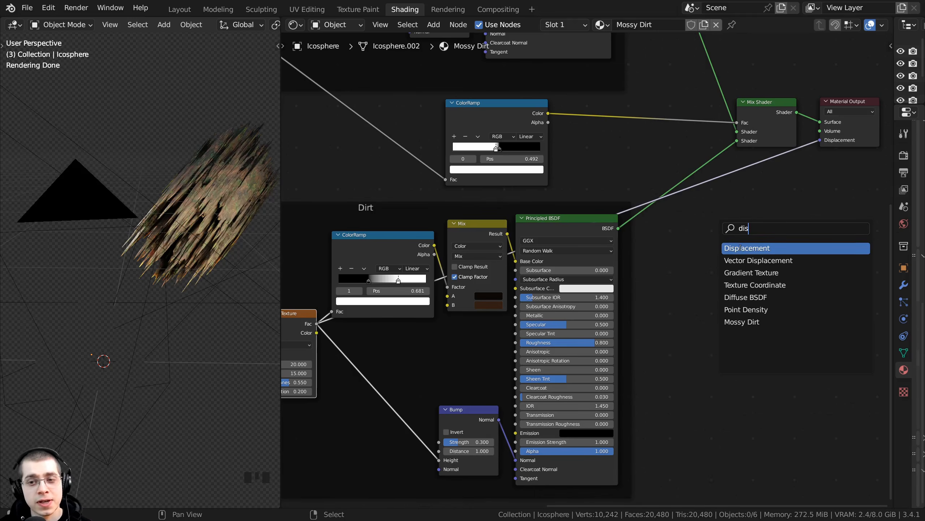
left_click(740, 248)
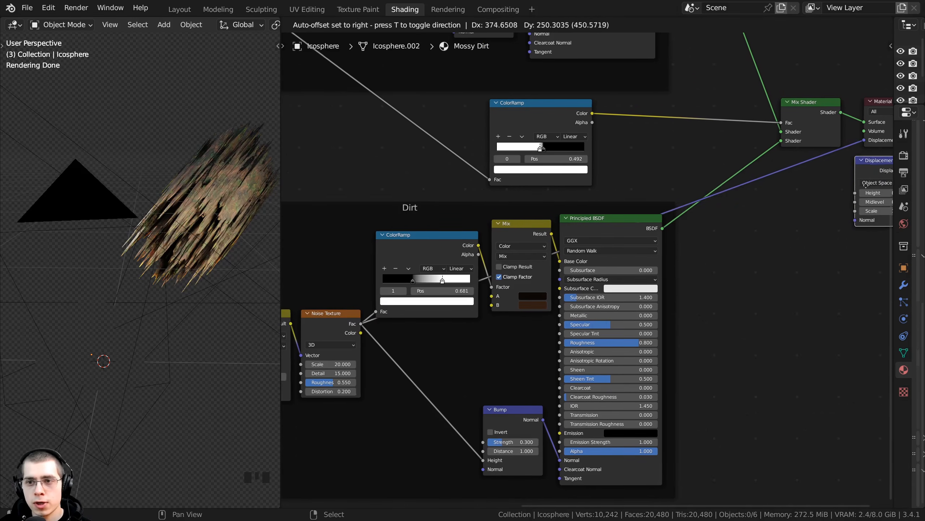
scroll(798, 162, "up", 2)
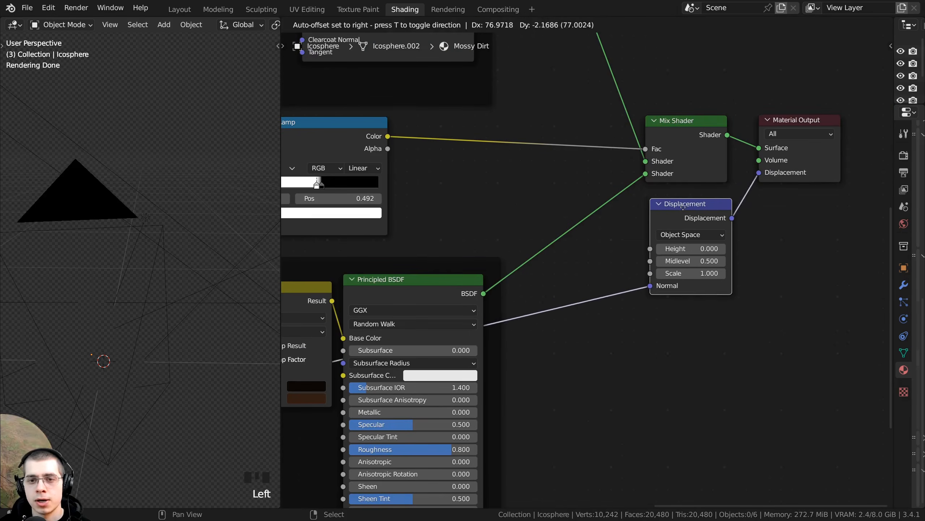
left_click(683, 207)
Move the noise link on the Displacement node from its Normal input to its Height input
middle_click_drag(605, 302, 593, 302)
scroll(593, 303, "up", 3)
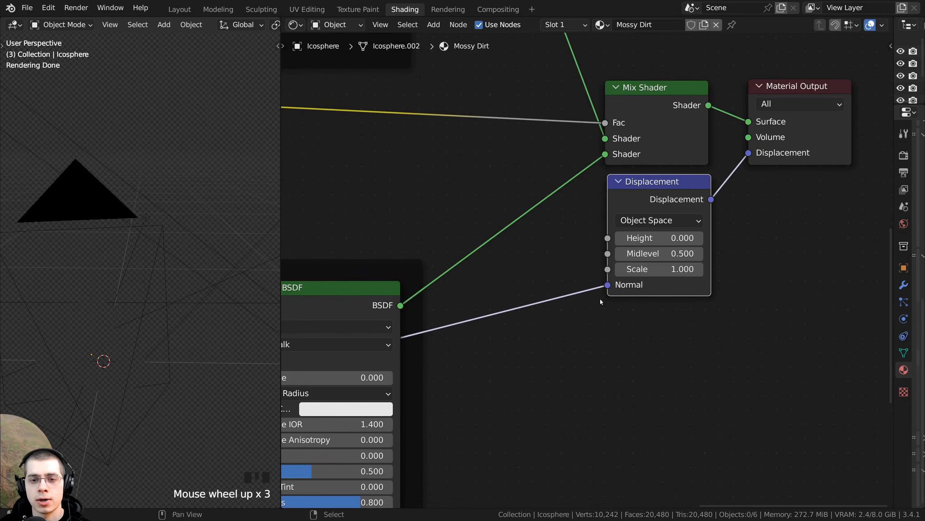
left_click_drag(607, 290, 608, 237)
Check the displacement from the camera view and set the Displacement node's Scale to 0.030
key("KP_0")
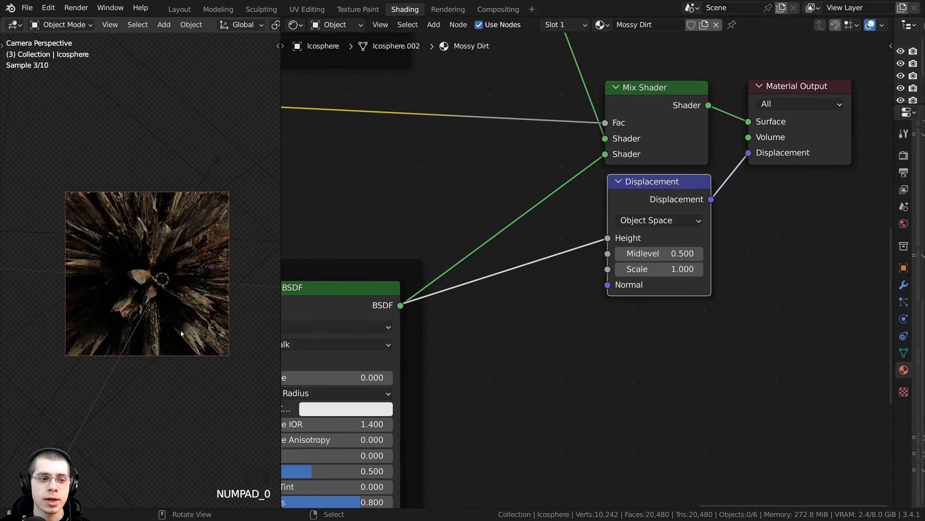
middle_click_drag(175, 313, 182, 321)
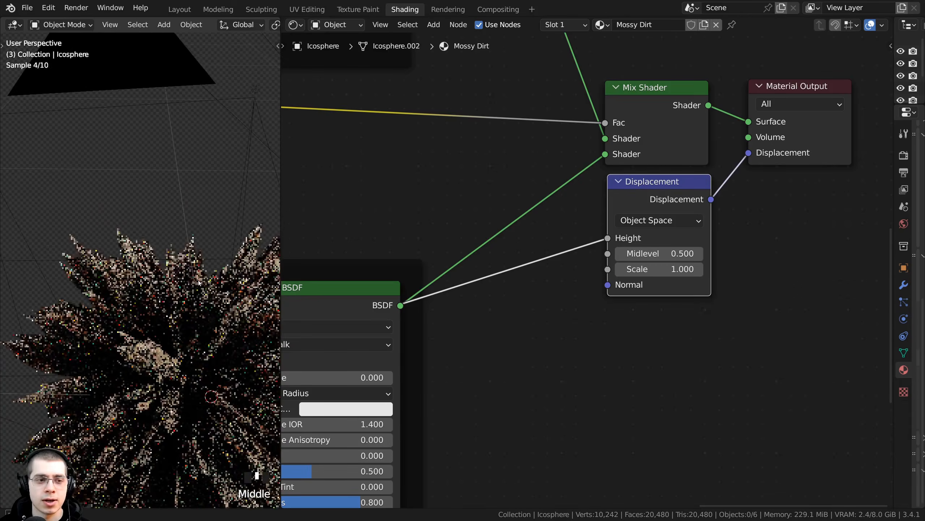
key("KP_0")
scroll(220, 308, "up", 2)
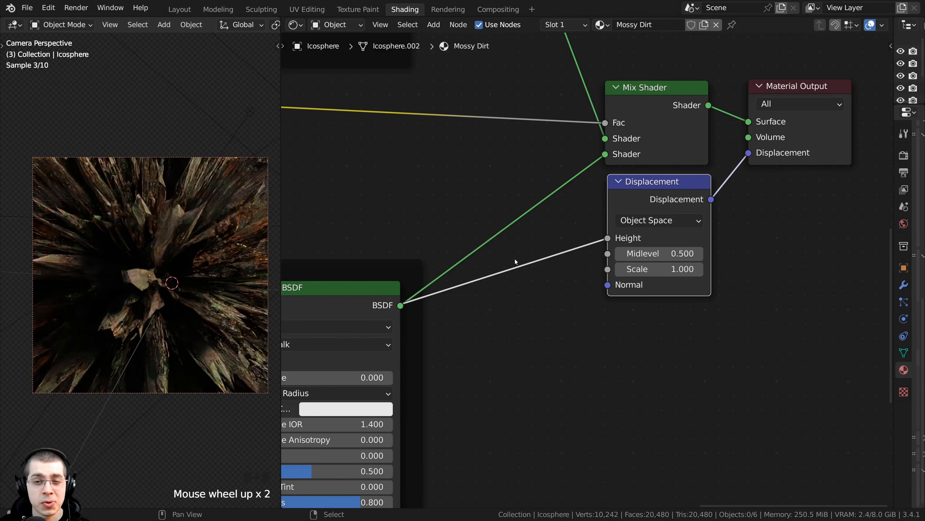
left_click_drag(650, 268, 578, 268, "shift")
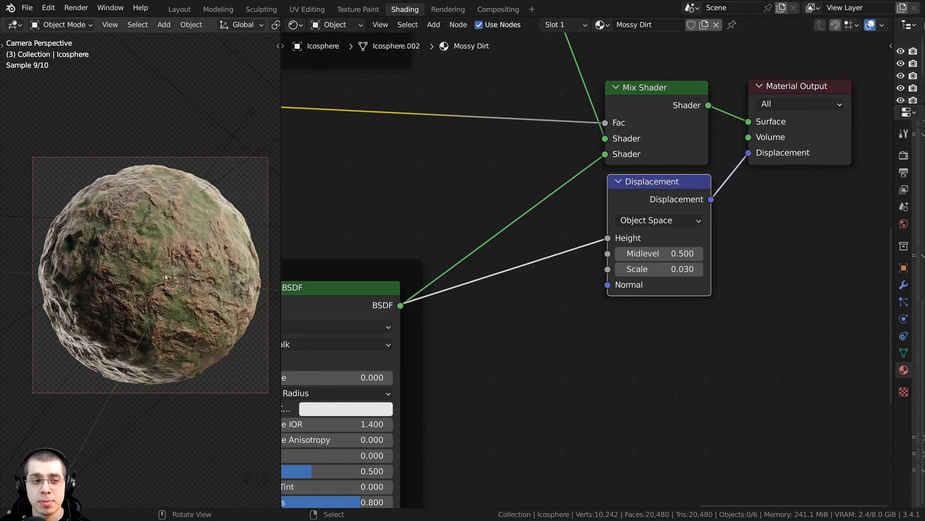
Set the Displacement node's Scale to 0.020
scroll(653, 302, "up", 2)
left_click(685, 268)
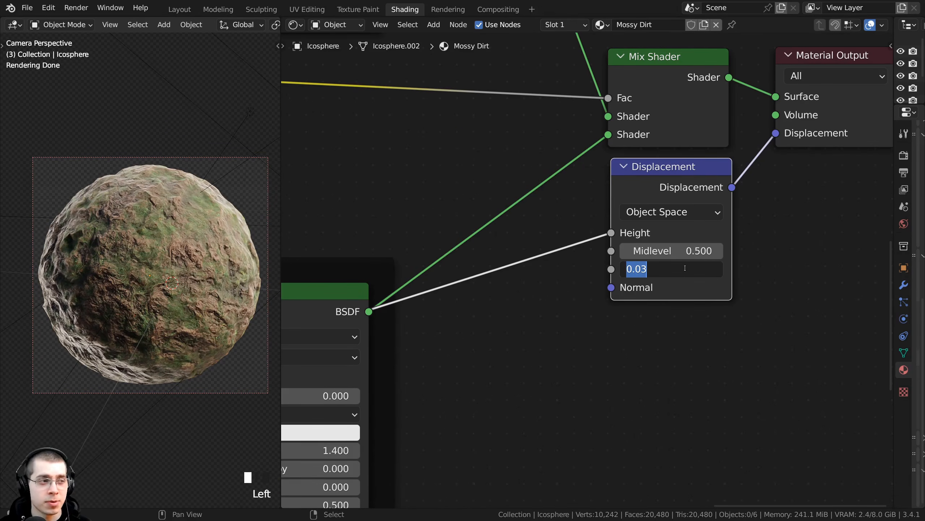
left_click(685, 268)
key("BackSpace")
type("2")
key("Return")
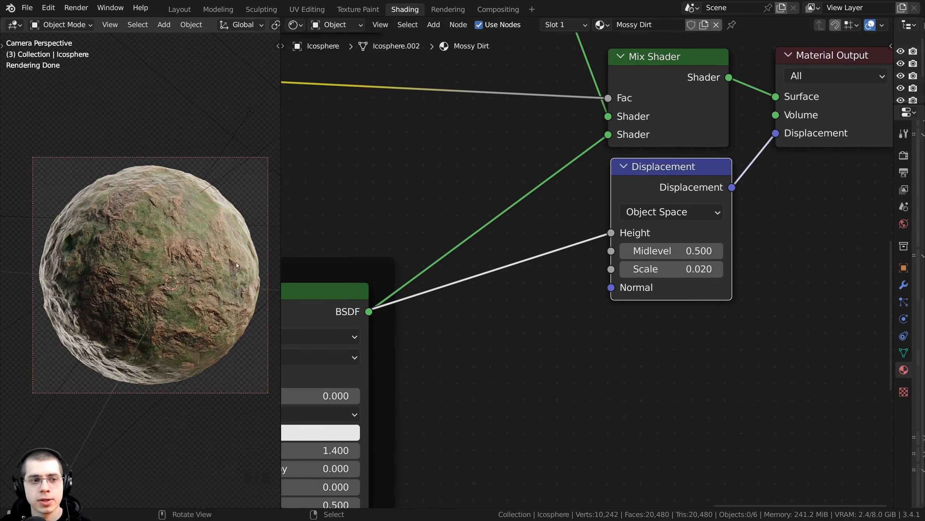
Inspect the displaced surface up close with the Subdivision modifier temporarily enabled in the viewport
scroll(721, 280, "down", 3)
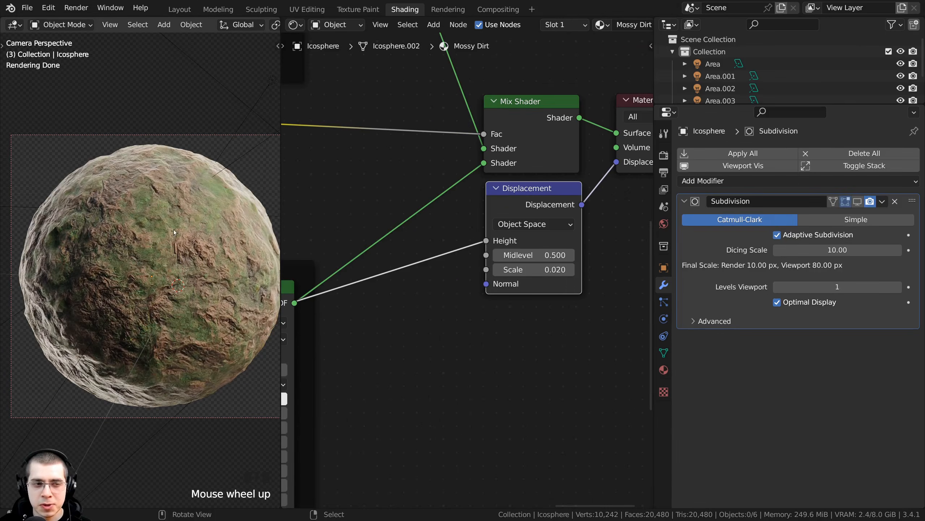
middle_click_drag(174, 232, 132, 235, "shift")
right_click(132, 235)
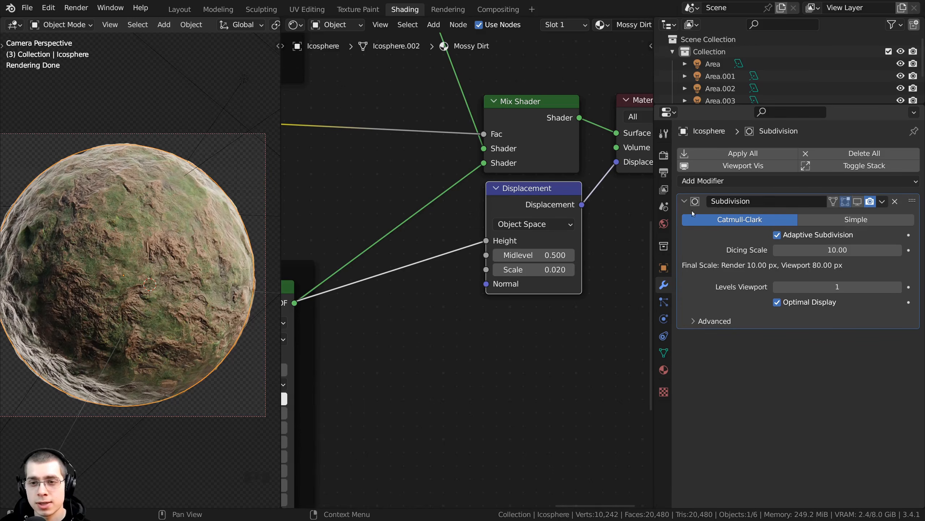
left_click(858, 202)
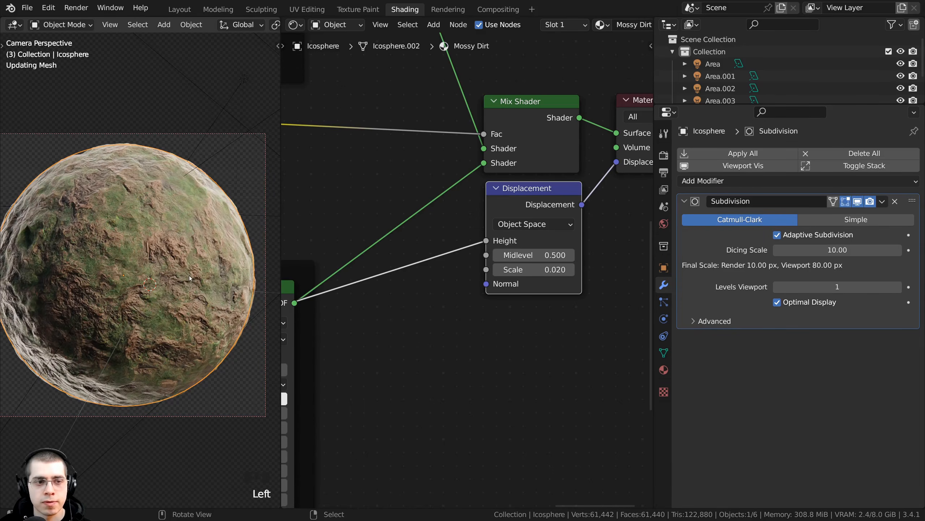
middle_click_drag(143, 254, 64, 263)
scroll(179, 259, "up", 2)
middle_click_drag(168, 247, 172, 205, "ctrl")
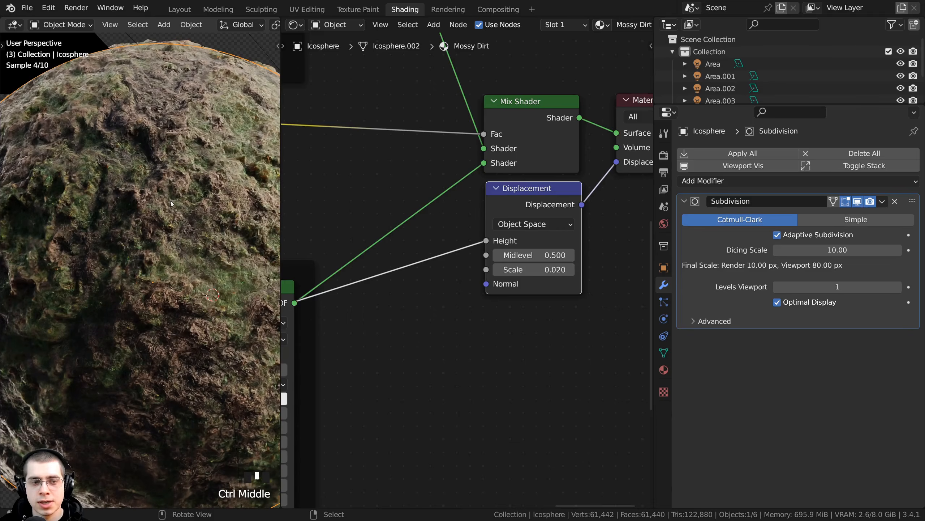
scroll(504, 268, "down", 6)
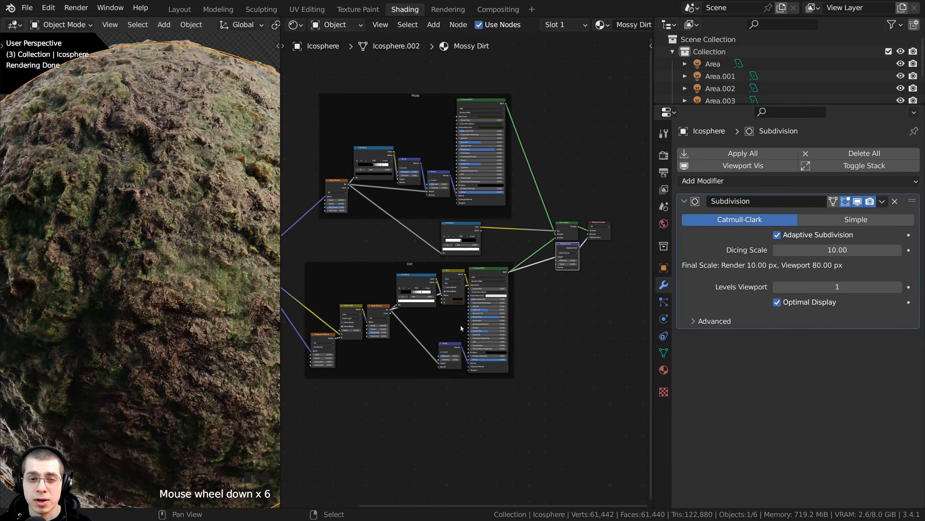
middle_click_drag(504, 268, 541, 275)
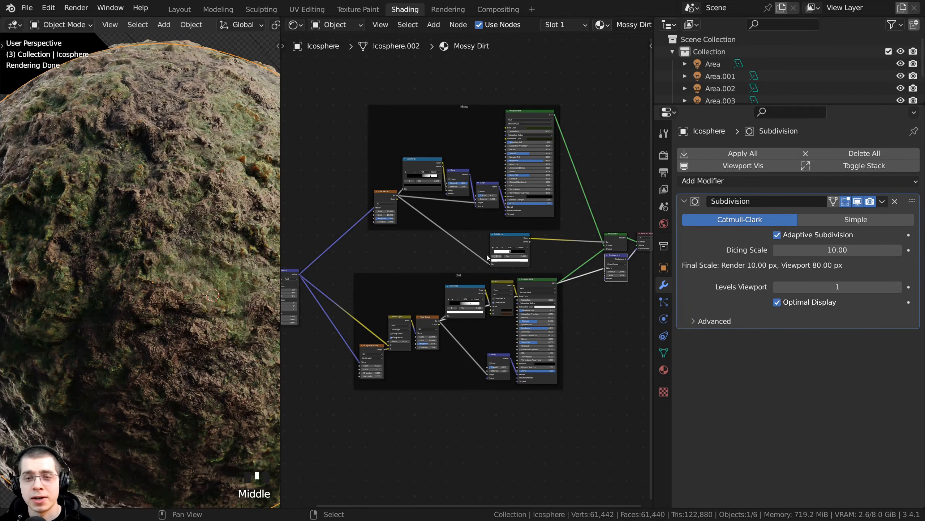
left_click(857, 203)
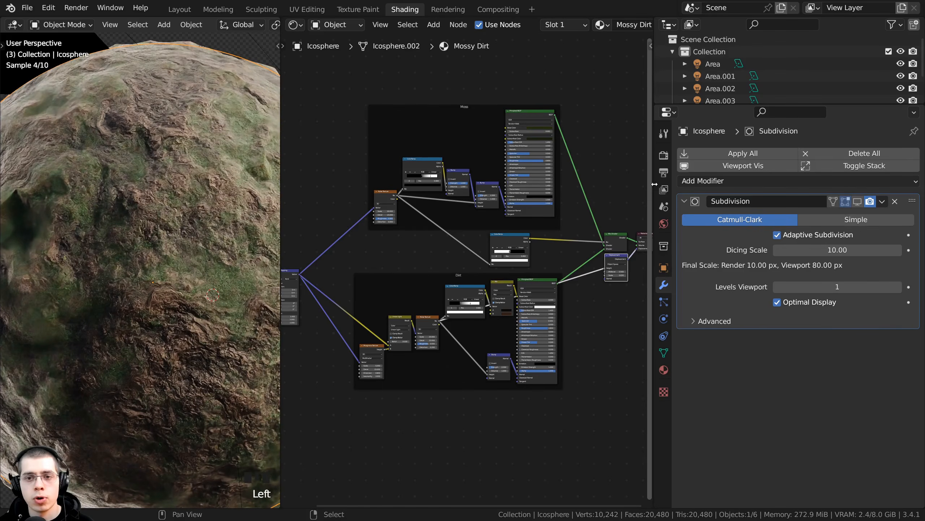
Widen the node editor and combine all nodes except the Material Output into one node group
left_click_drag(654, 184, 889, 184)
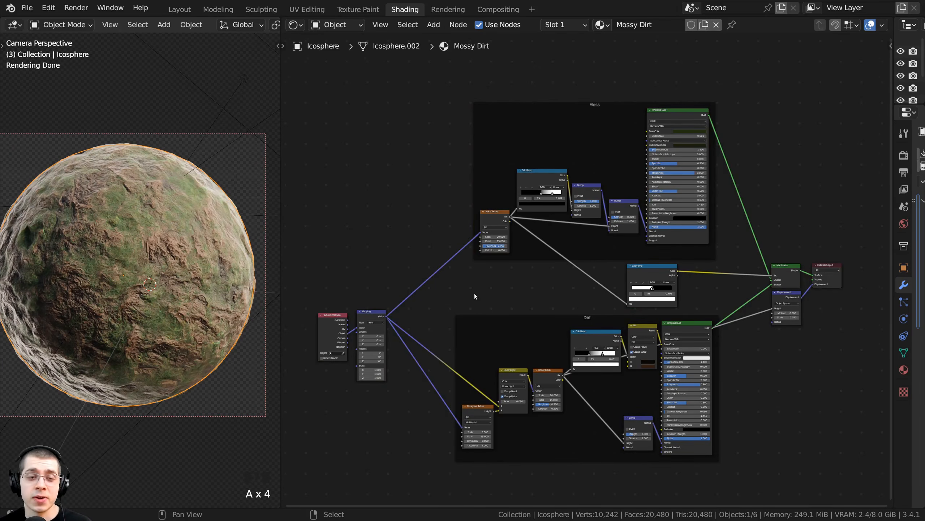
scroll(474, 296, "down", 1)
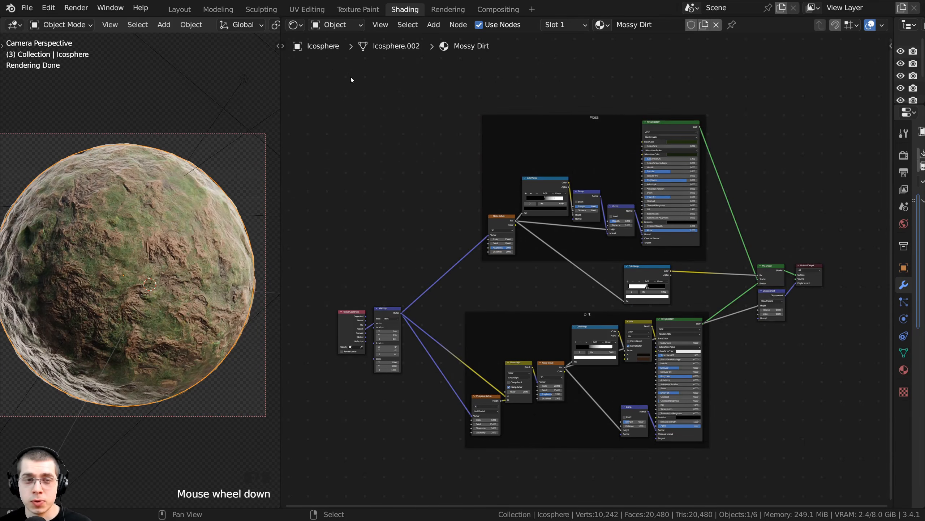
scroll(331, 67, "down", 1)
left_click_drag(331, 67, 765, 459)
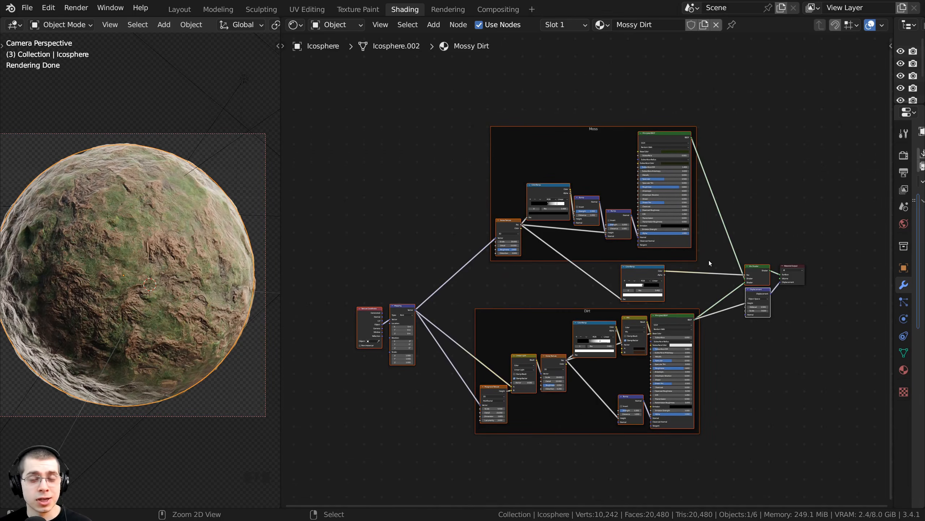
key("ctrl+g")
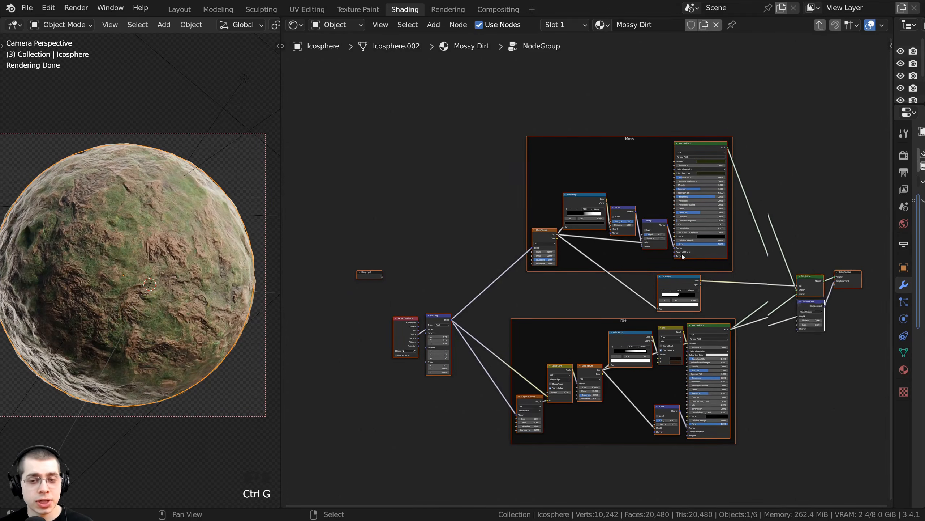
scroll(649, 282, "up", 2)
middle_click_drag(650, 282, 637, 267)
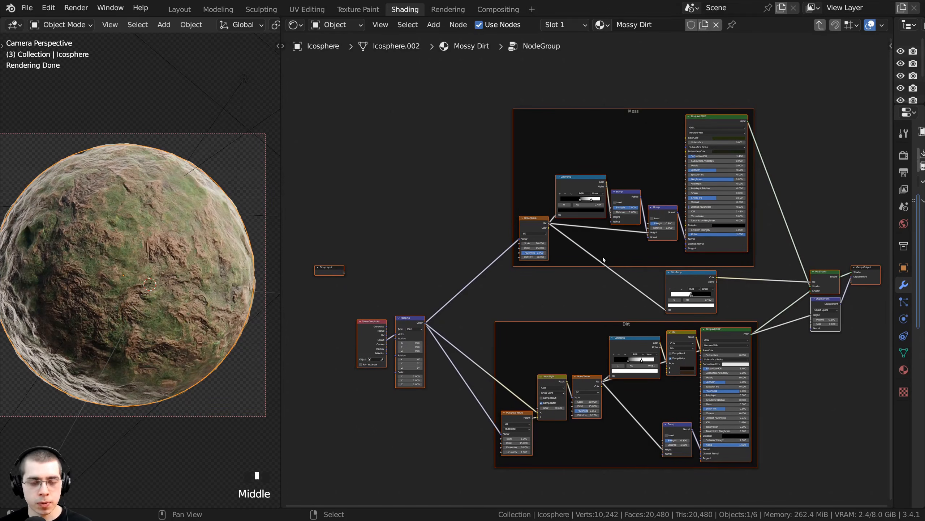
Leave the node group and widen its node in the main material tree
key("Tab")
key("Tab")
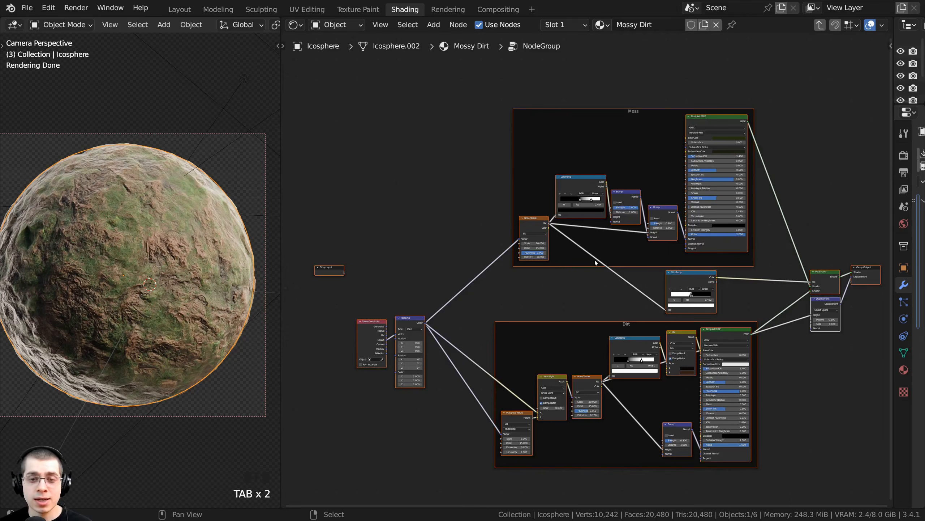
key("Tab")
scroll(582, 270, "up", 12)
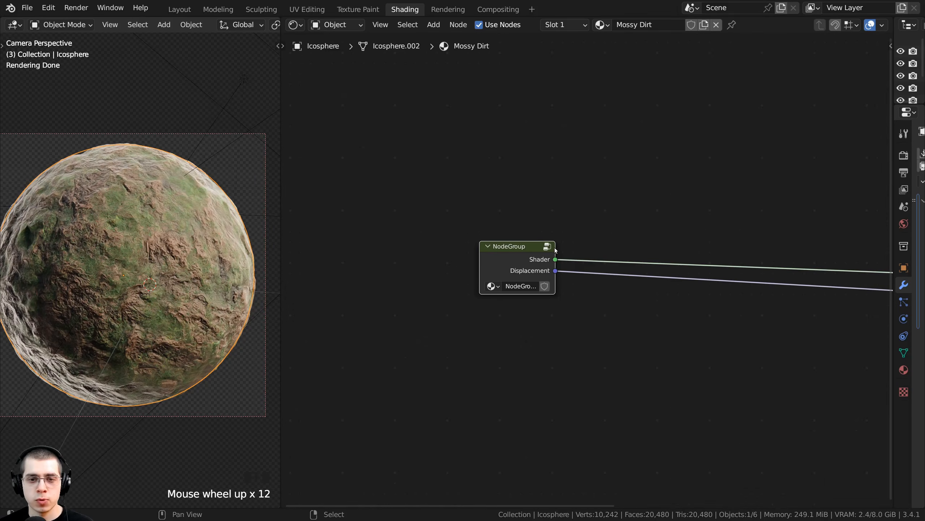
left_click_drag(557, 245, 615, 246)
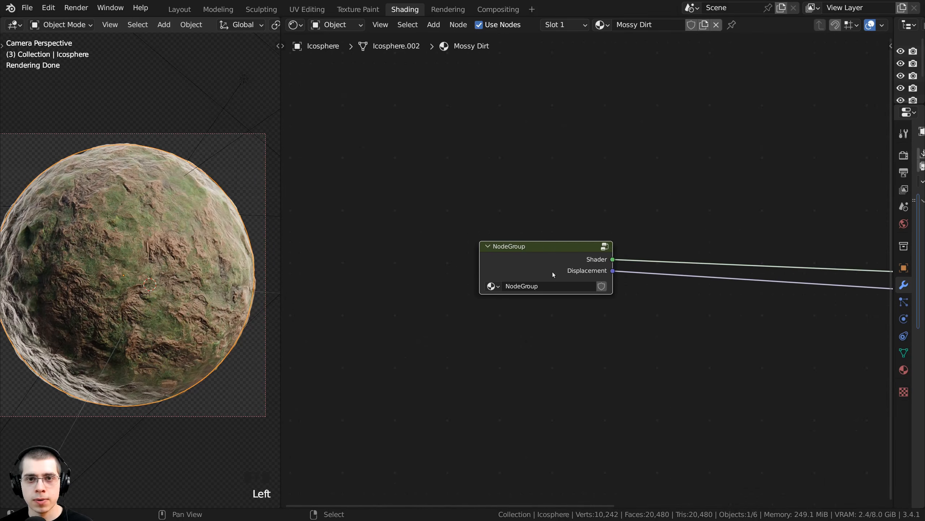
scroll(584, 268, "up", 3)
middle_click_drag(586, 267, 611, 258)
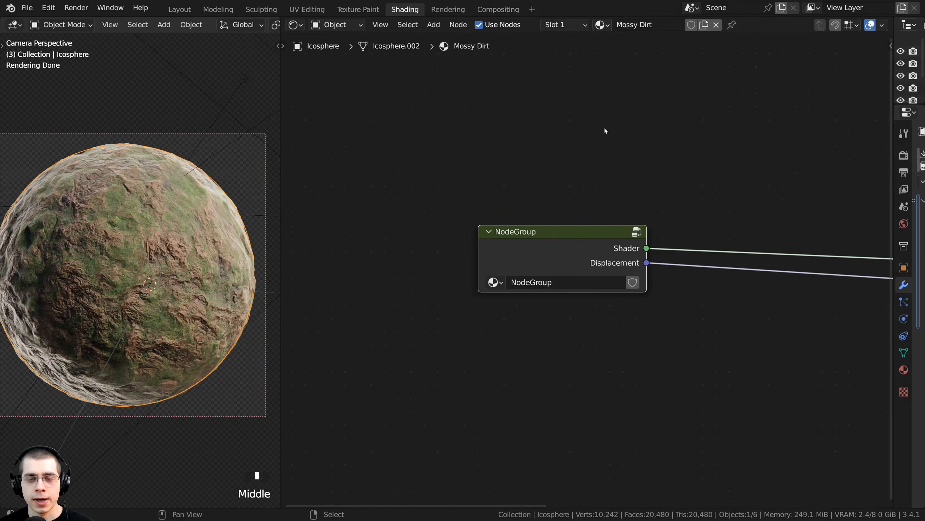
Rename the node group as Mossy Dirt, reusing the material's name
left_click(629, 25)
key("ctrl+c")
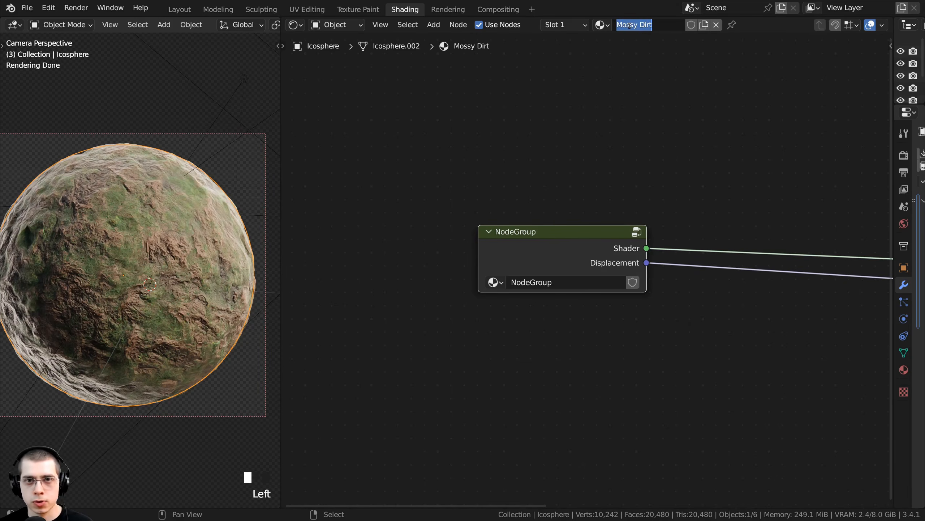
left_click(551, 281)
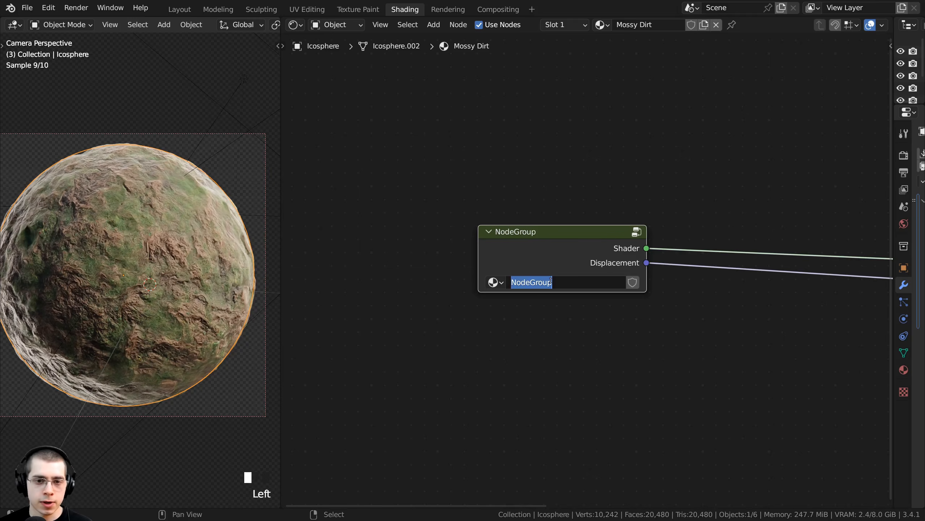
key("ctrl+v")
key("Return")
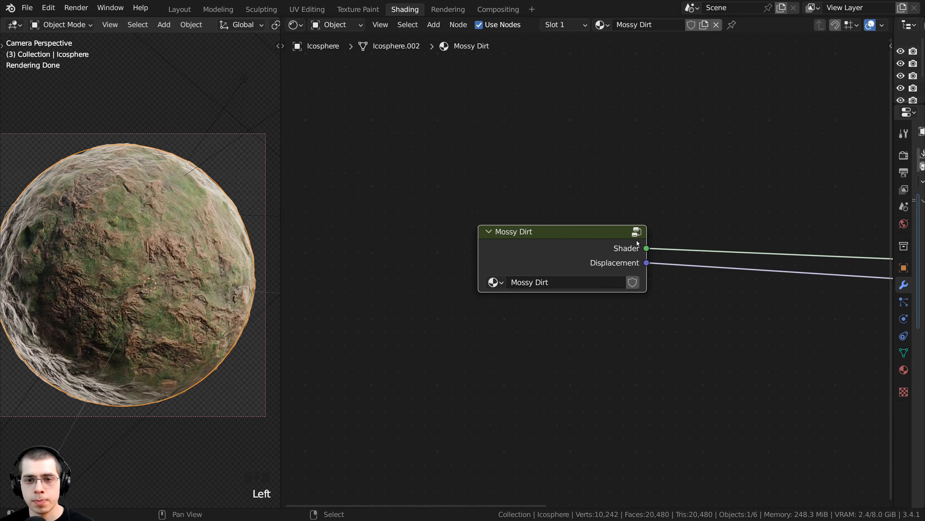
left_click(564, 234)
Place the Material Output node right beside the Mossy Dirt group node, tidy their alignment, and save the file
scroll(564, 235, "down", 8)
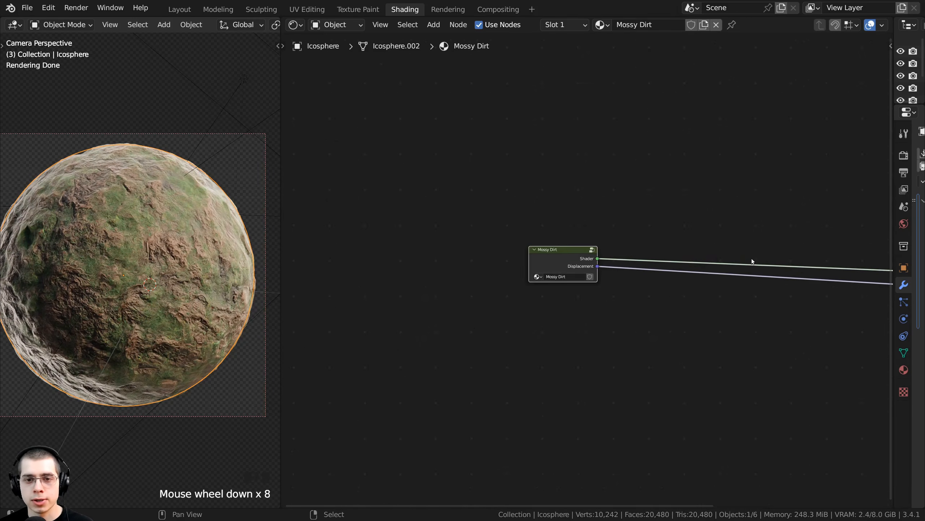
middle_click_drag(752, 260, 708, 257)
left_click_drag(783, 254, 551, 245)
scroll(550, 237, "up", 9)
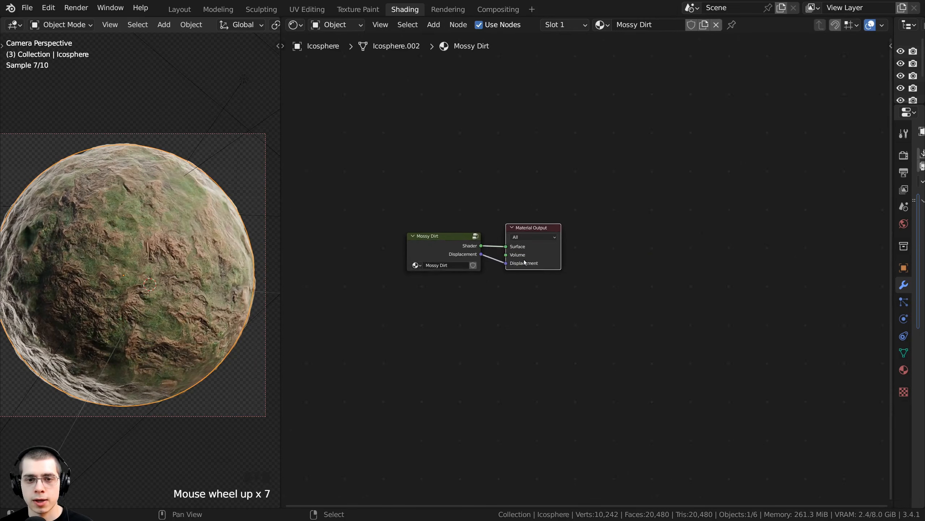
middle_click_drag(548, 227, 697, 256)
scroll(697, 256, "up", 4)
left_click_drag(701, 244, 684, 244)
left_click_drag(580, 283, 572, 277)
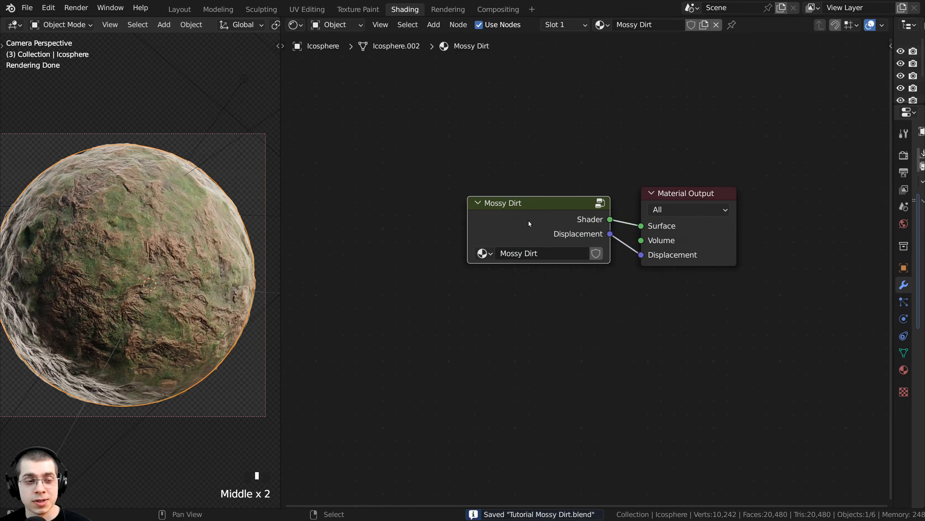
left_click_drag(549, 214, 544, 208)
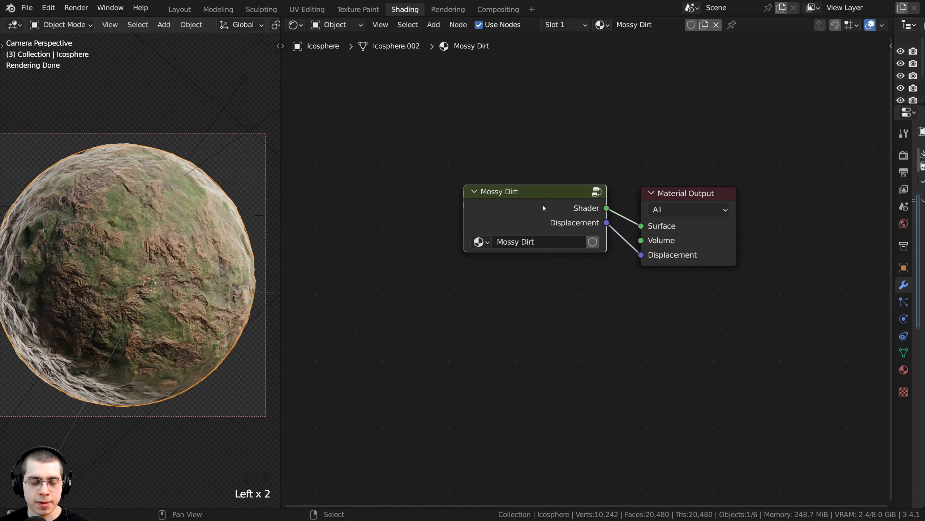
Enter the Mossy Dirt group and move its Group Input node just below the Texture Coordinate node
key("Tab")
scroll(551, 214, "down", 8)
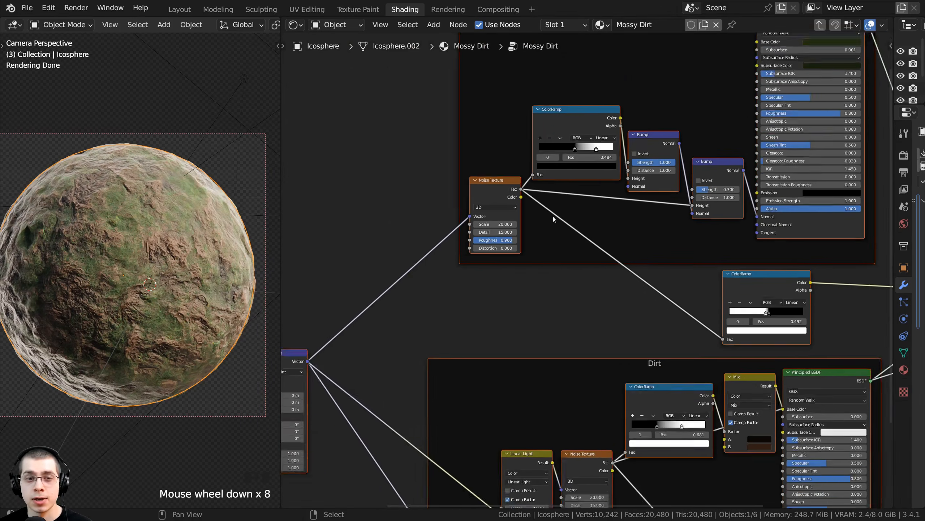
key("a")
middle_click_drag(463, 286, 619, 242)
scroll(470, 262, "up", 10)
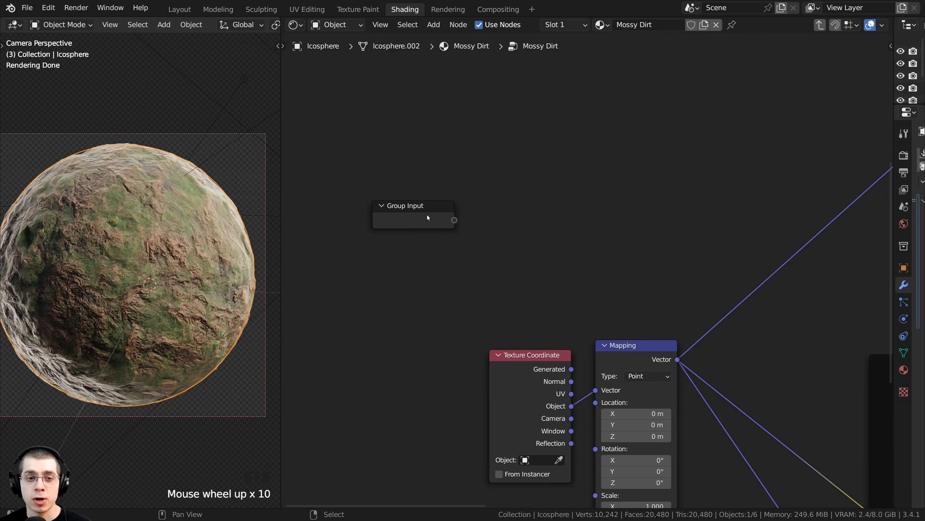
middle_click_drag(424, 245, 420, 193)
left_click_drag(466, 190, 433, 359)
scroll(713, 270, "up", 4)
scroll(434, 359, "down", 2)
middle_click_drag(438, 372, 438, 308)
scroll(459, 308, "up", 2)
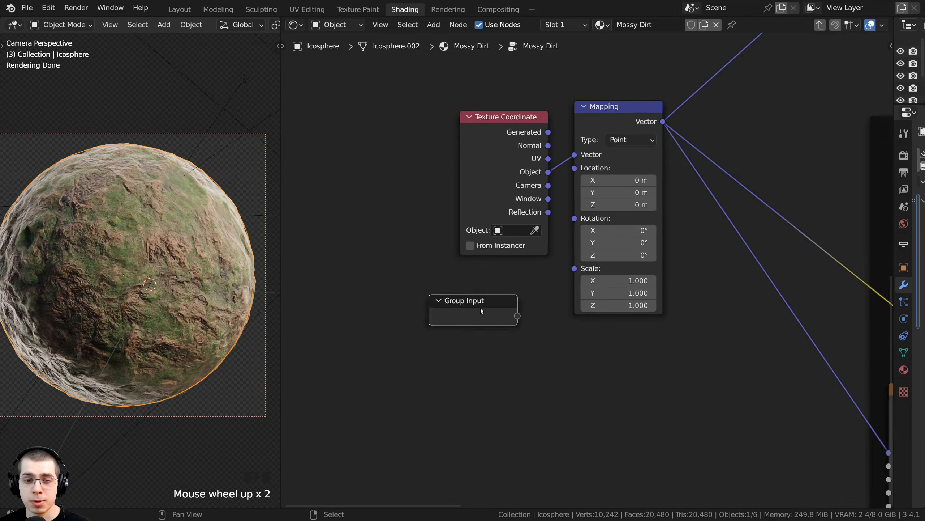
Shift the Mapping node slightly away from Texture Coordinate and expose its Scale as an input on the Group Input node
scroll(479, 309, "up", 1)
left_click(465, 313)
left_click_drag(587, 101, 603, 104)
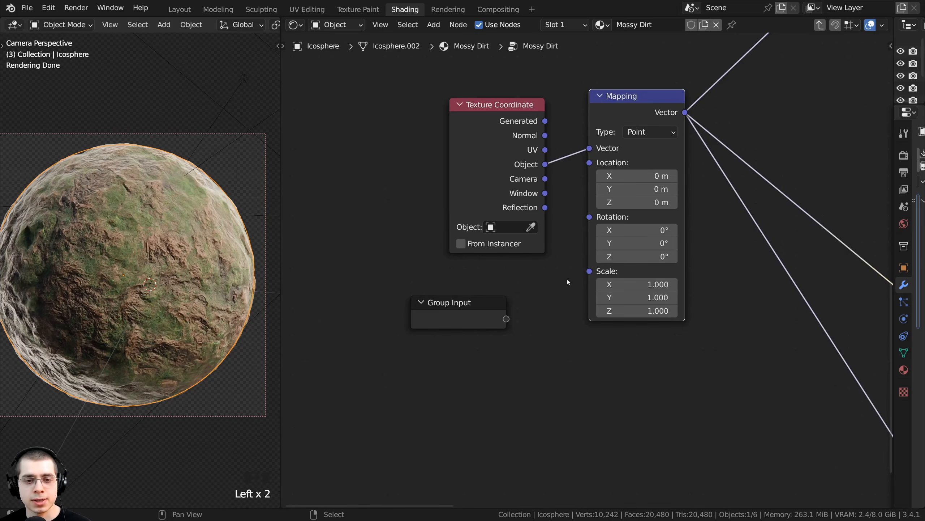
left_click_drag(590, 271, 506, 318)
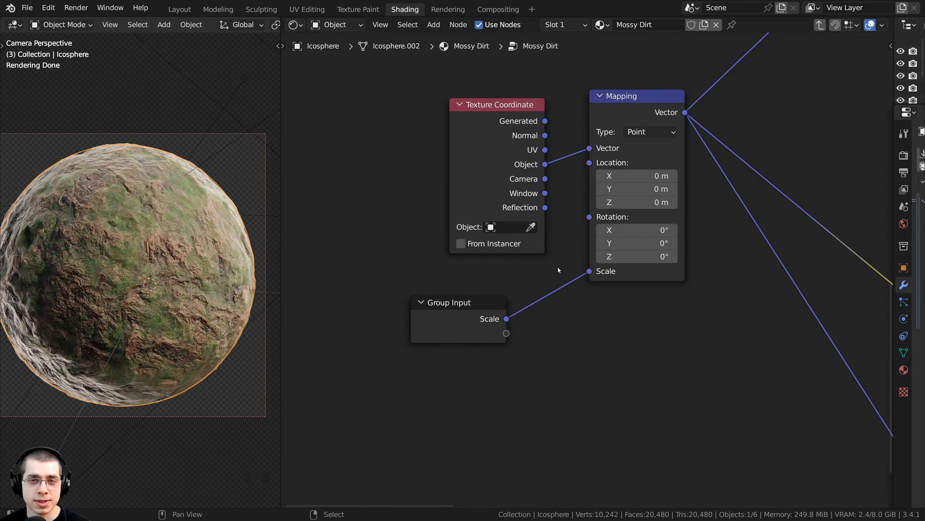
Select the Group Input node and show the settings of the group's Scale input
scroll(558, 267, "down", 5)
middle_click_drag(638, 161, 557, 153)
left_click(559, 153)
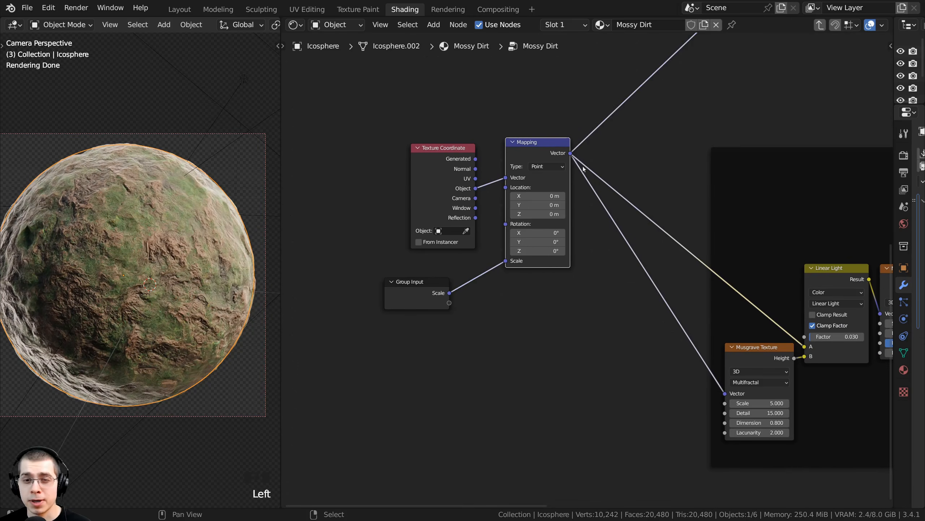
scroll(857, 380, "down", 3)
middle_click_drag(850, 303, 792, 310)
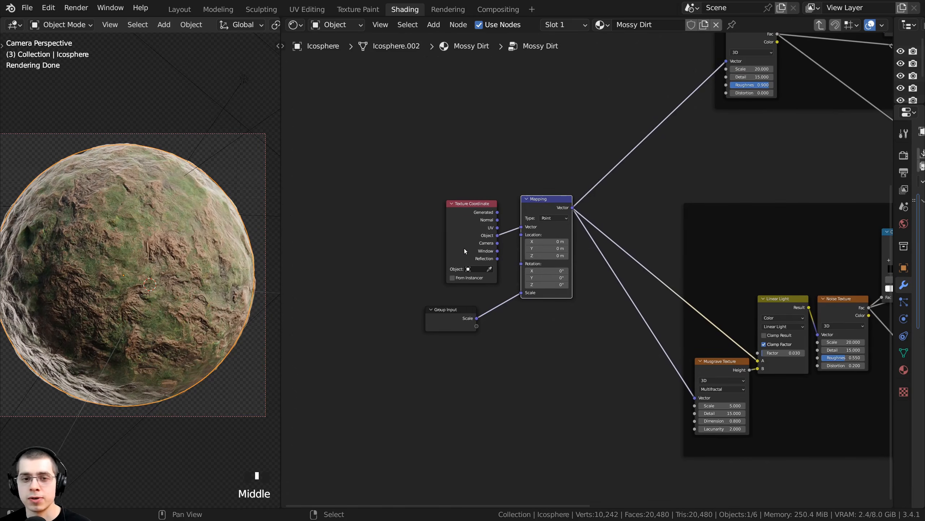
scroll(396, 280, "up", 2)
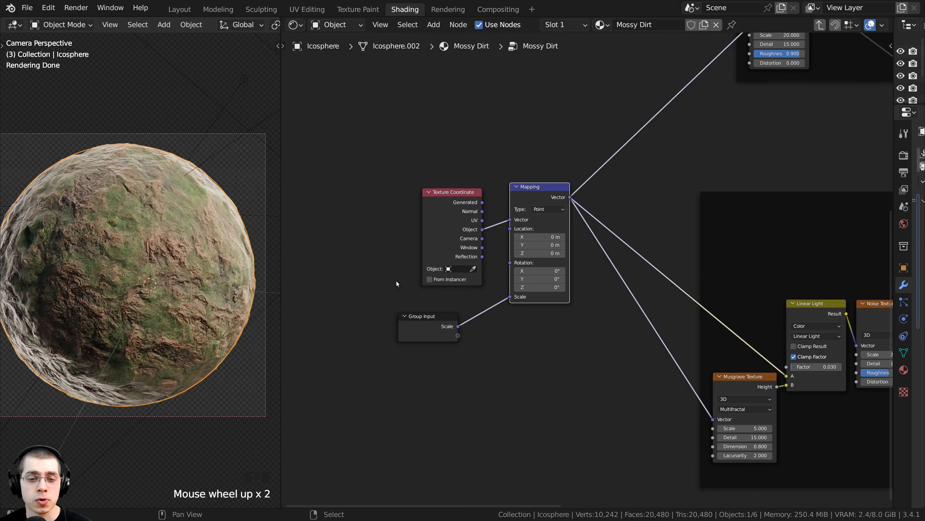
left_click(423, 322)
scroll(502, 326, "up", 1)
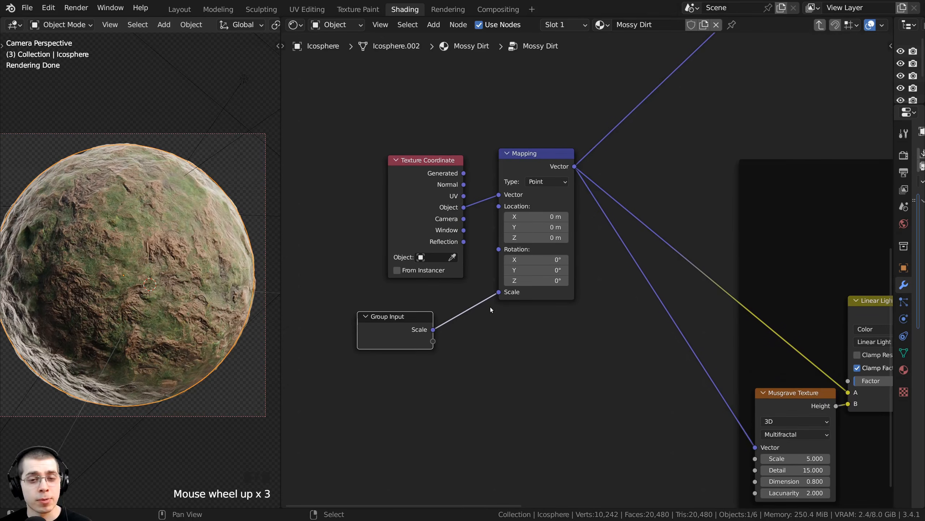
key("n")
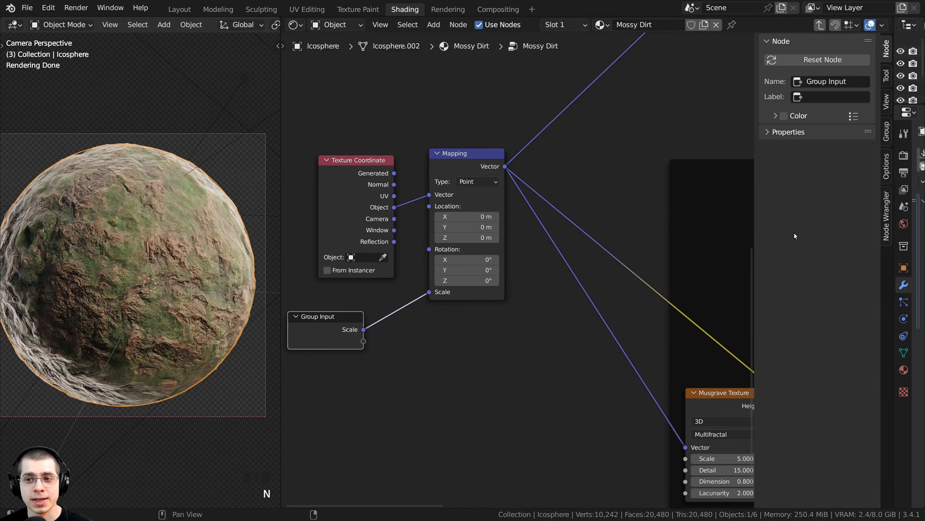
left_click(889, 133)
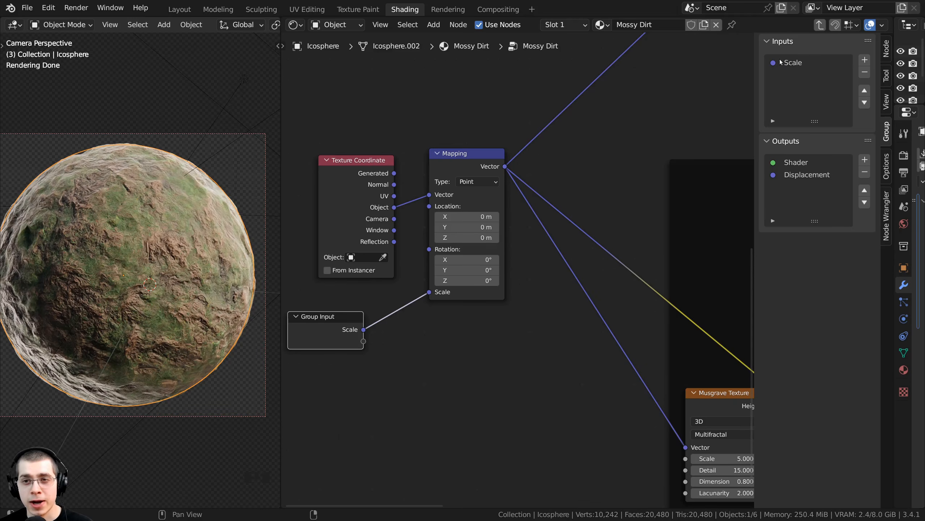
left_click(791, 63)
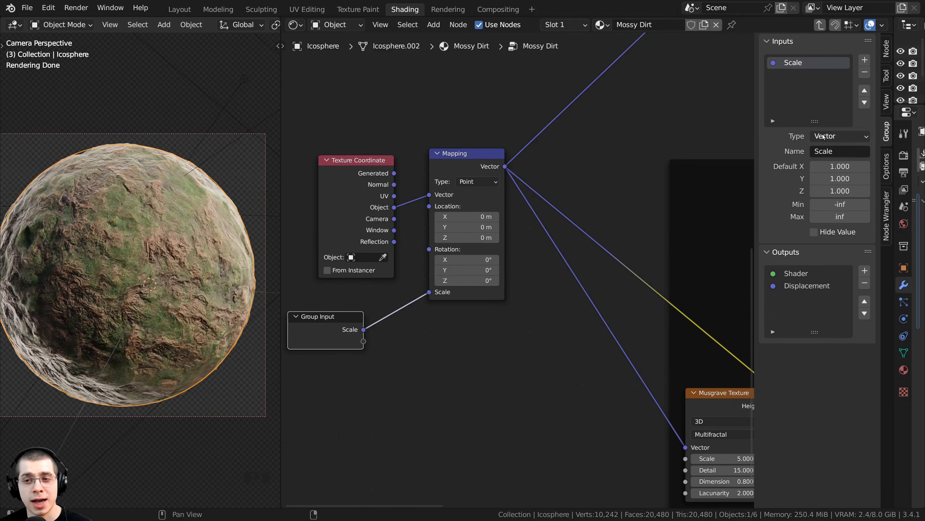
Check how the Scale input appears on the Mossy Dirt group node, and change its type to Float inside the group
left_click(835, 136)
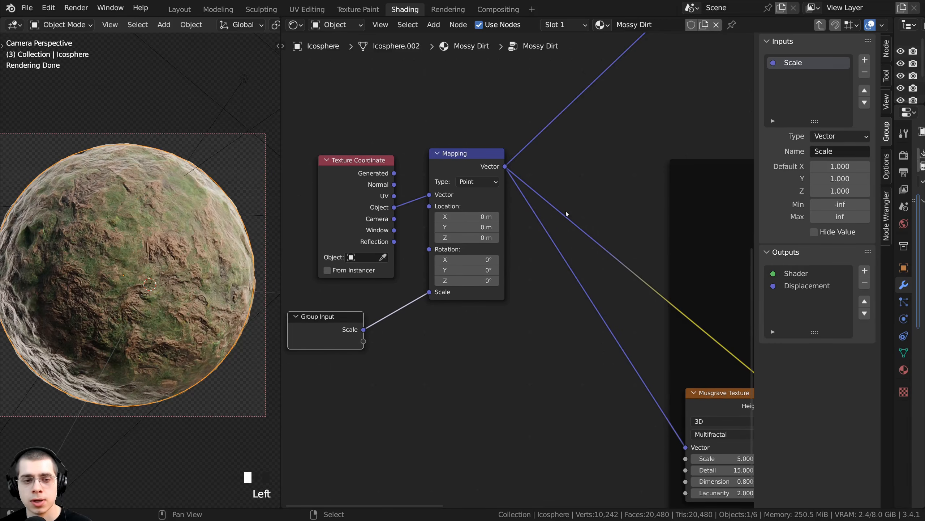
middle_click_drag(569, 221, 576, 223)
key("Tab")
scroll(446, 260, "up", 5)
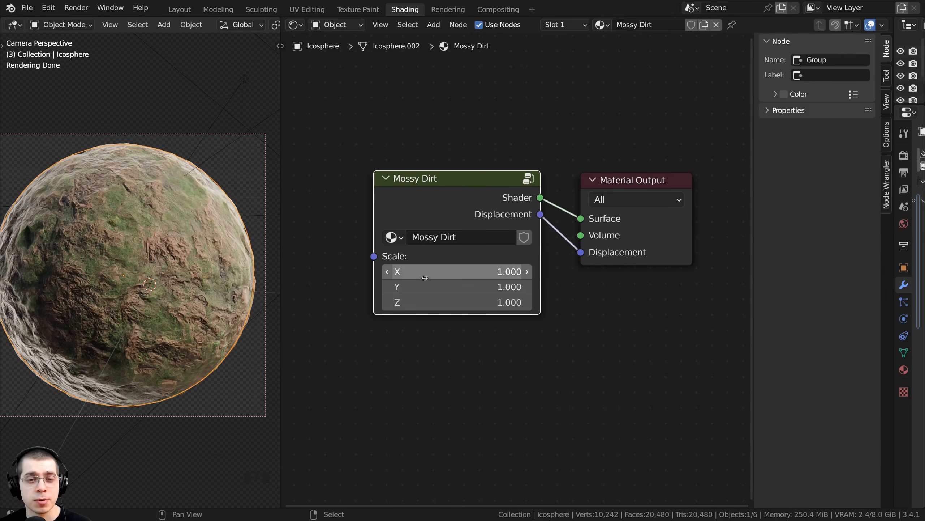
left_click(459, 206)
key("Tab")
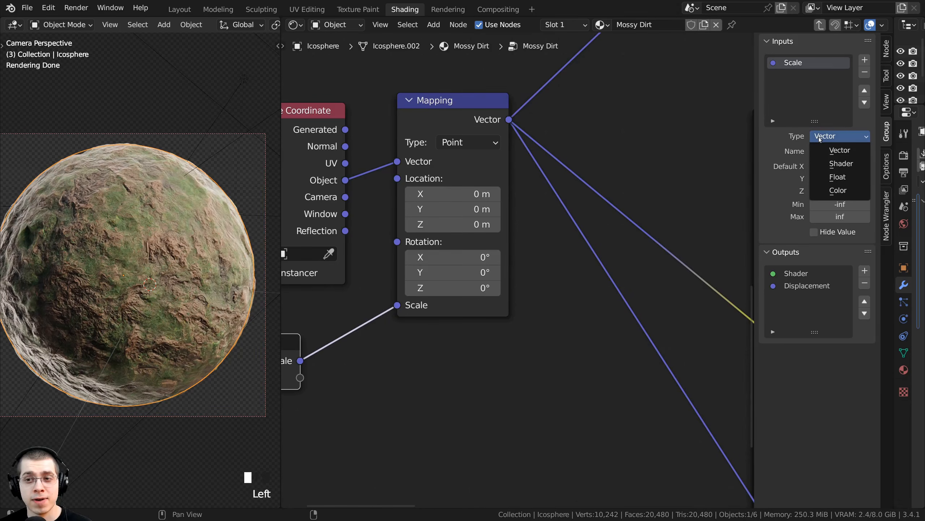
left_click(833, 181)
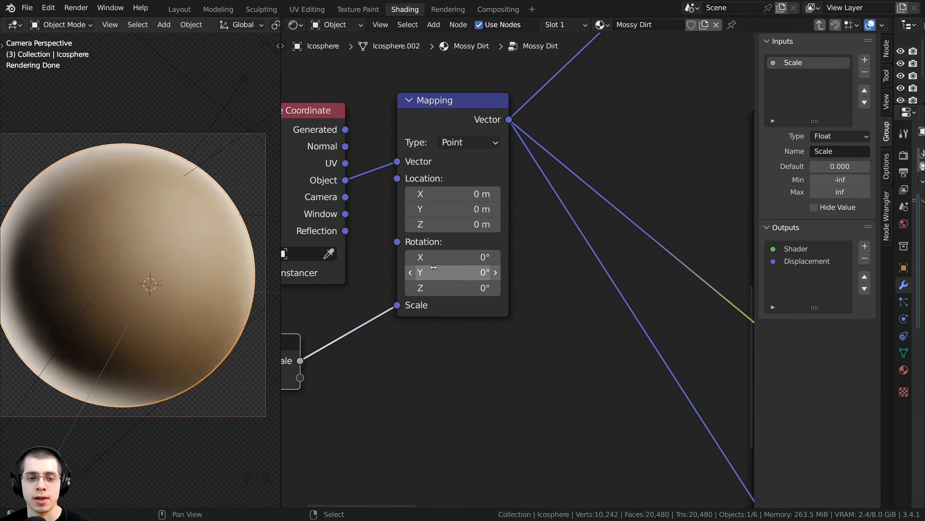
Leave the group and set the Mossy Dirt node's Scale to 1
middle_click_drag(434, 267, 442, 274)
key("Tab")
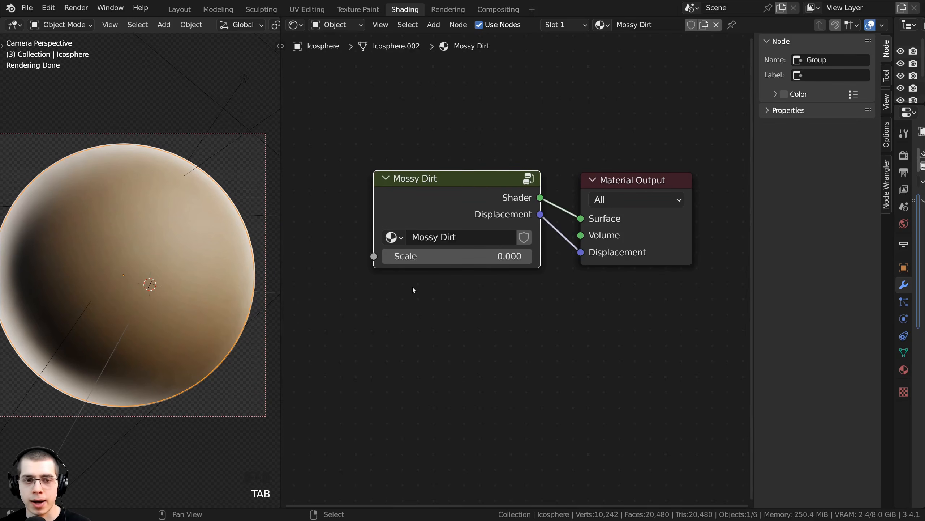
left_click(437, 256)
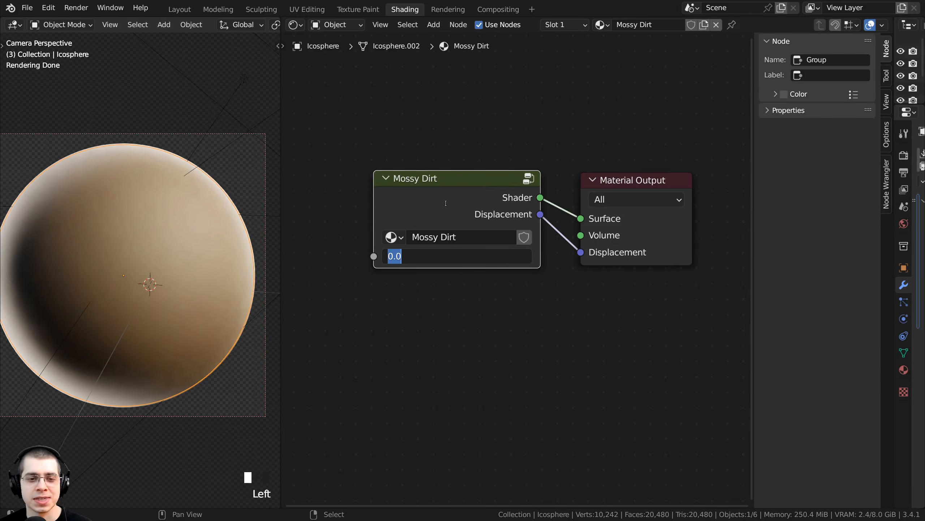
type("1")
key("Return")
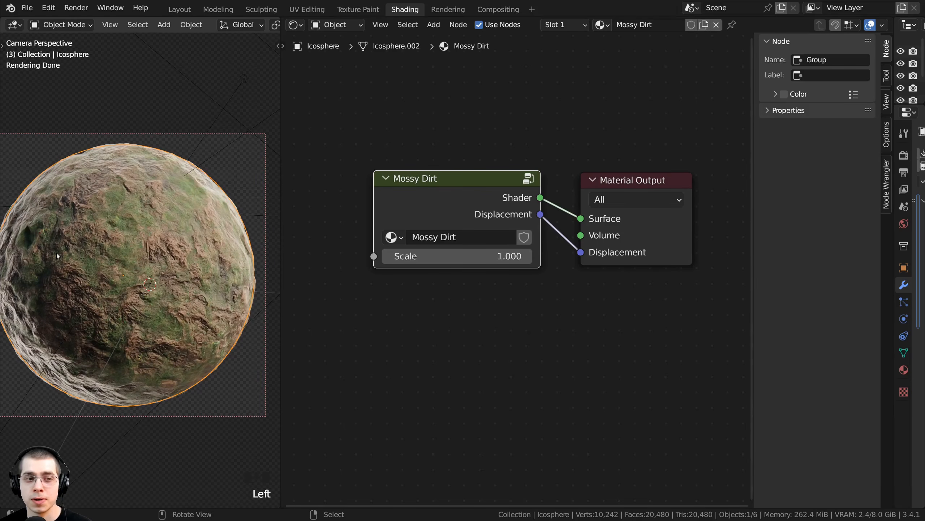
middle_click_drag(57, 253, 190, 268, "shift")
Re-enter the group and expose the Scale of the moss Noise Texture as a new input on the Group Input node
left_click(432, 198)
key("Tab")
scroll(544, 213, "down", 2)
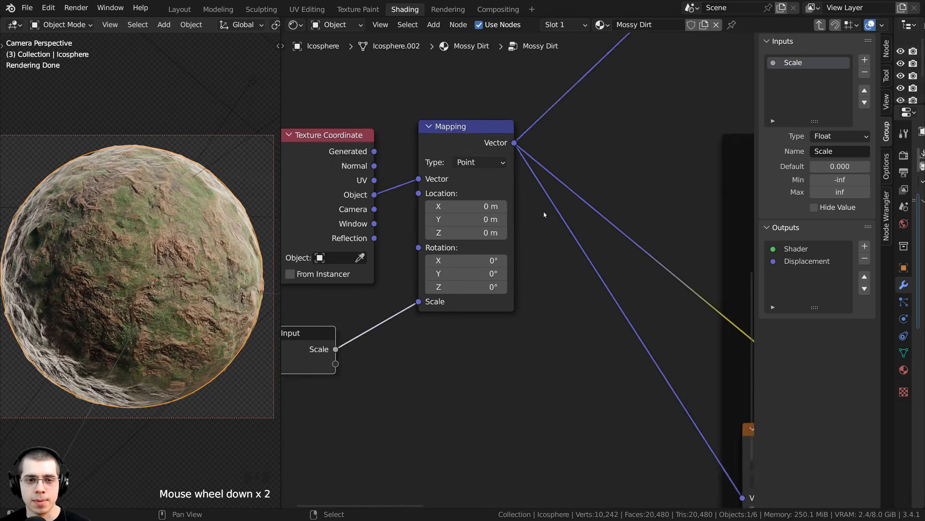
scroll(544, 211, "down", 2)
middle_click_drag(475, 250, 490, 242)
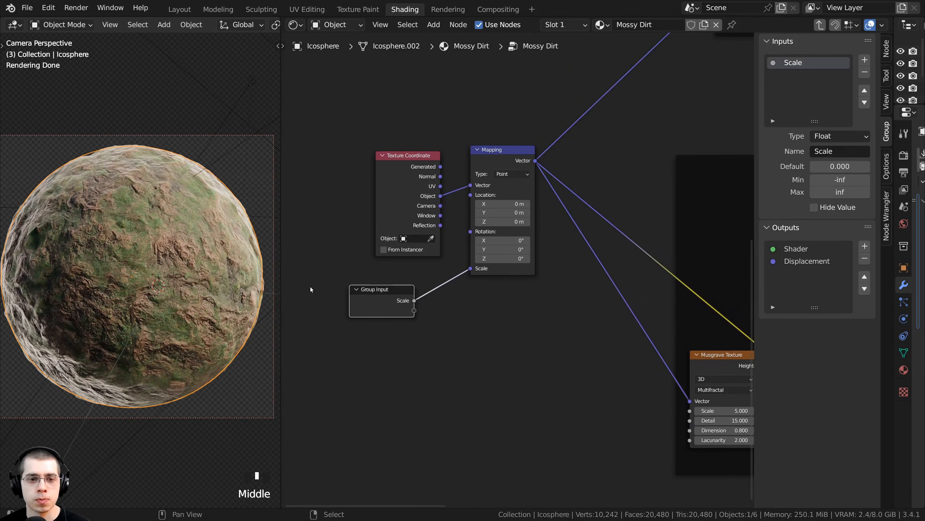
scroll(517, 182, "down", 2)
mouse_move(529, 195)
middle_mouse_down()
mouse_move(528, 213)
mouse_move(541, 204)
middle_mouse_up()
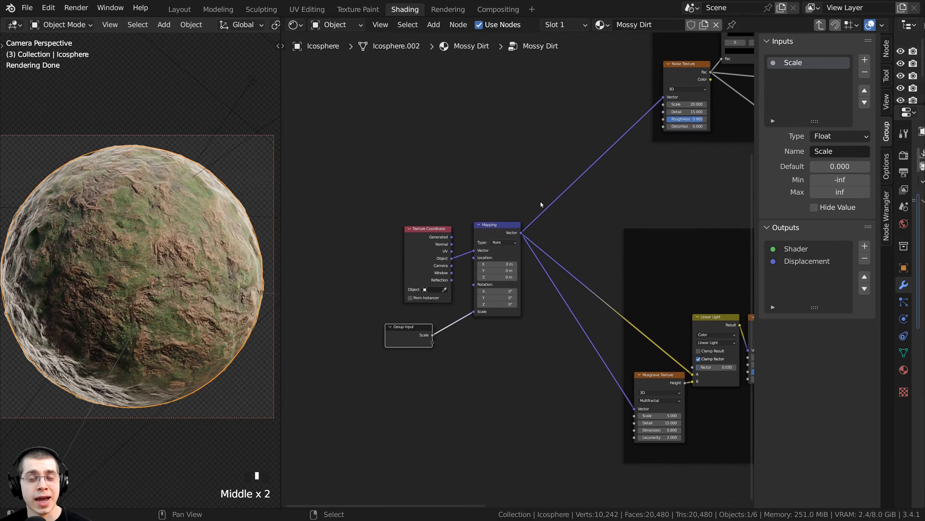
middle_click_drag(628, 157, 533, 216)
scroll(595, 145, "up", 6)
scroll(561, 146, "down", 5)
middle_click_drag(561, 145, 639, 186)
scroll(639, 186, "up", 4)
left_click_drag(662, 166, 505, 380)
left_click_drag(505, 380, 504, 380)
Widen the sidebar and rename the second group input as Moss Scale
left_click_drag(754, 79, 729, 76)
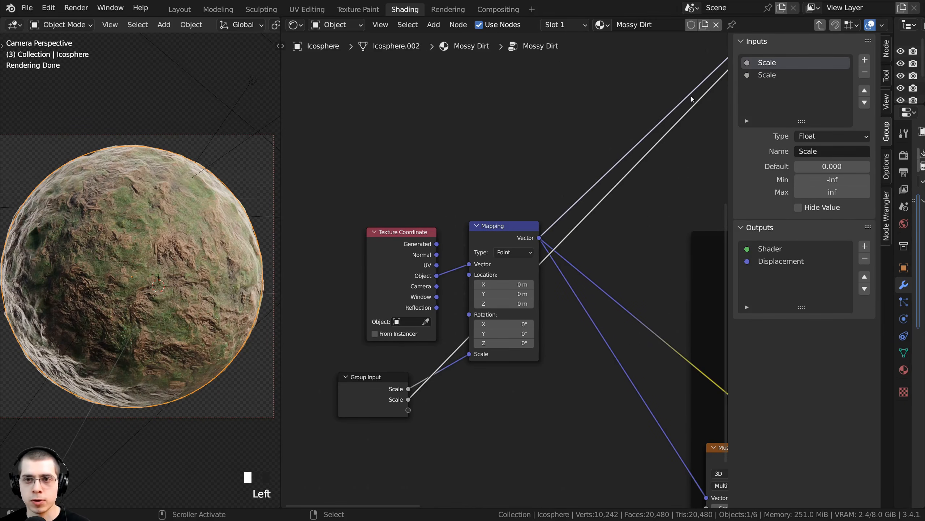
key("n")
key("n")
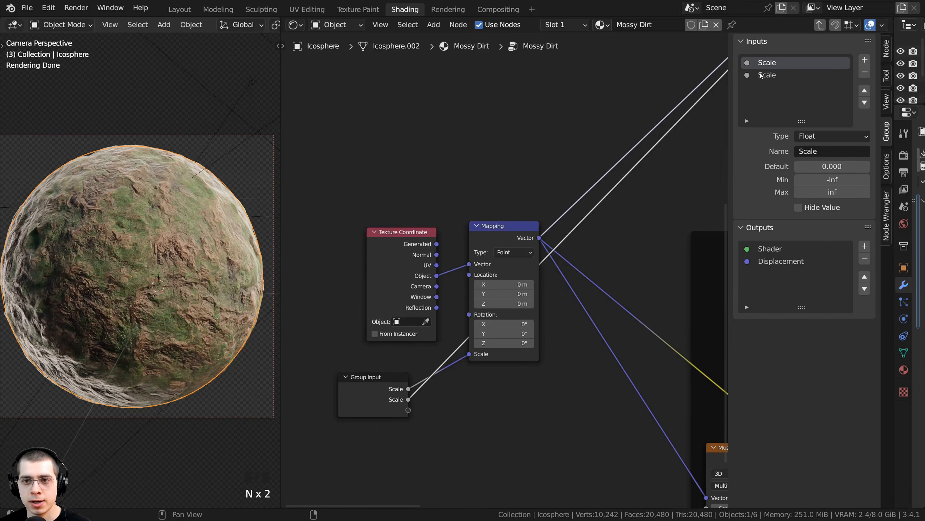
double_click(766, 75)
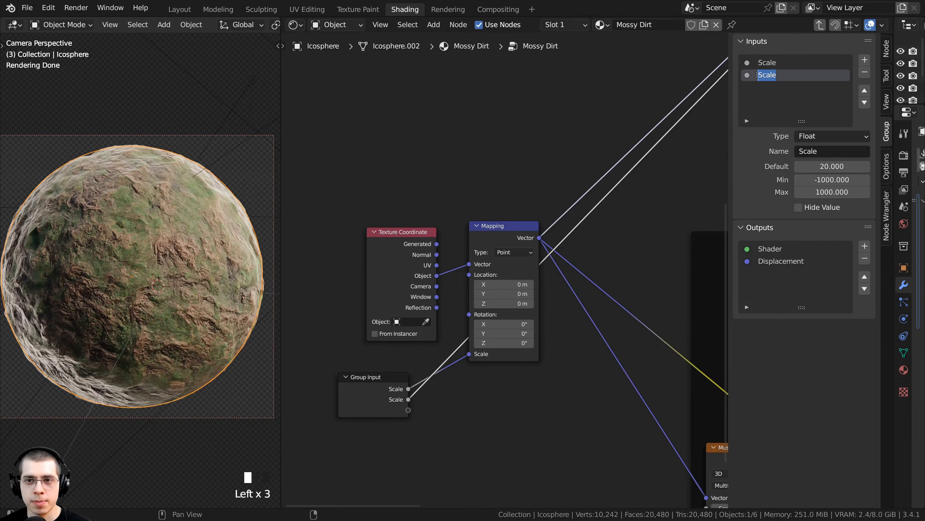
type("Moss")
key("Return")
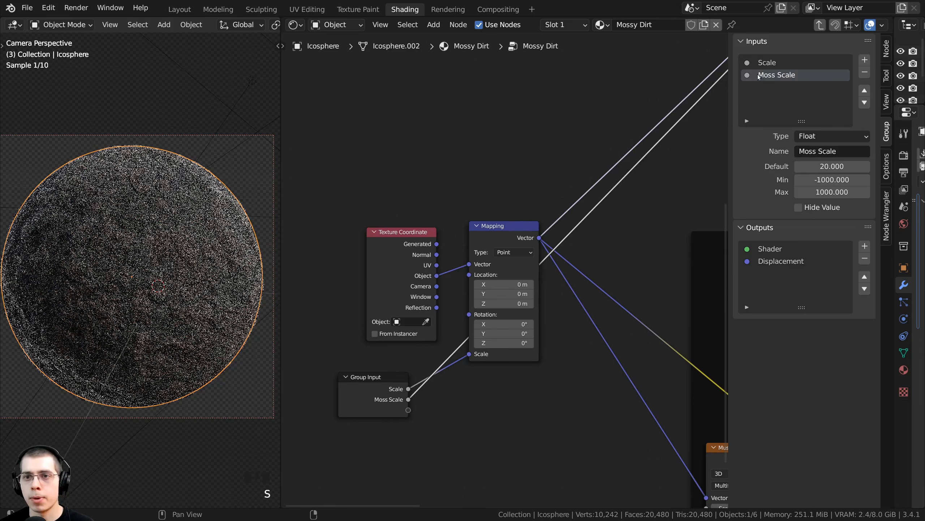
Expose the Scale of the dirt's Musgrave Texture as a new input on the Group Input node
middle_click_drag(489, 193, 488, 192)
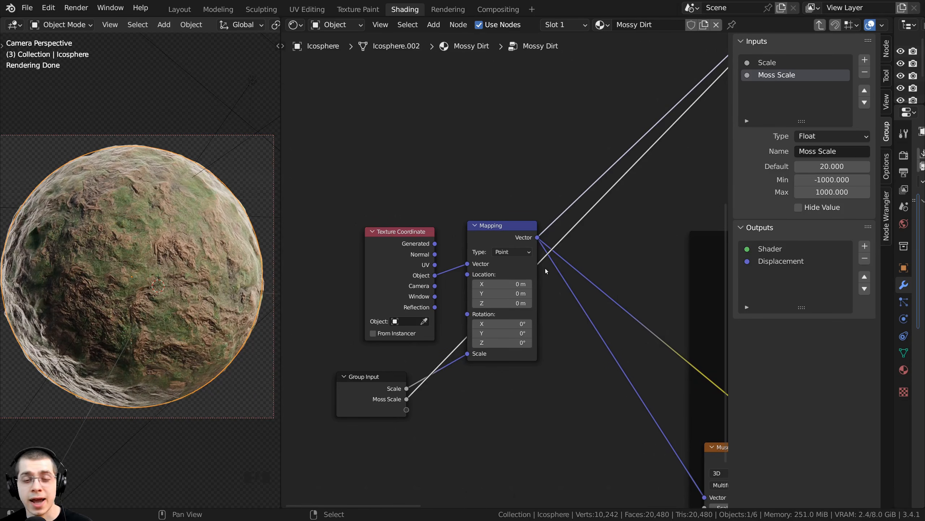
scroll(557, 272, "down", 3)
middle_click_drag(561, 272, 521, 174)
middle_click_drag(542, 226, 432, 190)
scroll(548, 299, "up", 4)
scroll(567, 301, "down", 2)
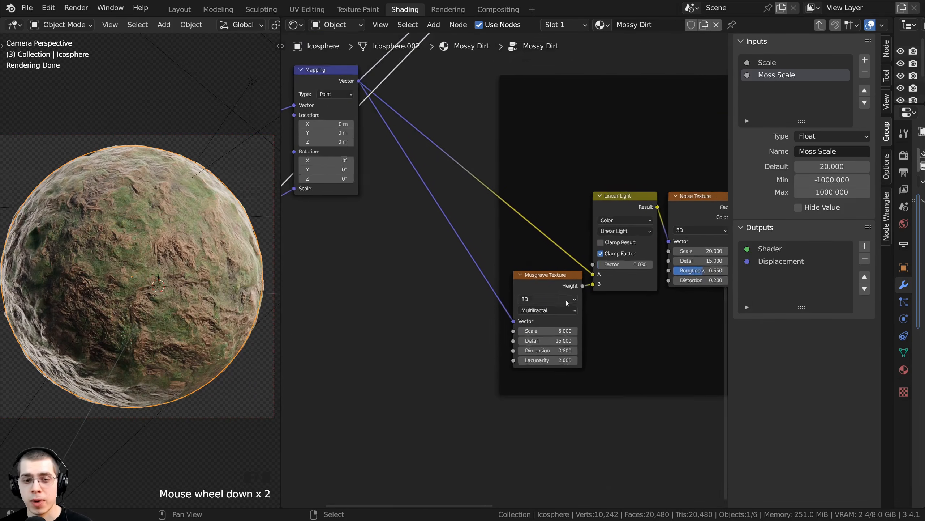
middle_click_drag(567, 302, 533, 281)
left_click(526, 269)
middle_click_drag(512, 320, 570, 324)
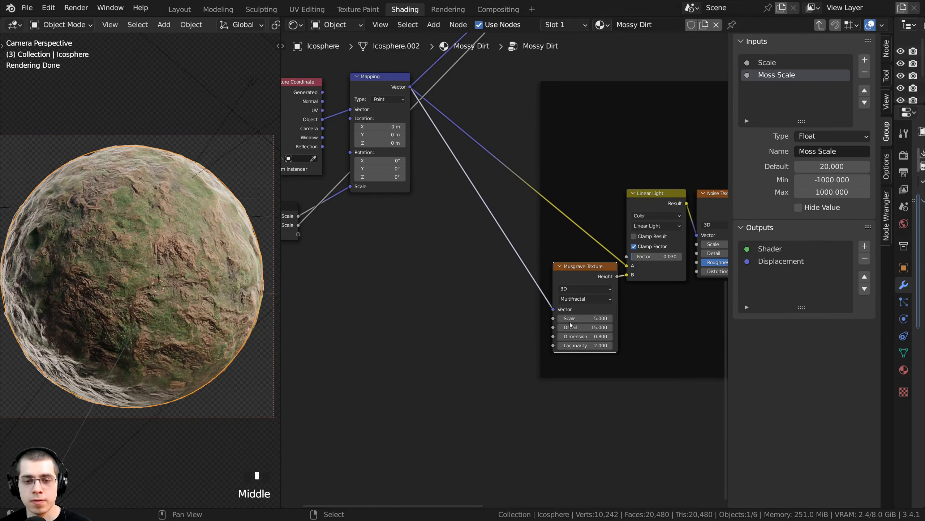
left_click_drag(553, 318, 364, 236)
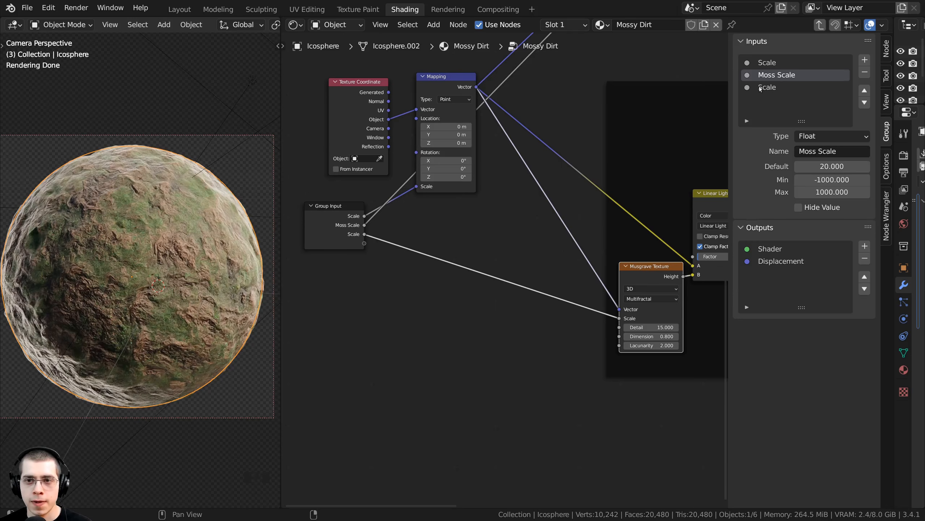
Rename the third group input as Dirt Scale
triple_click(760, 88)
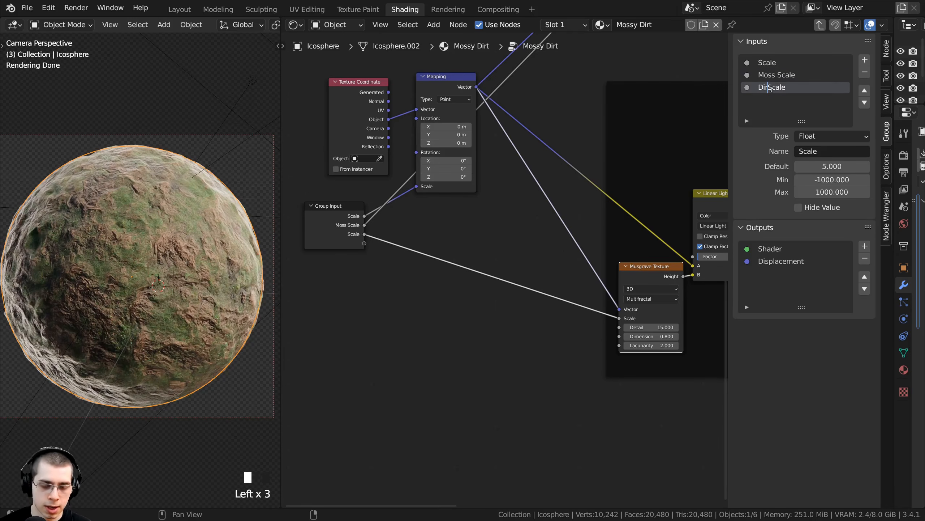
type("Dirt")
key("Return")
middle_click_drag(537, 209, 545, 220)
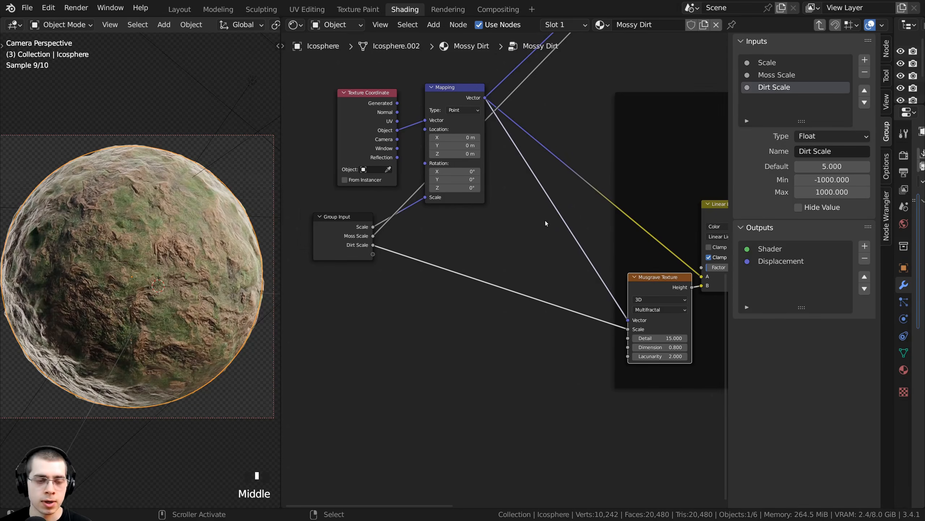
Leave the group and try out the scale sliders on the Mossy Dirt node, restoring their values
key("Tab")
scroll(422, 260, "up", 8)
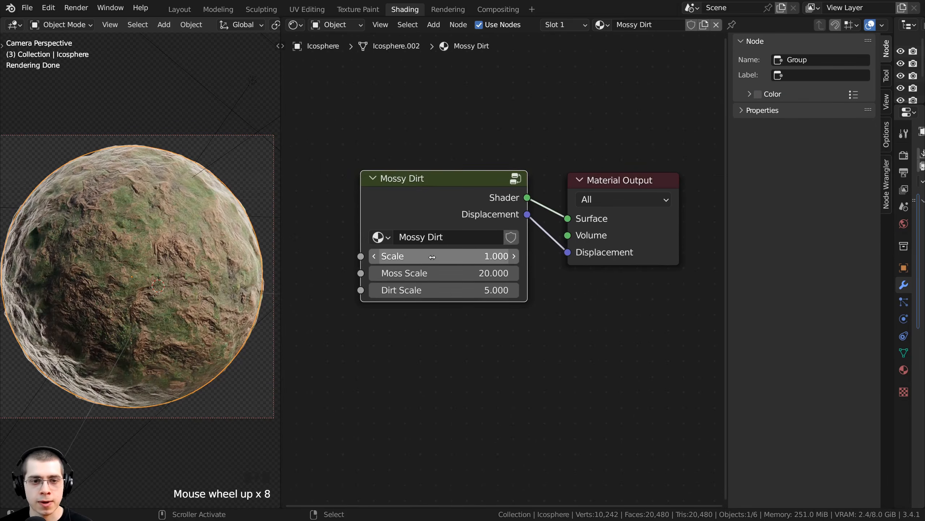
left_click_drag(422, 259, 505, 260)
right_click(421, 260)
left_click_drag(420, 273, 506, 286)
right_click(420, 273)
right_click(412, 286)
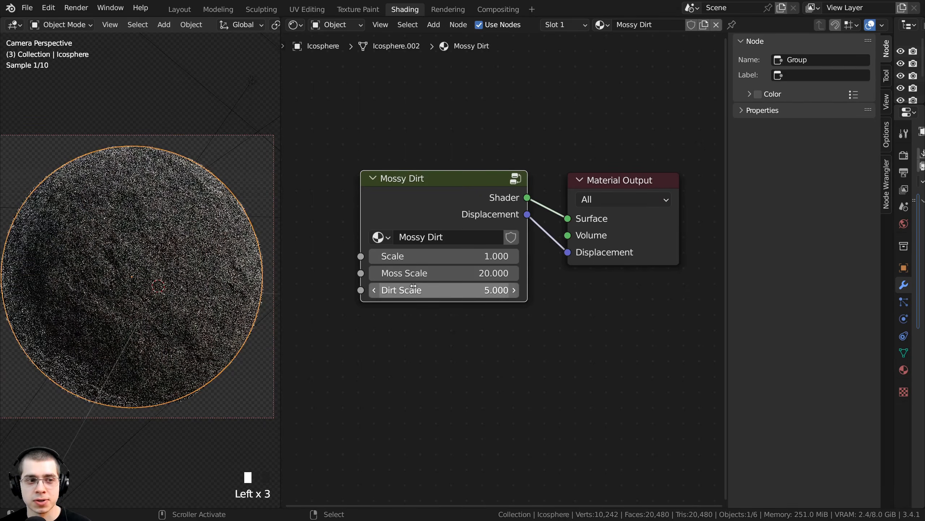
Re-enter the group and expose the Base Color of the Moss frame's Principled BSDF as an input on the Group Input node
left_click(435, 182)
key("Tab")
scroll(443, 179, "down", 5)
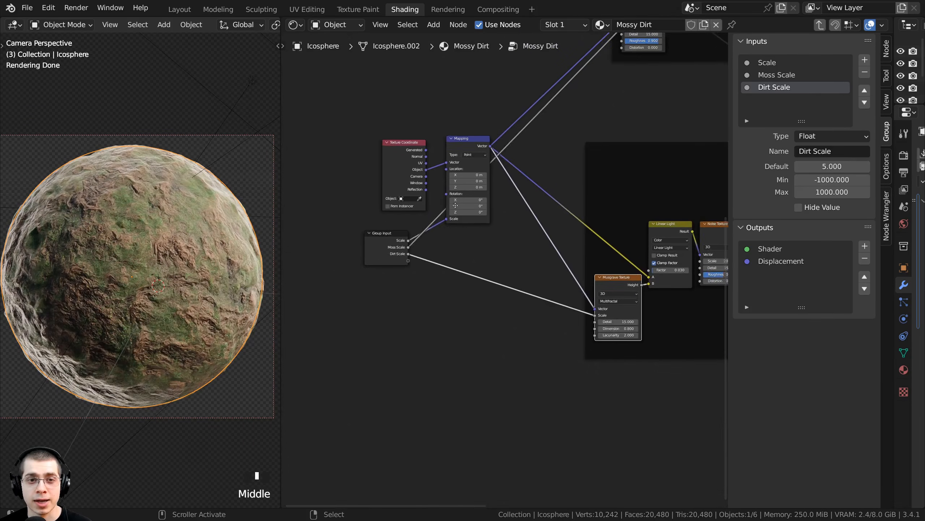
middle_click_drag(534, 149, 523, 175)
scroll(523, 175, "up", 2)
scroll(523, 175, "up", 3)
scroll(471, 229, "down", 4)
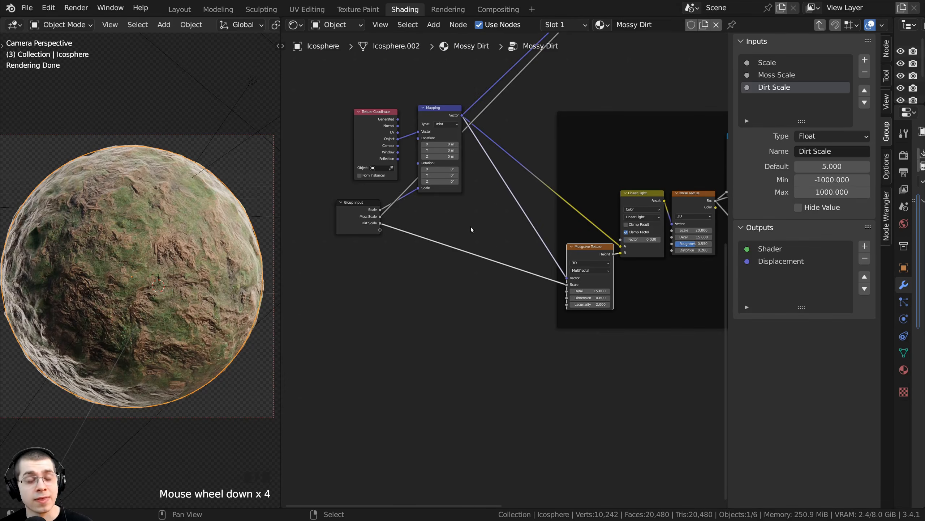
scroll(560, 228, "down", 3)
middle_click_drag(611, 167, 550, 223)
middle_click_drag(589, 158, 508, 255)
middle_click_drag(605, 142, 525, 258)
scroll(544, 195, "up", 5)
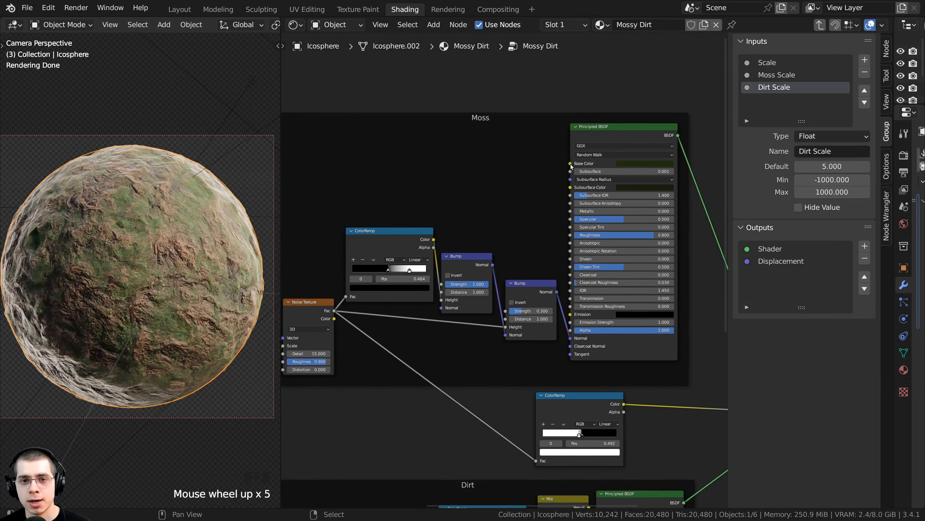
left_click_drag(570, 164, 389, 357)
Expose the B color of the Dirt frame's Mix node as a new input on the Group Input node
scroll(405, 351, "down", 3)
middle_click_drag(598, 350, 492, 322)
middle_click_drag(718, 297, 511, 276)
scroll(570, 308, "up", 3)
left_click(484, 215)
scroll(510, 292, "up", 4)
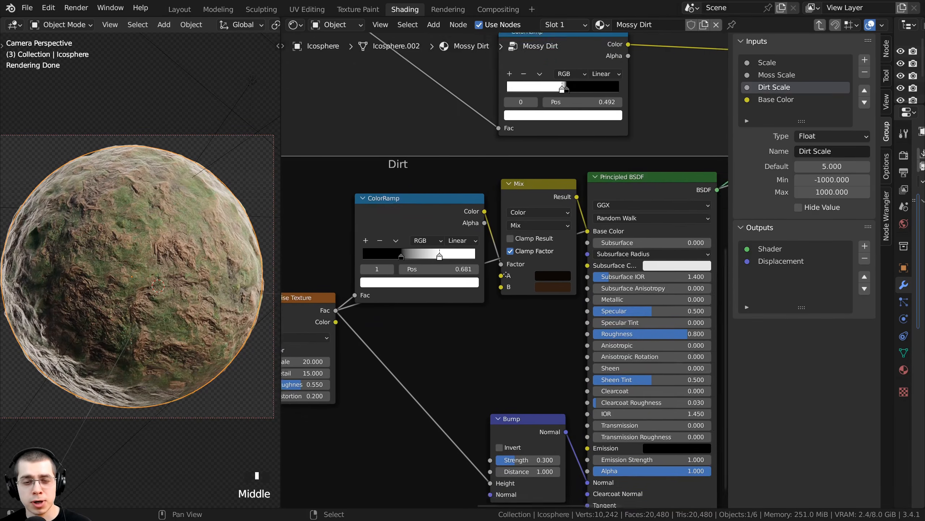
scroll(512, 273, "up", 3)
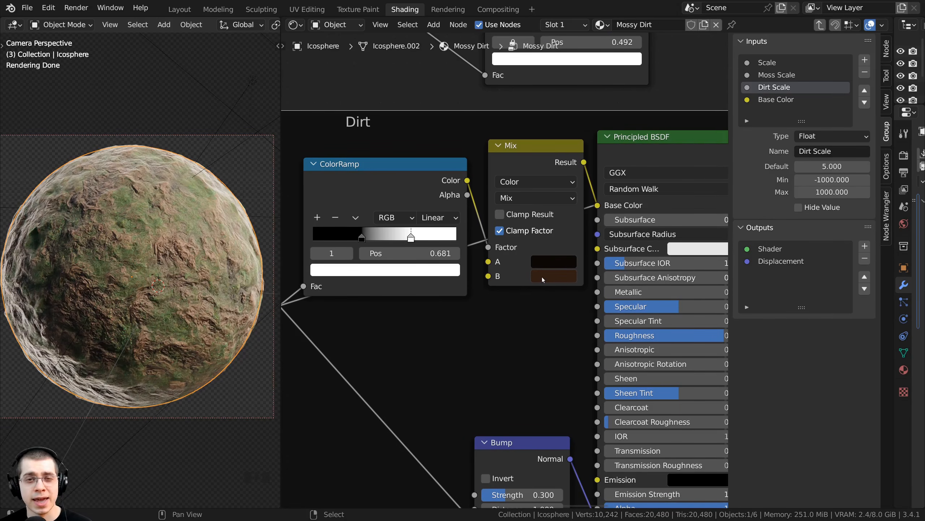
scroll(511, 284, "down", 4)
middle_click_drag(485, 277, 536, 273)
middle_click_drag(536, 274, 706, 254)
left_click(596, 253)
left_click_drag(705, 254, 702, 228)
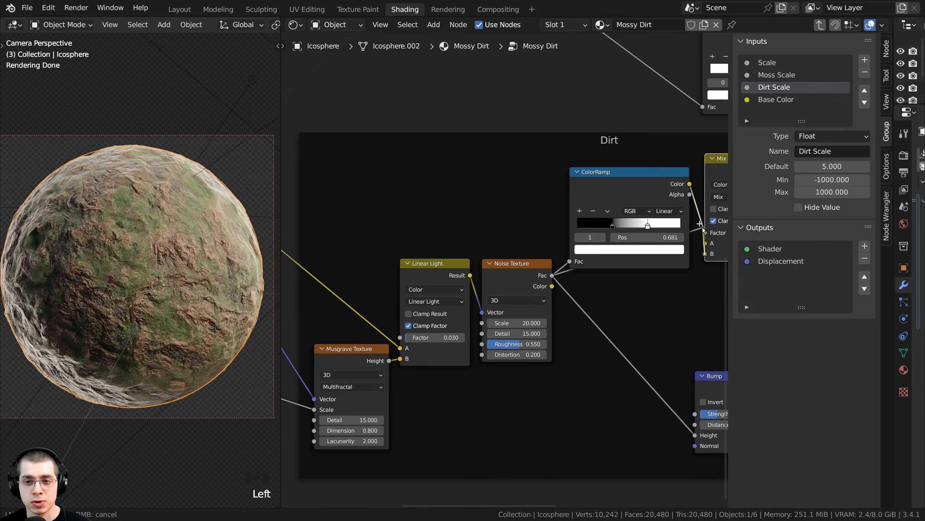
left_click_drag(524, 231, 442, 332)
scroll(774, 100, "down", 4)
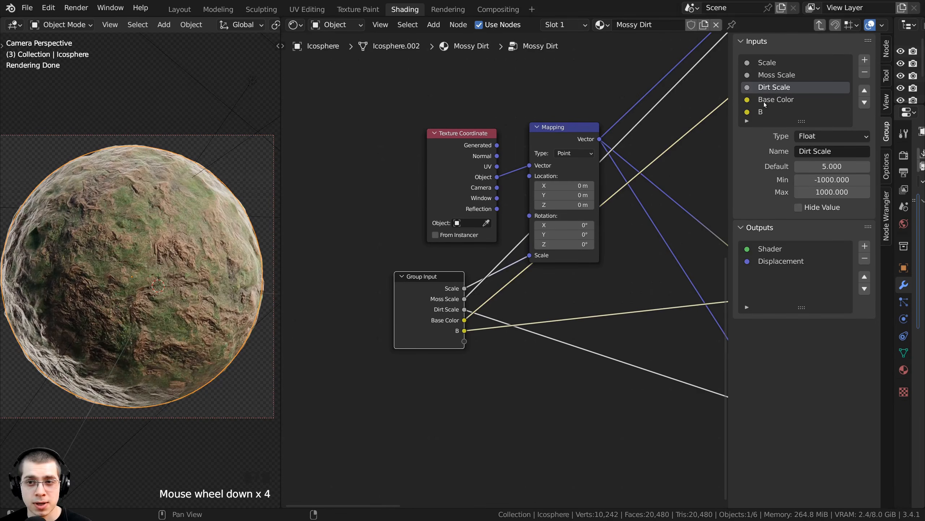
Rename the Base Color group input as Moss Color and the B group input as Dirt Color
double_click(774, 100)
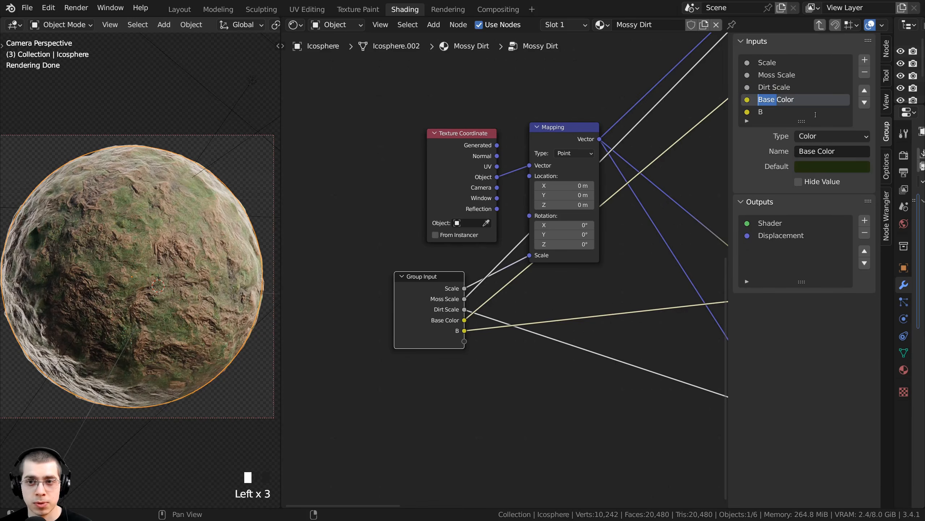
type("Moss")
key("Return")
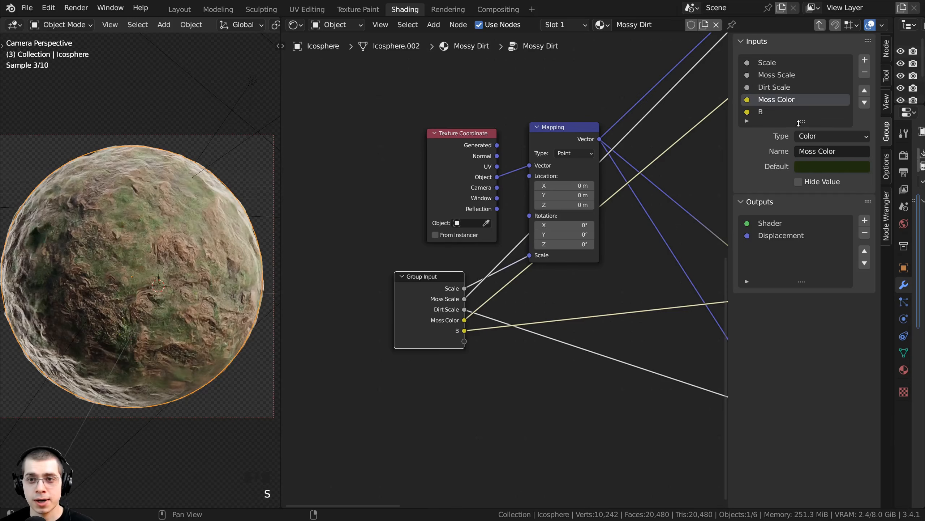
double_click(801, 113)
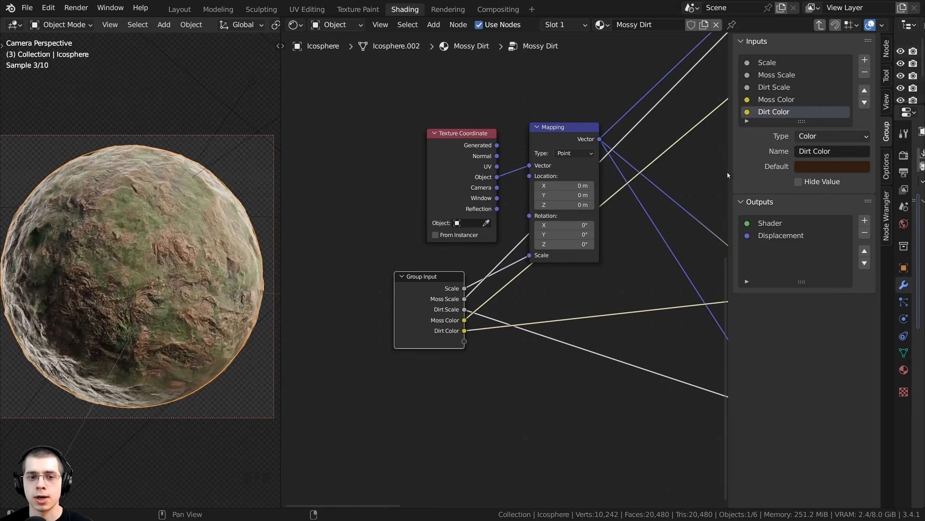
Leave the group and check the exposed scale and color inputs on the Mossy Dirt node
middle_click_drag(540, 255, 522, 251)
key("Tab")
scroll(522, 251, "up", 4)
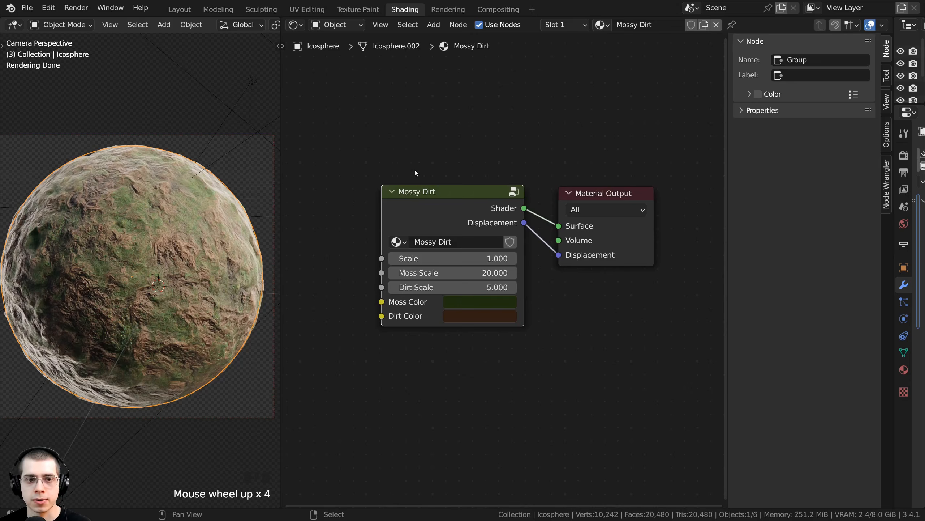
Re-enter the group and examine how the ColorRamp between the Moss and Dirt frames drives the Mix Shader's factor
left_click(417, 192)
key("Tab")
scroll(616, 227, "down", 9)
middle_click_drag(616, 227, 468, 223)
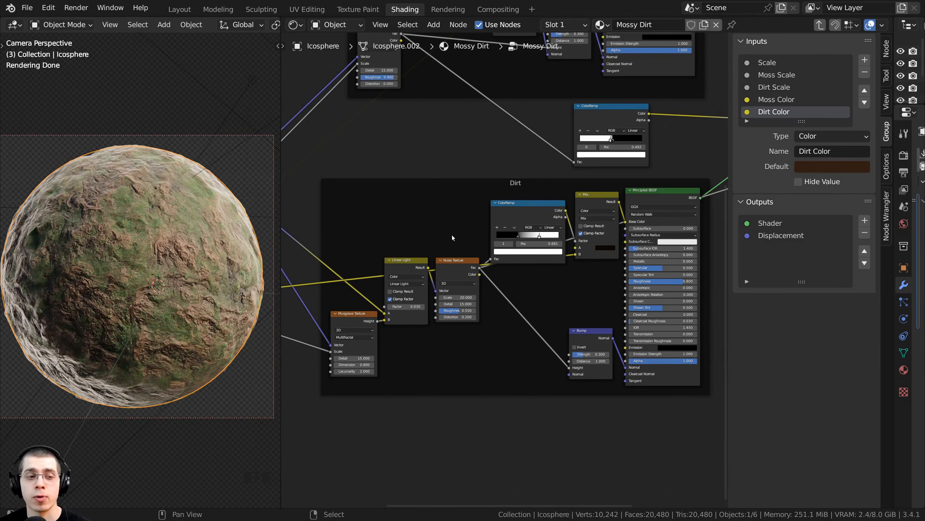
scroll(523, 213, "up", 3)
left_click(472, 159)
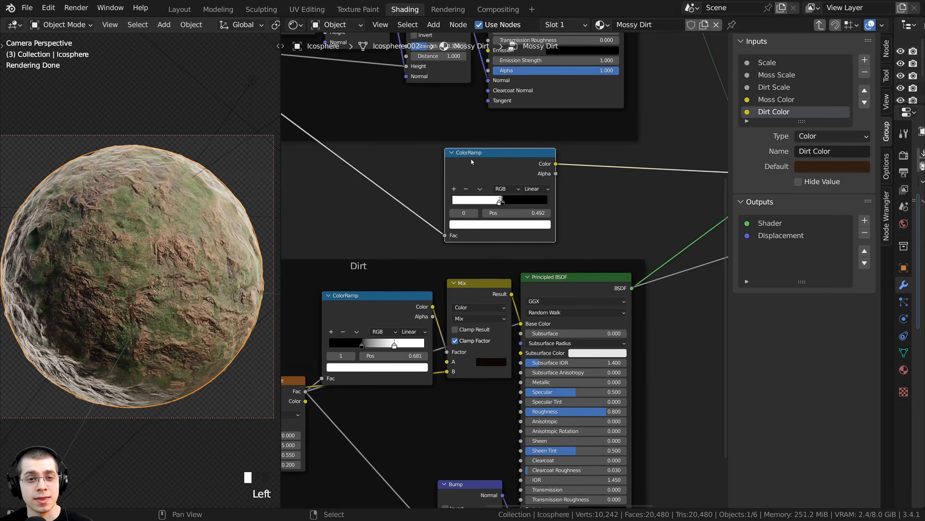
middle_click_drag(472, 159, 302, 144)
scroll(517, 289, "up", 1)
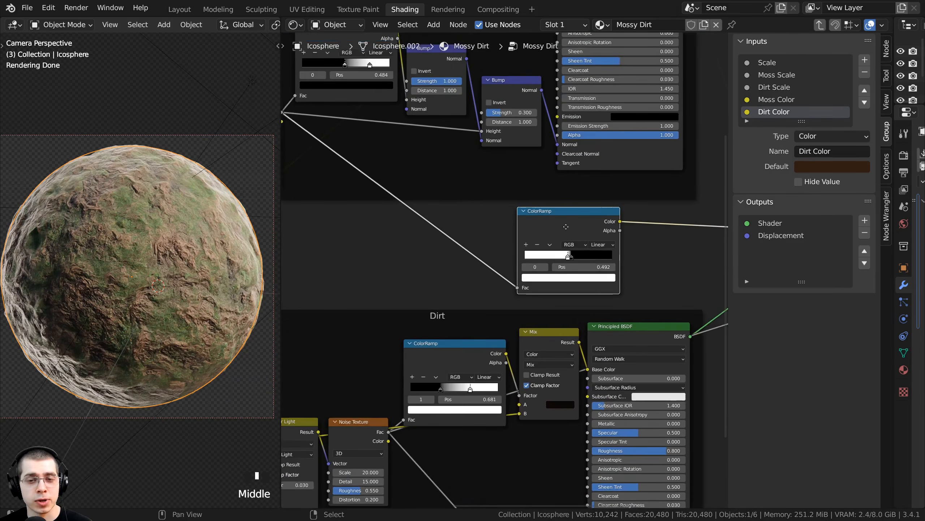
middle_click_drag(632, 231, 451, 223)
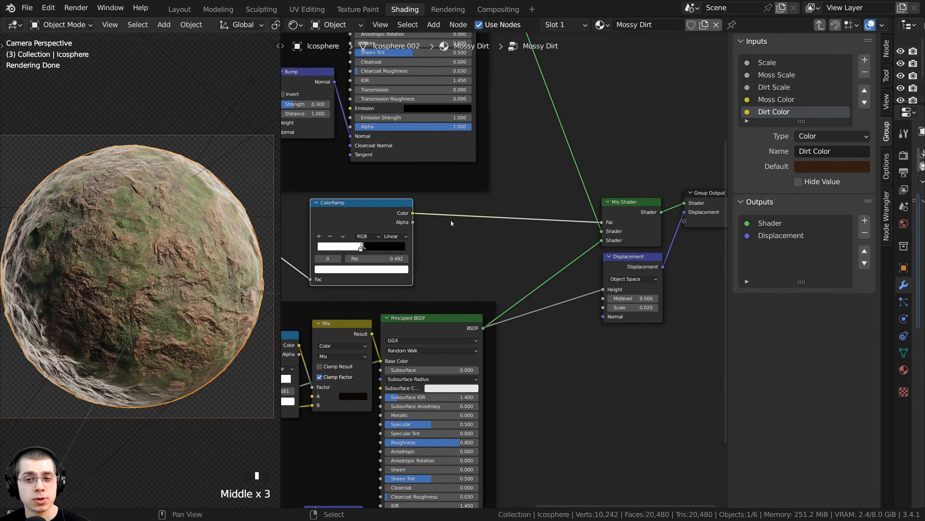
left_click(625, 202)
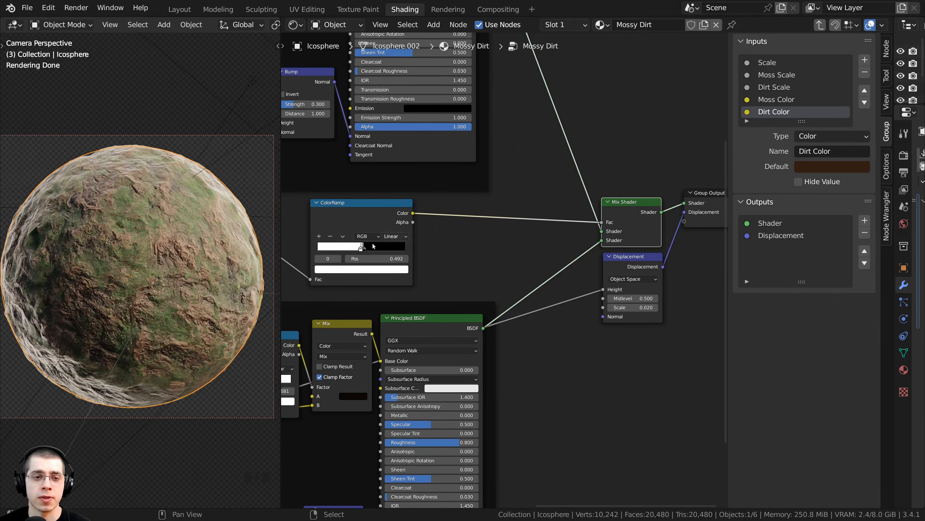
middle_click_drag(373, 246, 528, 244)
scroll(528, 244, "up", 1)
scroll(471, 232, "down", 2)
scroll(468, 215, "up", 3)
scroll(464, 182, "up", 3)
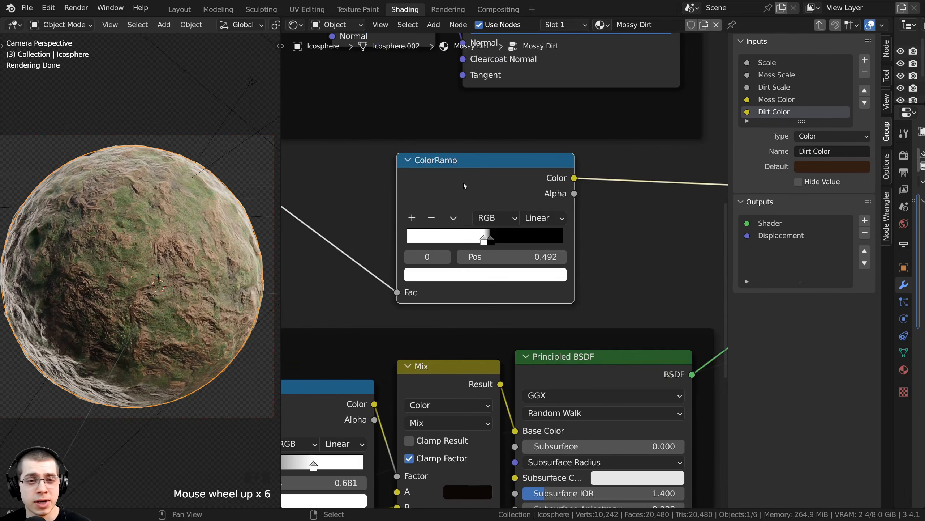
left_click(449, 184)
scroll(449, 184, "down", 5)
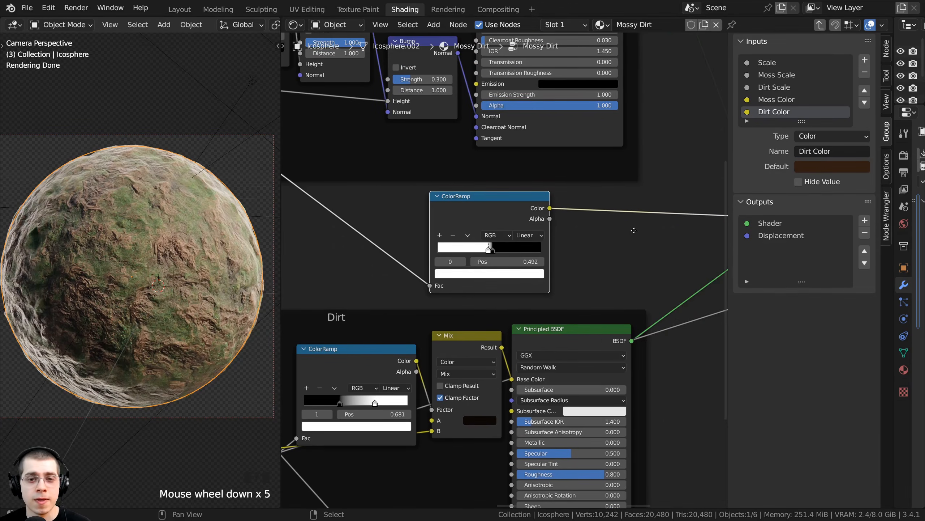
Add a Hue Saturation Value node on the link between the mask ColorRamp and the Mix Shader's Fac
scroll(634, 230, "up", 2)
middle_click_drag(587, 215, 541, 209)
key("shift+a")
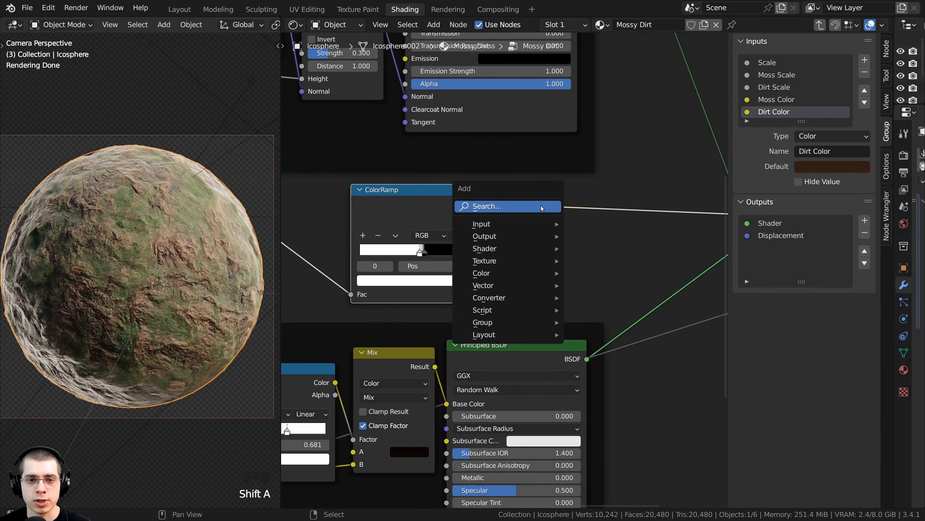
left_click(541, 206)
type("hue")
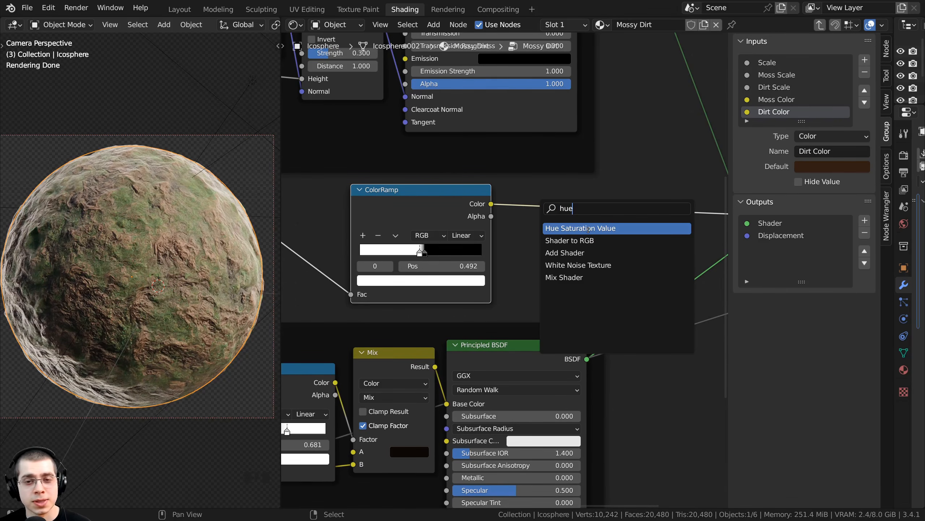
left_click(588, 229)
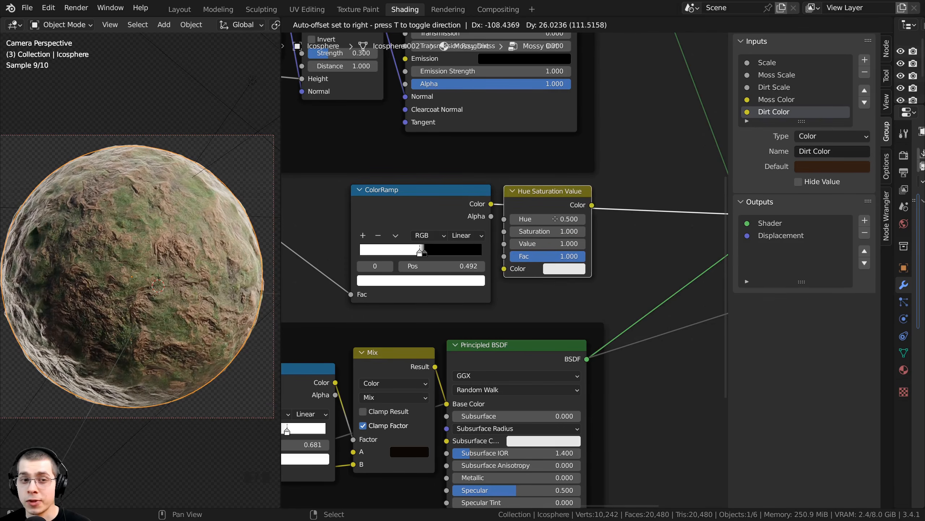
left_click(560, 217)
Try out the Value slider of the Hue Saturation Value node and cancel the change
scroll(526, 256, "up", 2)
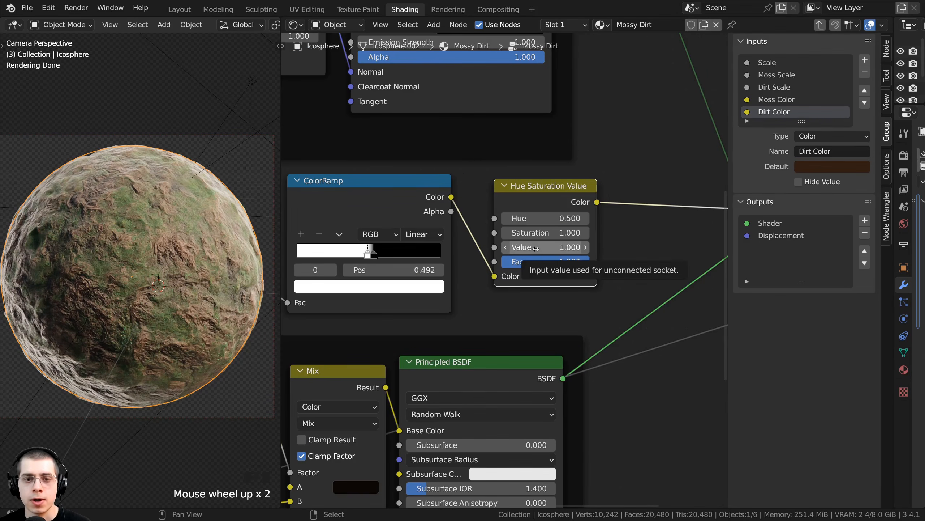
left_click_drag(547, 249, 626, 249)
right_click(547, 249)
Expose the Value of the Hue Saturation Value node as a new input on the Group Input node
scroll(510, 257, "down", 7)
middle_click_drag(501, 254, 603, 167)
left_click_drag(603, 164, 454, 383)
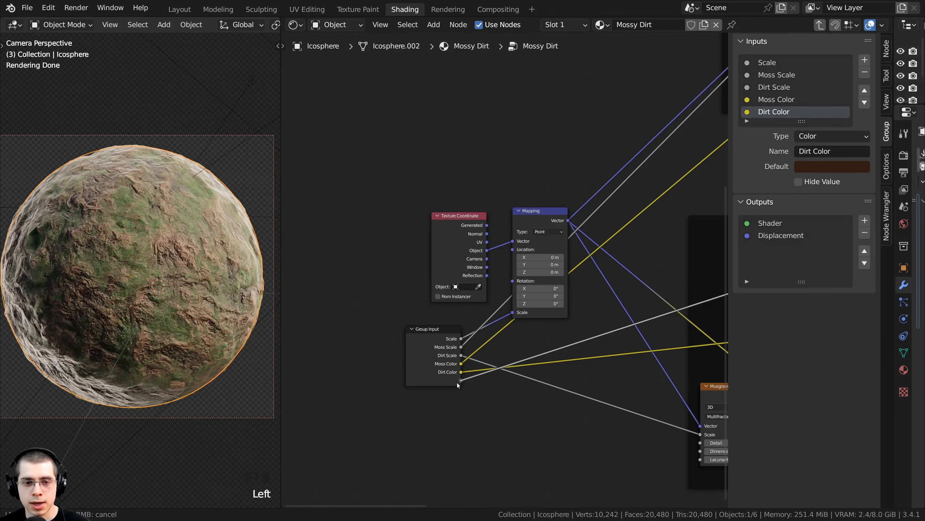
middle_click_drag(455, 380, 422, 388)
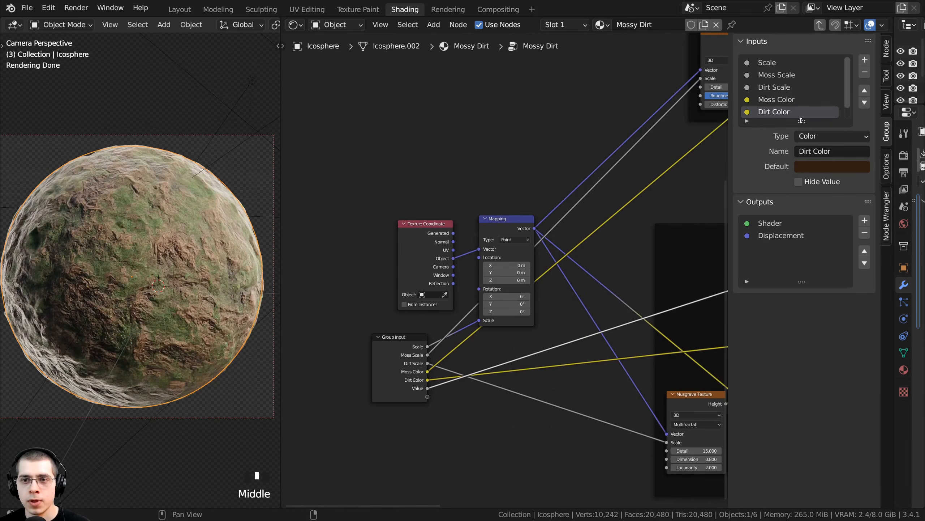
Enlarge the list of group inputs and rename the Value input as Moss Amount
left_click_drag(801, 120, 796, 191)
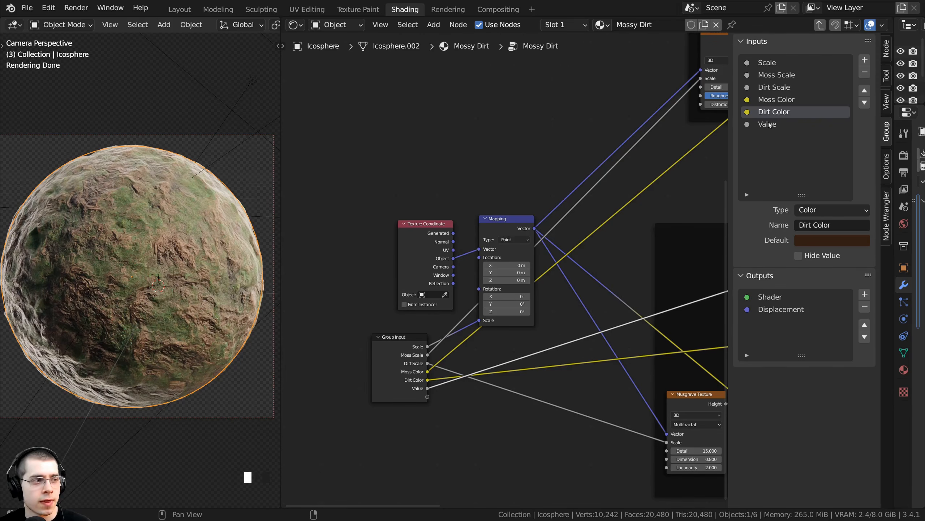
double_click(787, 126)
type("Moss A")
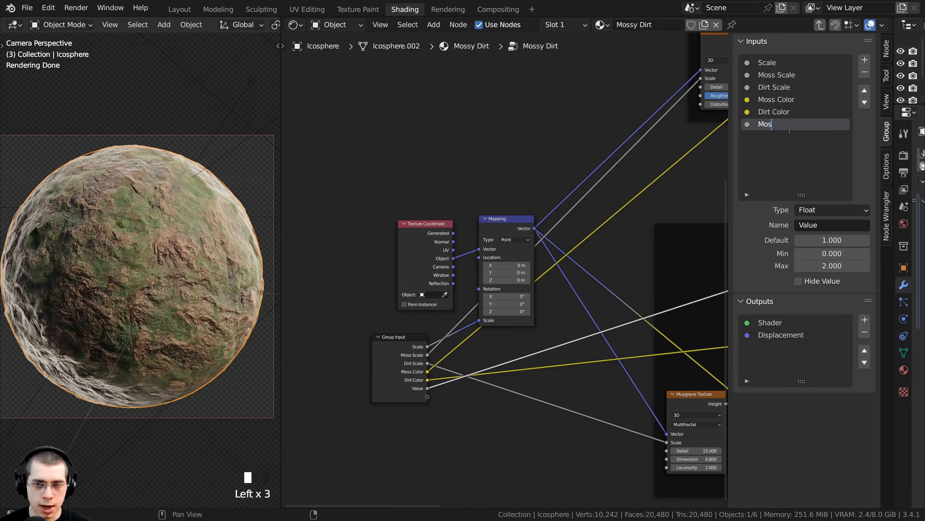
type("mount")
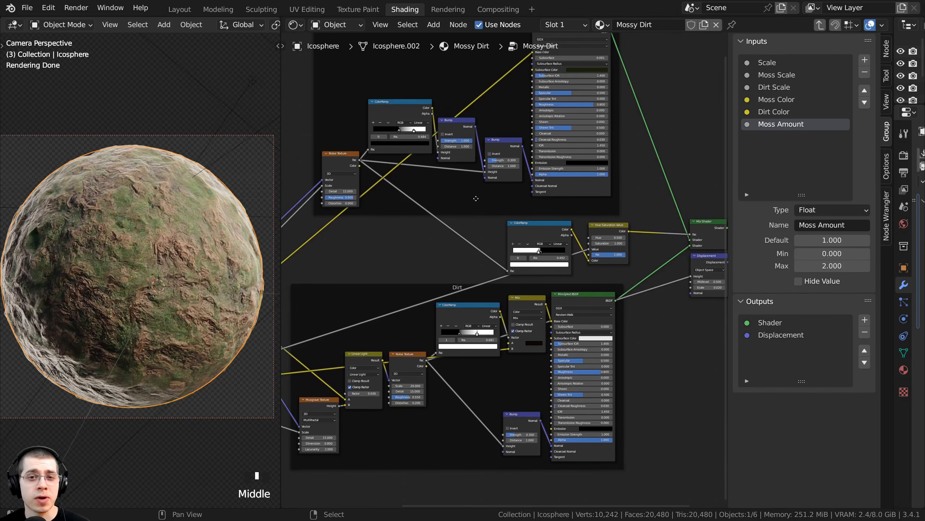
Expose the Roughness of the Moss frame's Principled BSDF as a new input on the Group Input node
scroll(579, 188, "up", 5)
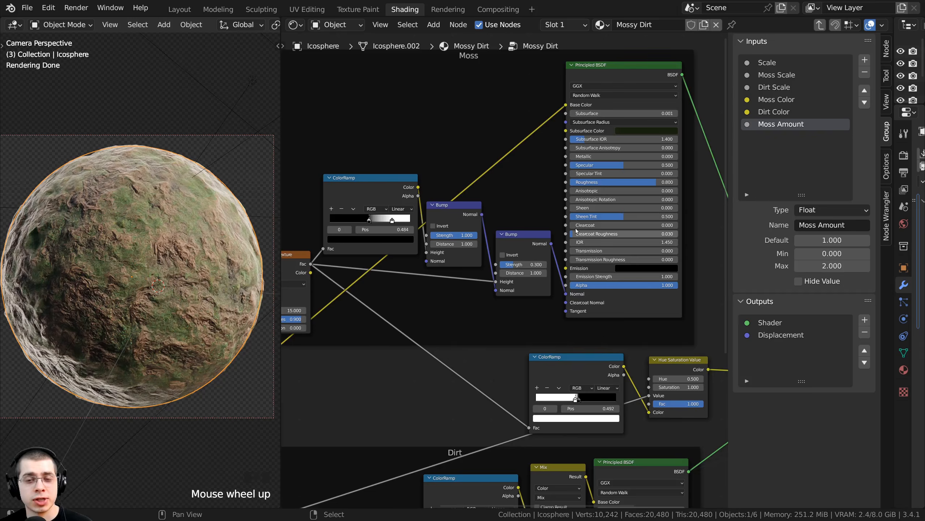
middle_click_drag(585, 136, 624, 78)
middle_click_drag(620, 128, 602, 149)
left_click_drag(598, 145, 434, 355)
Connect the Roughness of the Dirt frame's Principled BSDF to the same Roughness output of the Group Input node
scroll(519, 366, "down", 5)
middle_click_drag(521, 387, 342, 341)
middle_click_drag(678, 209, 517, 199)
scroll(516, 198, "up", 4)
left_click(564, 193)
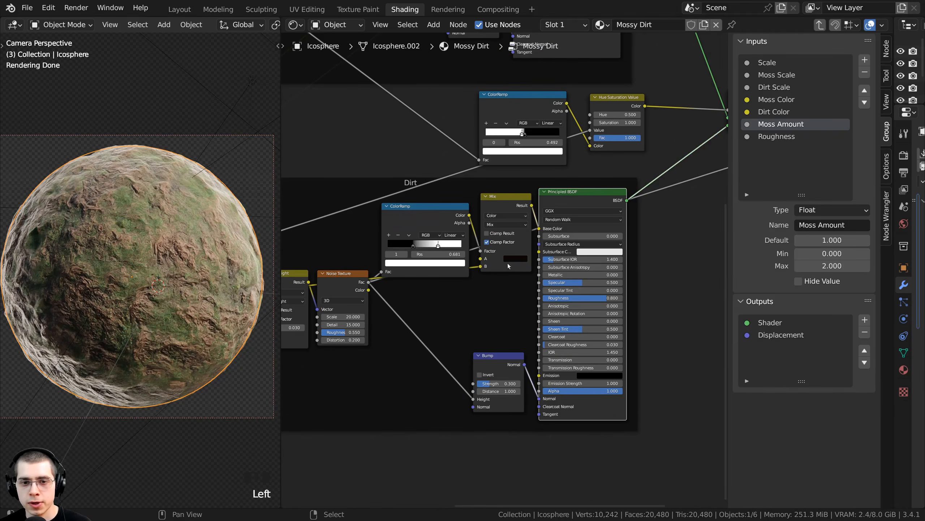
left_click_drag(540, 300, 340, 340)
scroll(340, 339, "up", 6)
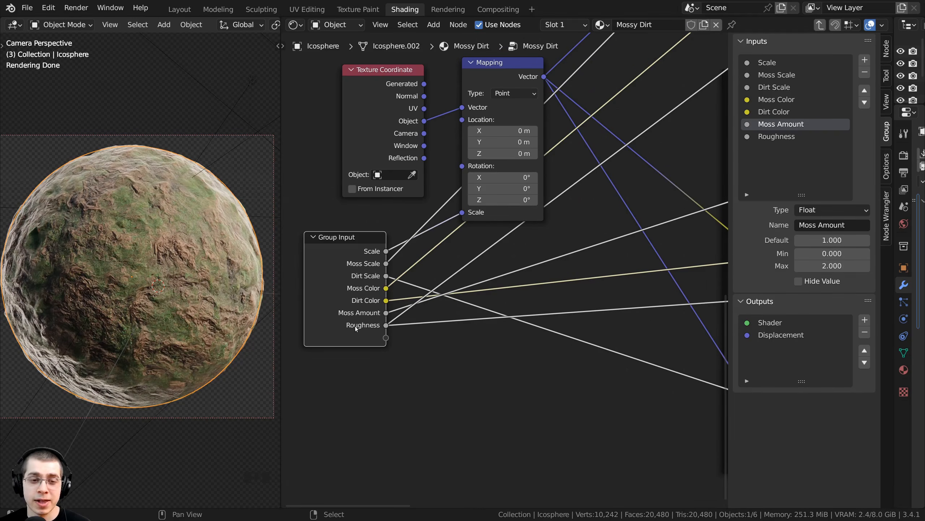
left_click_drag(352, 329, 350, 324)
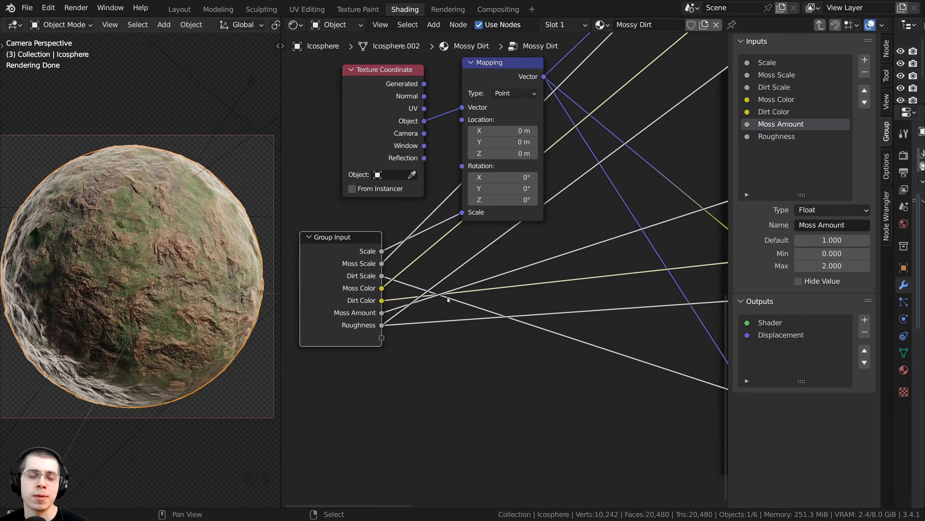
Expose the Strength of the Moss frame's first Bump node as a group input and rename it as Moss Bump Strength
scroll(503, 277, "down", 2)
middle_click_drag(609, 263, 540, 219)
scroll(527, 252, "down", 2)
left_click(504, 165)
scroll(540, 218, "up", 2)
left_click(558, 213)
left_click(642, 236)
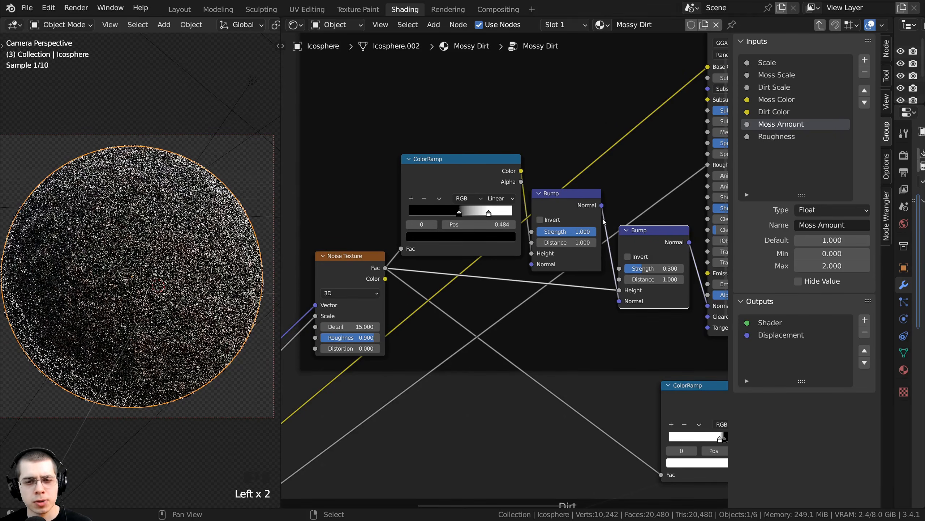
left_click(578, 212)
left_click(636, 237)
left_click(560, 205)
left_click_drag(558, 205, 561, 193)
middle_click_drag(553, 243, 561, 193)
left_click_drag(471, 258, 423, 315)
double_click(761, 149)
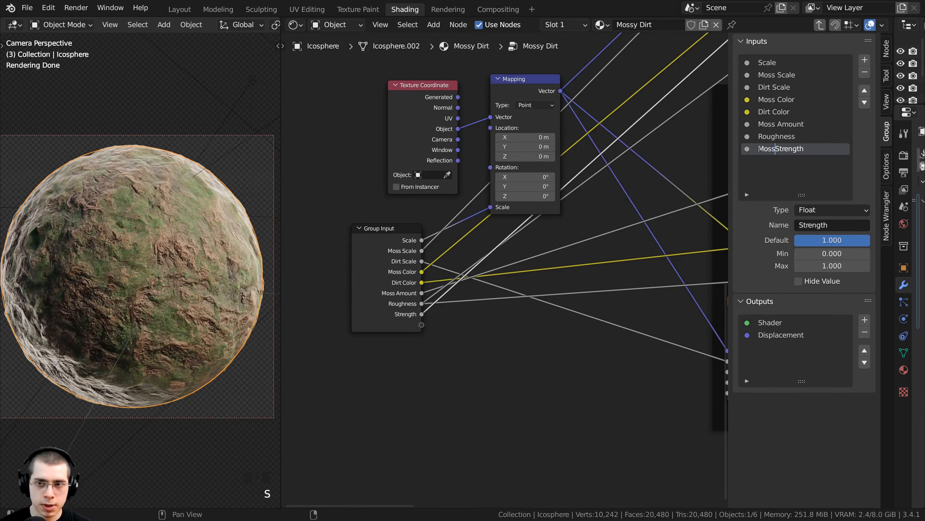
key("Return")
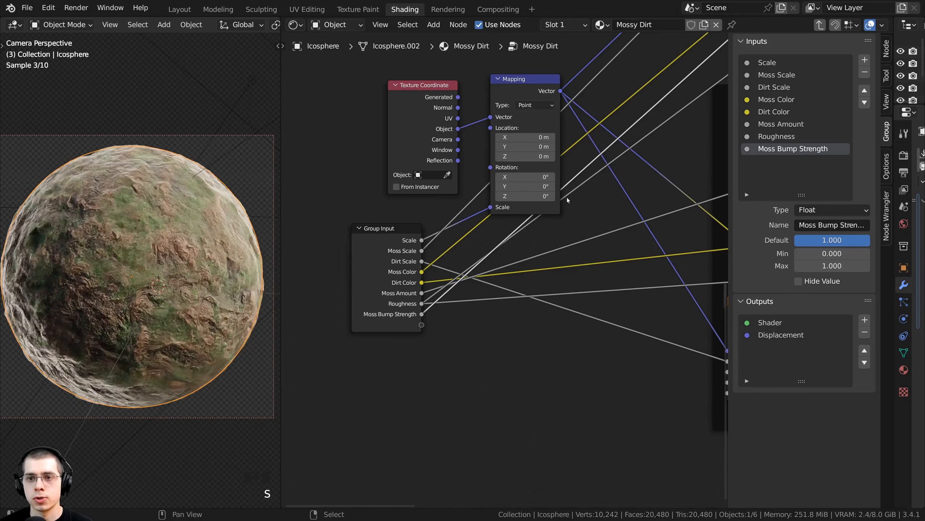
Expose the Strength of the Dirt frame's Bump node as a new input on the Group Input node
scroll(503, 264, "down", 5)
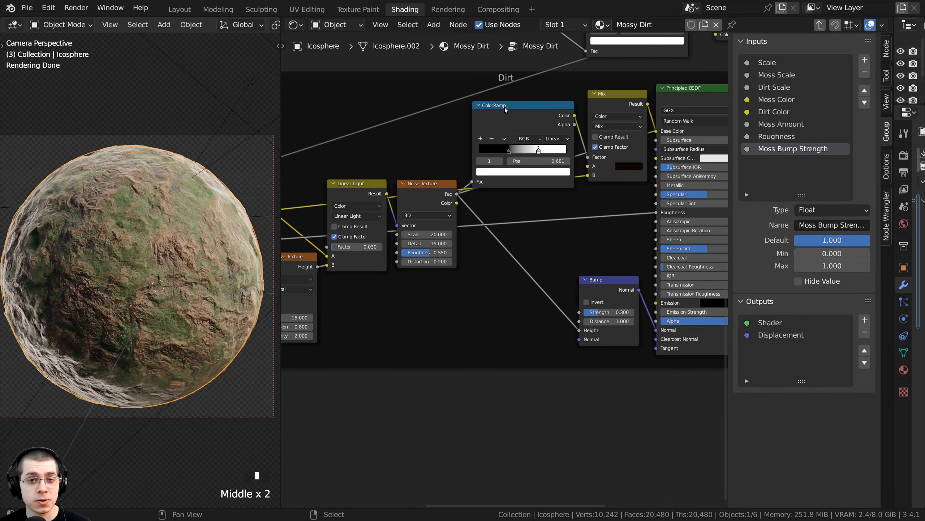
left_click(490, 78)
middle_click_drag(564, 236, 542, 165)
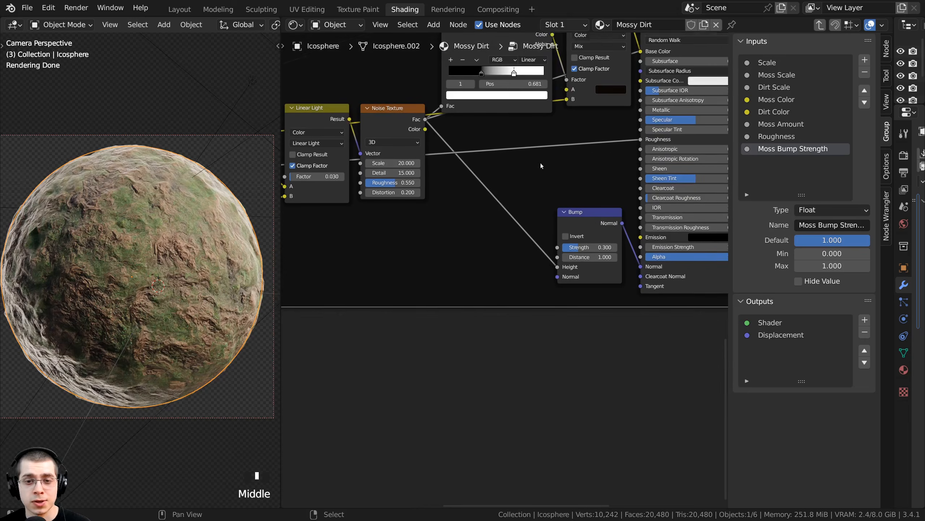
scroll(541, 165, "up", 1)
left_click(584, 216)
left_click_drag(557, 244, 484, 207)
middle_click_drag(490, 188, 484, 206)
Rename the new Strength input of the node group as Dirt Bump Strength
left_click(765, 160)
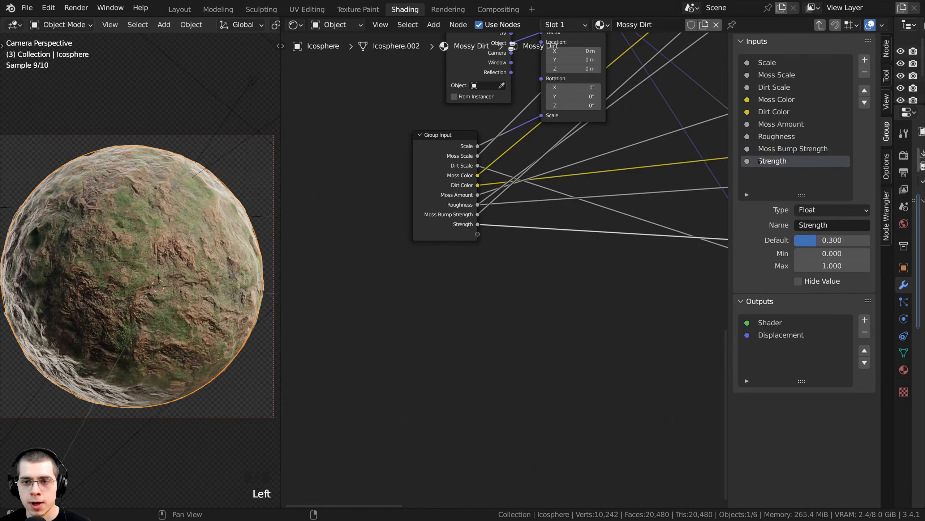
double_click(760, 161)
type("Dirt ")
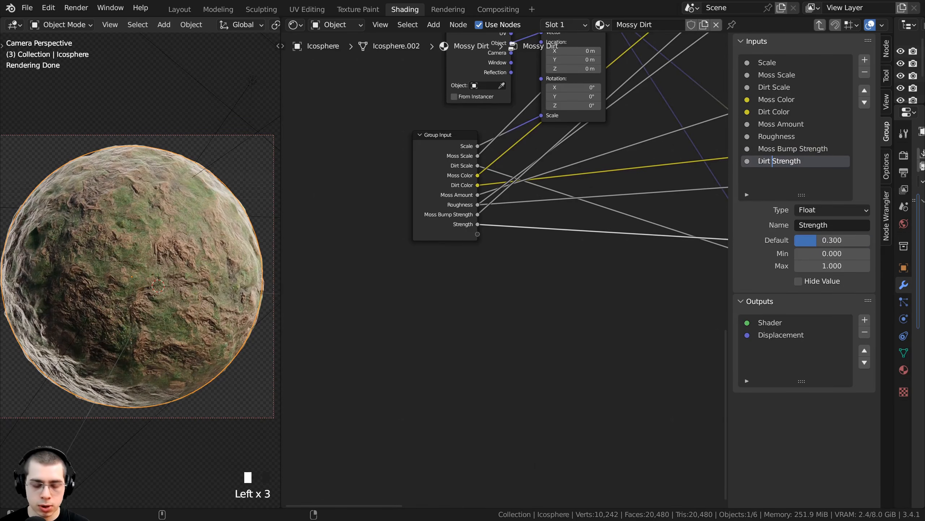
type("Bump")
key("Return")
Expose the Scale of the Displacement node as a new input on the Group Input node
middle_click_drag(546, 262, 397, 271)
scroll(397, 271, "down", 4)
middle_click_drag(569, 210, 620, 263)
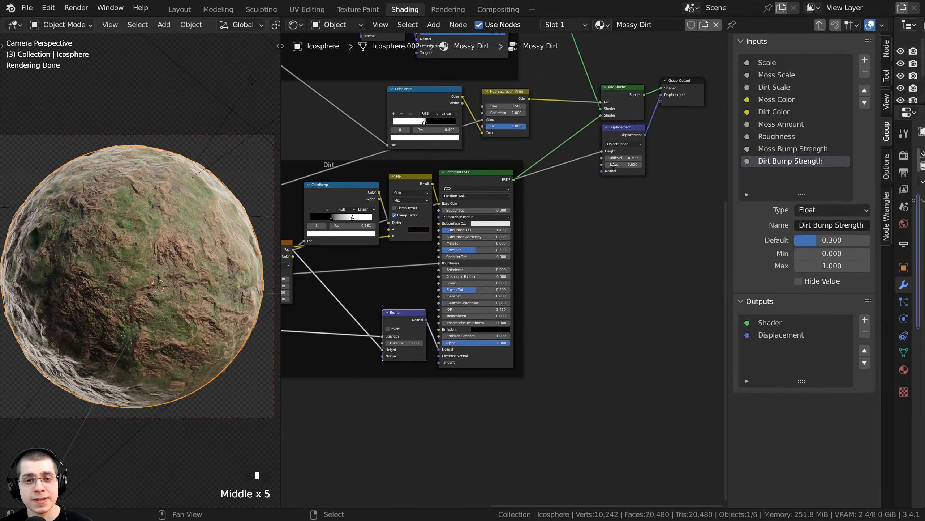
scroll(614, 166, "up", 5)
left_click(608, 194)
middle_click_drag(608, 193, 618, 159)
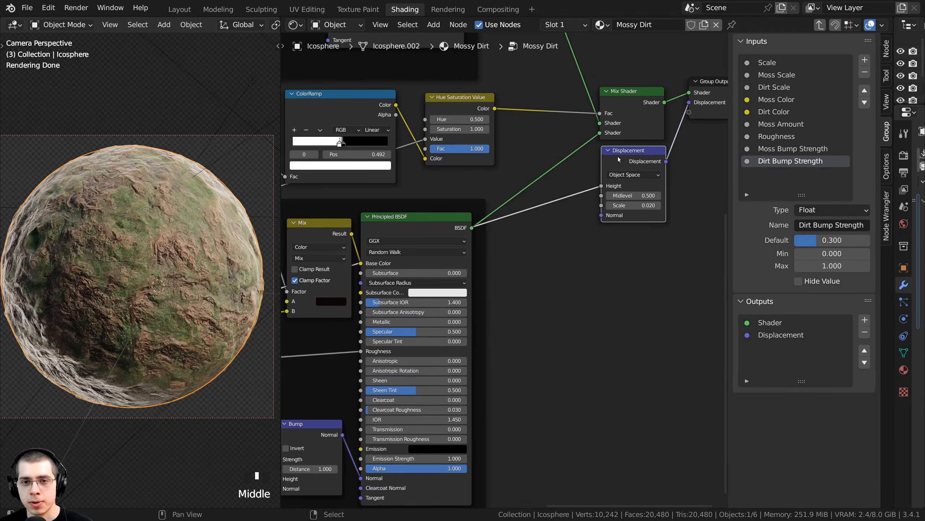
left_click_drag(602, 207, 451, 401)
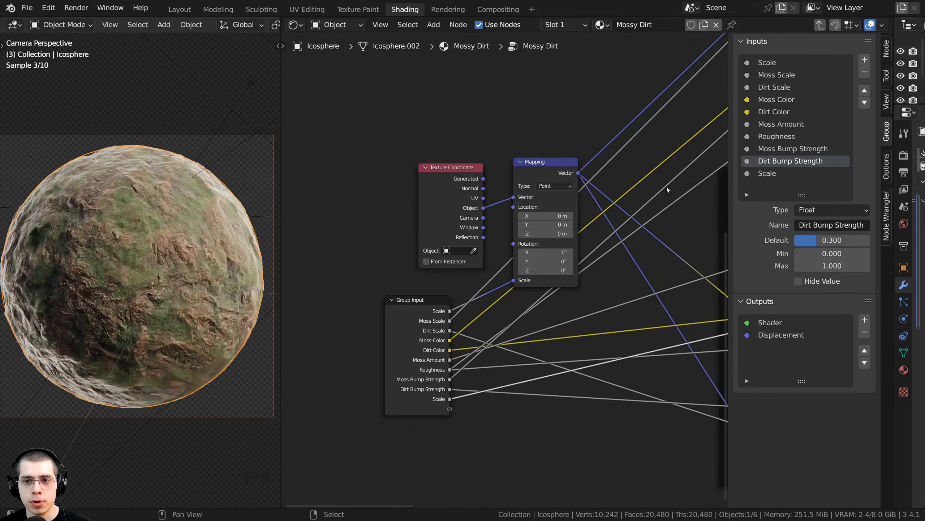
Rename the newly added displacement Scale input of the group as Displacement Strength
double_click(765, 173)
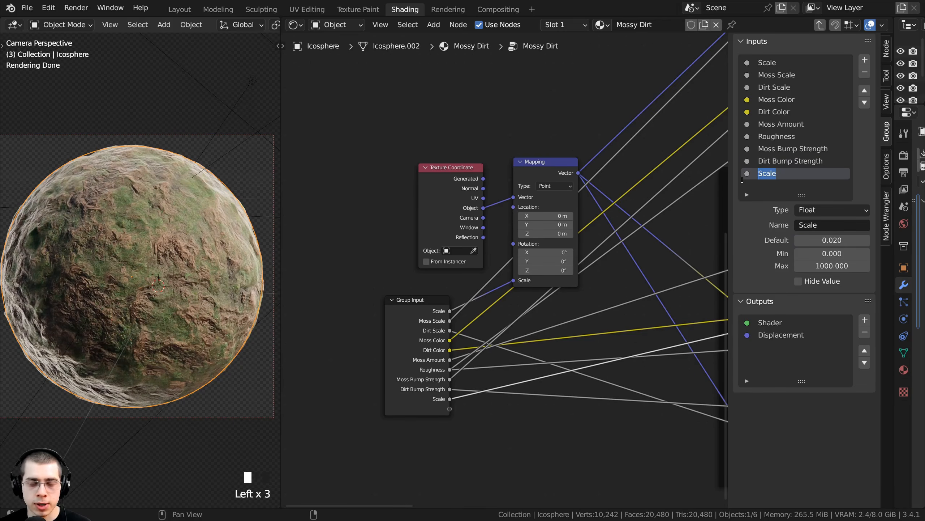
type("Dis")
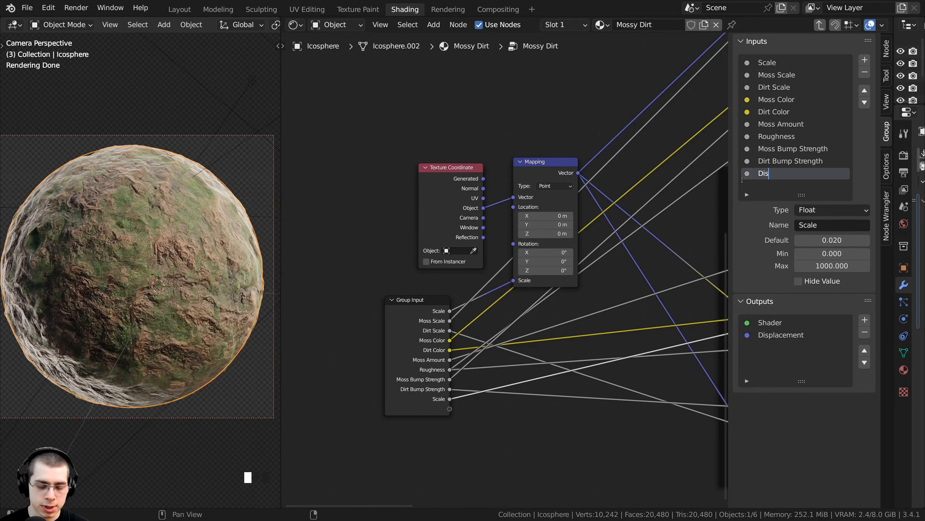
type("placement Strength")
key("Return")
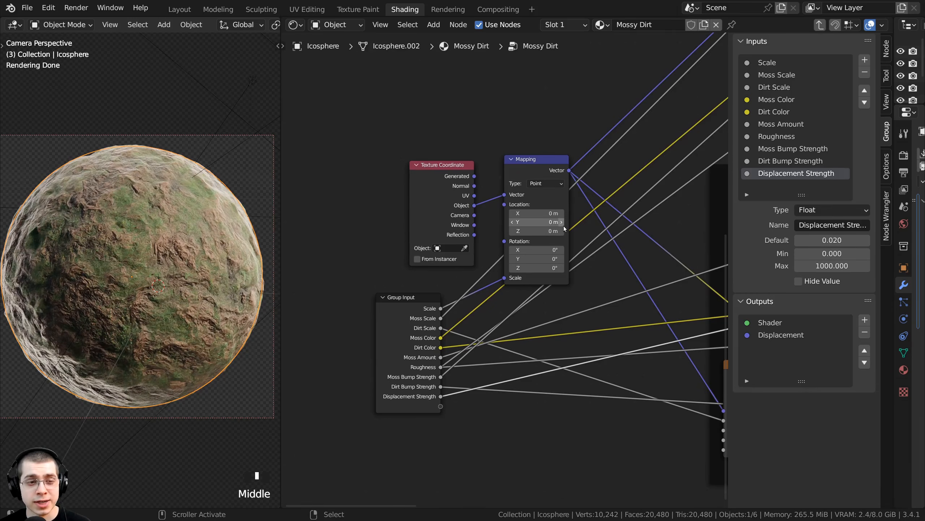
Exit the Mossy Dirt node group, frame its group node and hide the node editor's sidebar
key("Tab")
scroll(531, 172, "up", 5)
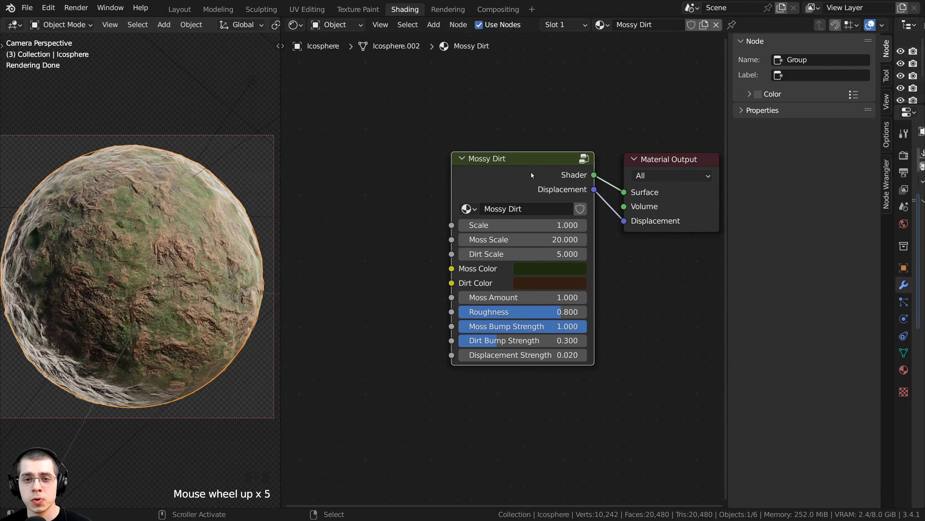
middle_click_drag(531, 172, 480, 158)
scroll(496, 166, "up", 2)
scroll(497, 167, "up", 1)
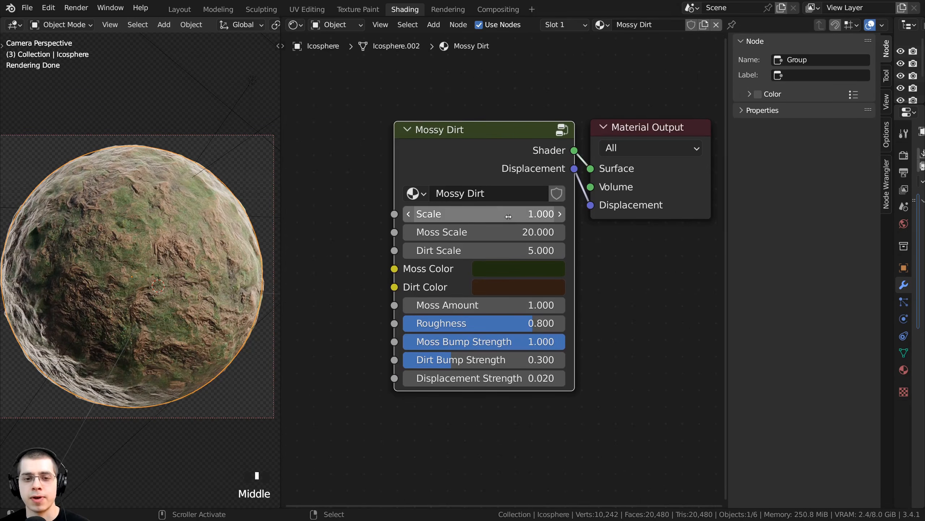
middle_click_drag(508, 218, 501, 219)
key("n")
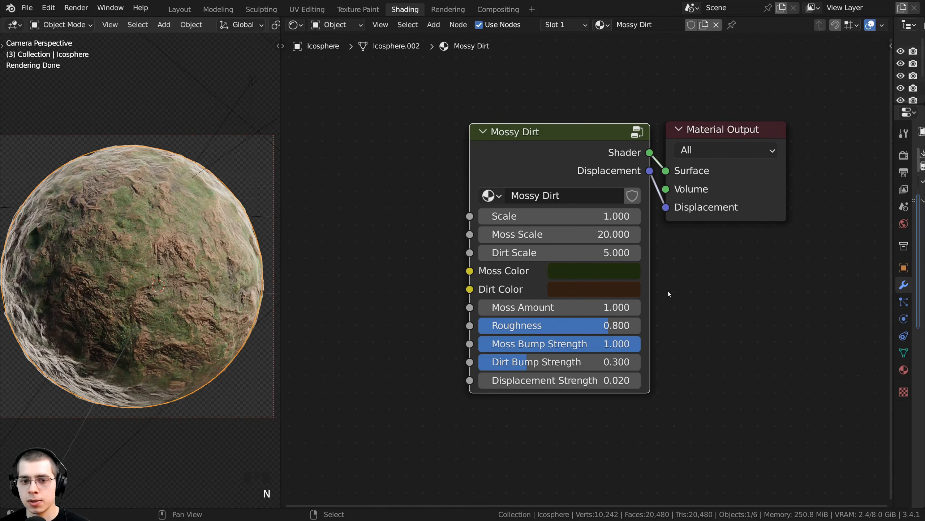
Try out the Scale, Moss Scale and Dirt Scale inputs on the Mossy Dirt group node
left_click_drag(539, 213, 546, 249)
right_click(514, 215)
right_click(534, 232)
right_click(546, 249)
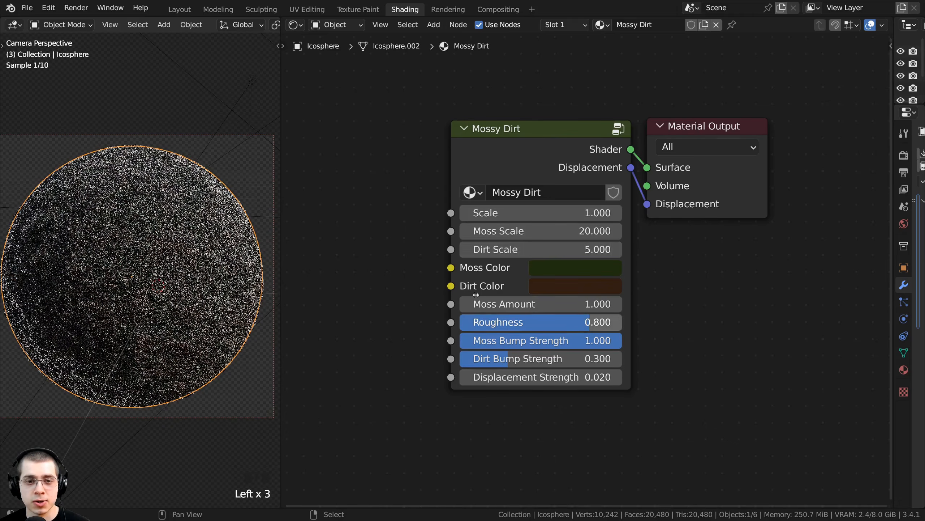
Try the lighter olive 49451F as the Moss Color of the group node, and undo the color changes
left_click(542, 267)
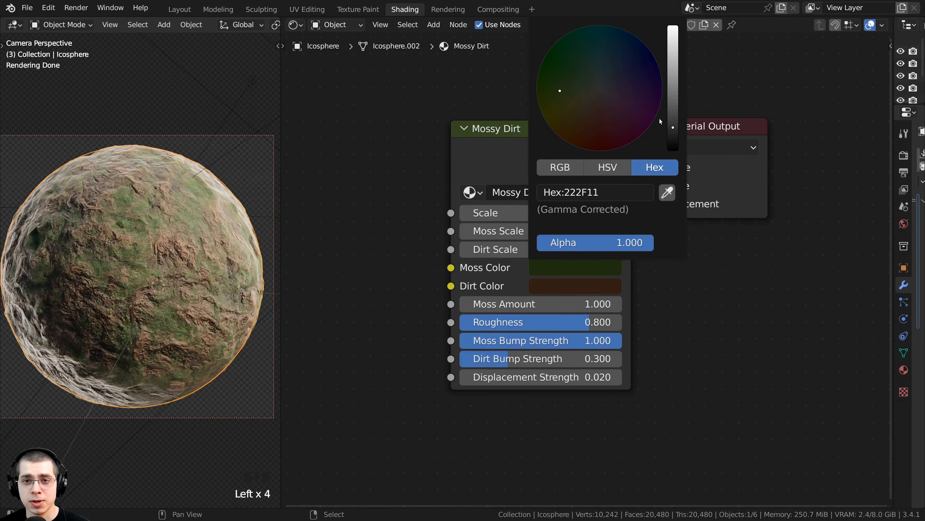
left_click_drag(673, 126, 673, 115)
left_click_drag(562, 92, 569, 108)
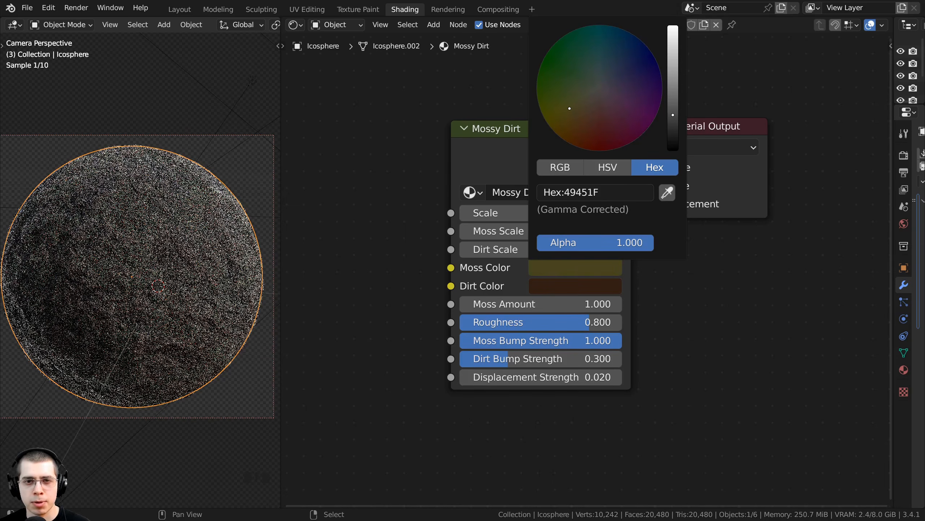
scroll(109, 270, "up", 2)
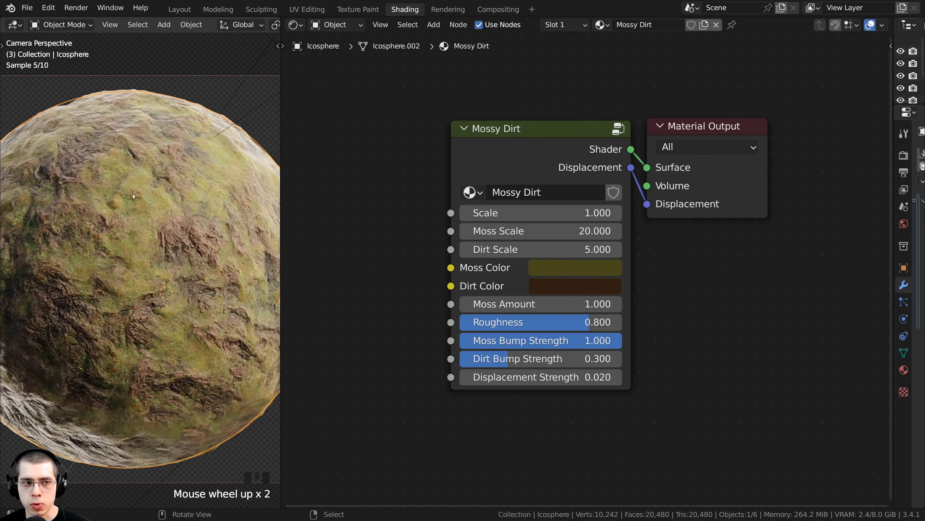
key("ctrl+z")
key("ctrl+z")
Try the dark green 0A2F09 as the Moss Color of the Mossy Dirt group node
left_click(544, 267)
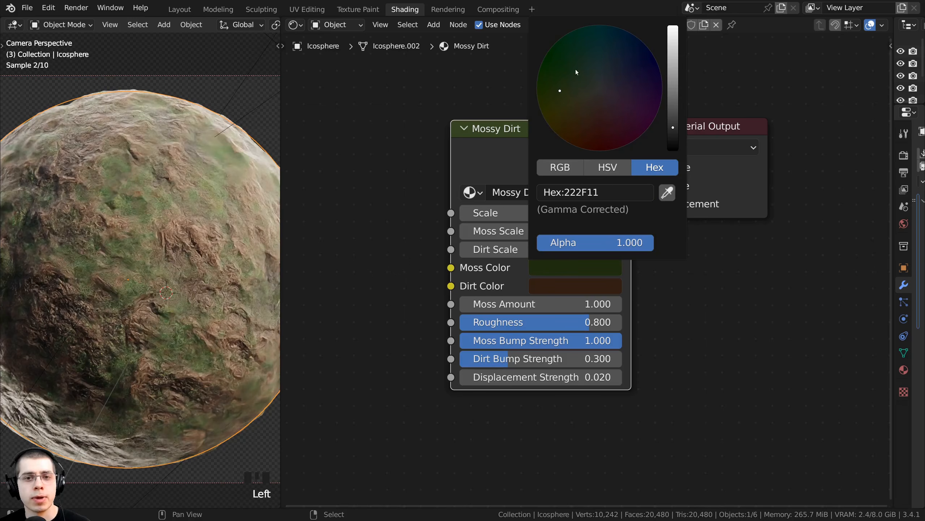
left_click_drag(562, 69, 555, 64)
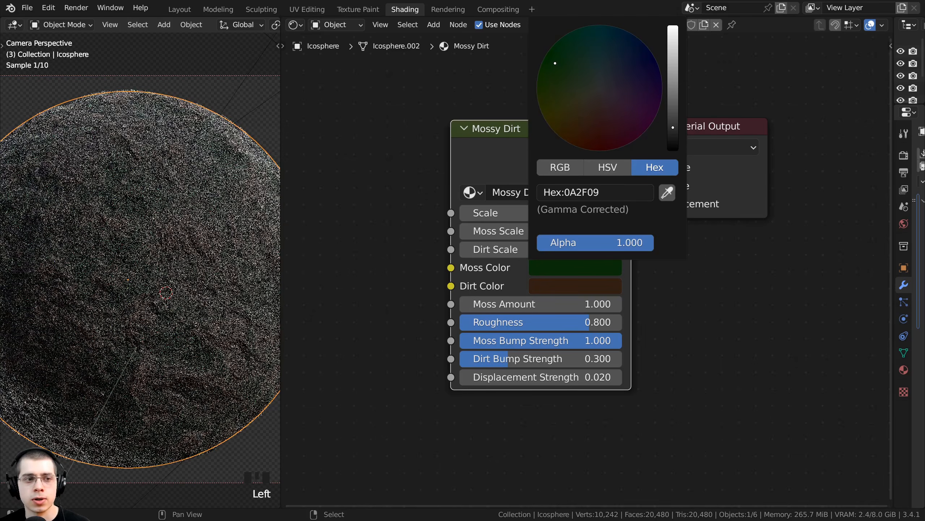
key("Escape")
scroll(431, 303, "down", 1)
middle_click_drag(431, 304, 438, 295)
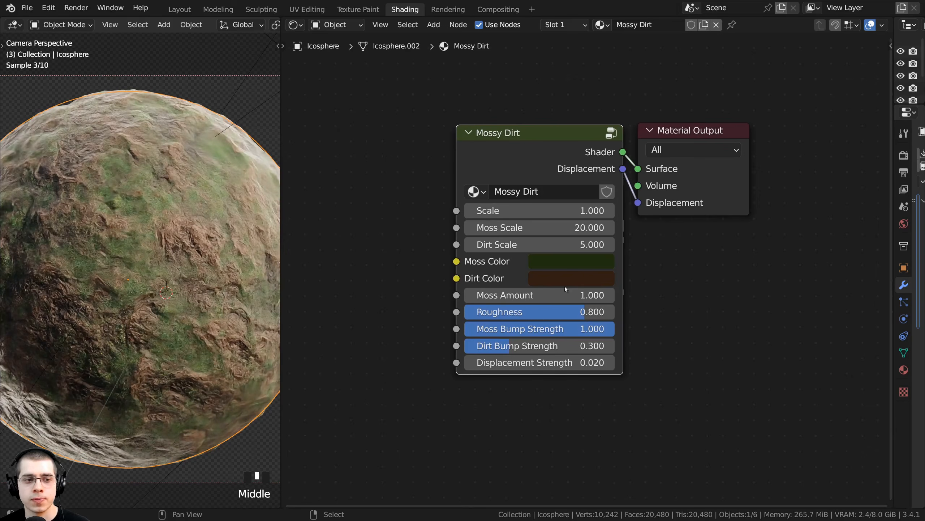
Try out a different Dirt Color and a different Moss Amount on the Mossy Dirt group node
left_click(555, 280)
left_click_drag(601, 144, 568, 157)
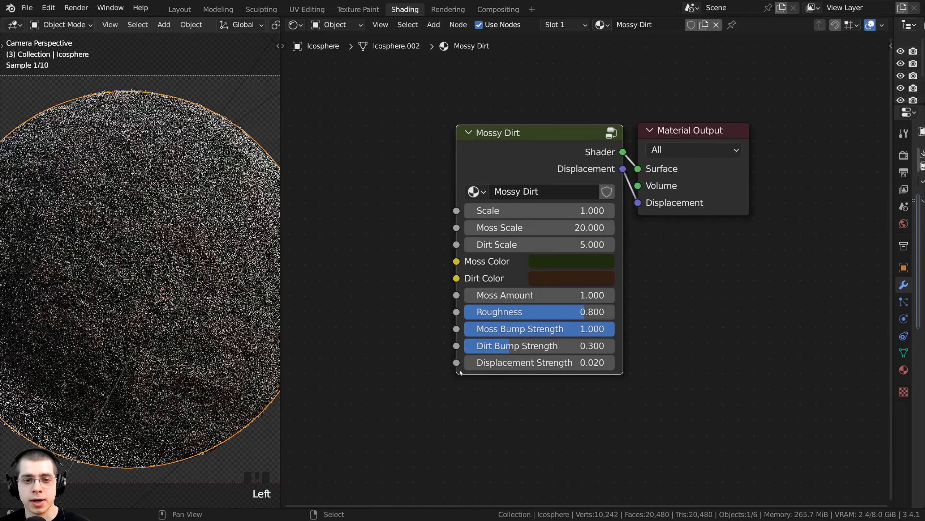
scroll(240, 346, "down", 1)
left_click_drag(568, 296, 510, 296)
key("Escape")
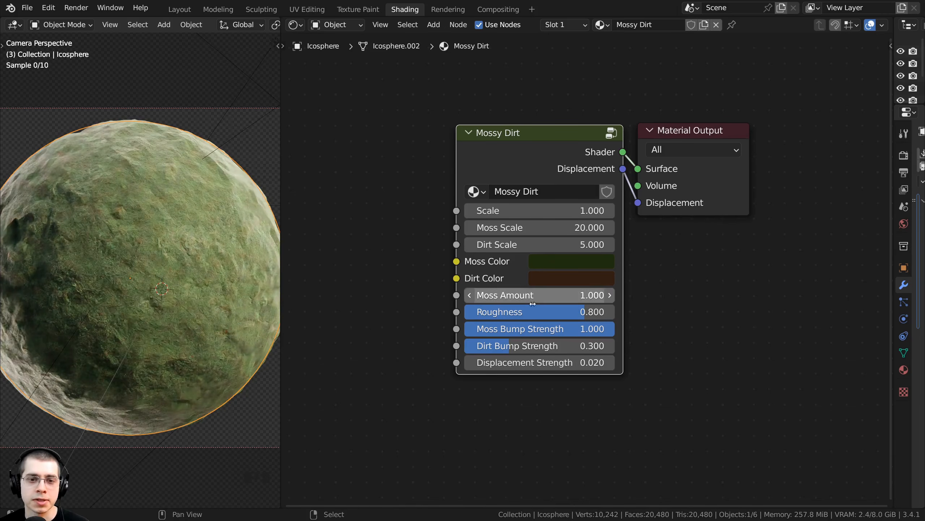
Try out the Moss Bump Strength, Dirt Bump Strength and Displacement Strength inputs on the Mossy Dirt group node
mouse_move(535, 330)
left_mouse_down()
mouse_move(522, 330)
mouse_move(538, 330)
left_mouse_up()
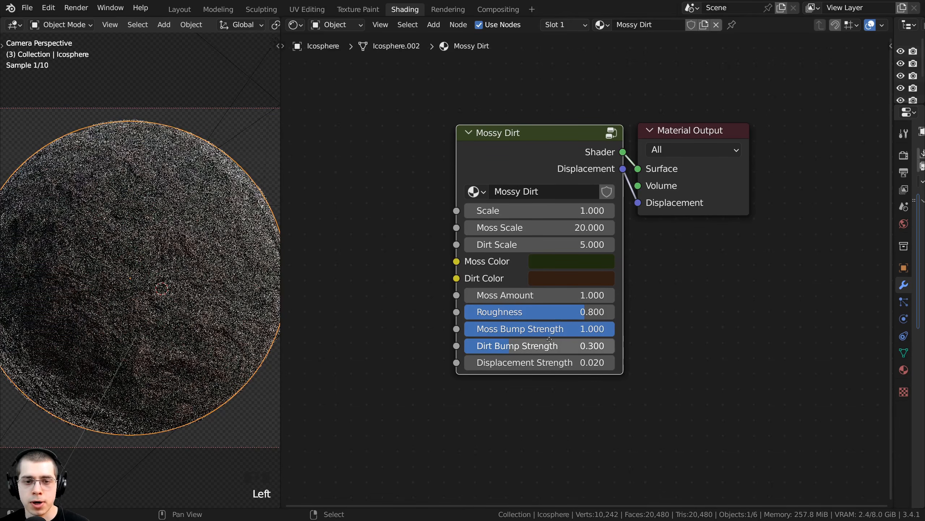
middle_click_drag(513, 352, 507, 323)
left_click_drag(506, 321, 546, 321)
key("Escape")
scroll(204, 337, "down", 2)
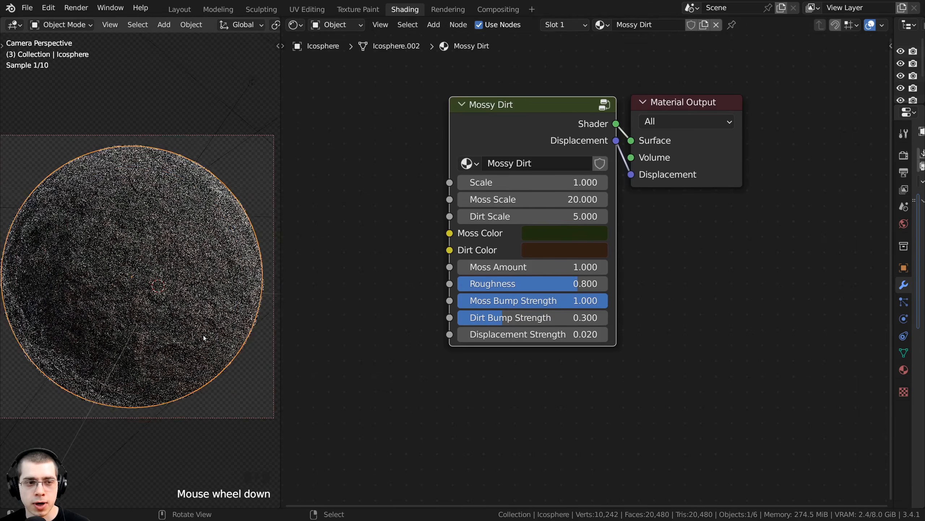
left_click_drag(481, 334, 512, 334, "shift")
key("Escape")
middle_click_drag(761, 158, 759, 162)
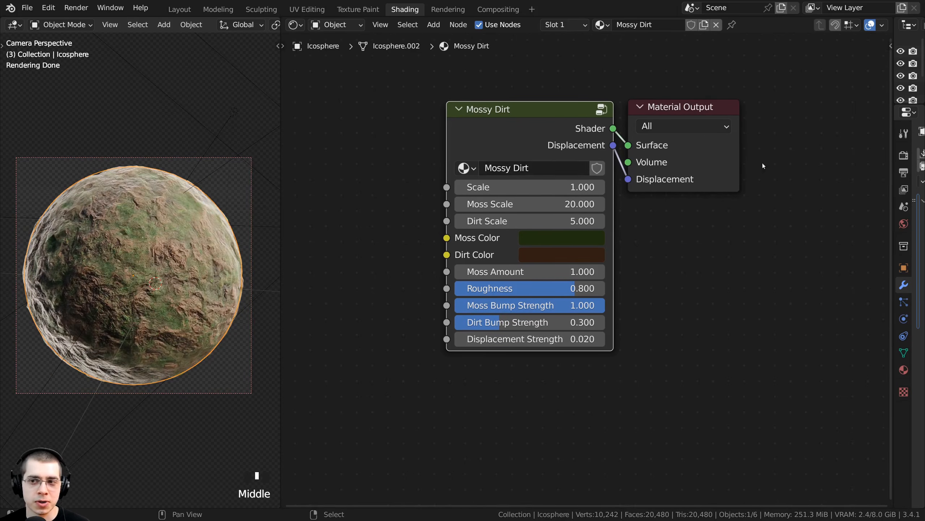
Widen the Properties editor and enable the Icosphere's Subdivision modifier in the viewport to inspect the displaced surface up close
left_click_drag(894, 172, 703, 288)
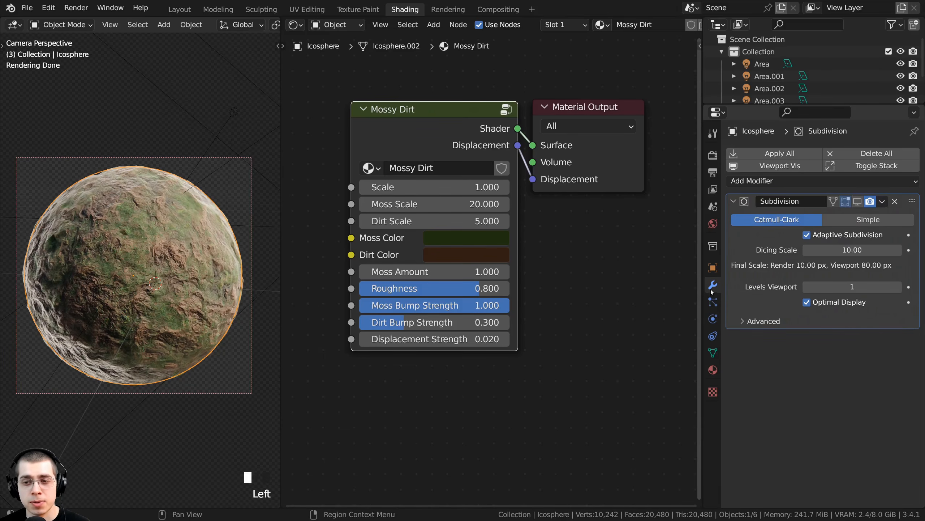
left_click(858, 201)
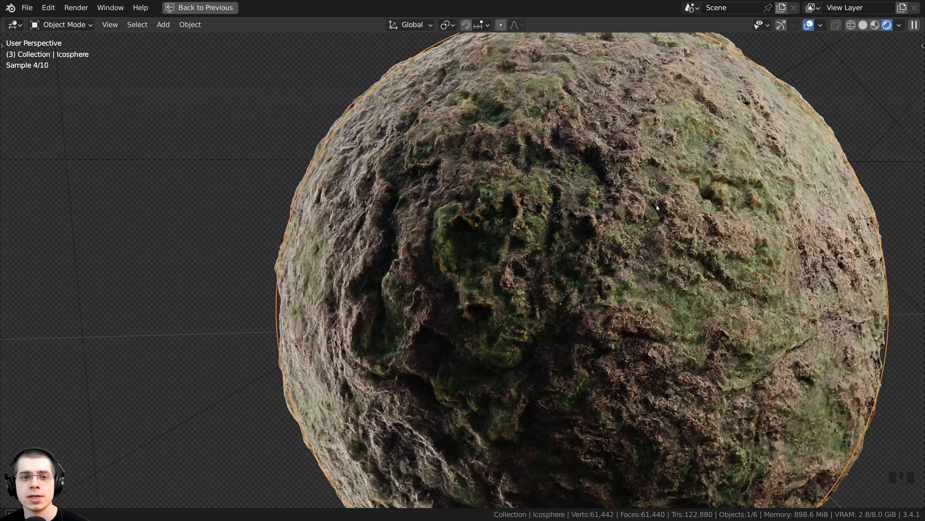
middle_click_drag(672, 216, 600, 209, "ctrl")
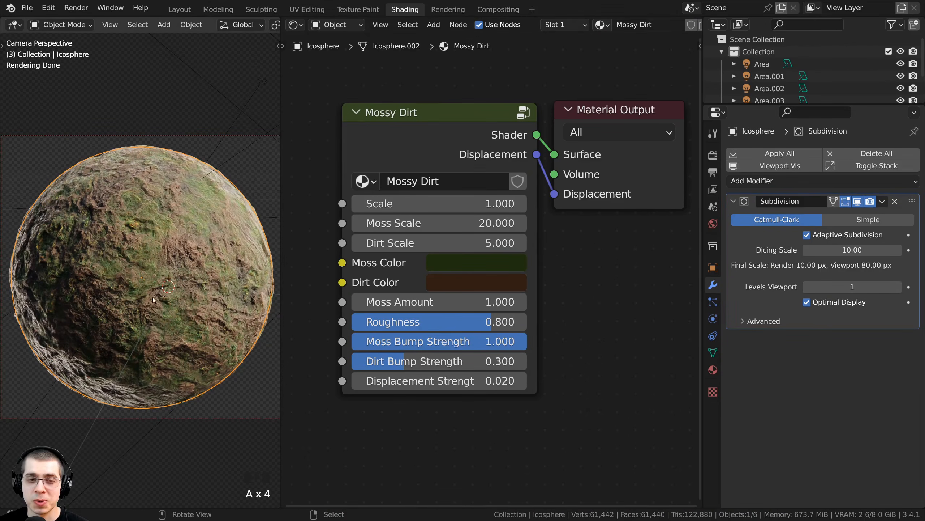